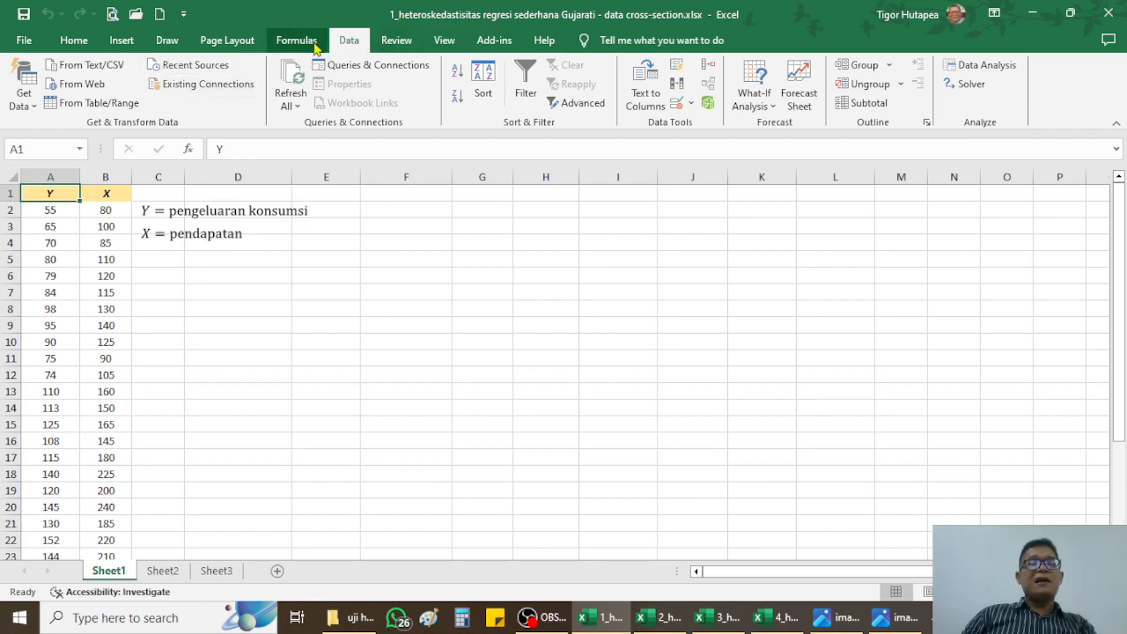
Start the Regression analysis tool and place its dialog clear of the Y and X data columns
click(74, 42)
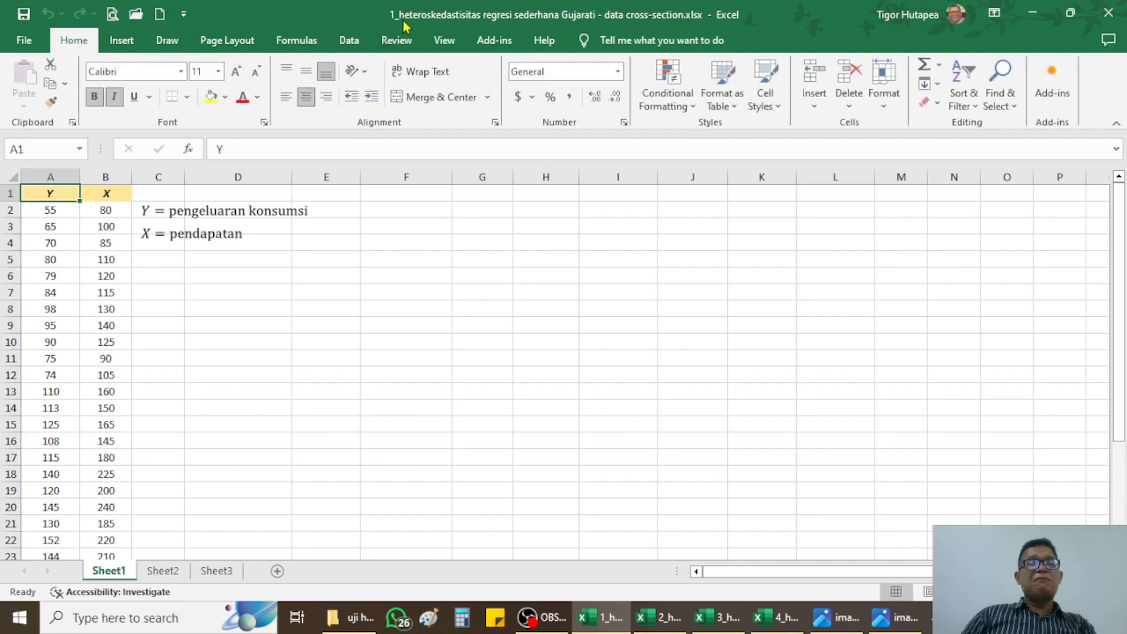
click(346, 42)
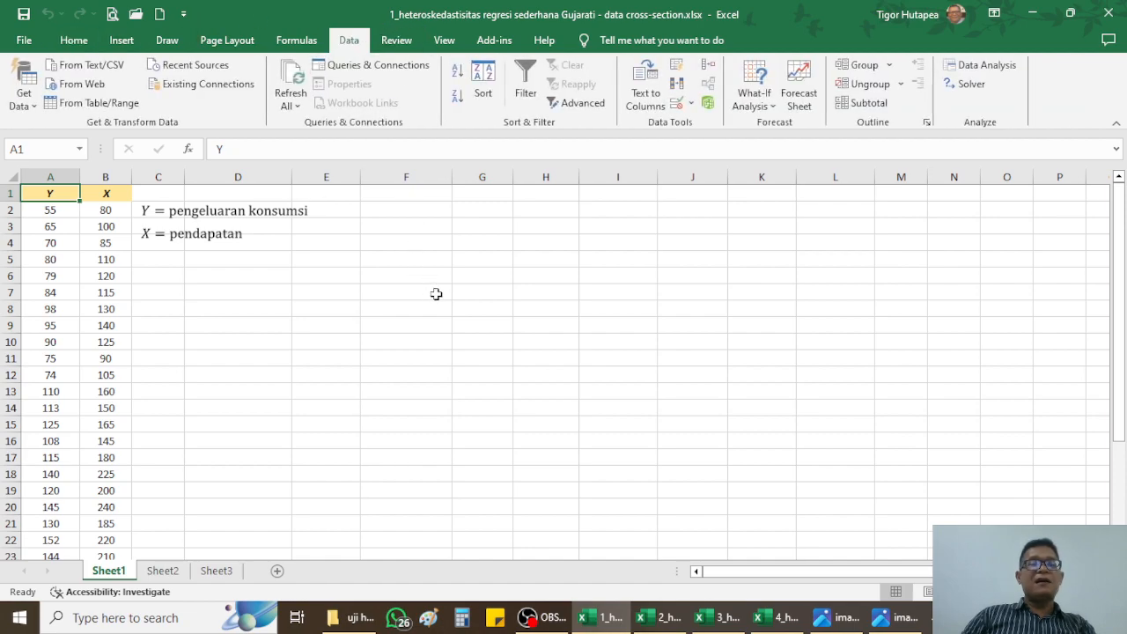
click(986, 67)
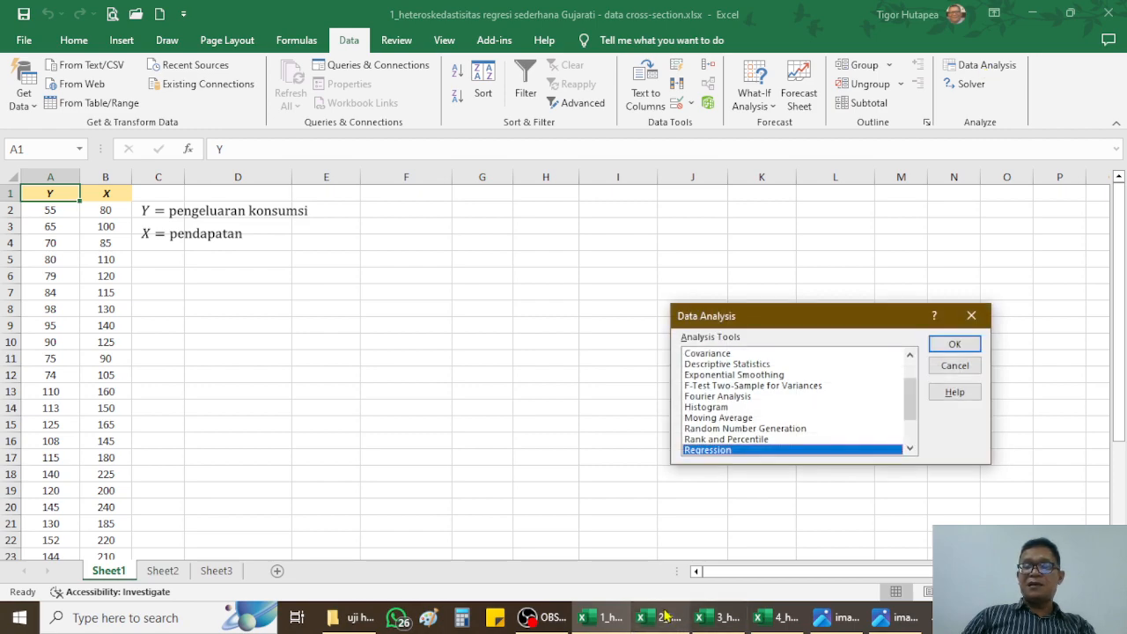
click(728, 420)
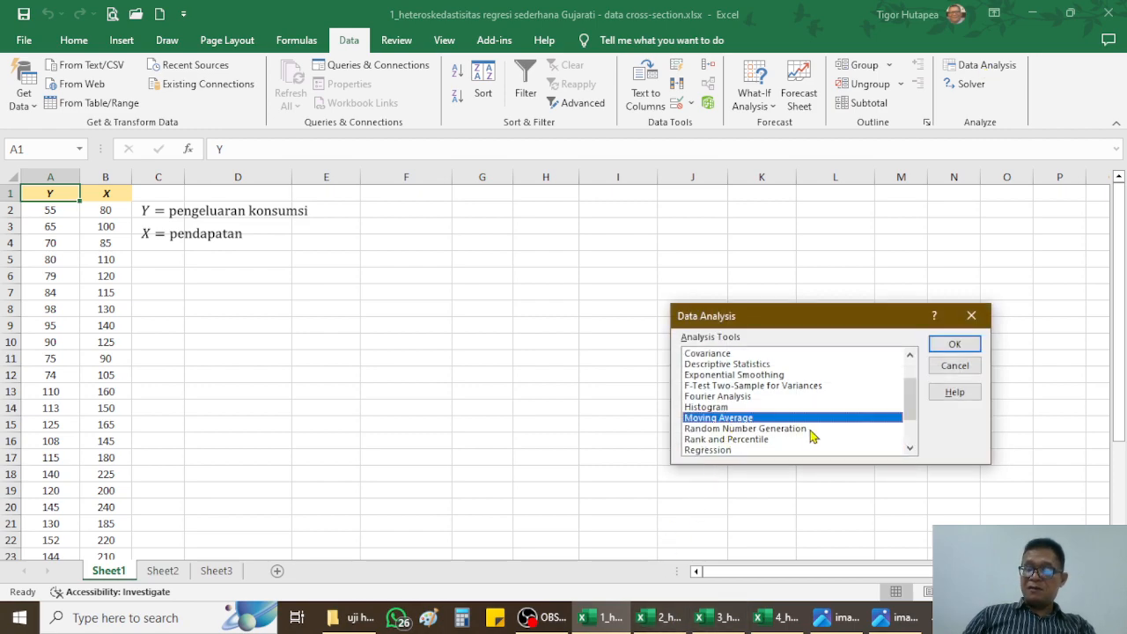
key(Down)
key(Down)
key(Down)
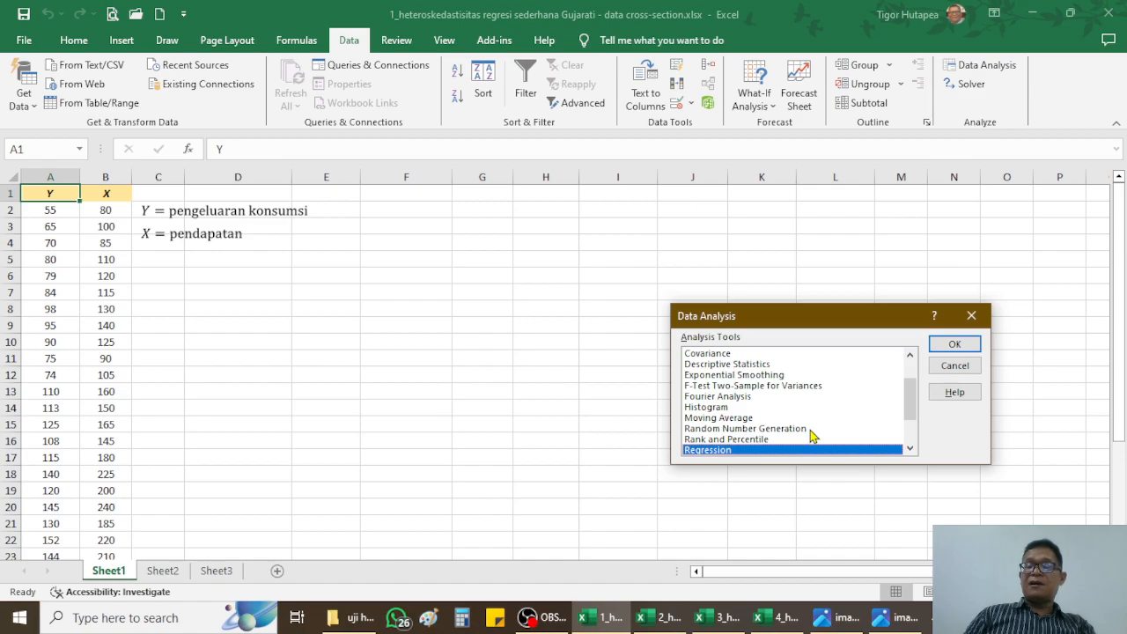
click(954, 344)
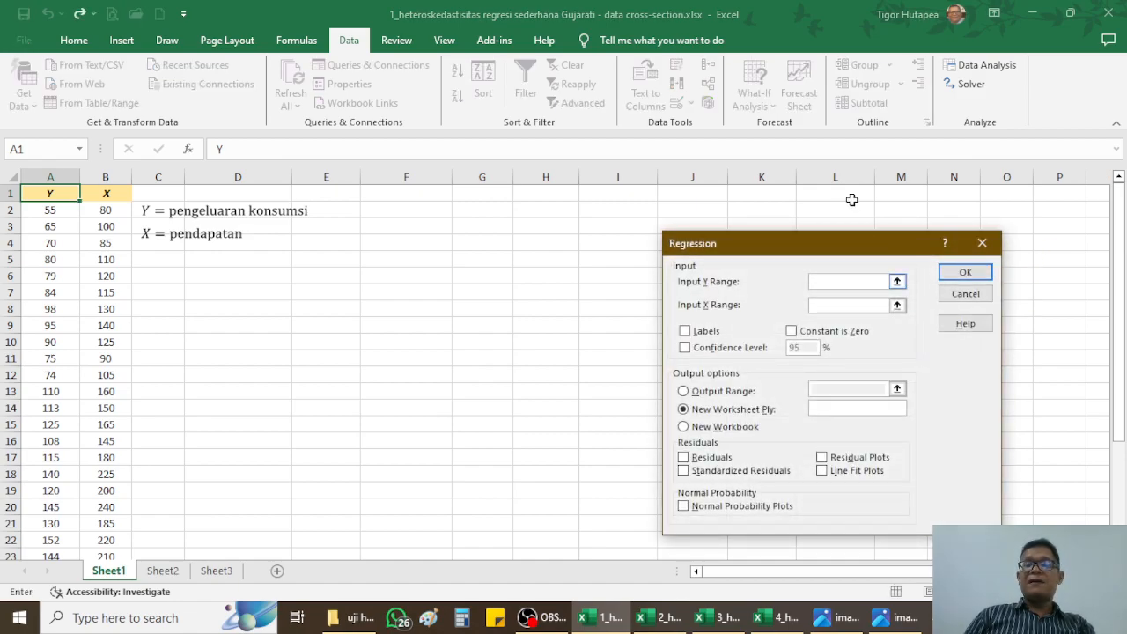
drag(826, 249, 530, 227)
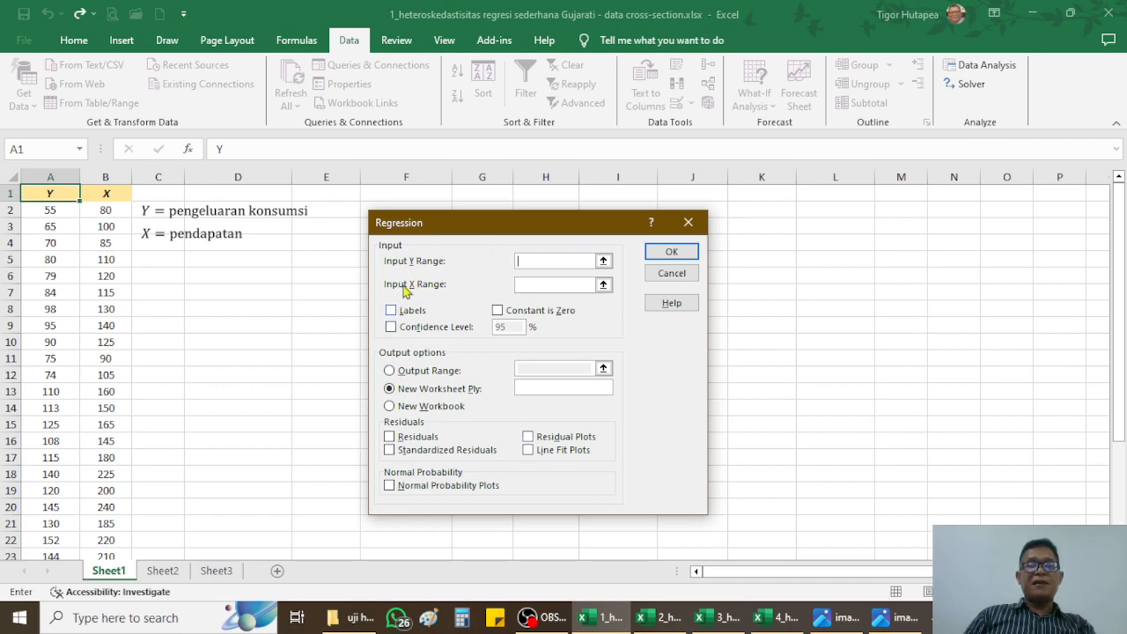
Set the regression's Input Y Range to the consumption expenditure values in A2:A31
click(44, 212)
key(shift+Down)
key(shift+Down)
key(shift+Down)
key(shift+Down)
key(shift+Down)
key(shift+Down)
key(shift+Down)
key(shift+Down)
key(shift+Down)
key(shift+Down)
key(shift+Down)
key(shift+Down)
key(shift+Down)
key(shift+Down)
key(shift+Down)
key(shift+Down)
key(shift+Down)
key(shift+Down)
key(shift+Down)
key(shift+Down)
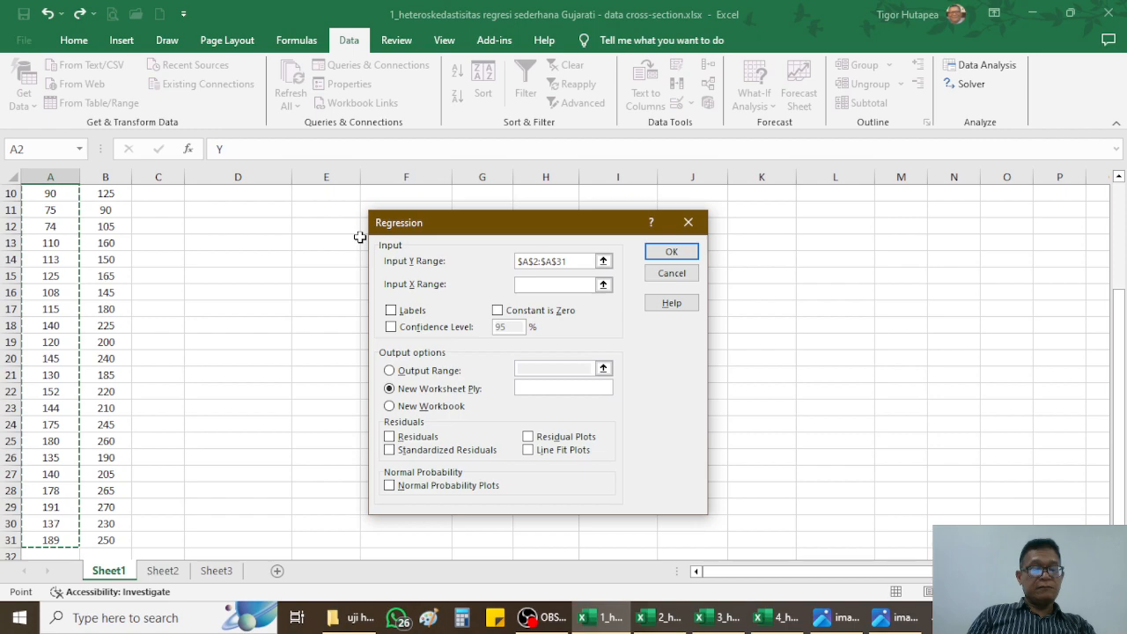
Set the regression's Input X Range to the income values in B2:B31
click(550, 287)
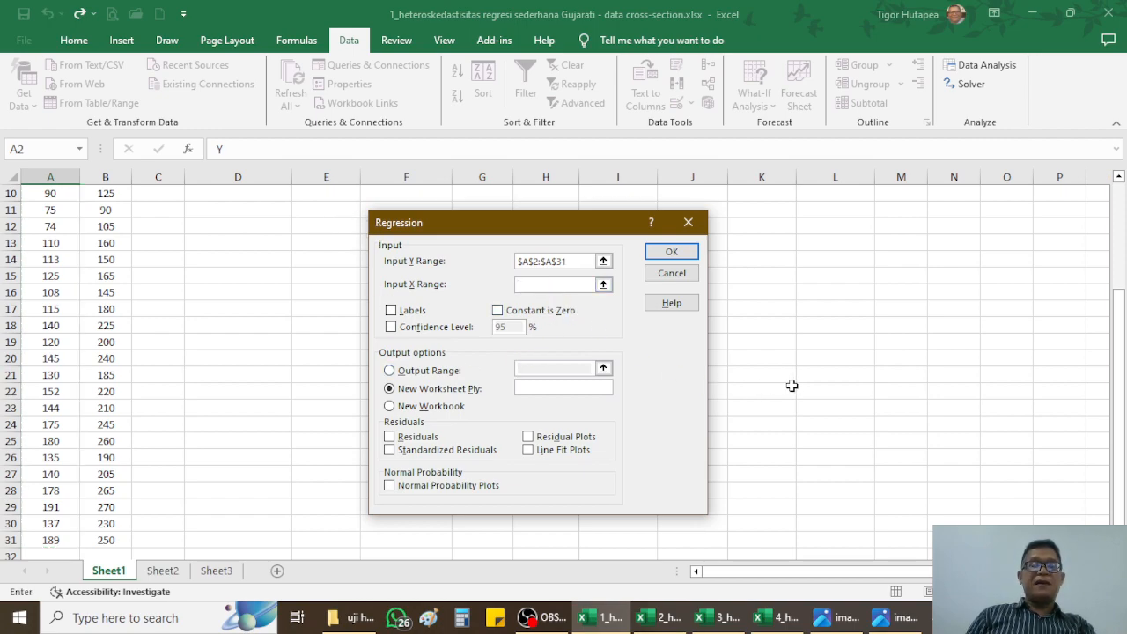
scroll(44, 251, up, 3)
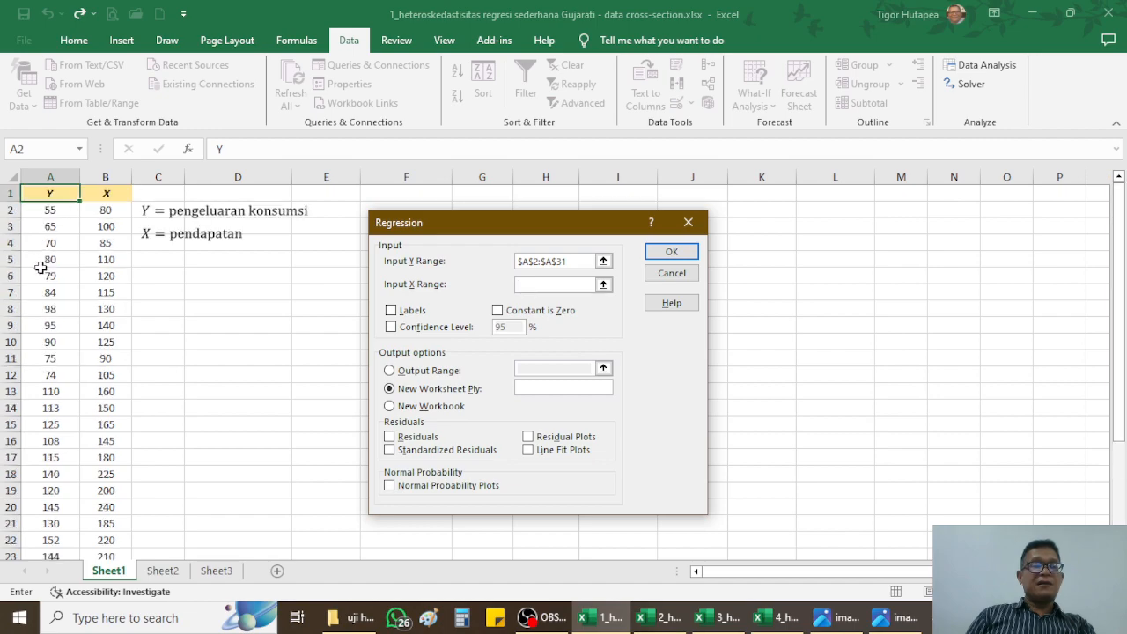
click(106, 214)
key(shift+Down)
key(shift+Down)
key(shift+Down)
key(shift+Down)
key(shift+Down)
key(shift+Down)
key(shift+Down)
key(shift+Down)
key(shift+Down)
key(shift+Down)
key(shift+Down)
key(shift+Down)
key(shift+Down)
key(shift+Down)
key(shift+Down)
key(shift+Down)
key(shift+Down)
key(shift+Down)
key(shift+Down)
key(shift+Down)
key(shift+Down)
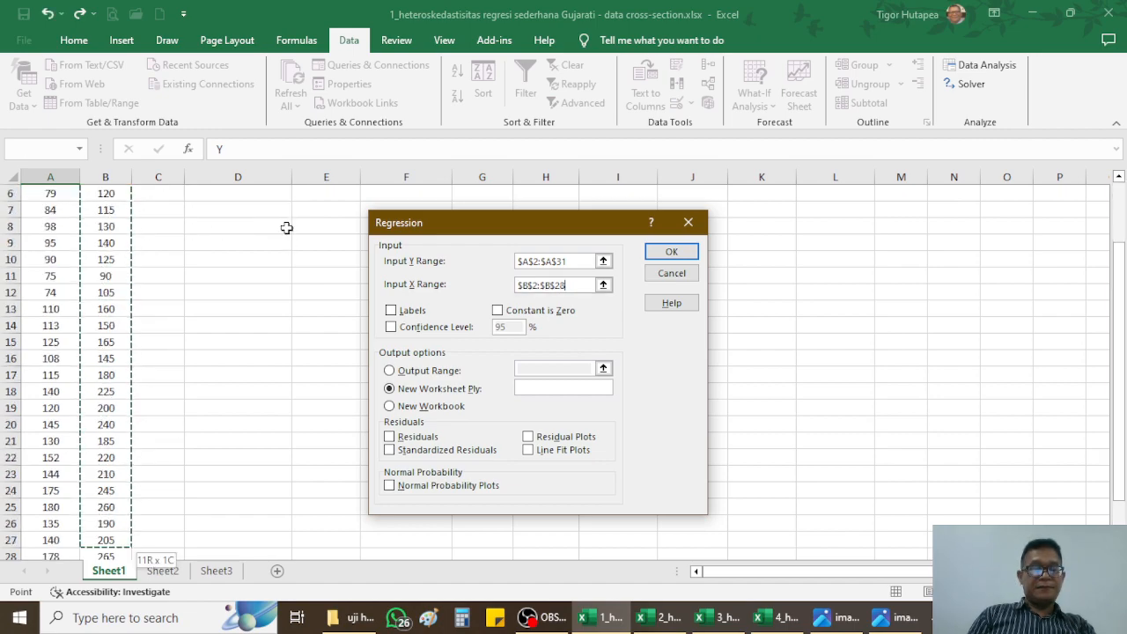
key(shift+Down)
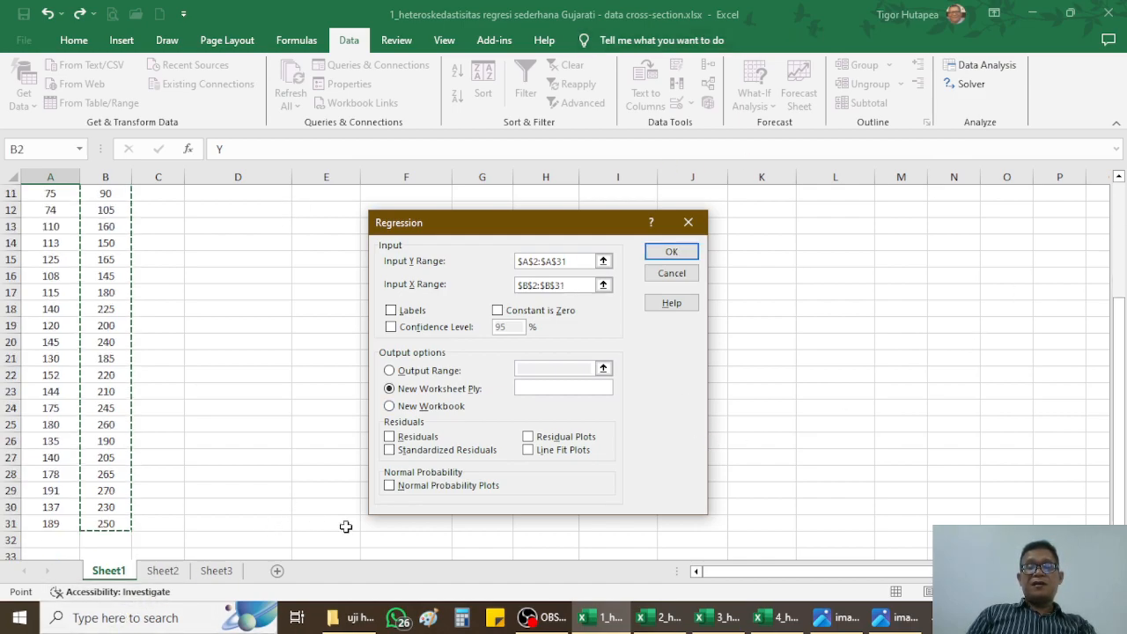
Run the regression with Residuals and Residual Plots enabled and the output range starting at cell D6
click(390, 439)
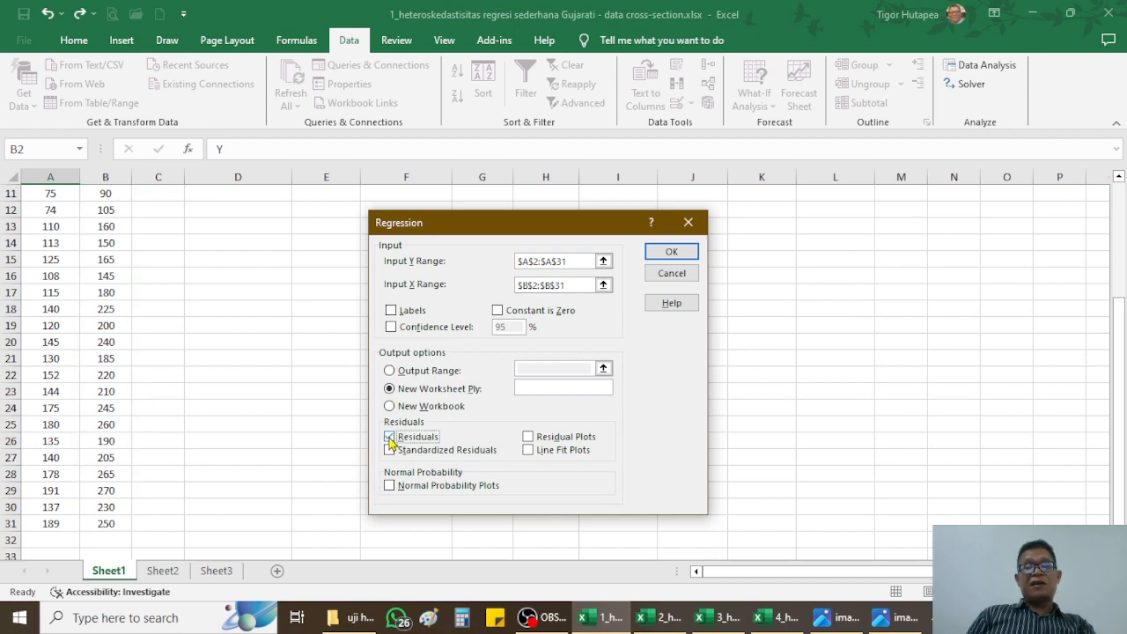
click(528, 438)
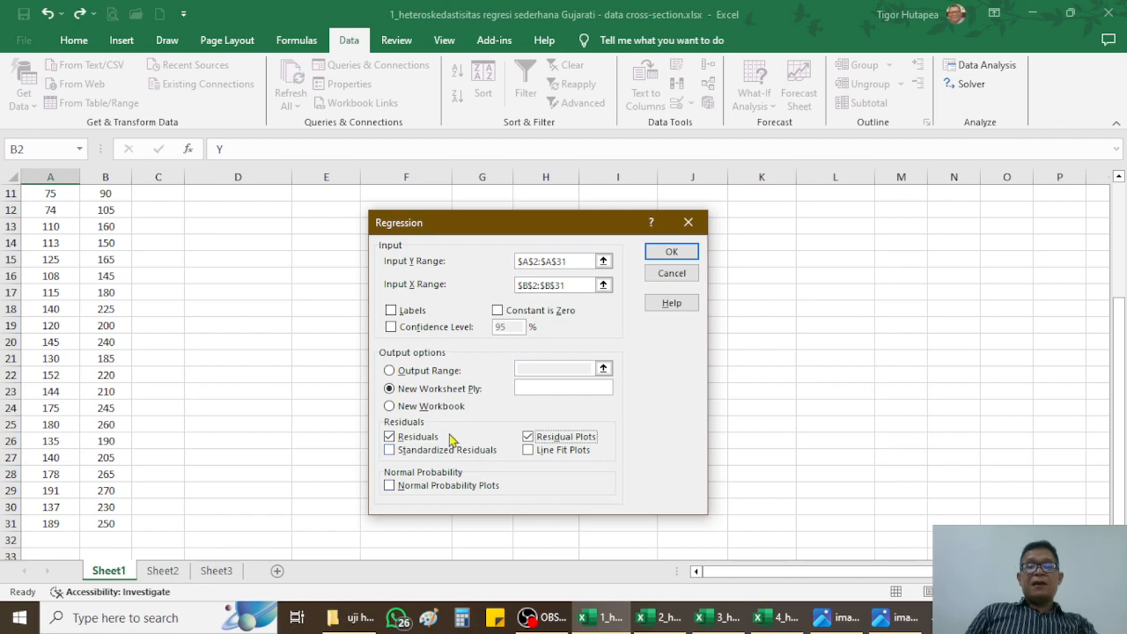
click(393, 375)
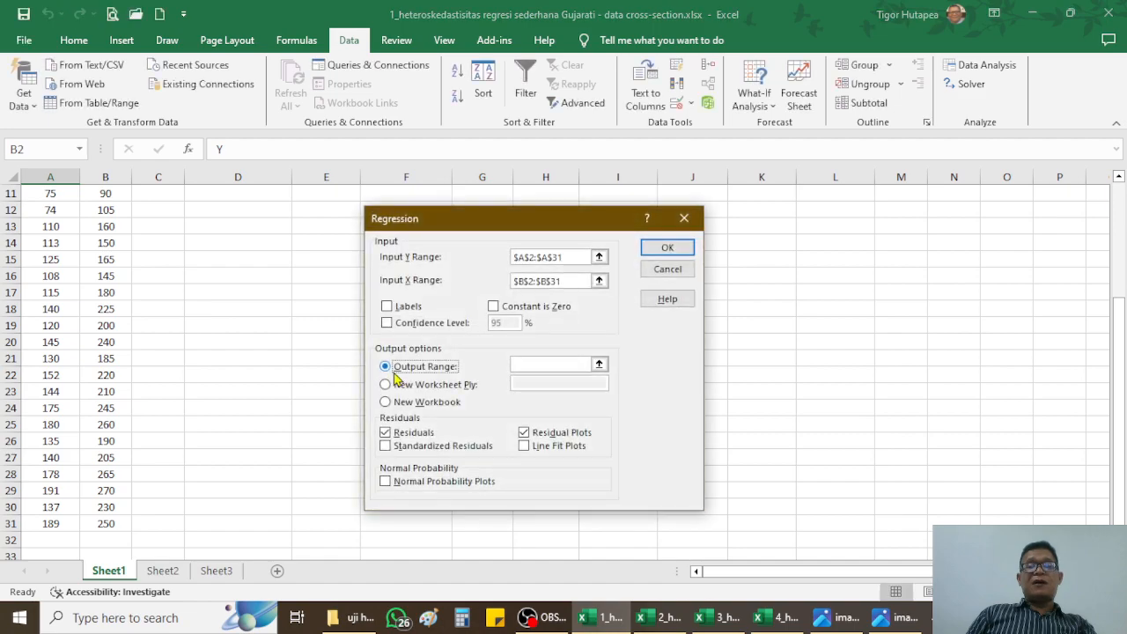
click(599, 363)
scroll(419, 402, up, 4)
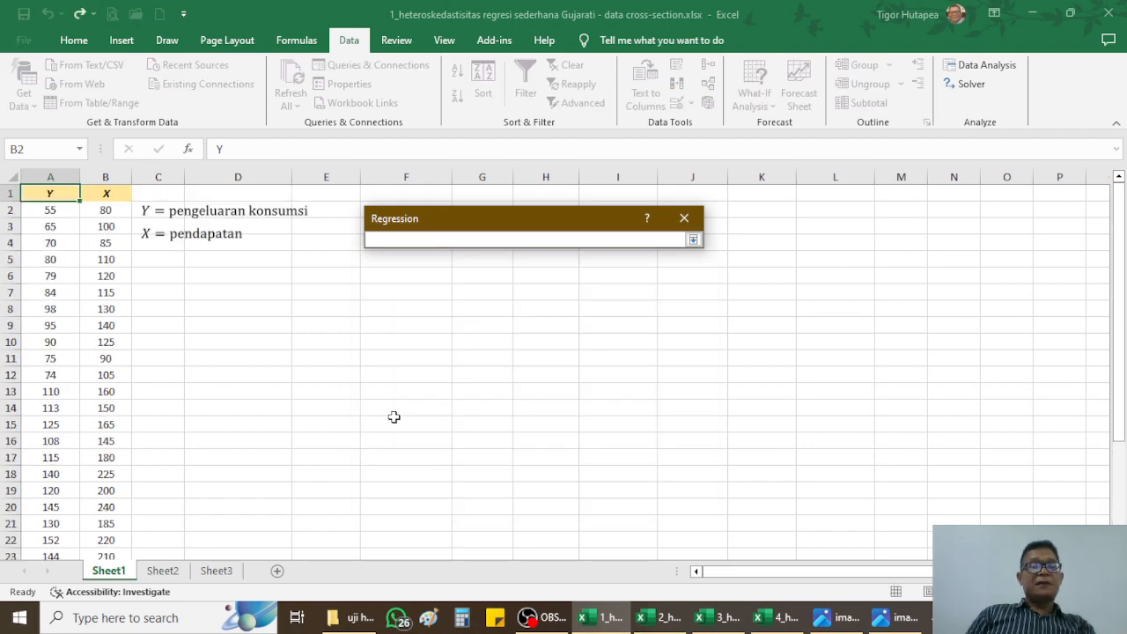
click(245, 275)
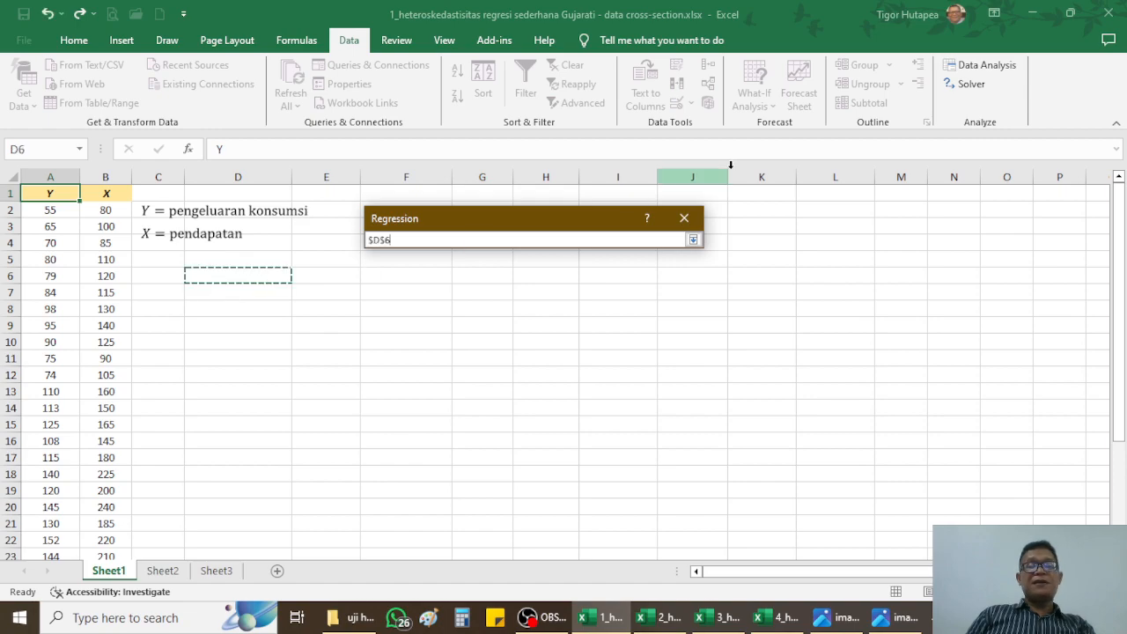
click(693, 241)
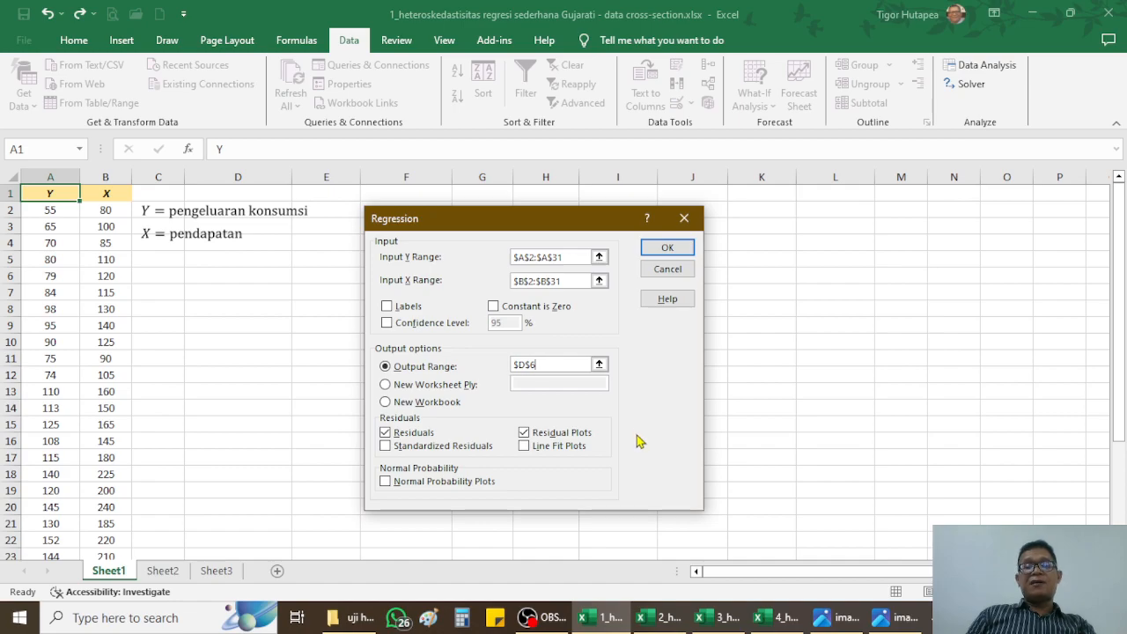
click(667, 248)
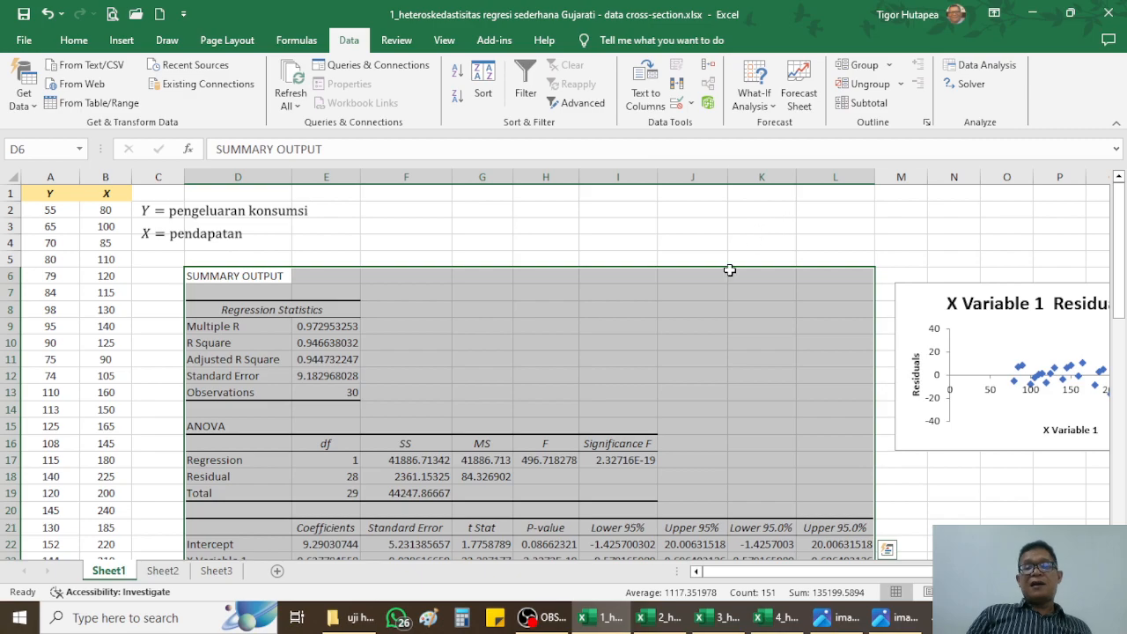
Examine the regression summary output on Sheet1, from the regression statistics down to the residual output table
click(764, 231)
scroll(734, 373, down, 1)
scroll(736, 379, down, 1)
scroll(732, 388, up, 2)
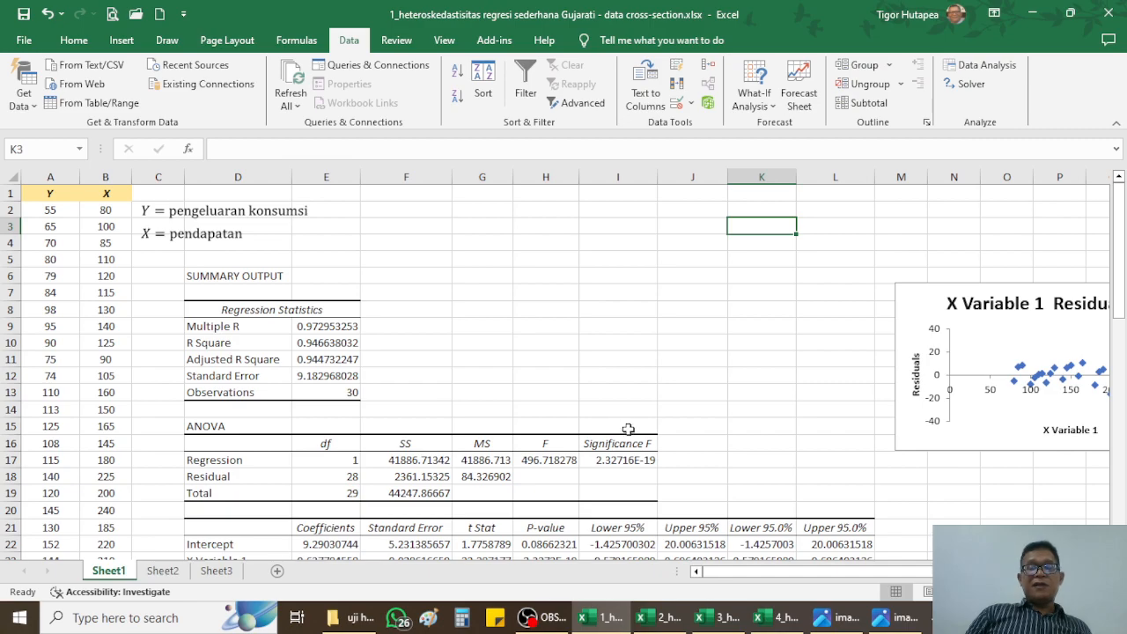
scroll(622, 459, down, 2)
scroll(622, 458, down, 5)
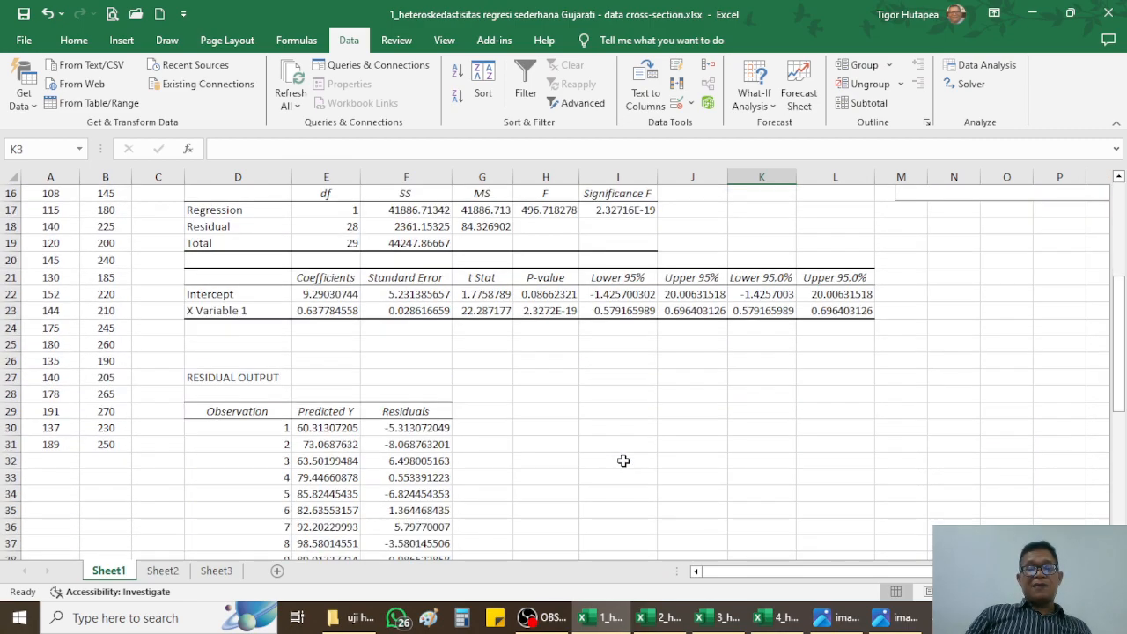
scroll(515, 445, down, 1)
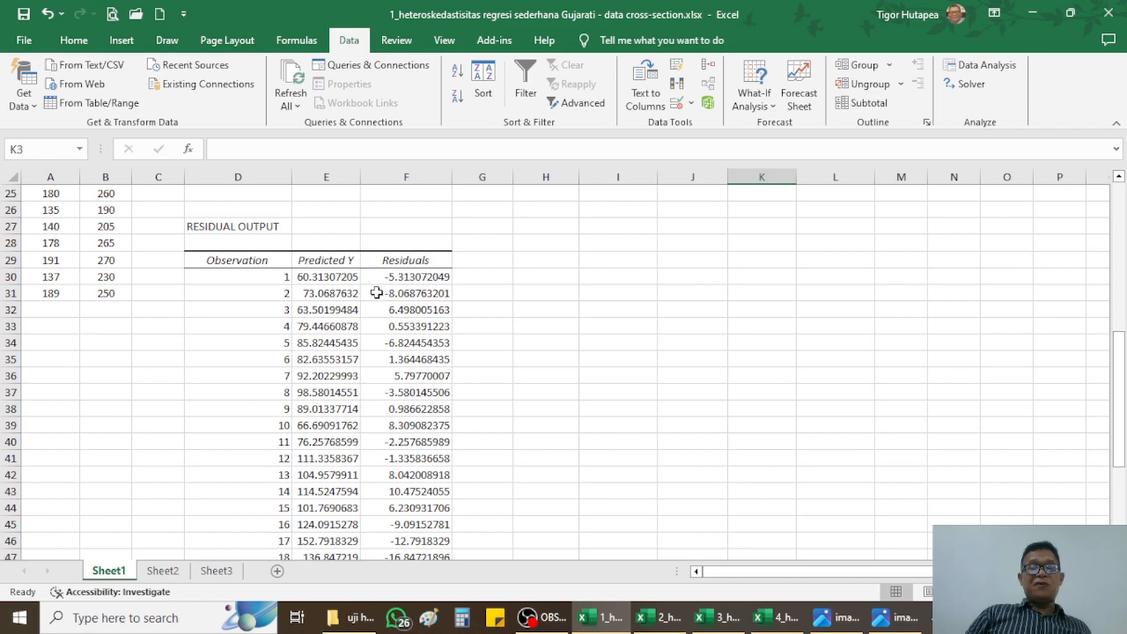
Make the Residuals heading in cell F29 of the residual output table bold
click(400, 280)
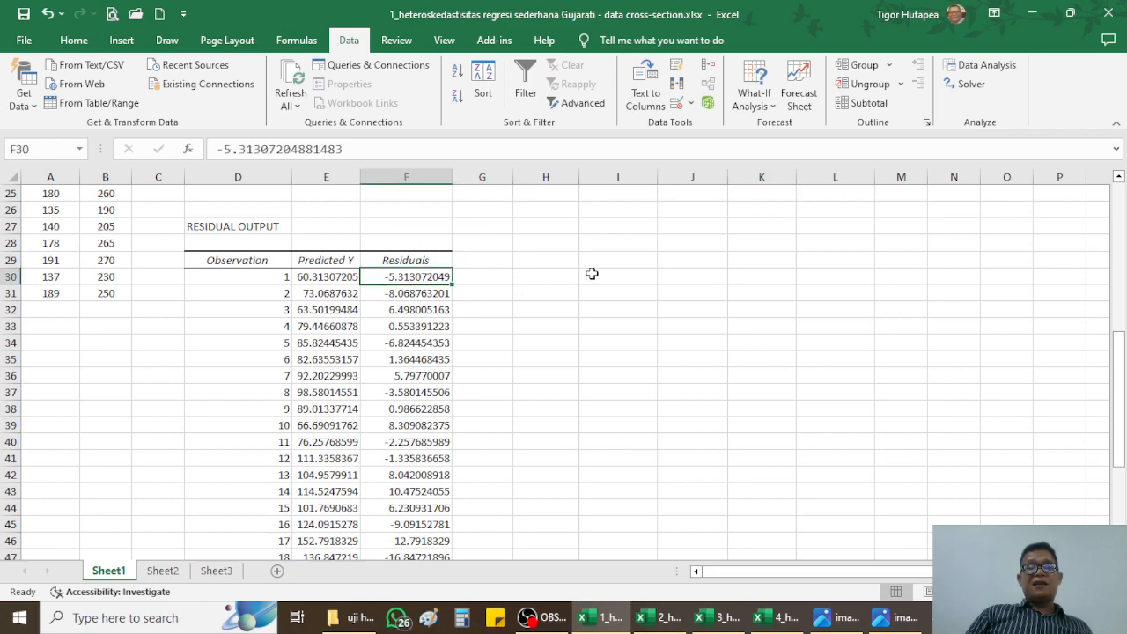
click(412, 261)
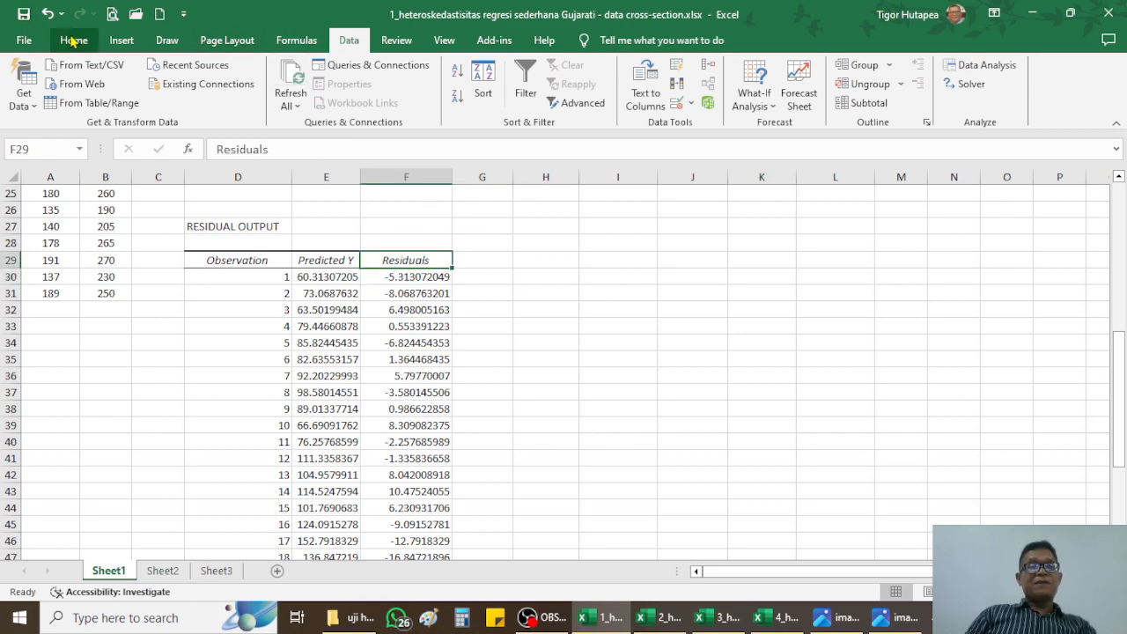
click(74, 41)
click(94, 97)
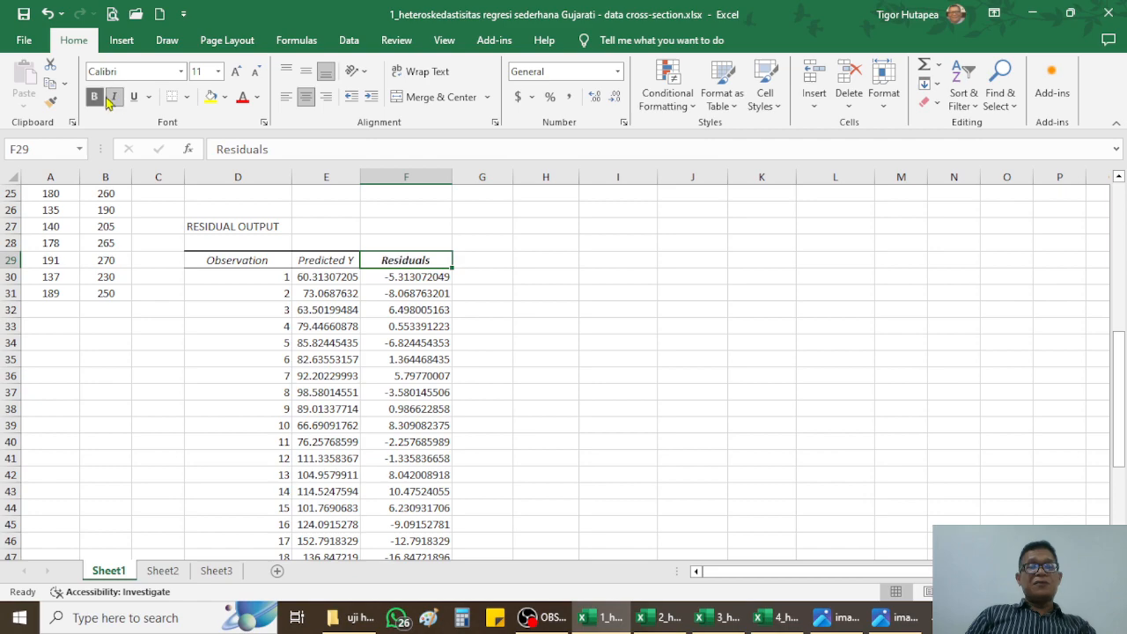
click(256, 97)
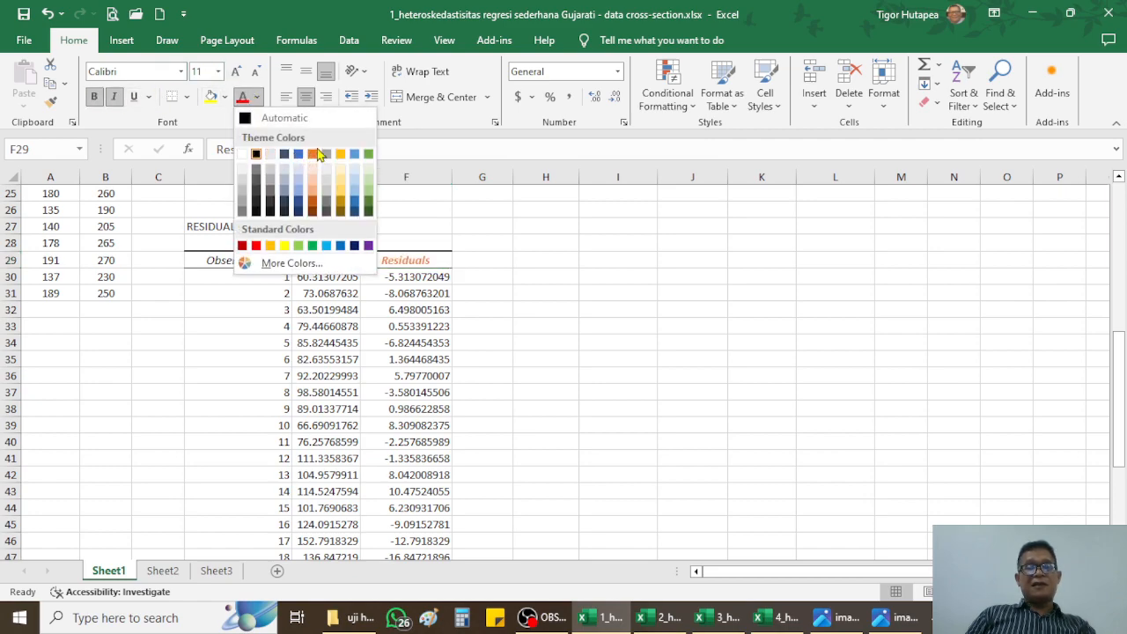
click(112, 99)
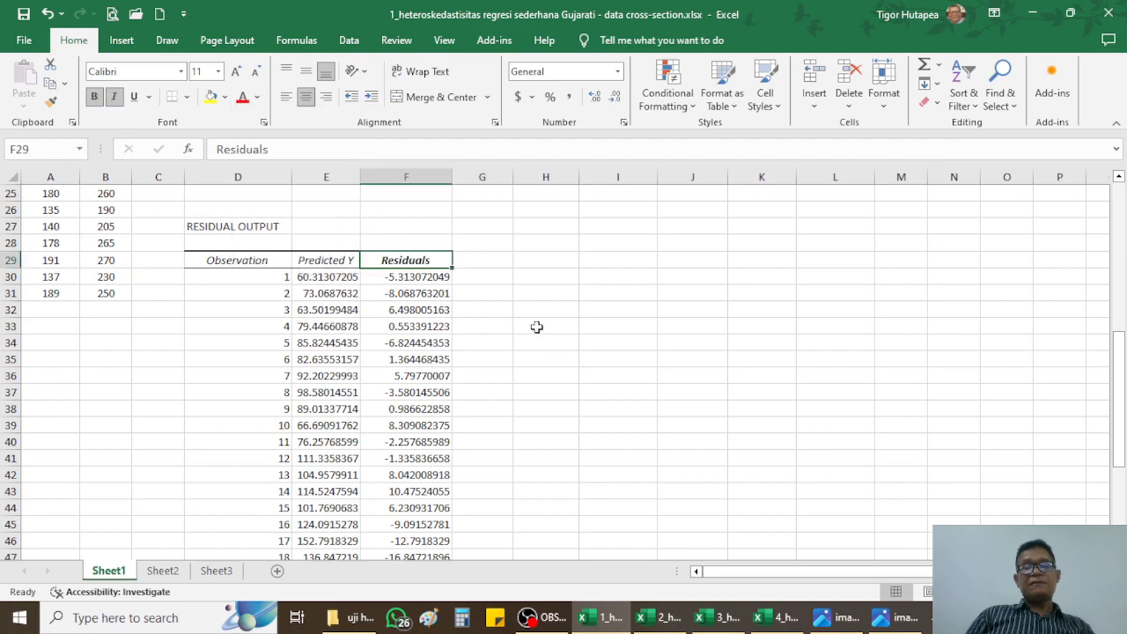
Examine the residual values of the 30 observations in column F of the residual output table
click(421, 280)
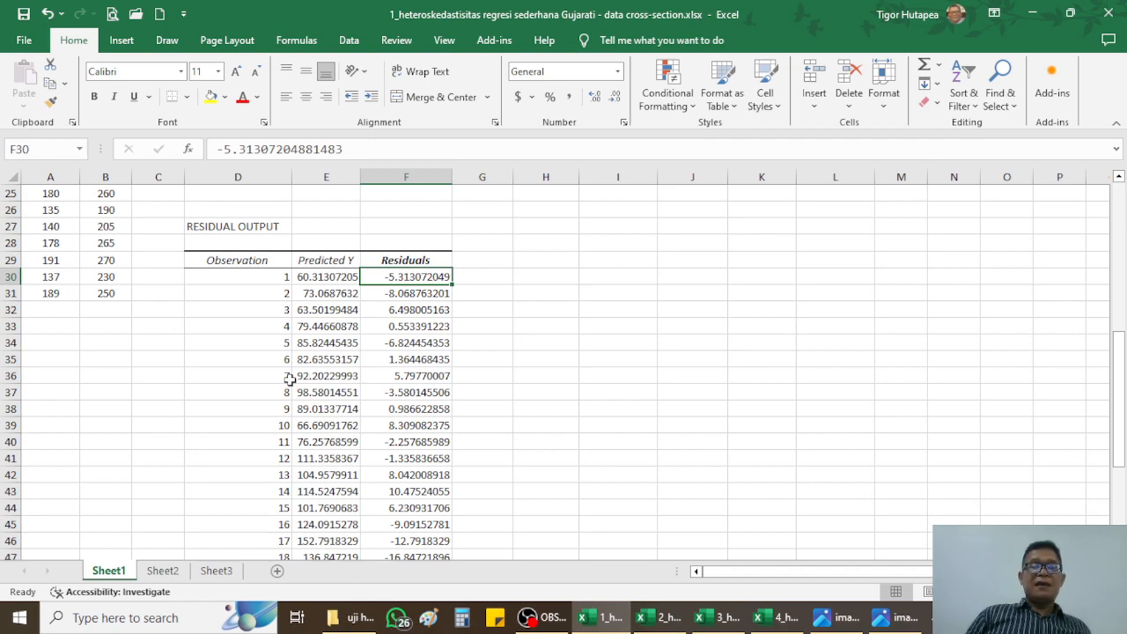
key(Down)
key(Down)
key(Down)
key(Down)
key(Down)
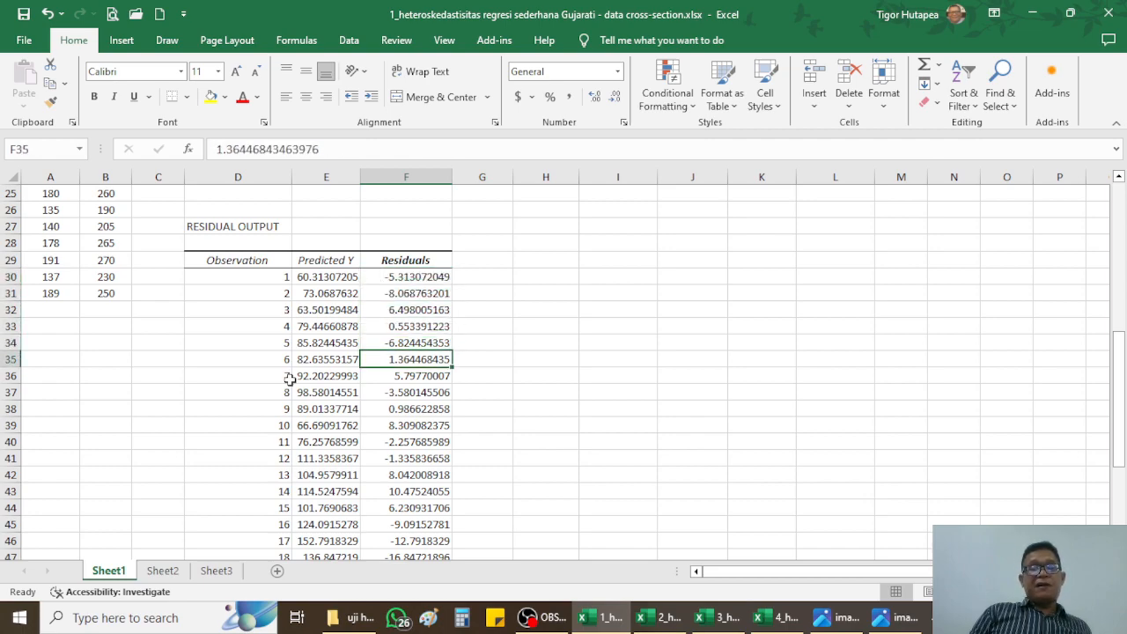
key(Up)
key(Up)
key(Up)
key(Up)
key(Up)
key(Down)
key(Down)
key(Down)
key(Down)
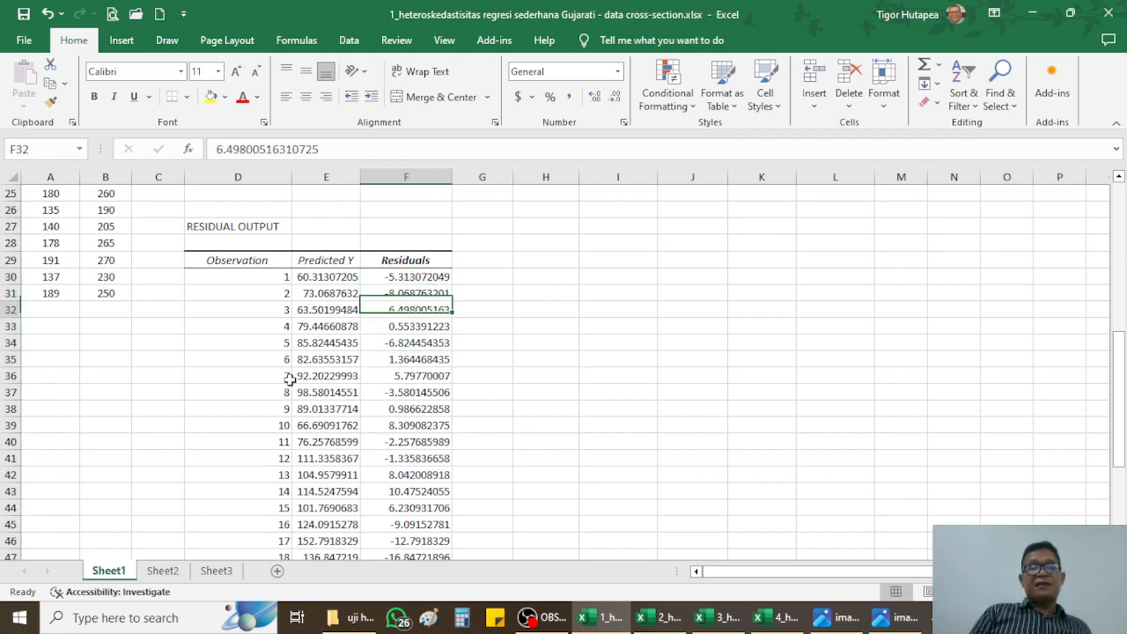
key(Down)
key(Down)
key(Down)
key(Down)
key(Down)
key(Down)
key(Down)
key(Down)
key(Down)
key(Down)
key(Down)
key(Down)
key(Down)
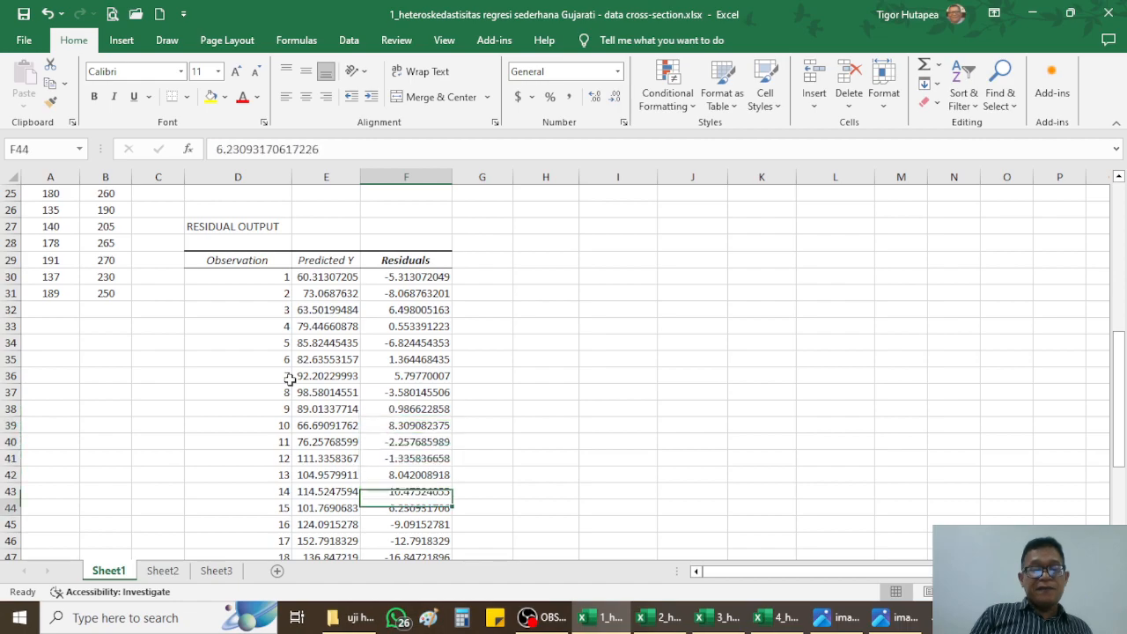
key(ctrl+Down)
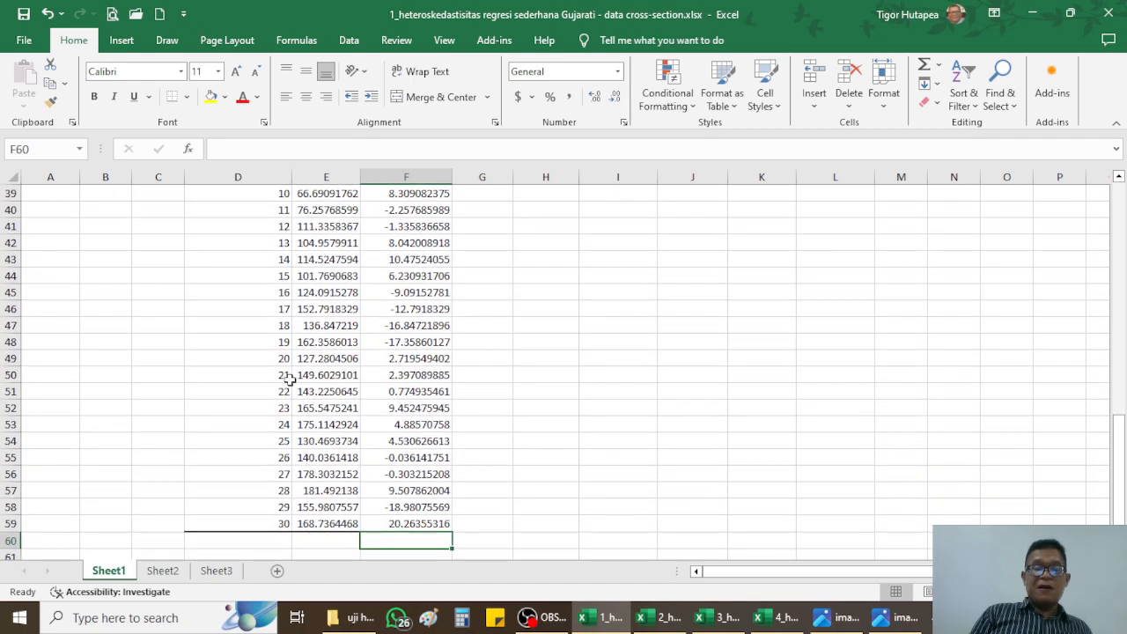
key(Up)
key(Up)
key(Up)
key(Up)
key(Up)
key(Up)
key(Up)
key(Up)
key(Up)
key(Up)
key(Up)
key(Up)
key(Up)
key(Up)
key(Up)
key(Up)
key(Up)
key(Up)
key(Up)
key(Up)
key(Up)
key(Up)
key(Up)
key(Up)
key(Up)
key(Up)
key(Up)
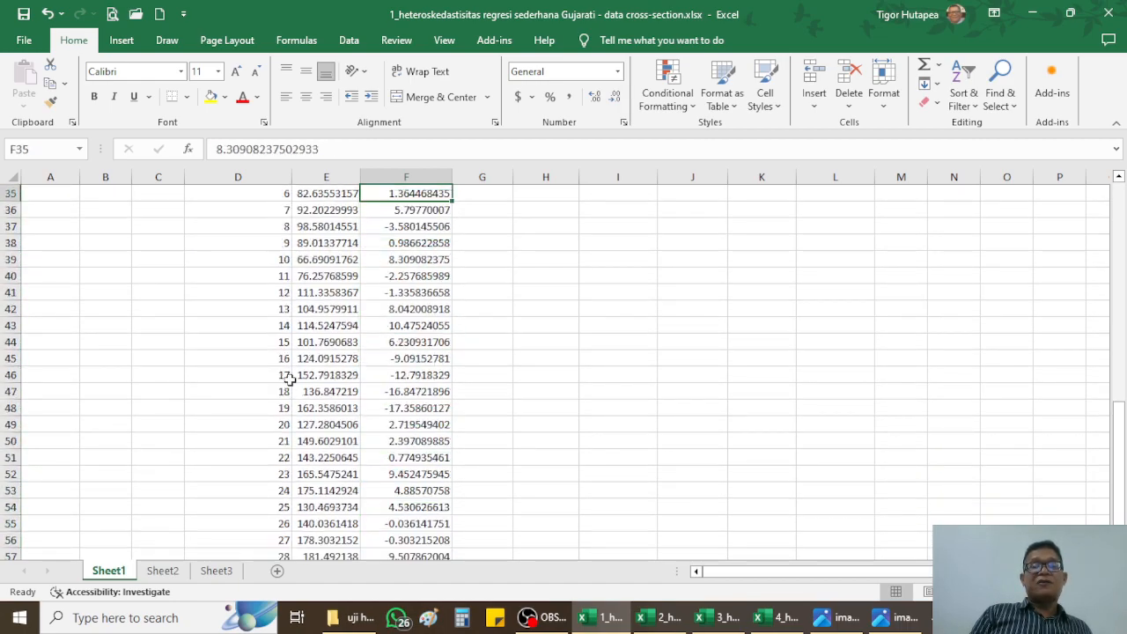
key(Down)
key(Down)
key(Down)
key(Down)
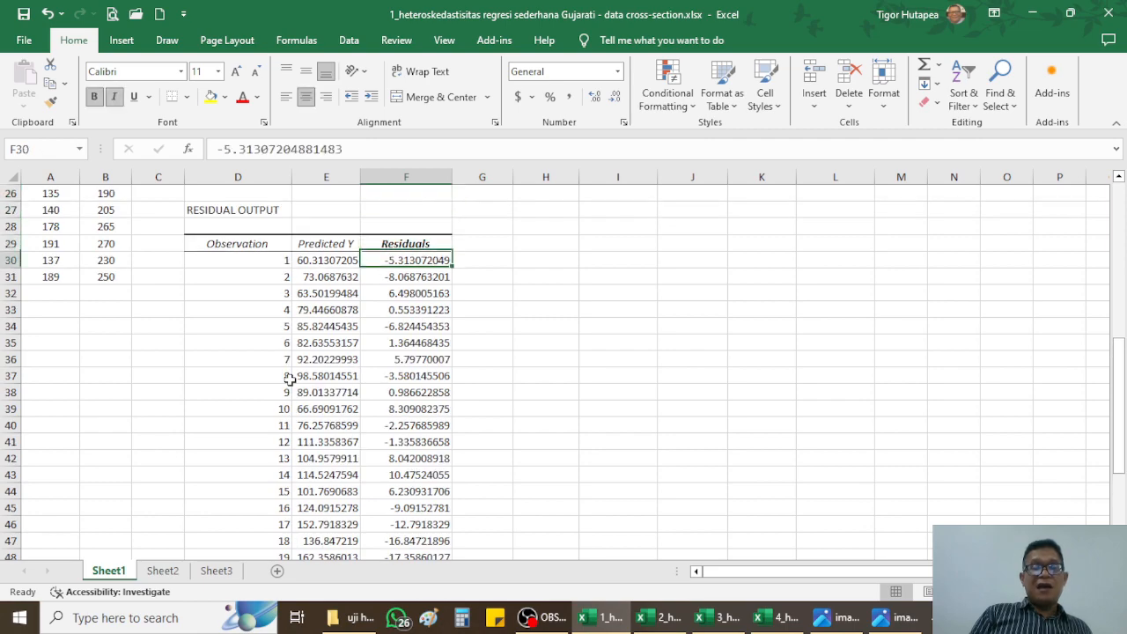
key(Down)
key(Down)
key(Down)
key(Down)
key(Down)
key(Down)
key(Down)
key(Down)
key(Down)
key(Down)
key(Down)
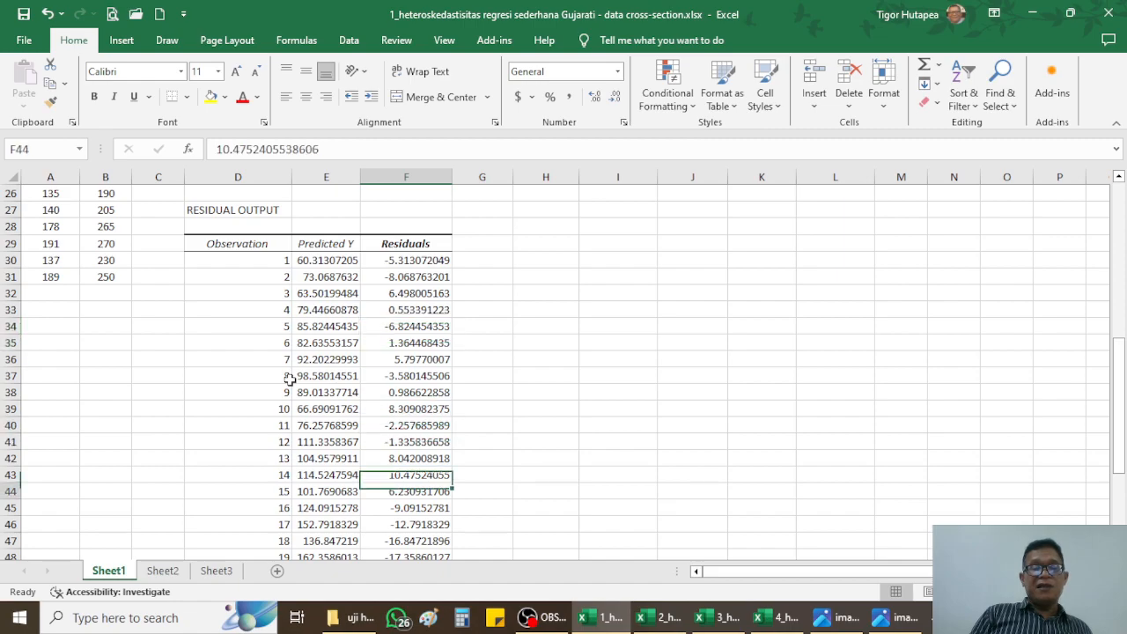
Review the Residuals column from observation 14 down to the end of the table and back up to its heading
key(Down)
key(Down)
key(Down)
key(Down)
key(Down)
key(Down)
key(Down)
key(Down)
key(Down)
key(Down)
key(Down)
key(Down)
key(Down)
key(Down)
key(Down)
key(Down)
key(Down)
key(Down)
key(Down)
key(Up)
key(Up)
key(Up)
key(Up)
key(Up)
key(Up)
key(Up)
key(Up)
key(Up)
key(Up)
key(Up)
key(Up)
key(Up)
key(Up)
key(Up)
key(Up)
key(Up)
key(Up)
key(Up)
key(Up)
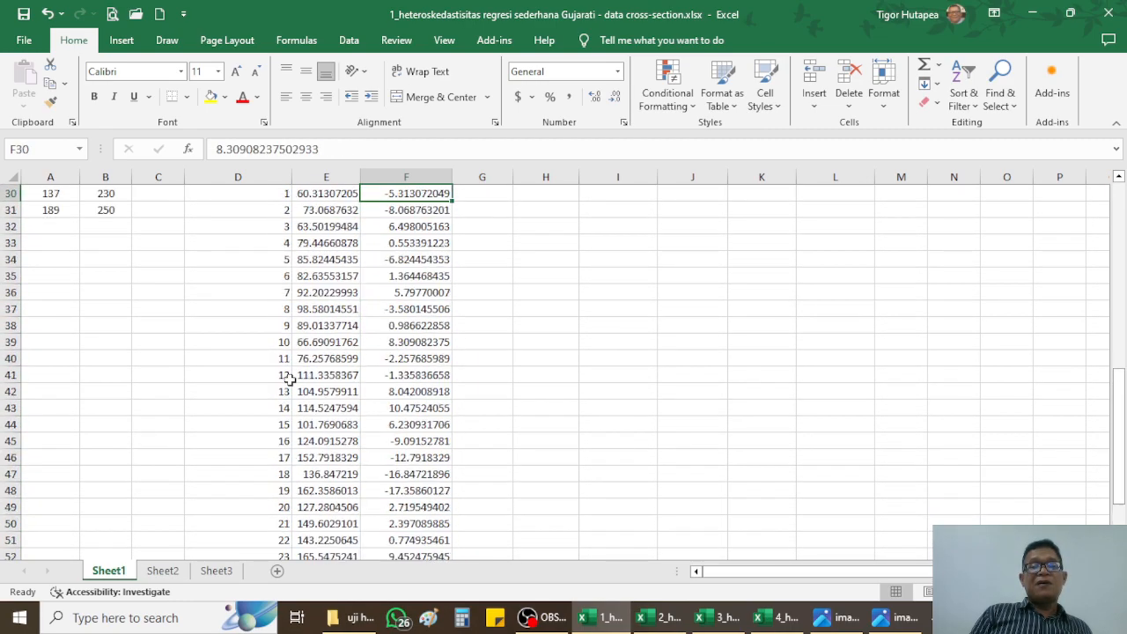
key(Up)
key(Up)
key(Up)
key(Up)
key(Up)
key(Up)
key(Up)
key(Down)
key(Down)
key(Down)
key(Down)
key(Down)
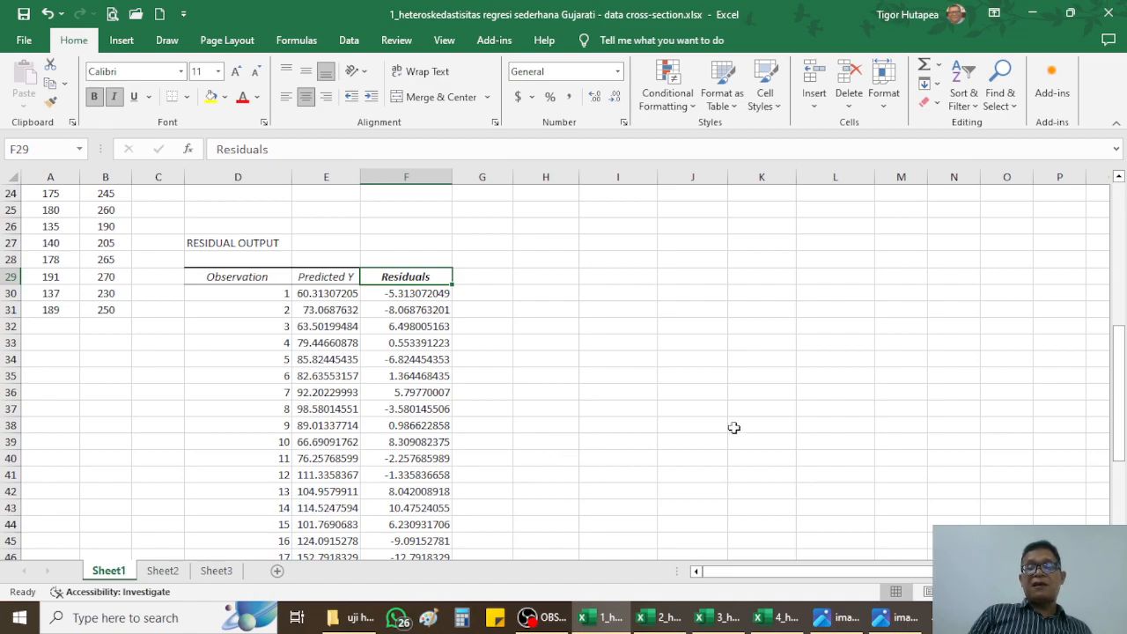
Enlarge the X Variable 1 Residual Plot on Sheet1 by extending its upper, right and lower edges
scroll(552, 380, up, 2)
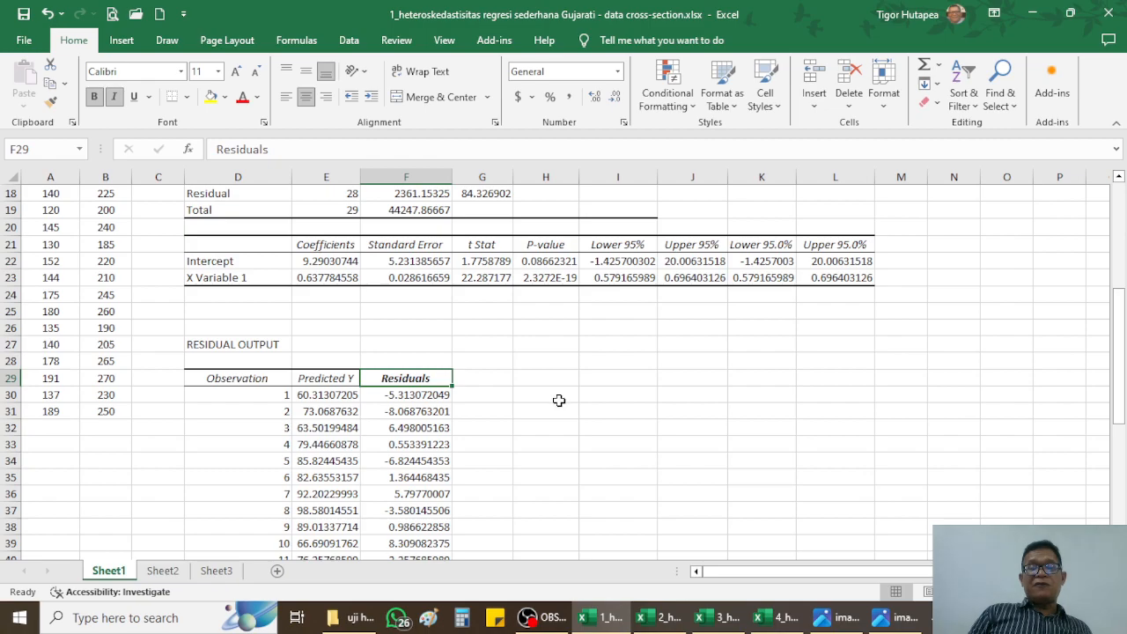
scroll(560, 401, up, 3)
scroll(564, 370, right, 3)
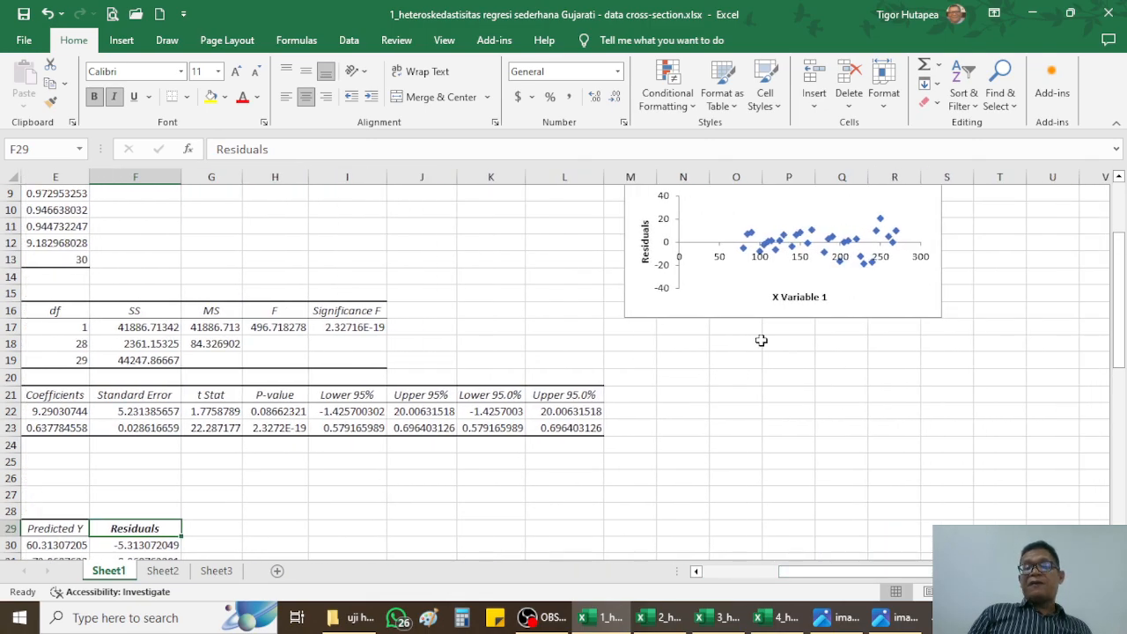
scroll(802, 390, up, 2)
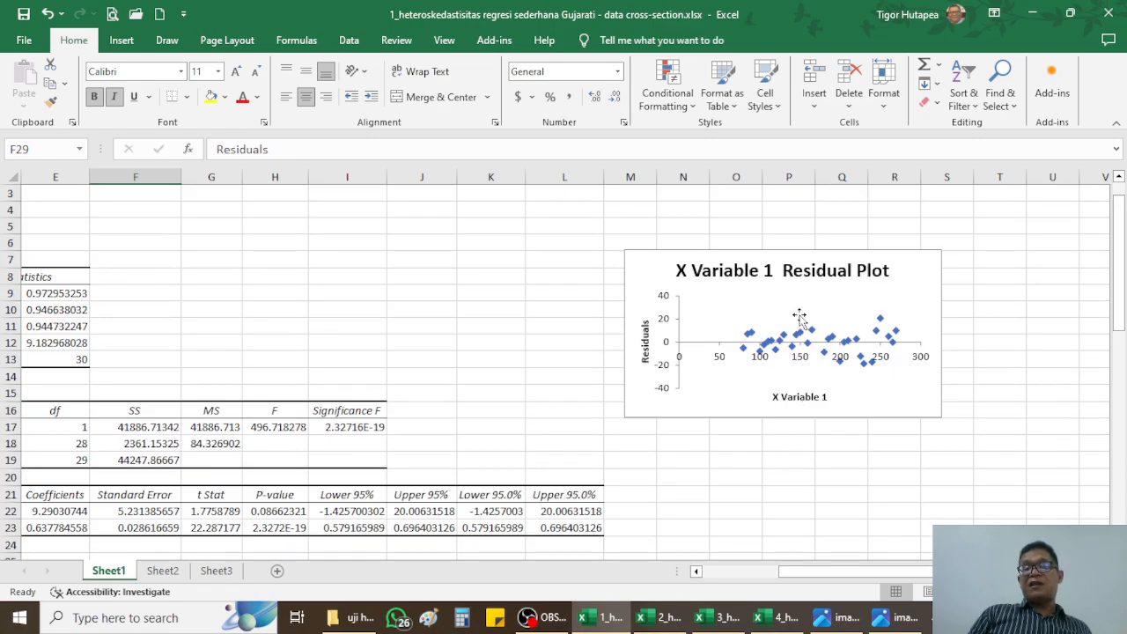
click(923, 275)
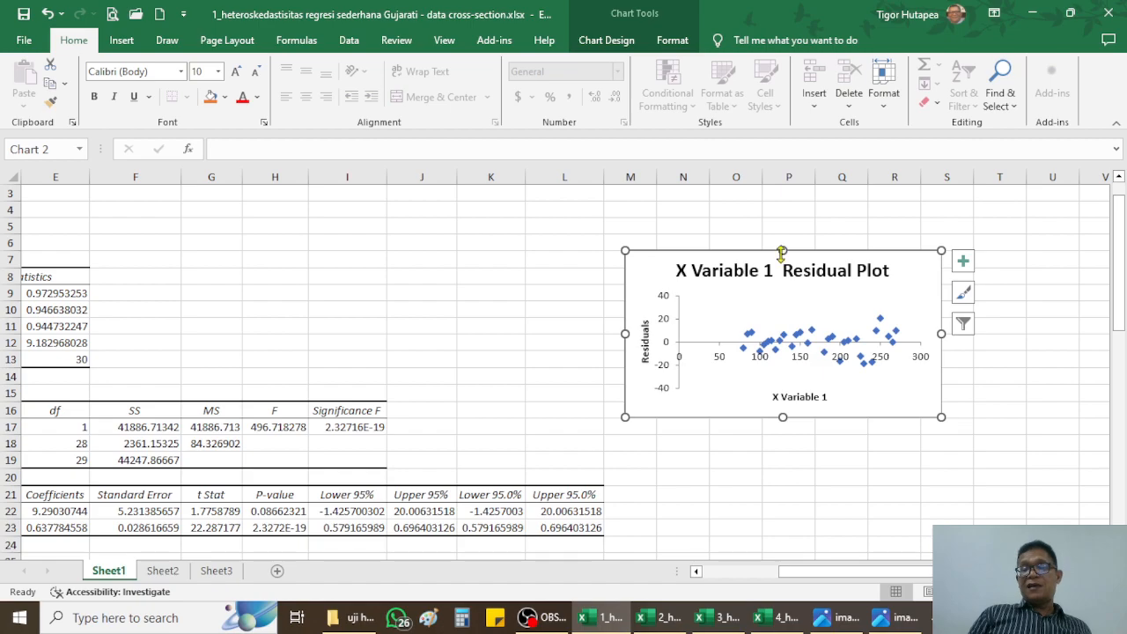
drag(783, 251, 783, 211)
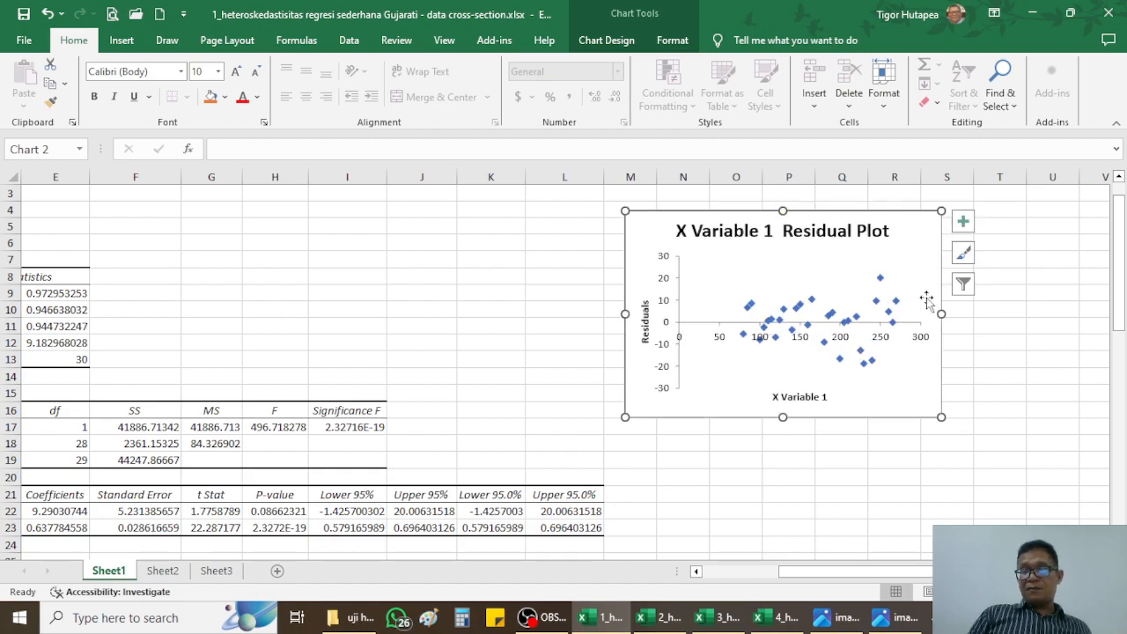
drag(943, 314, 1052, 308)
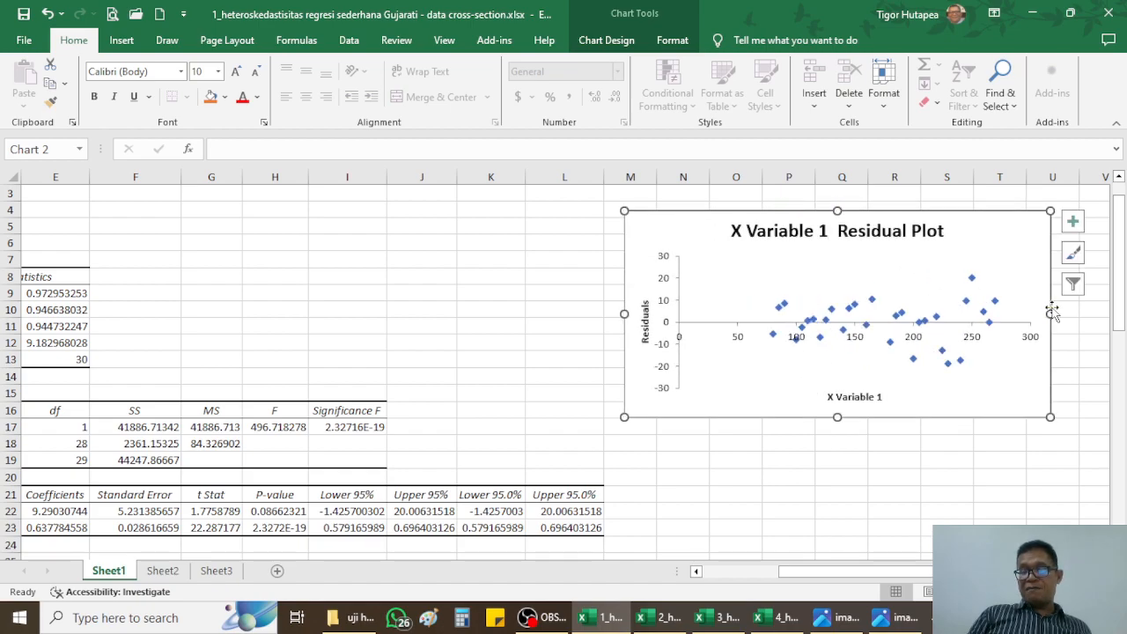
drag(838, 418, 843, 448)
click(858, 481)
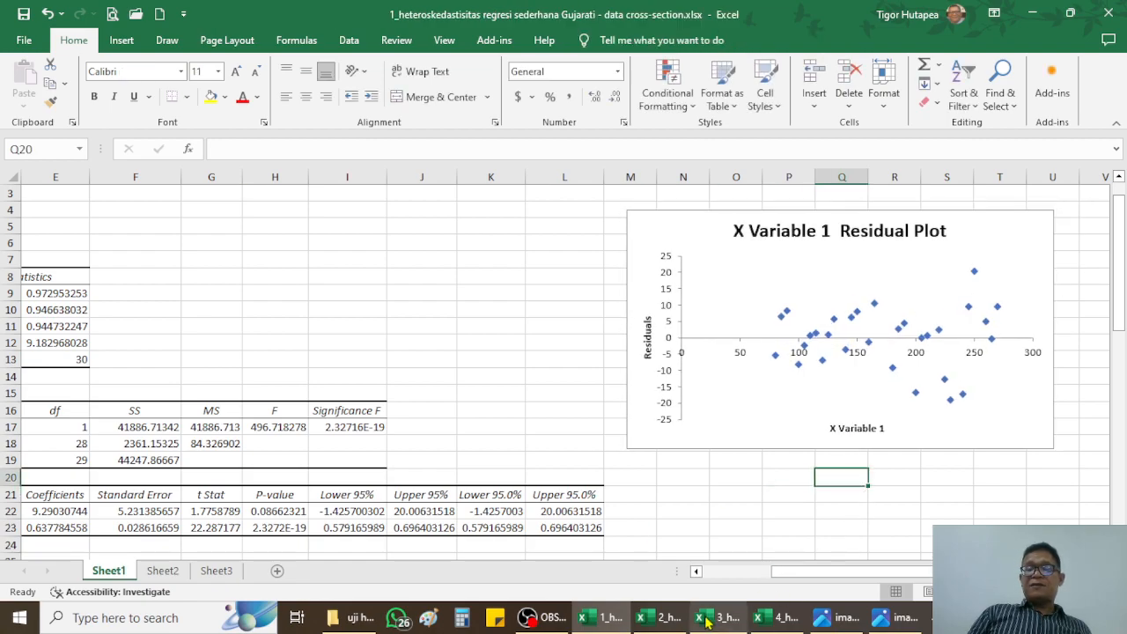
click(397, 278)
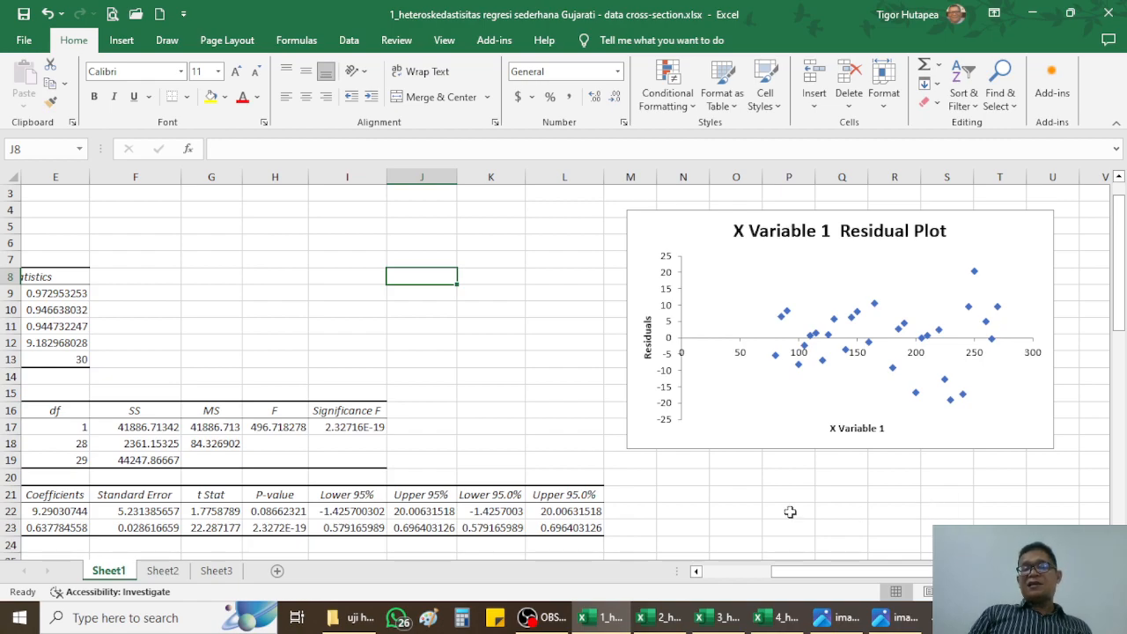
Re-examine the residuals of all observations in column F, starting from cell F30 of the residual output table
scroll(443, 445, down, 6)
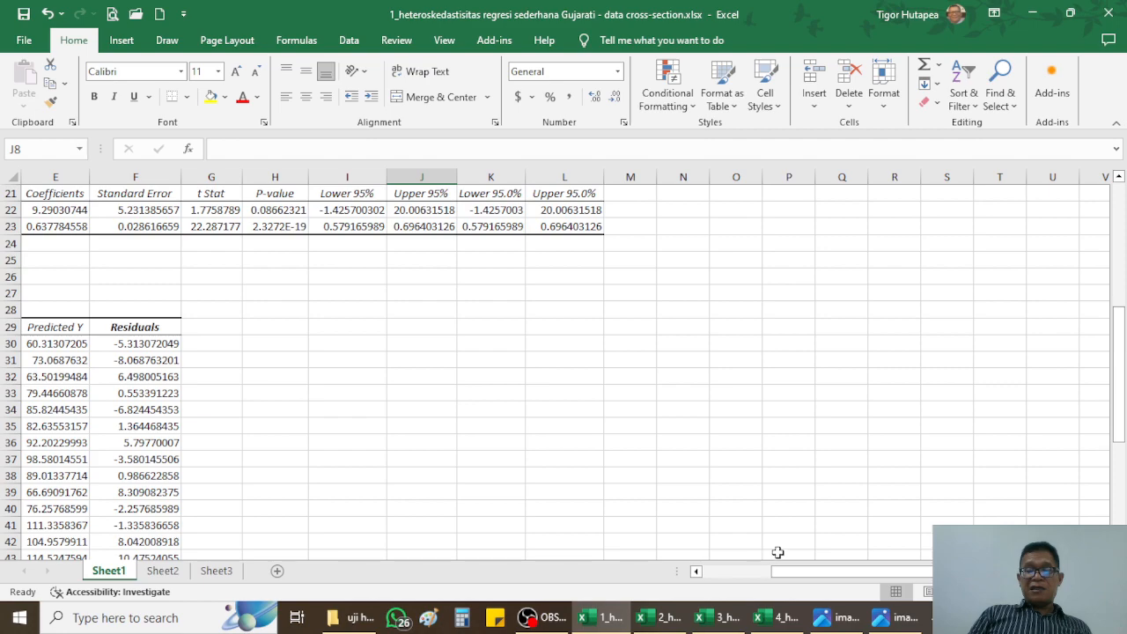
drag(788, 573, 725, 570)
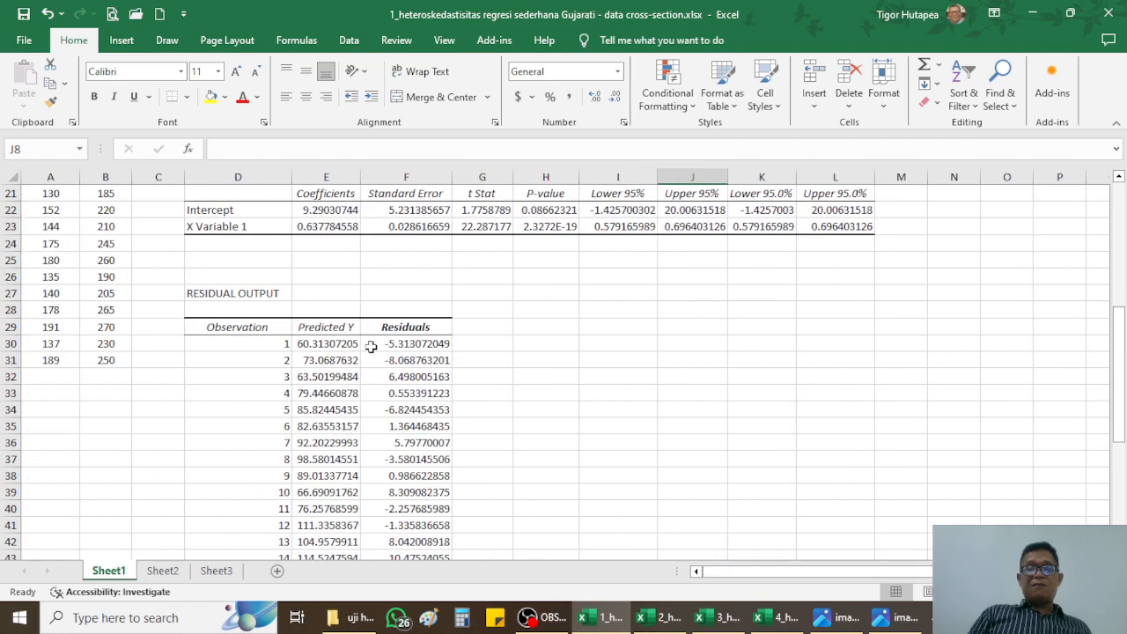
click(405, 345)
key(Down)
key(Down)
key(Down)
key(Down)
key(Down)
key(Down)
key(Down)
key(Down)
key(Down)
key(Down)
key(Down)
key(Down)
key(Down)
key(Down)
key(Down)
key(Down)
key(Down)
key(Down)
key(Down)
key(Down)
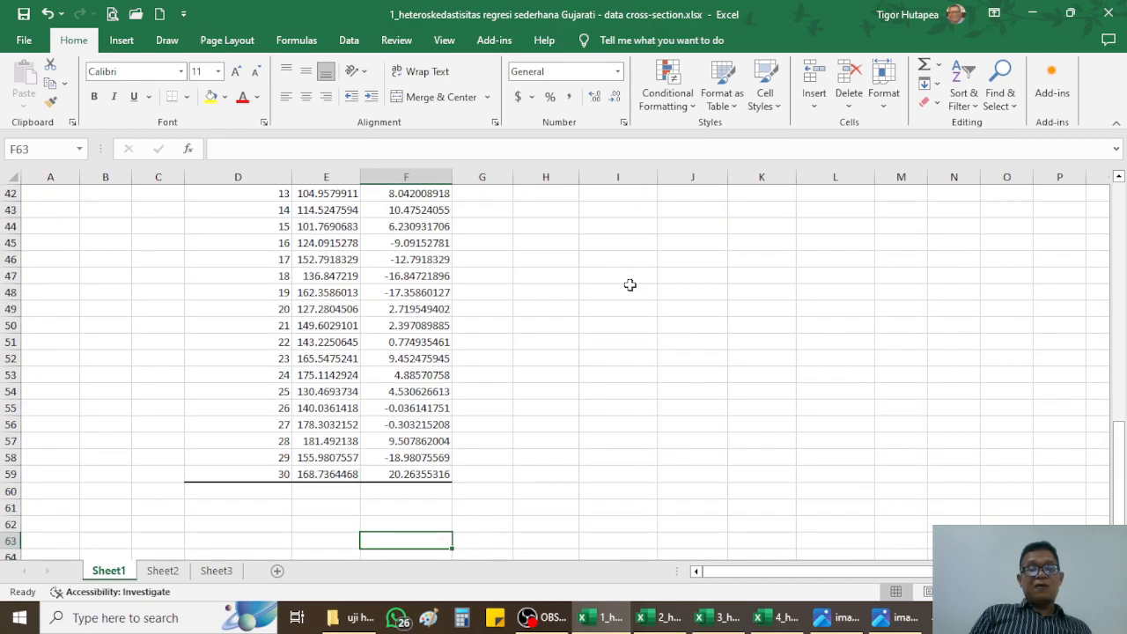
key(Up)
key(Up)
key(Up)
key(Up)
key(Up)
key(Up)
key(Up)
key(Up)
key(Up)
key(Up)
key(Up)
key(Up)
key(Up)
key(Up)
key(Up)
key(Up)
key(Up)
key(Up)
key(Up)
key(Up)
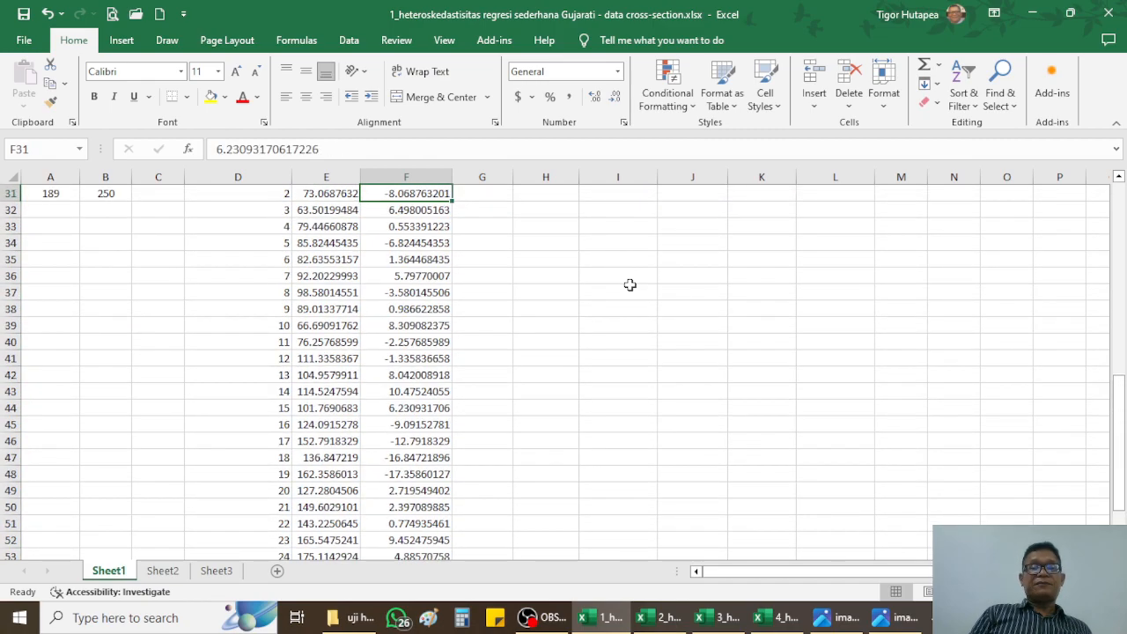
key(Up)
key(Up)
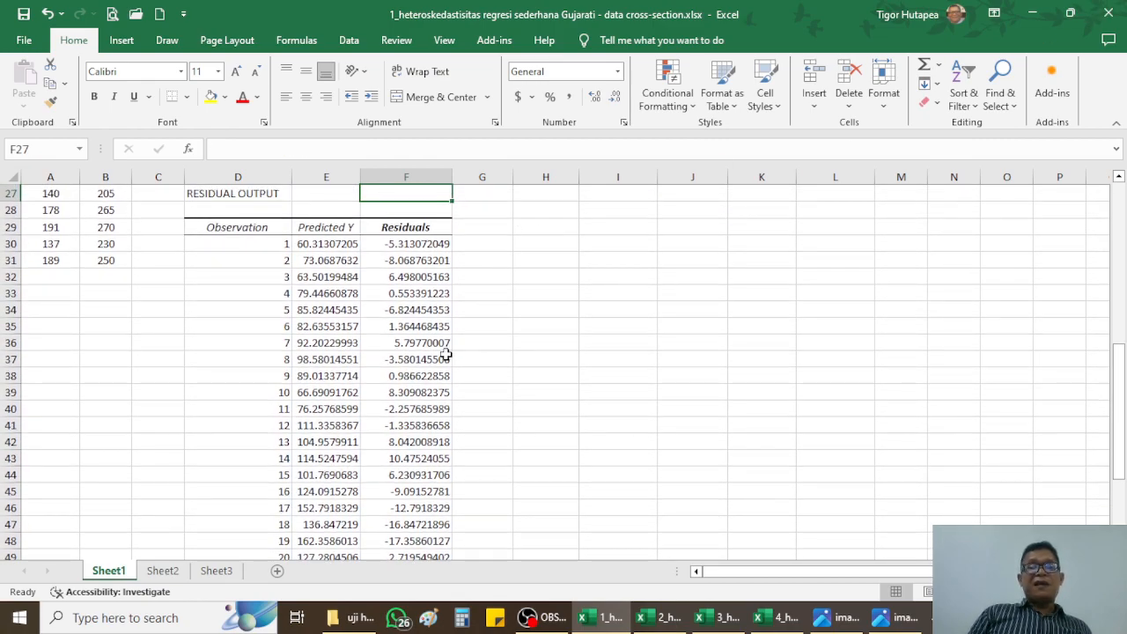
click(412, 250)
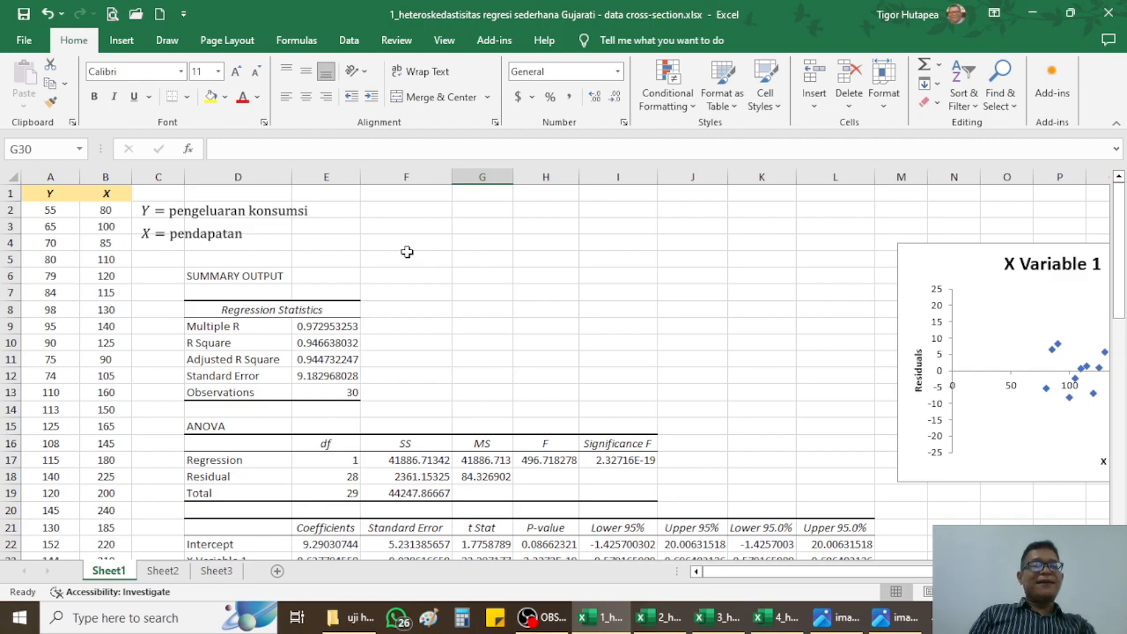
Try copying the X values in B2:B31 of Sheet1, without the heading, into Sheet2 starting at cell A1
click(95, 213)
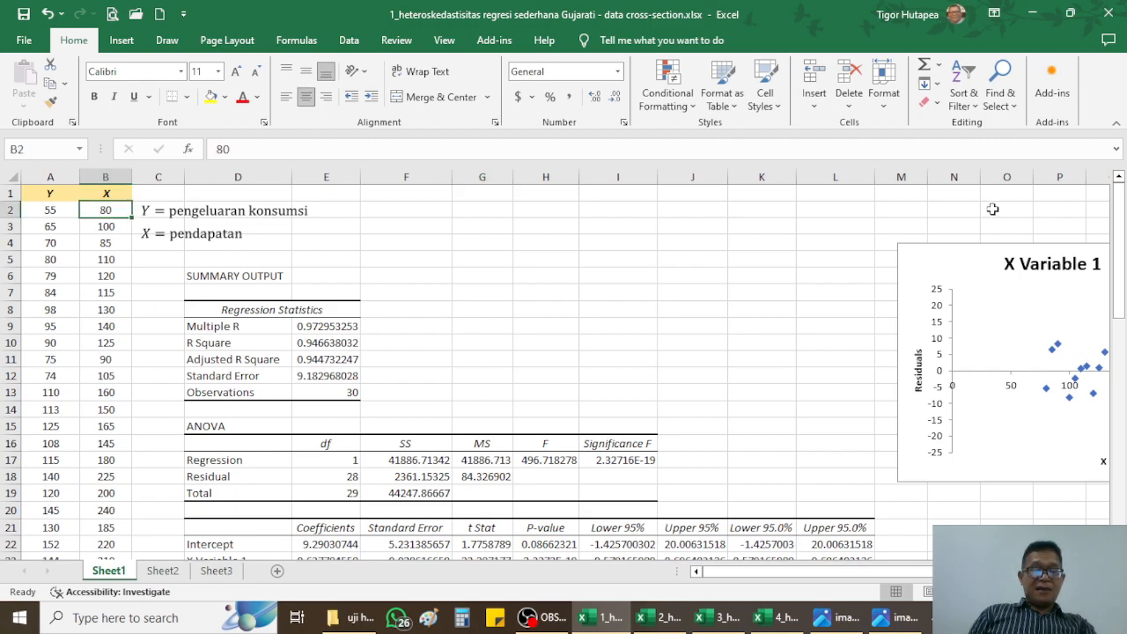
key(shift+Down)
key(shift+Down)
key(shift+Down)
key(shift+Down)
key(shift+Down)
key(shift+Down)
key(shift+Down)
key(shift+Down)
key(shift+Down)
key(shift+Down)
key(shift+Down)
key(shift+Down)
key(shift+Down)
key(shift+Down)
key(shift+Down)
key(shift+Down)
key(shift+Down)
key(shift+Down)
key(shift+Down)
key(shift+Down)
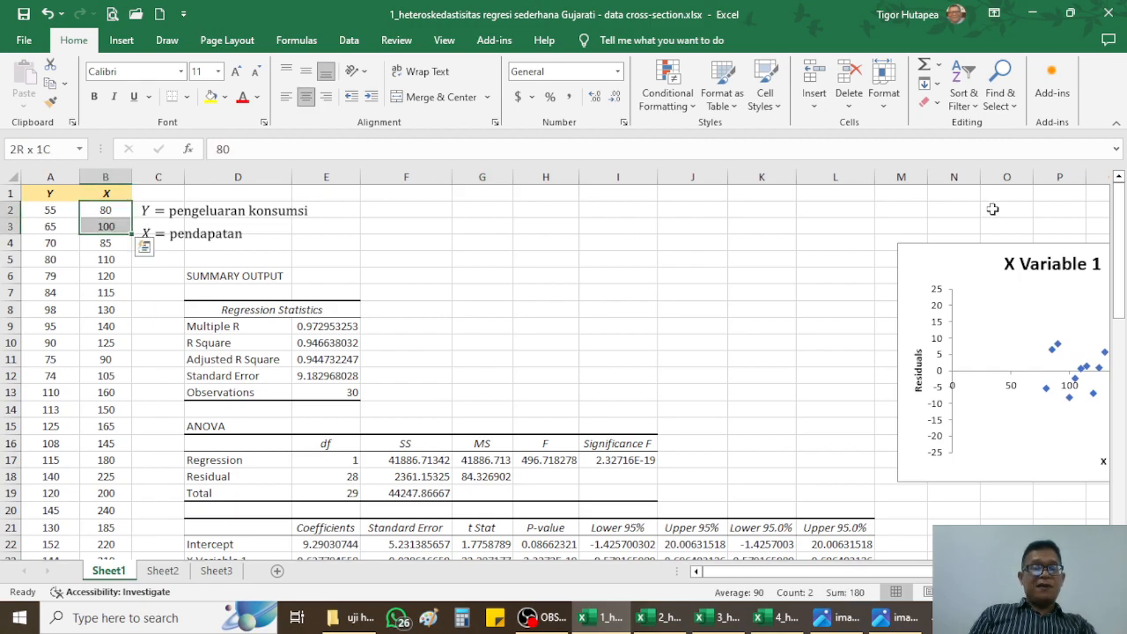
key(shift+Down)
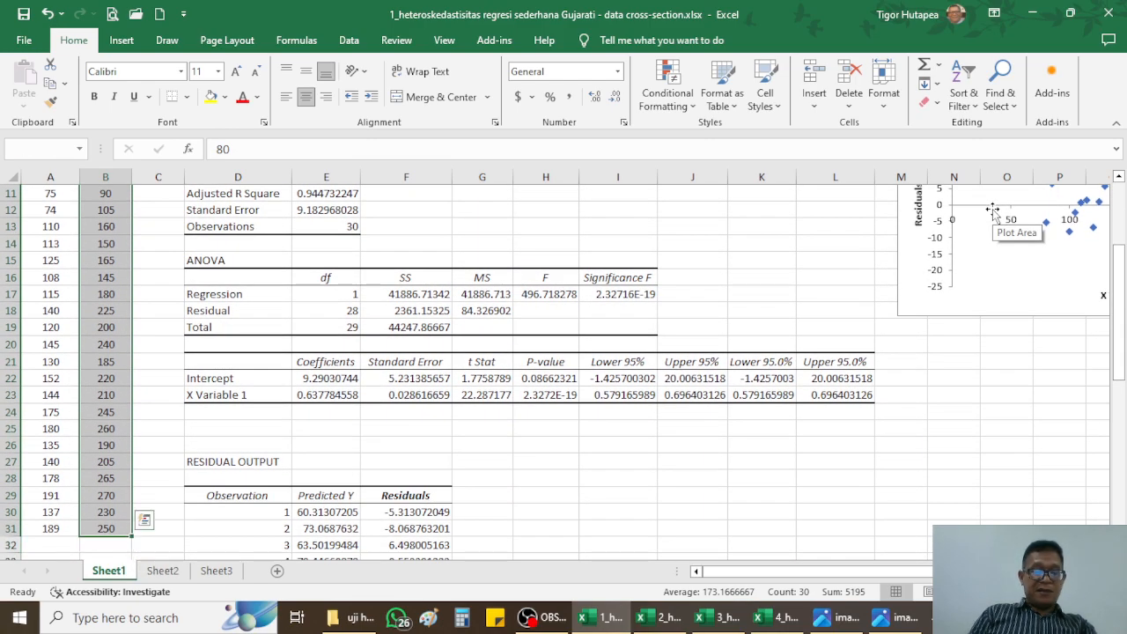
key(ctrl+c)
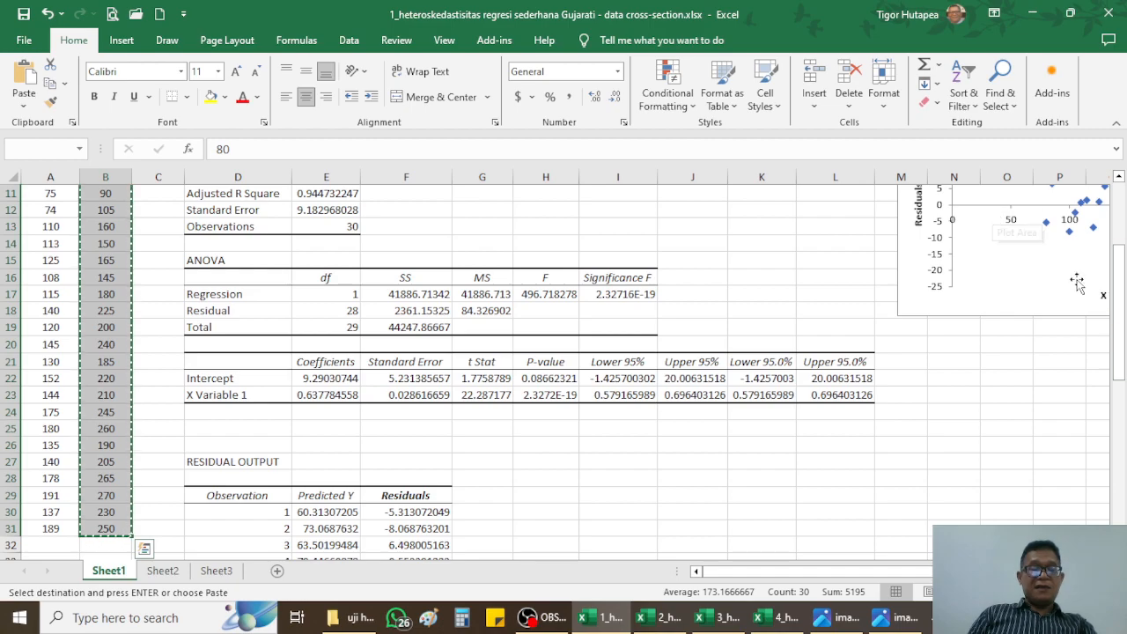
click(169, 571)
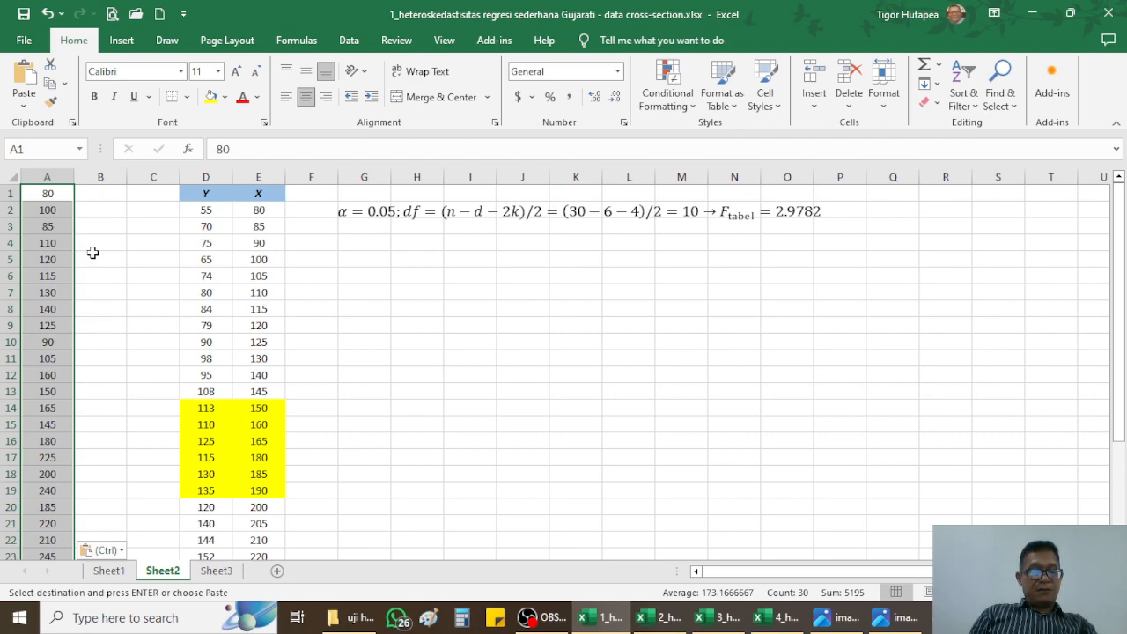
click(110, 571)
scroll(98, 318, up, 4)
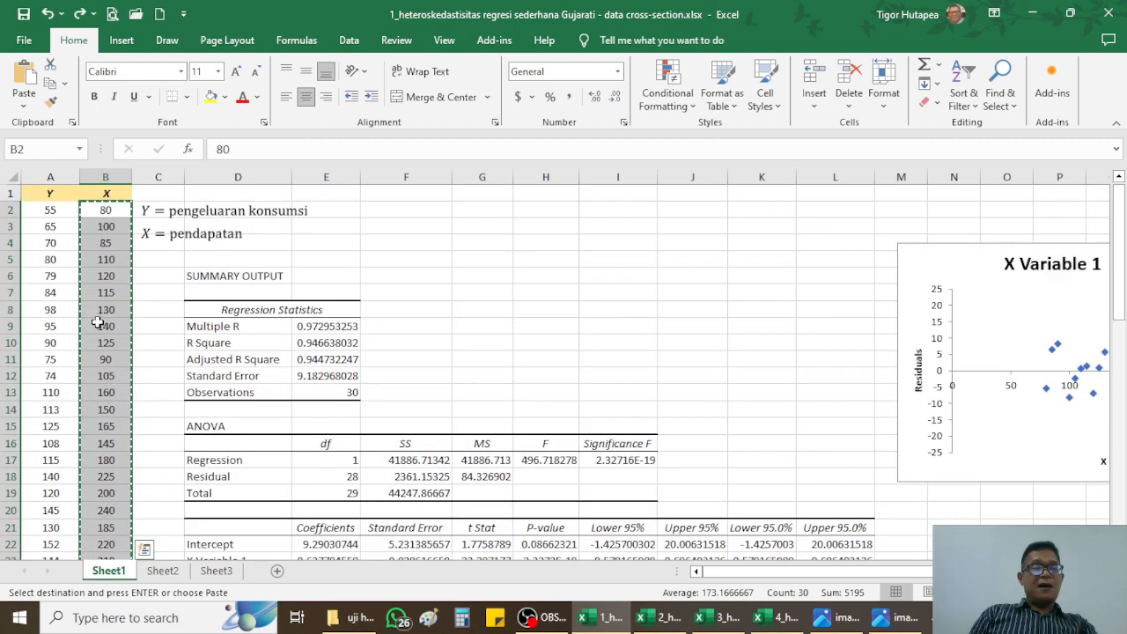
key(Escape)
Copy the X column with its heading, B1:B31 of Sheet1, into Sheet2 starting at cell A1
click(105, 193)
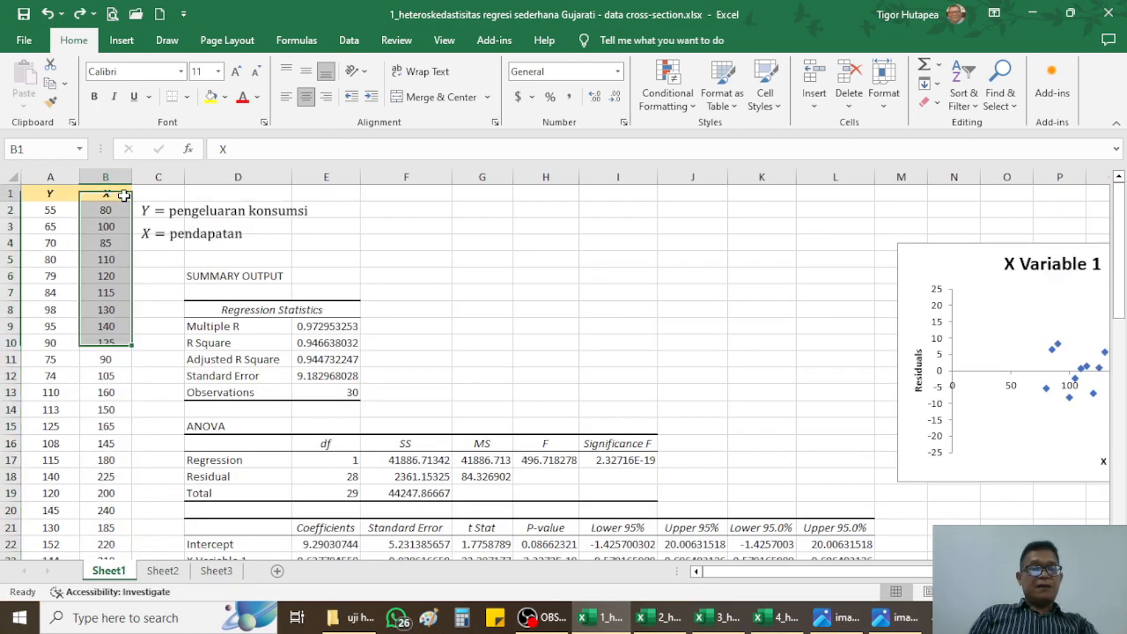
key(shift+Down)
key(shift+Down)
key(shift+Down)
key(shift+Down)
key(shift+Down)
key(shift+Down)
key(shift+Down)
key(shift+Down)
key(shift+Down)
key(shift+Down)
key(shift+Down)
key(shift+Down)
key(shift+Down)
key(shift+Down)
key(shift+Down)
key(shift+Down)
key(shift+Down)
key(shift+Down)
key(shift+Down)
key(shift+Down)
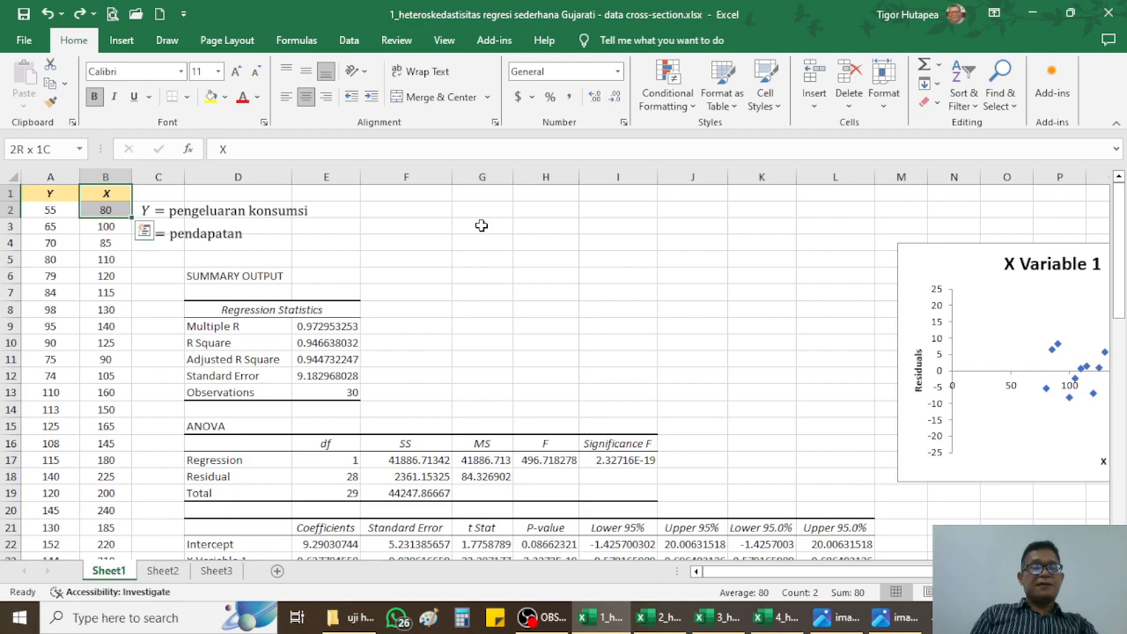
scroll(481, 226, down, 1)
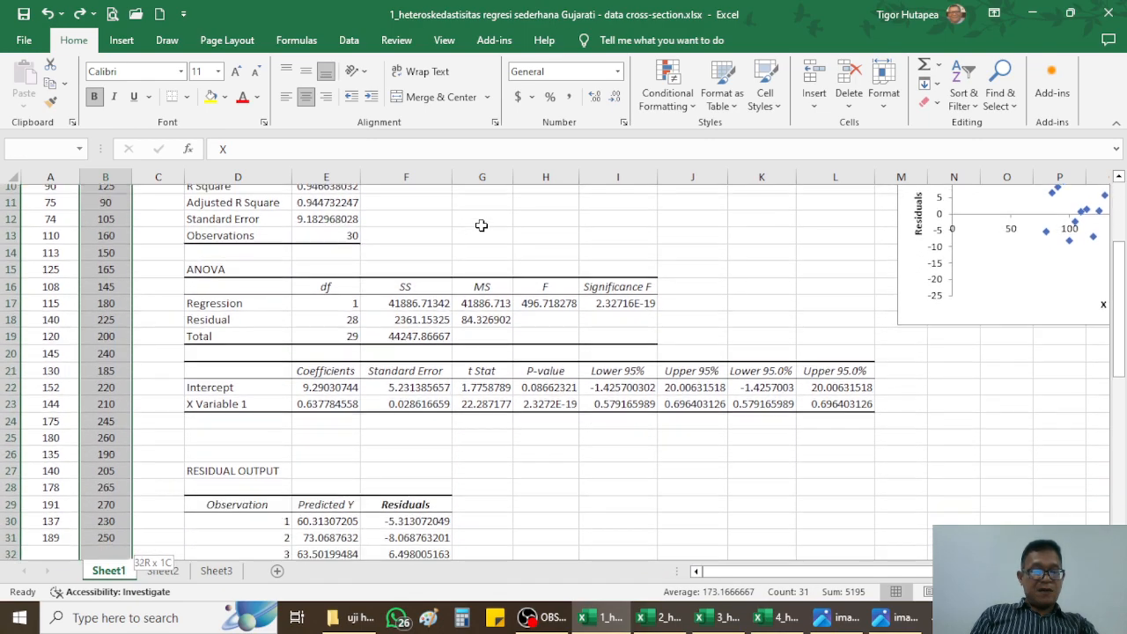
key(shift+Down)
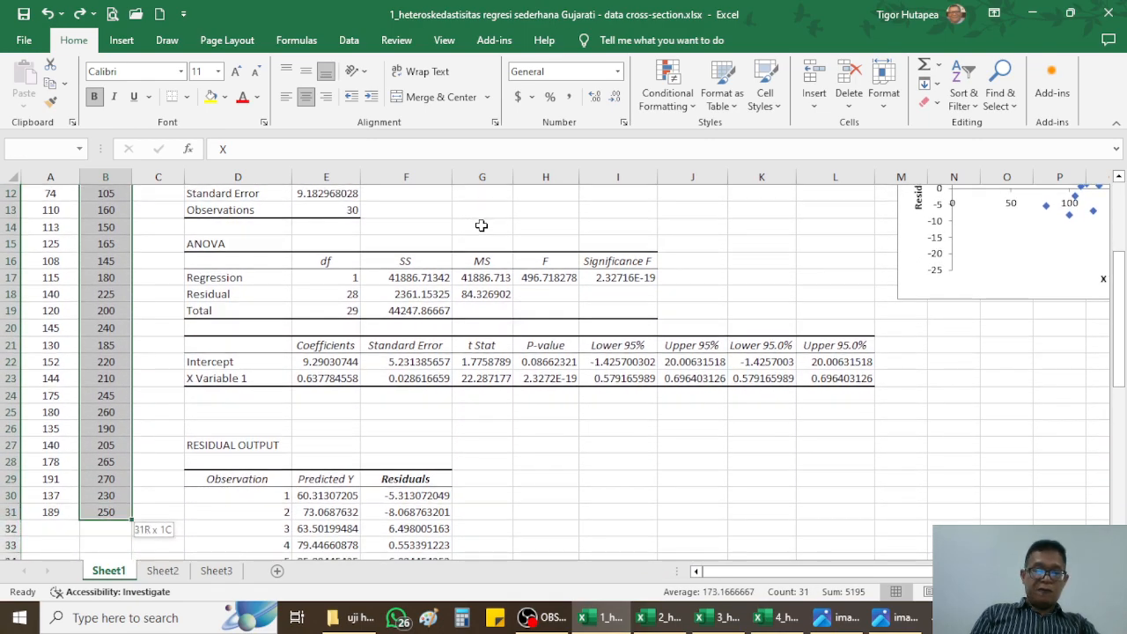
key(ctrl+c)
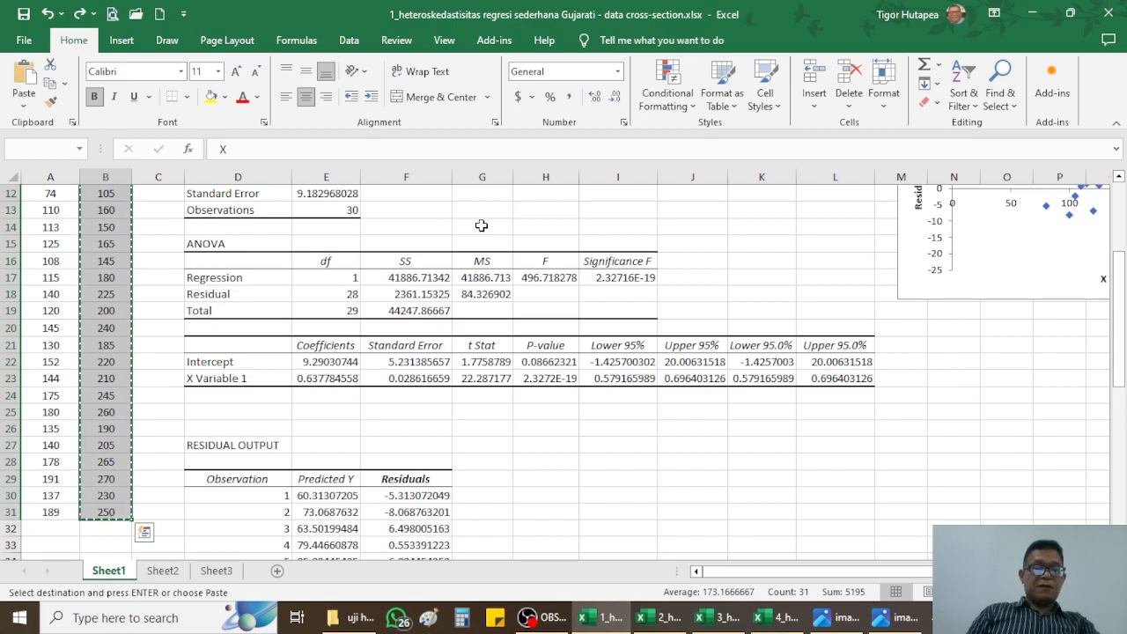
key(ctrl+q)
click(163, 571)
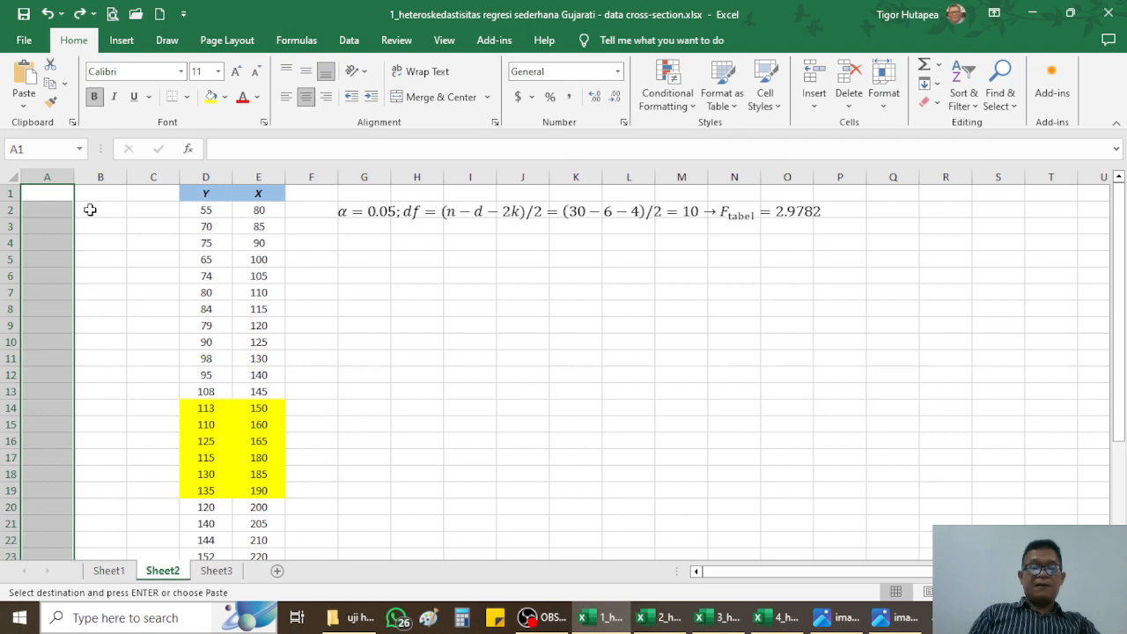
click(57, 196)
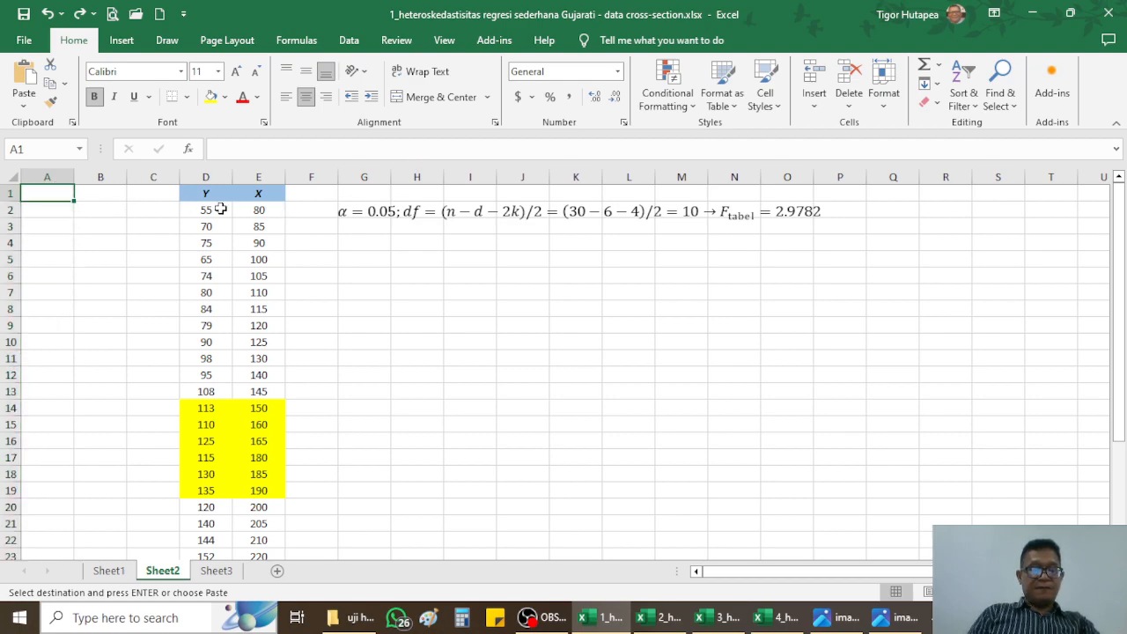
key(ctrl+v)
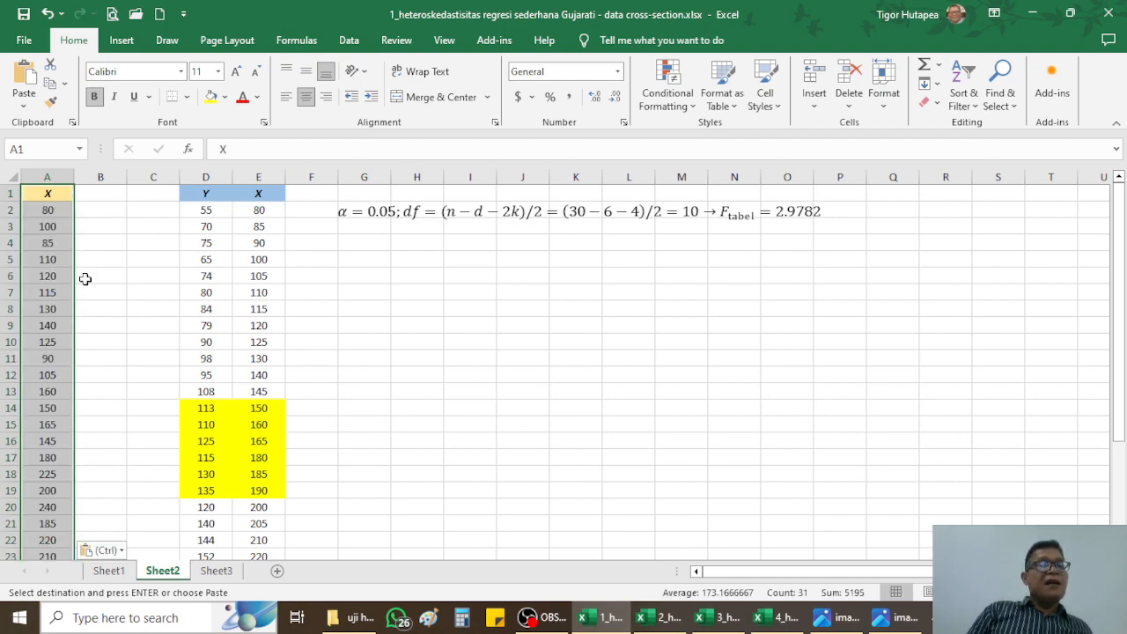
click(104, 199)
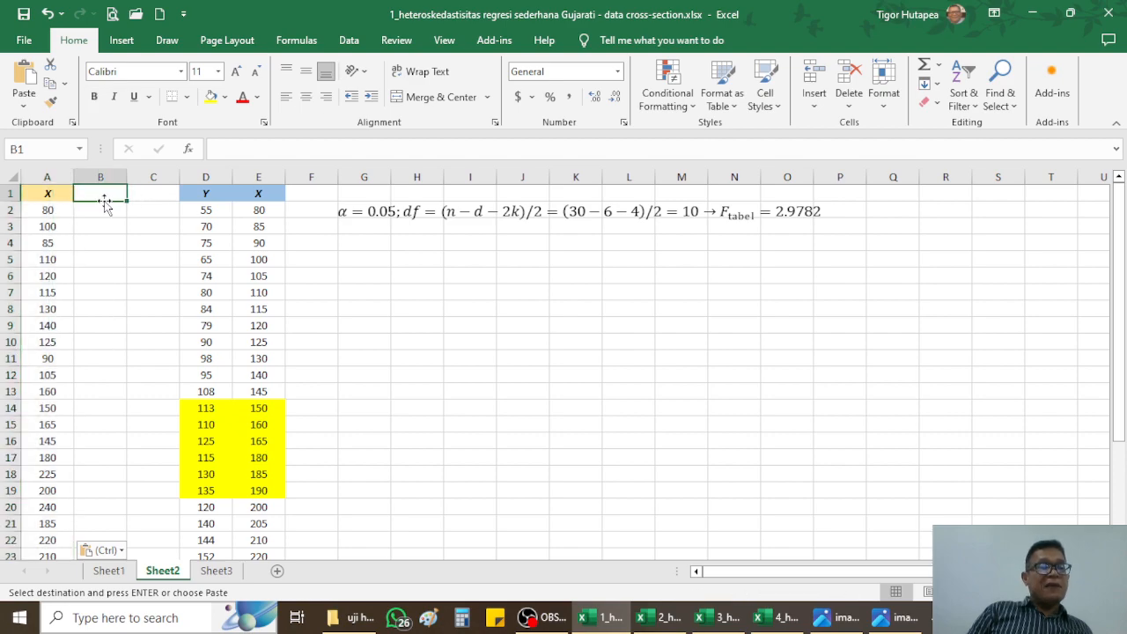
Sort the X values in A2:A31 of Sheet2 from smallest to largest
click(40, 211)
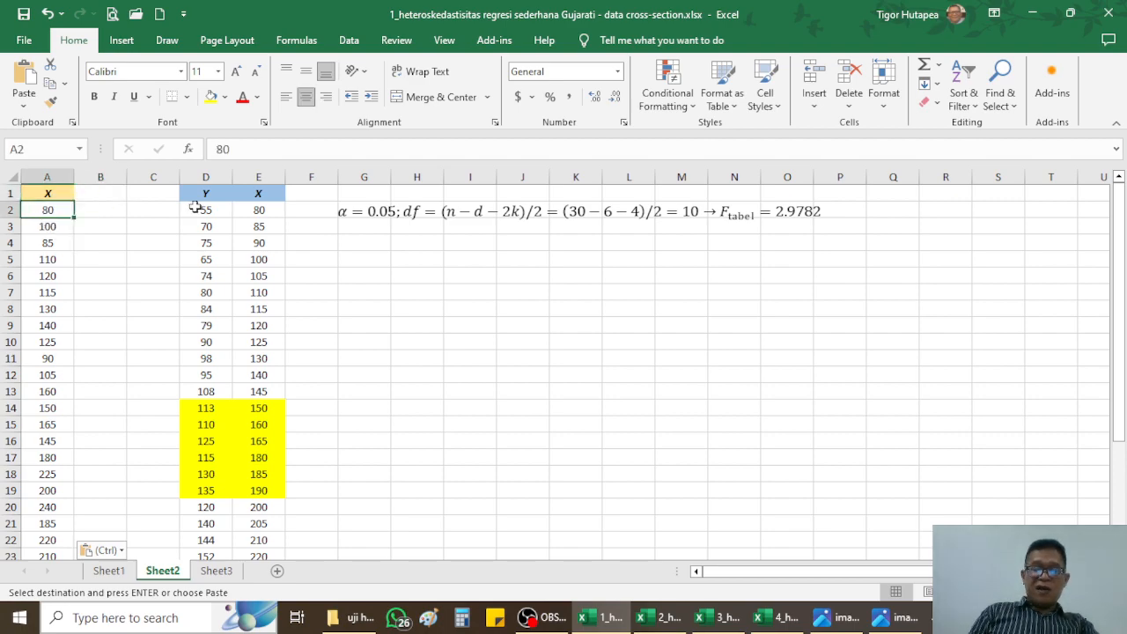
key(shift+Down)
key(shift+Down)
key(shift+Down)
key(shift+Down)
key(shift+Down)
key(shift+Down)
key(shift+Down)
key(shift+Down)
key(shift+Down)
key(shift+Down)
key(shift+Down)
key(shift+Down)
key(shift+Down)
key(shift+Down)
key(shift+Down)
key(shift+Down)
key(shift+Down)
key(shift+Down)
key(shift+Down)
key(shift+Down)
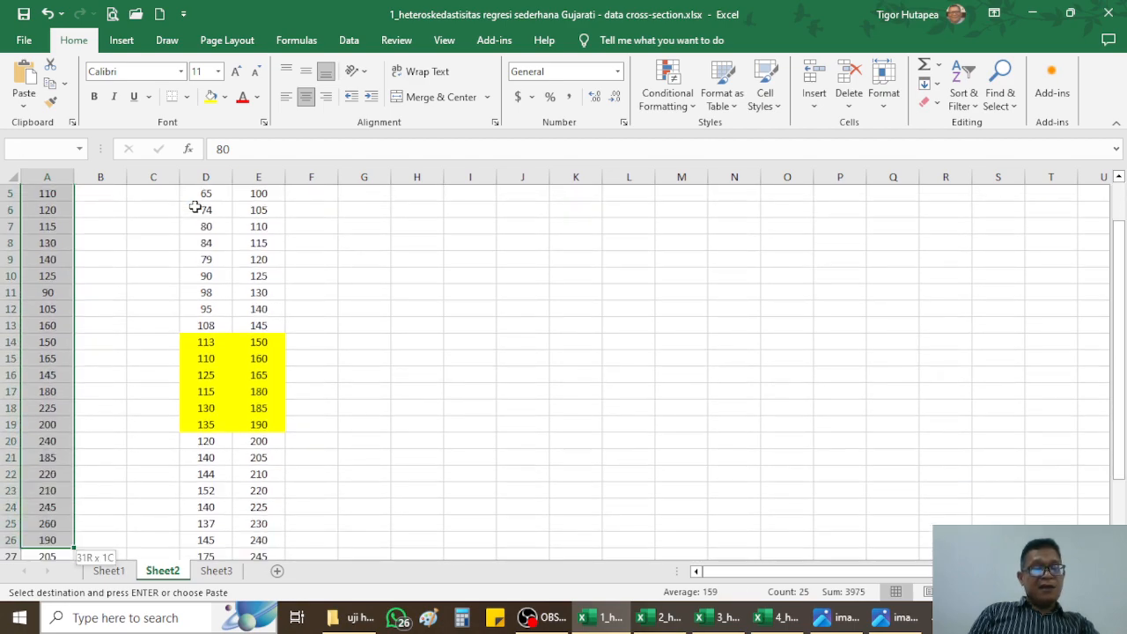
key(shift+Down)
key(shift+Down)
key(shift+Down)
key(shift+Down)
key(shift+Down)
key(shift+Down)
key(shift+Down)
key(shift+Down)
key(shift+Down)
key(shift+Down)
key(shift+Down)
key(shift+Down)
key(shift+Down)
key(shift+Down)
key(shift+Down)
key(shift+Down)
key(shift+Up)
key(shift+Up)
key(shift+Up)
key(shift+Up)
key(shift+Up)
key(shift+Up)
key(shift+Up)
key(shift+Up)
key(shift+Up)
key(shift+Up)
key(shift+Up)
key(shift+Up)
key(shift+Up)
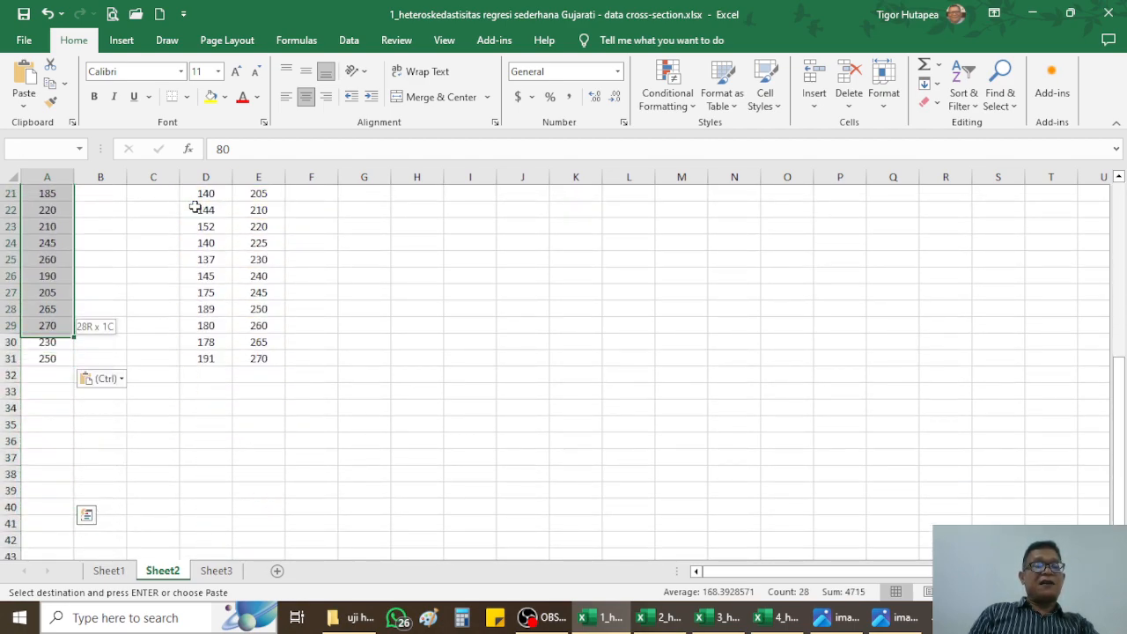
key(shift+Down)
key(shift+Down)
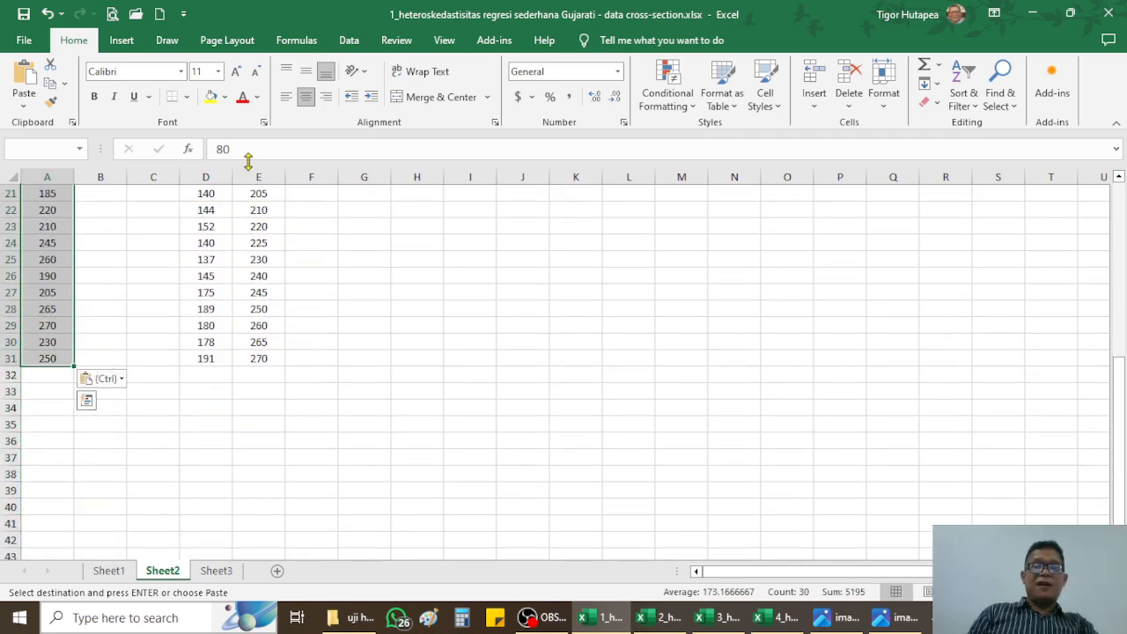
scroll(109, 410, up, 7)
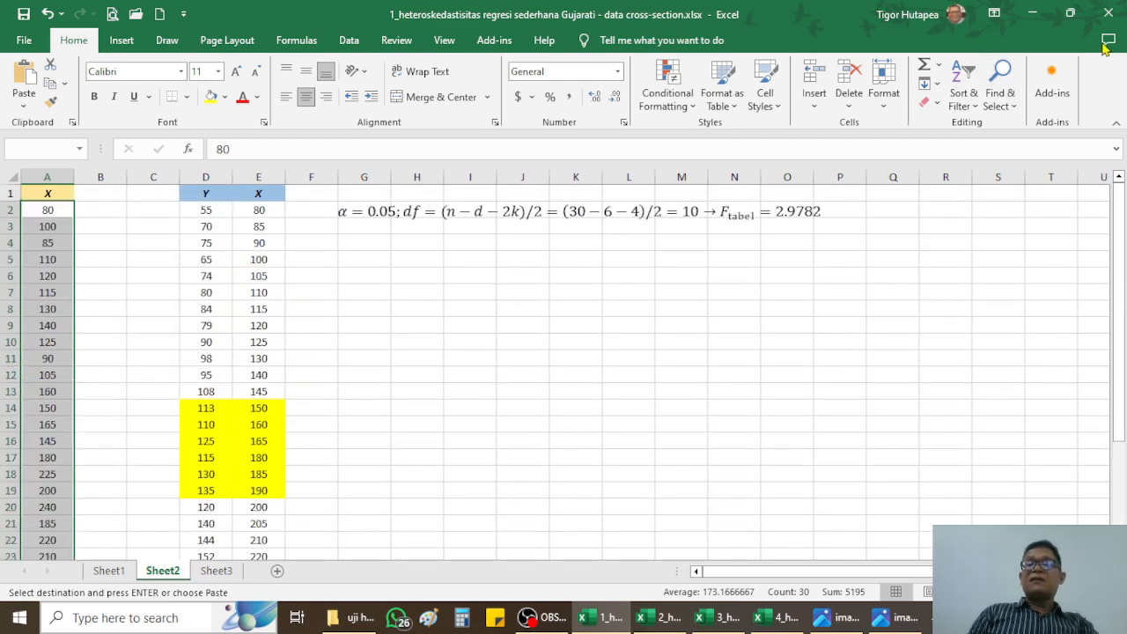
click(975, 107)
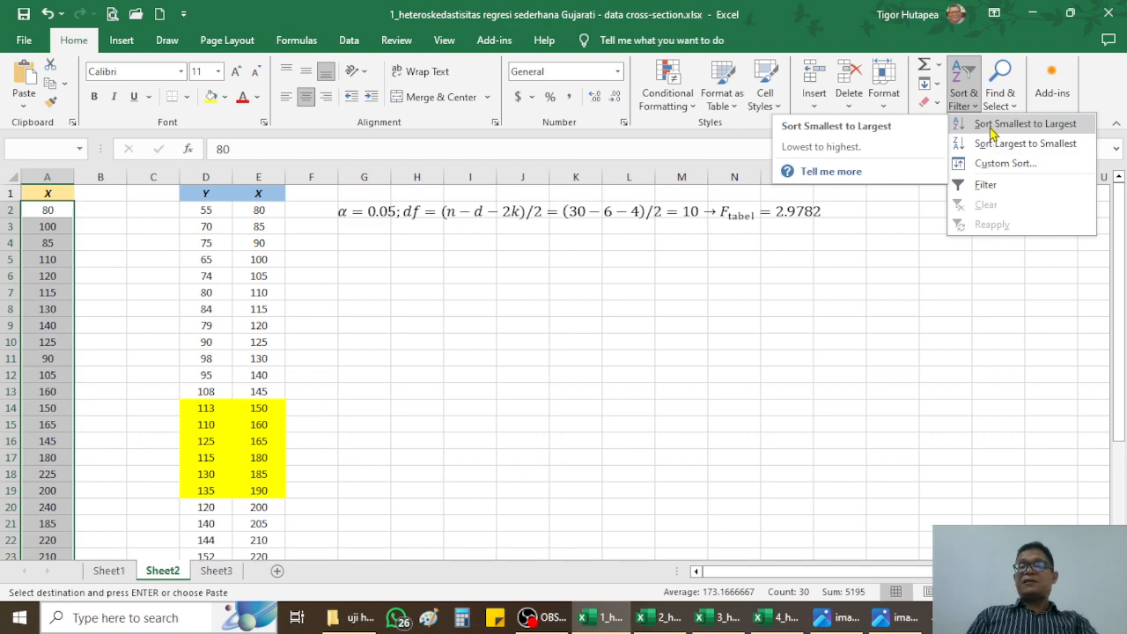
click(990, 129)
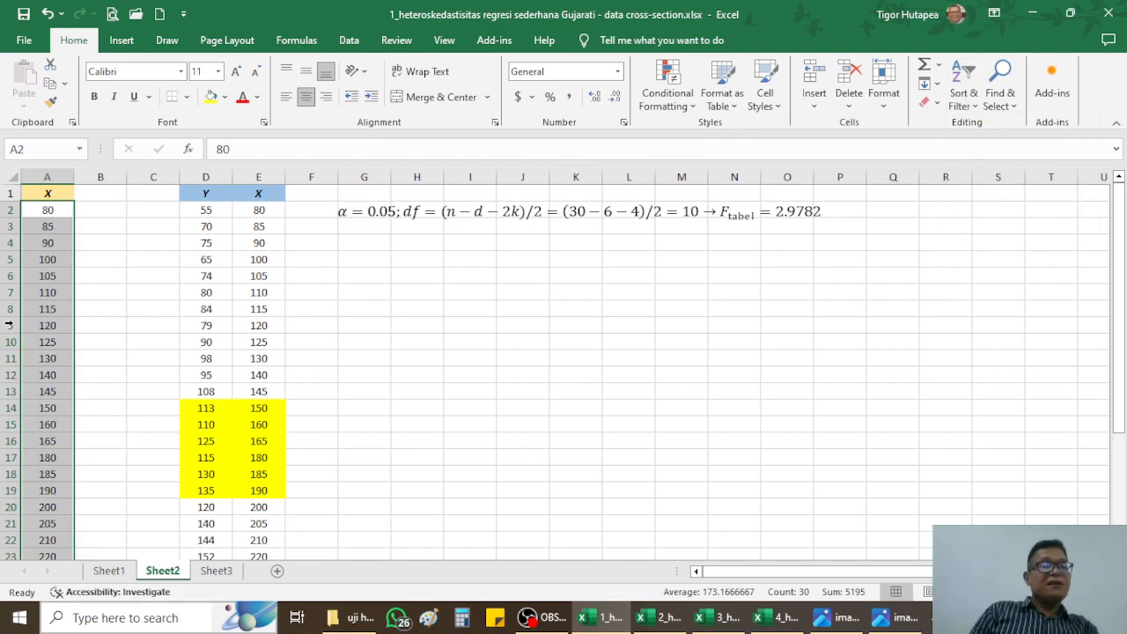
Compare the sorted X values in column A of Sheet2 with the prepared X column in column E
click(101, 222)
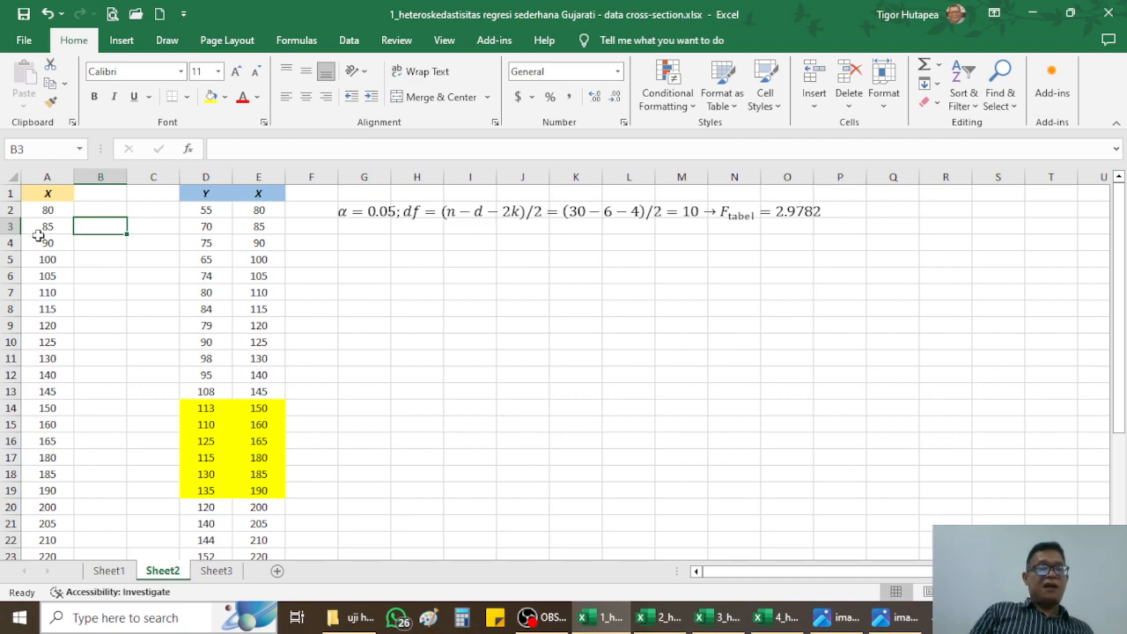
click(42, 194)
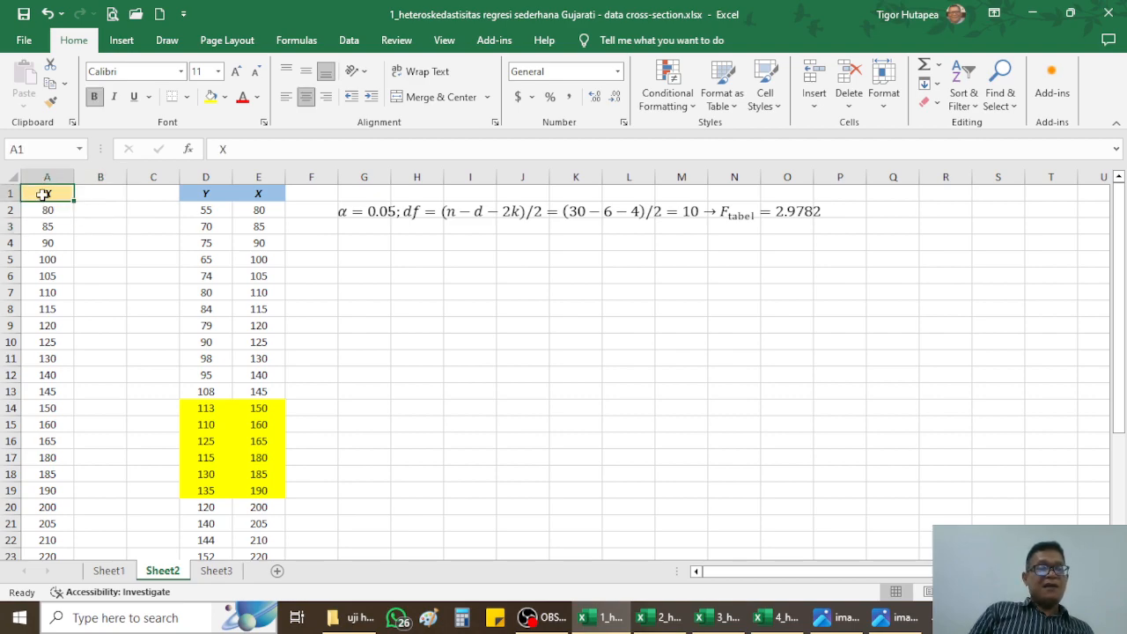
click(267, 200)
key(ctrl+shift+Down)
click(435, 278)
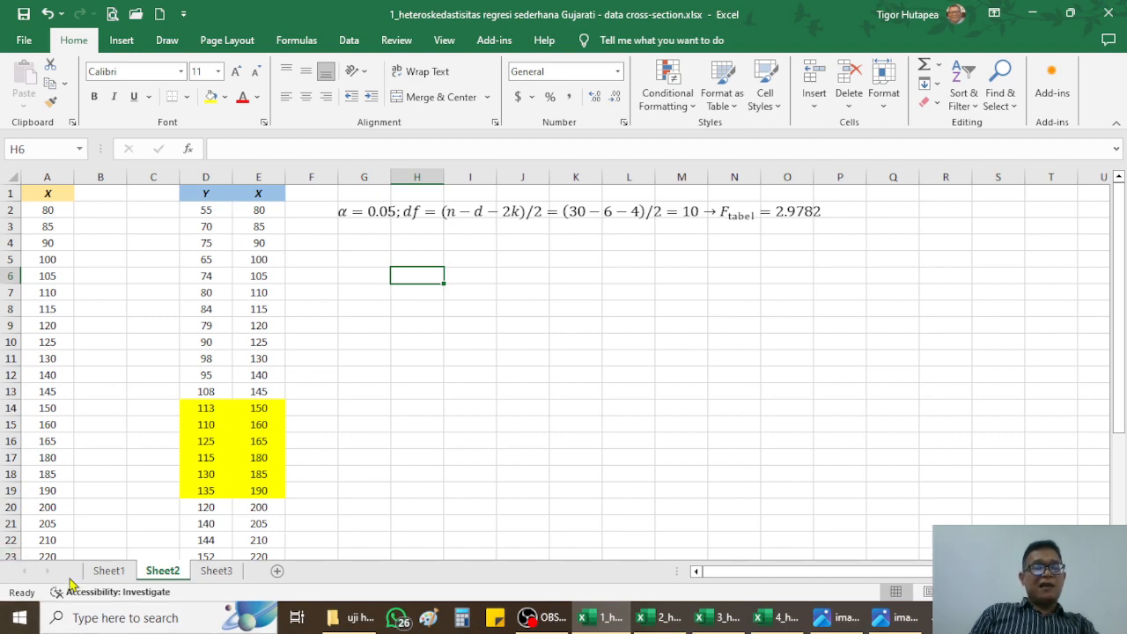
Check the Y value paired with X = 80 in Sheet1 against its row in the sorted Sheet2 table
click(108, 570)
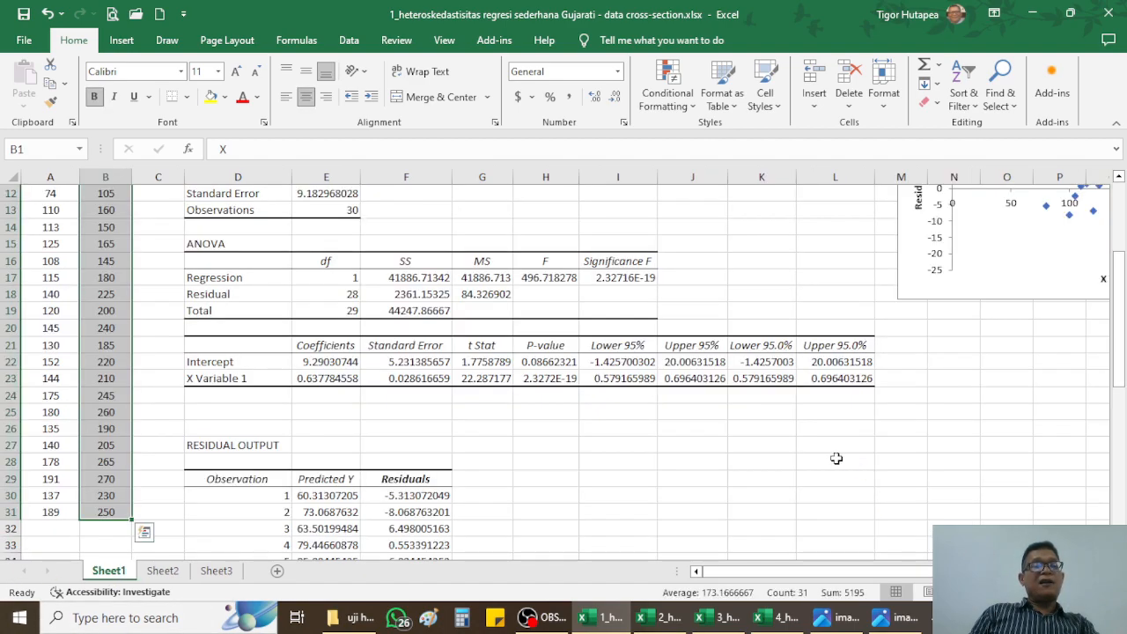
click(163, 571)
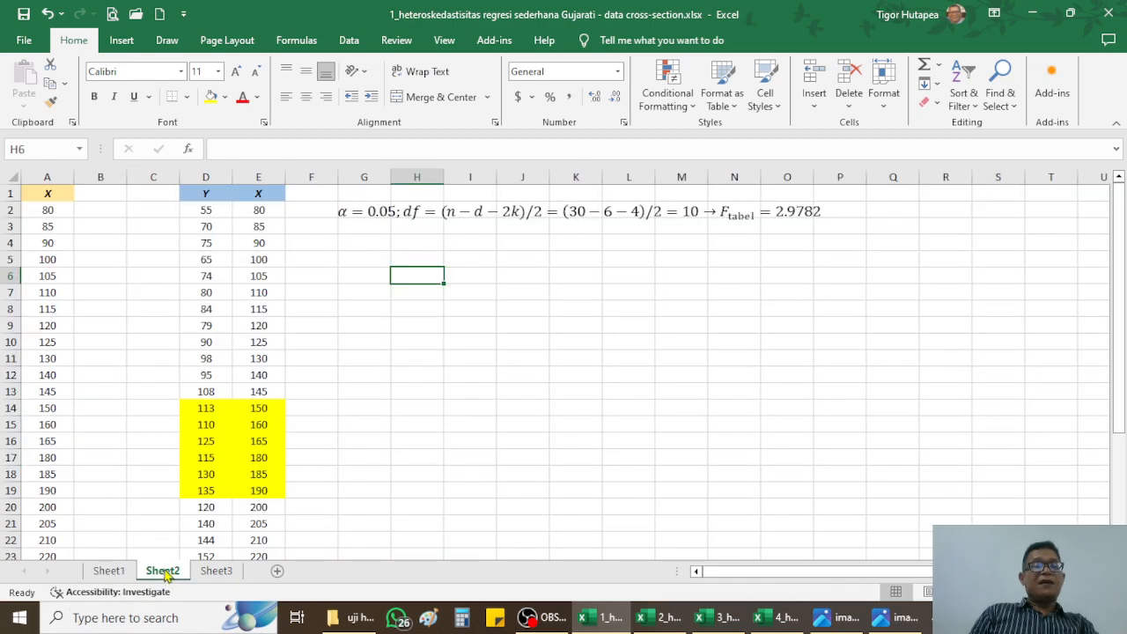
click(255, 212)
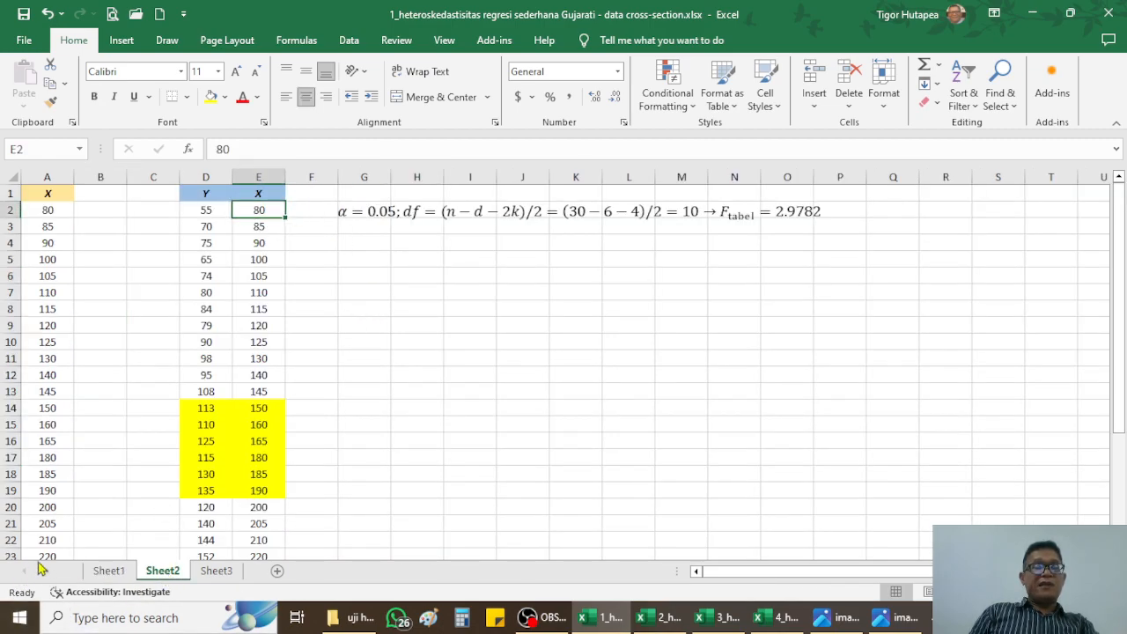
click(109, 571)
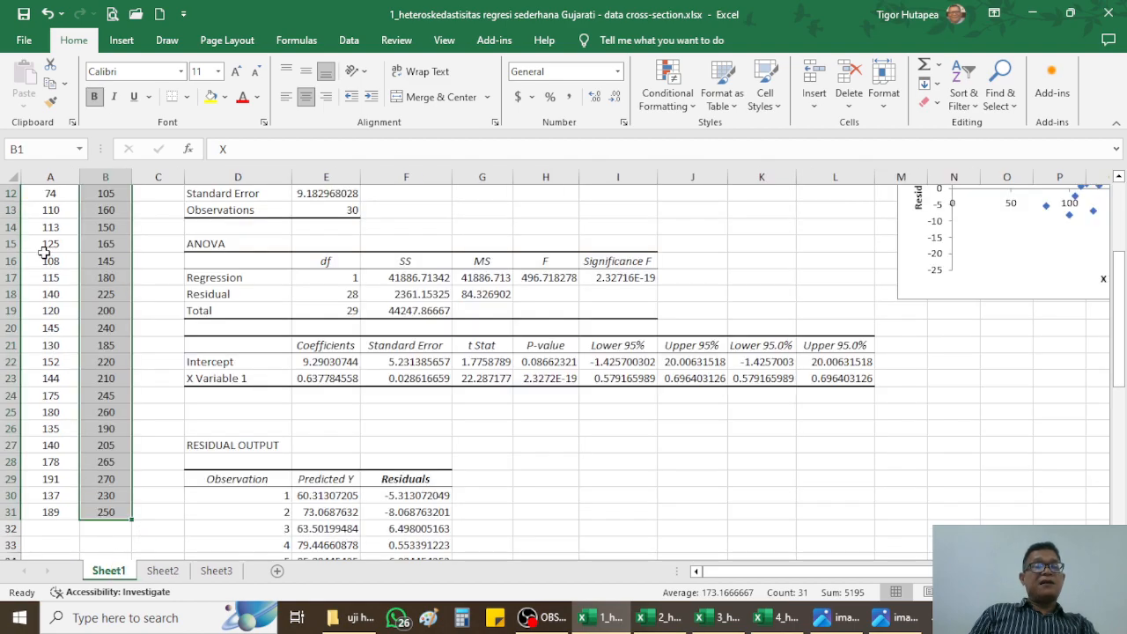
scroll(52, 263, up, 3)
scroll(55, 264, up, 1)
click(50, 215)
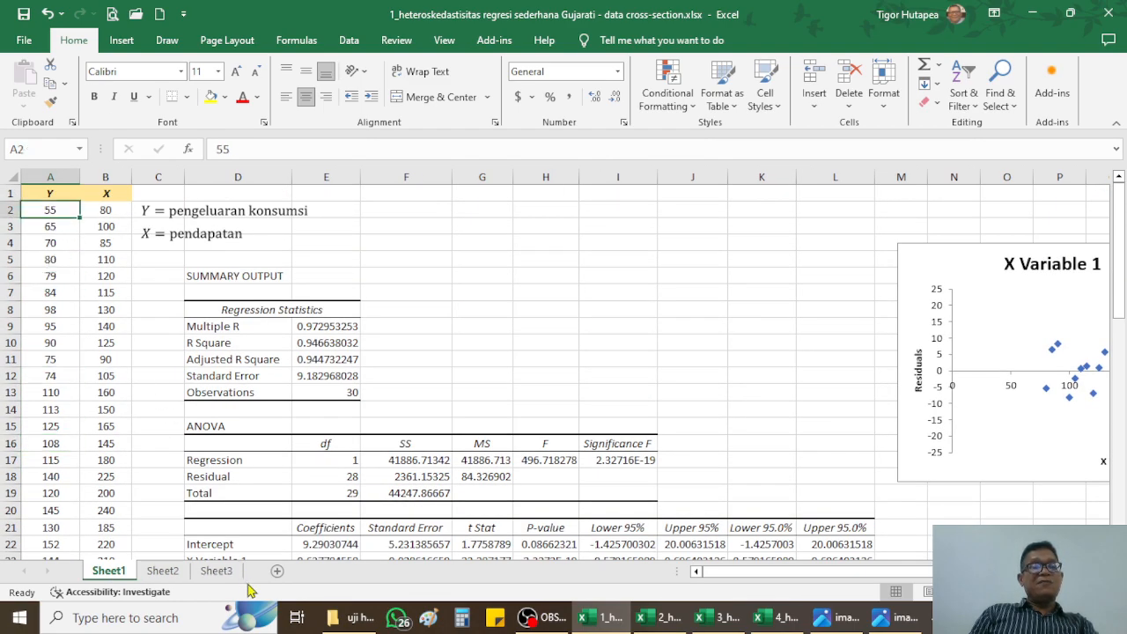
click(162, 570)
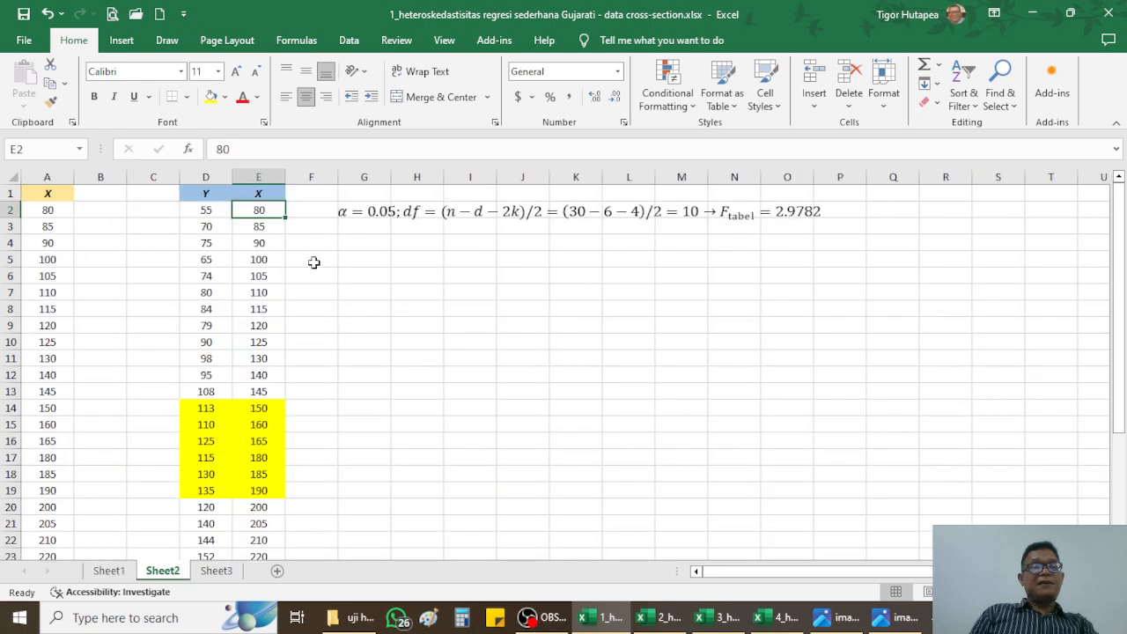
click(197, 214)
Check the Y value paired with X = 85 in Sheet1 against cell D3 of Sheet2
click(260, 228)
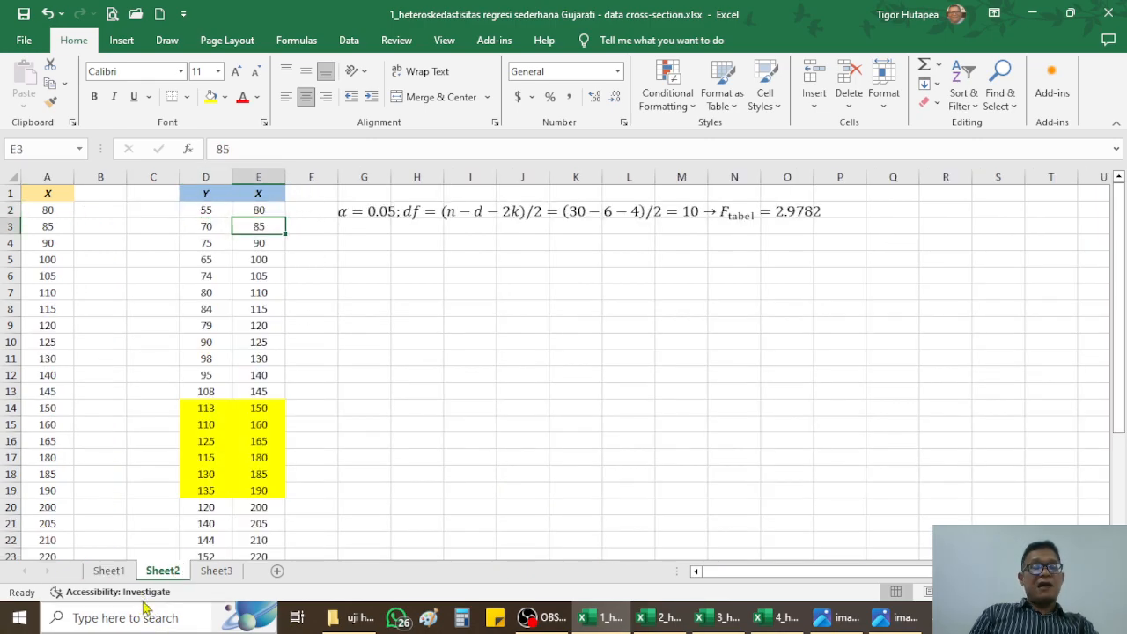
click(106, 571)
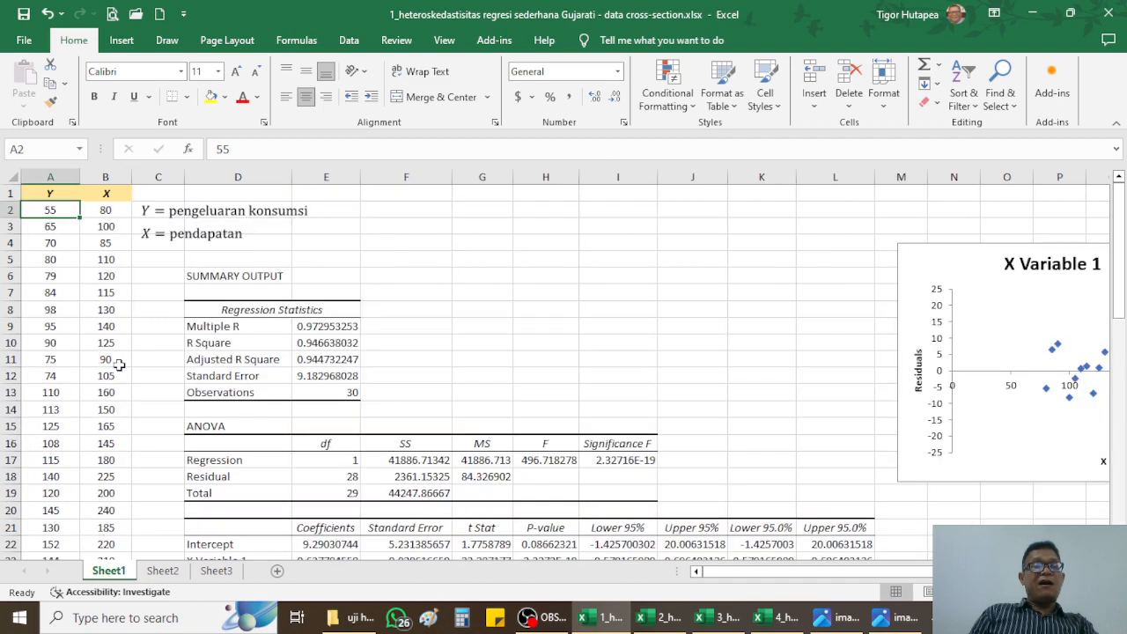
click(95, 244)
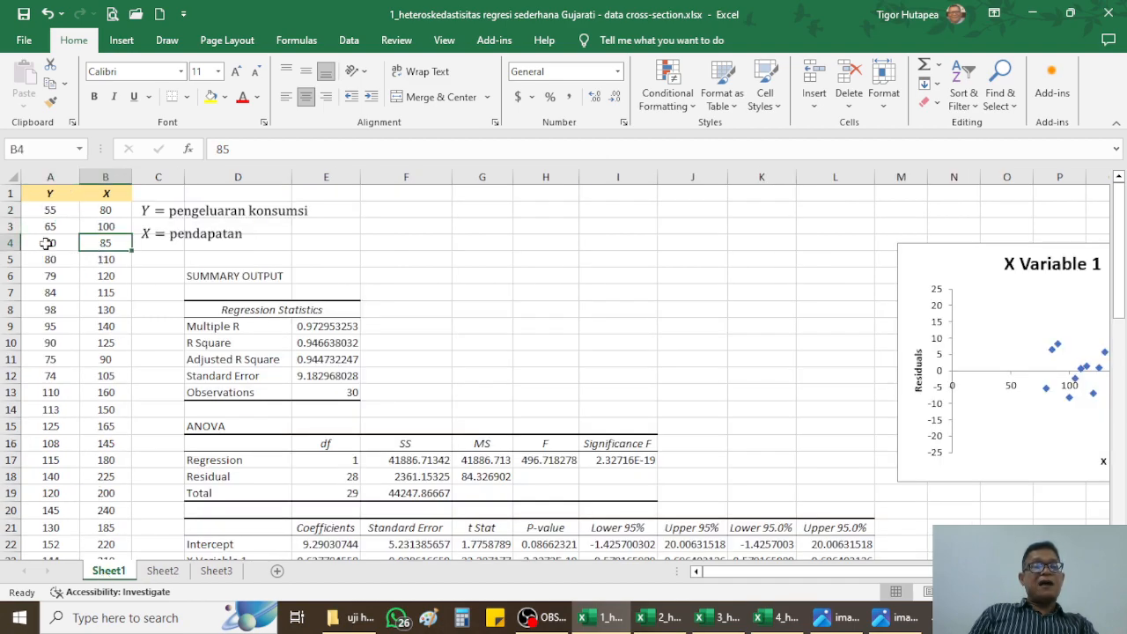
click(46, 244)
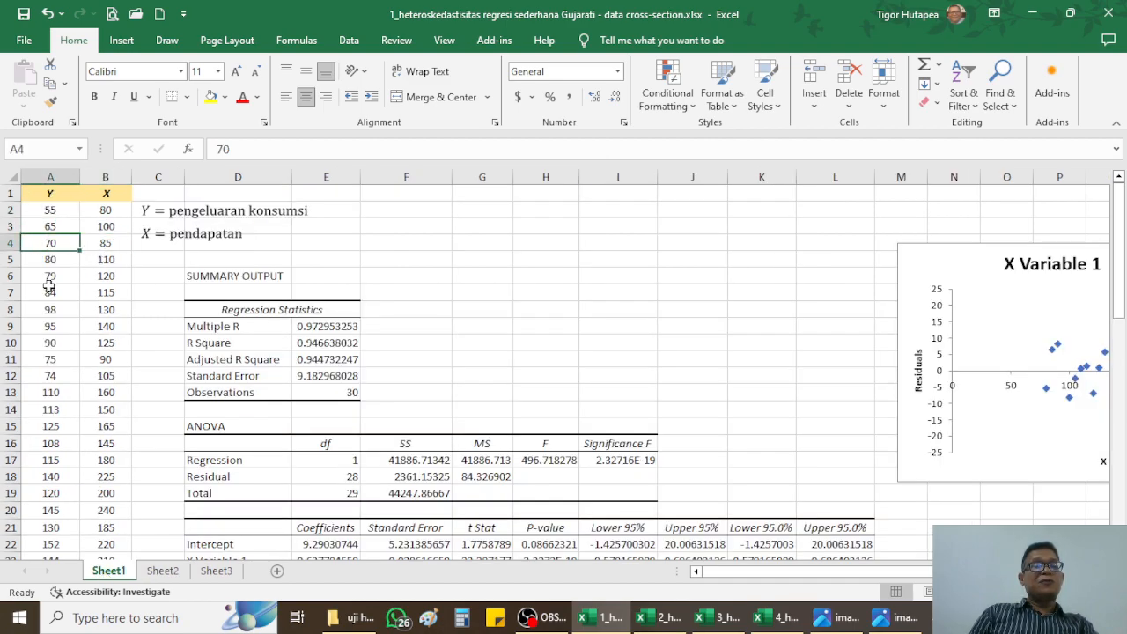
click(161, 572)
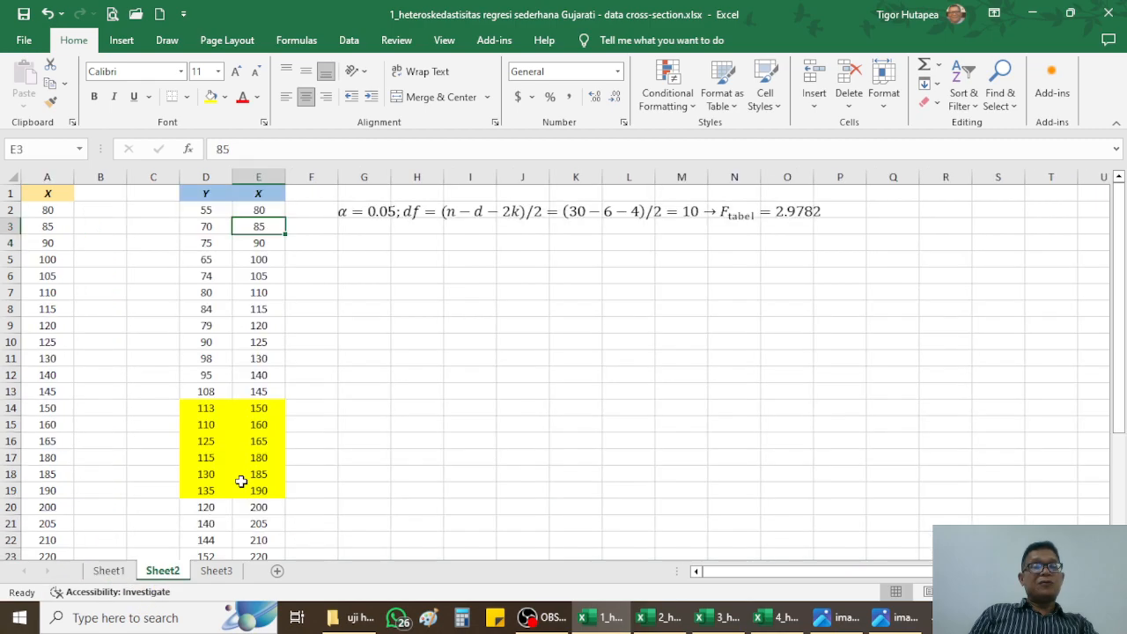
click(206, 225)
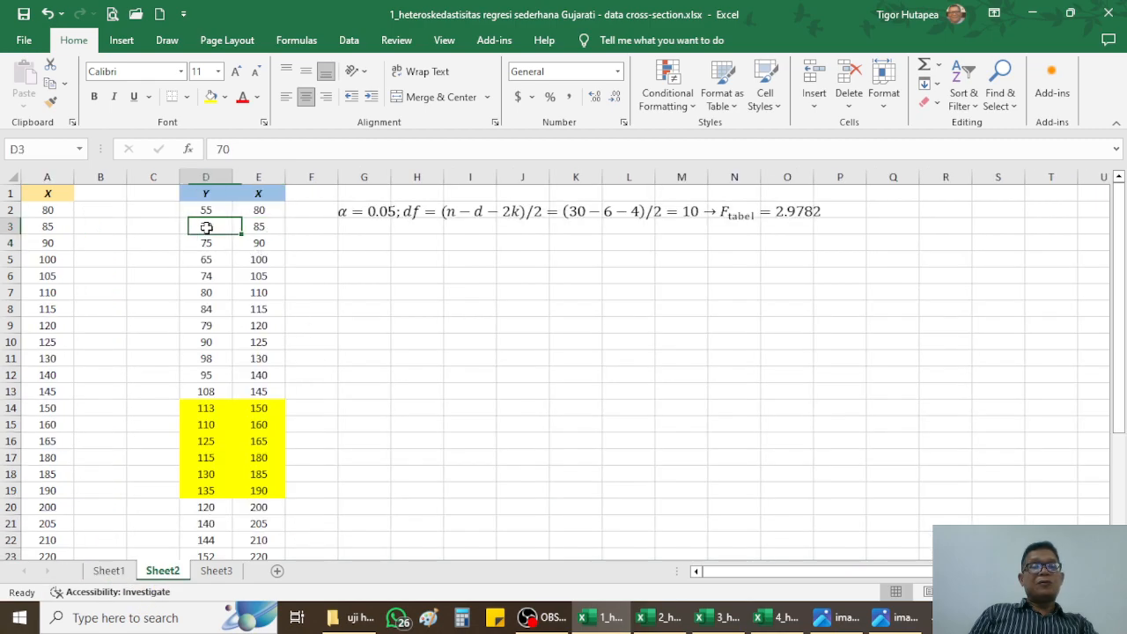
Check the Y value paired with X = 90 in Sheet1 against cell D4 of Sheet2
click(255, 244)
click(104, 572)
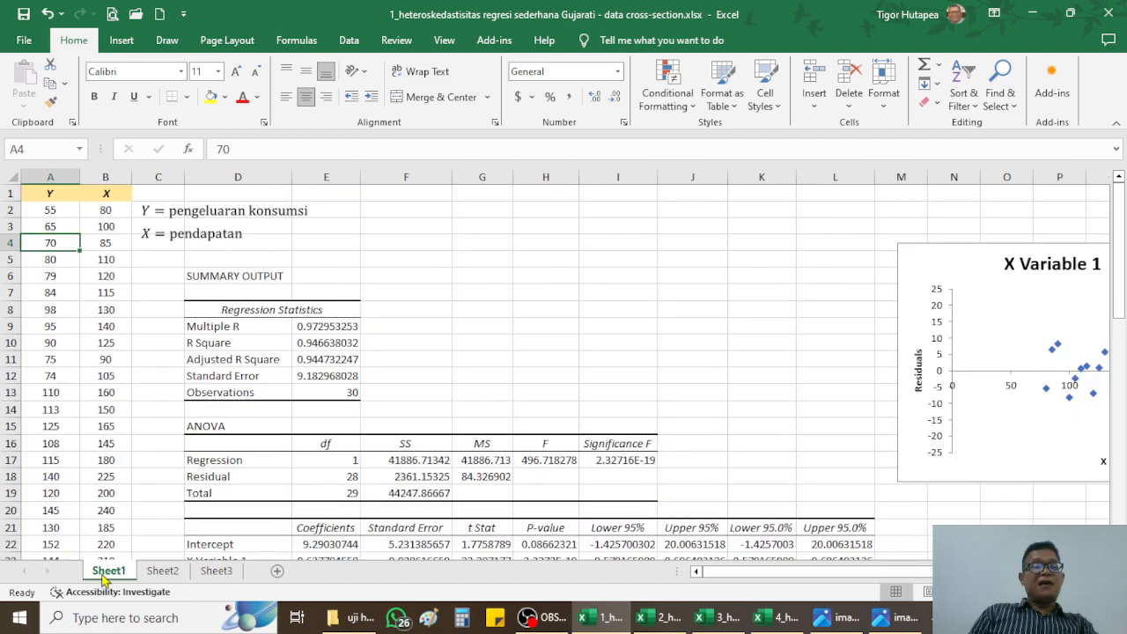
click(105, 361)
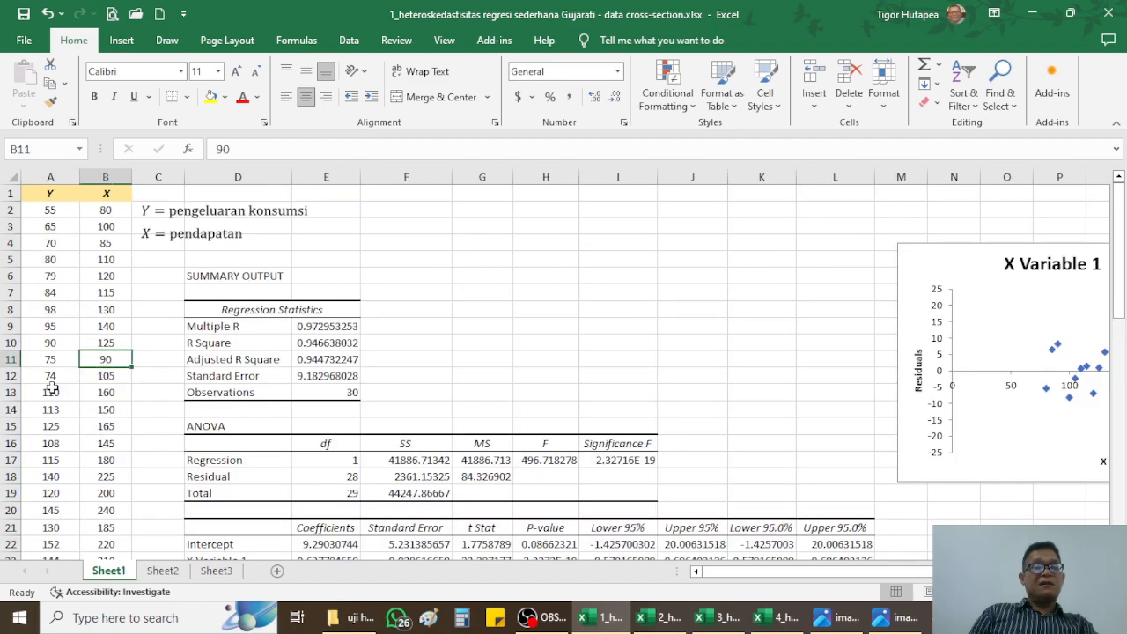
click(47, 358)
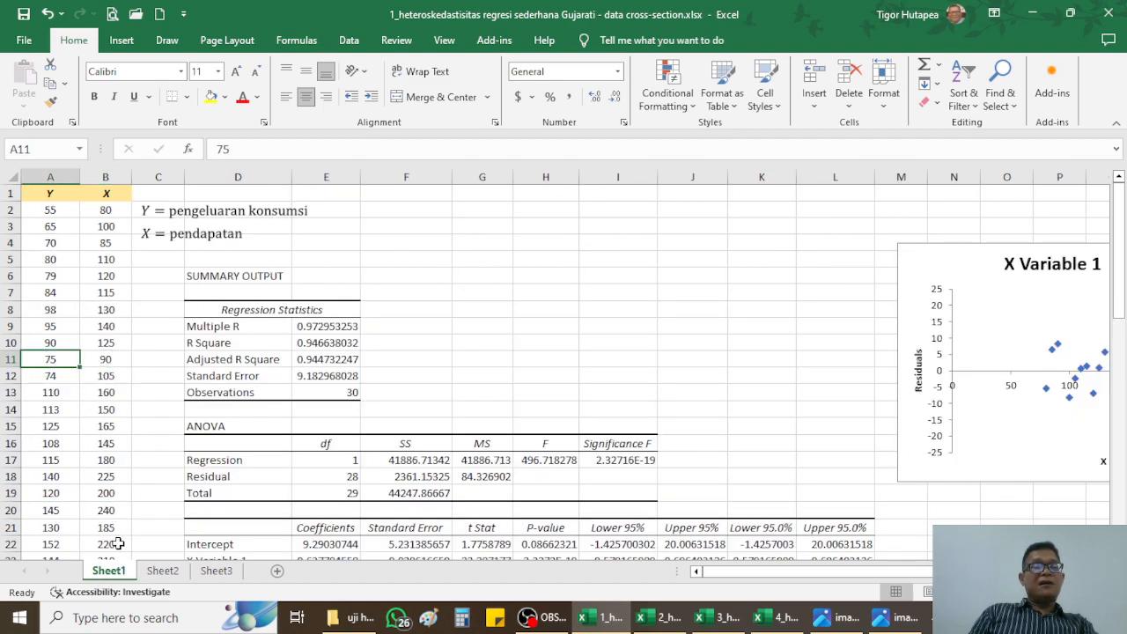
click(162, 571)
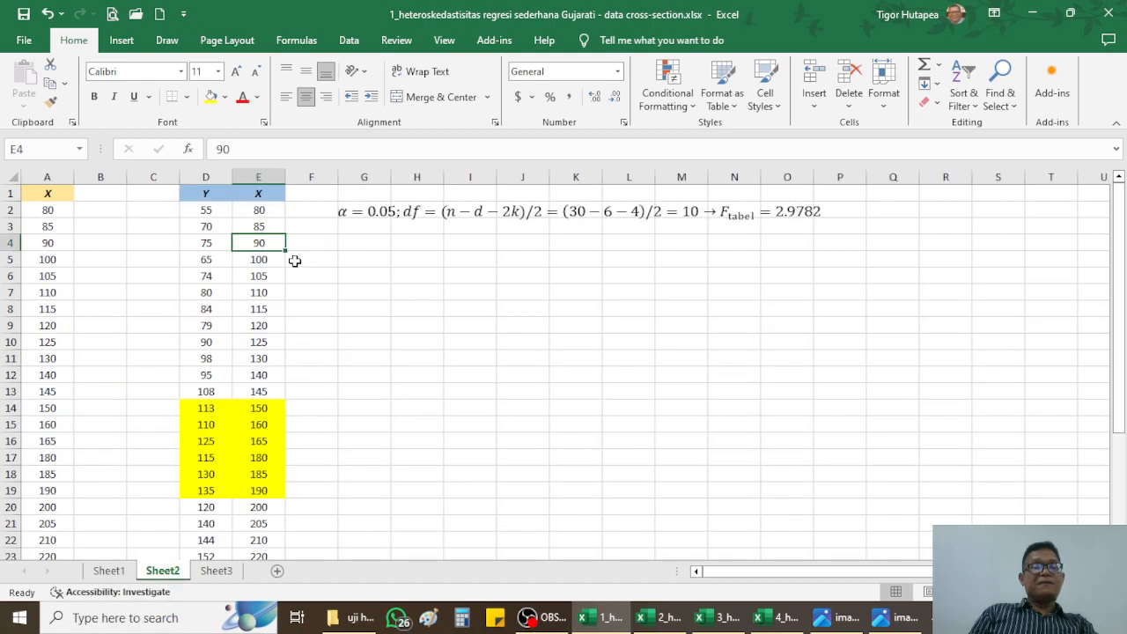
click(206, 245)
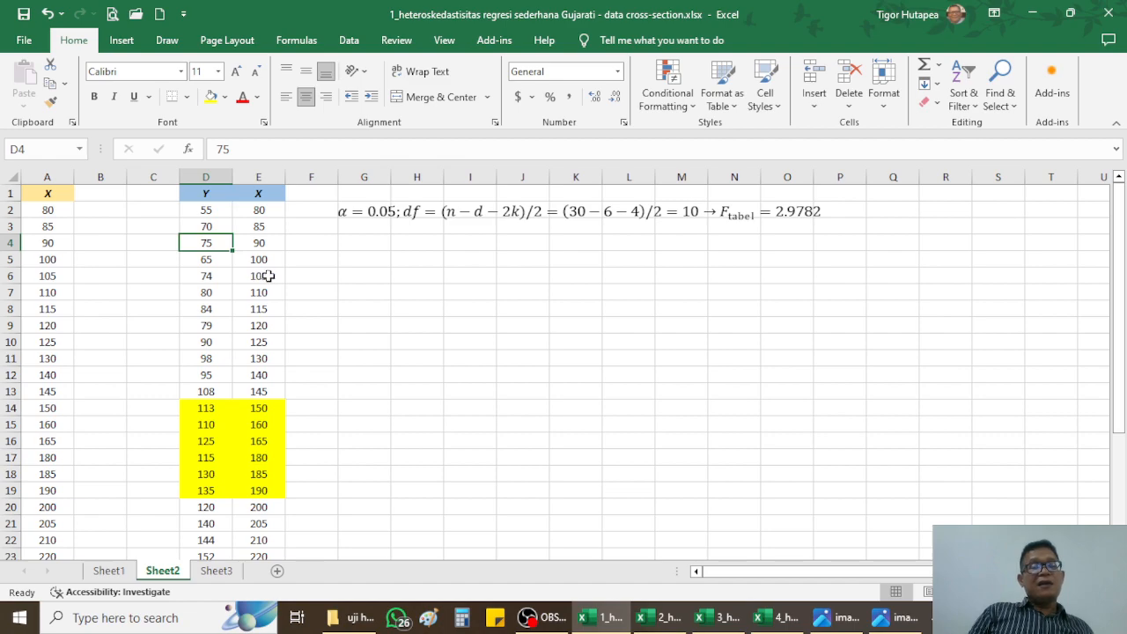
Review the sorted Y–X table in Sheet2 down to row 31, comparing the groups above and below the yellow middle rows
scroll(264, 278, down, 4)
scroll(277, 512, down, 1)
click(260, 443)
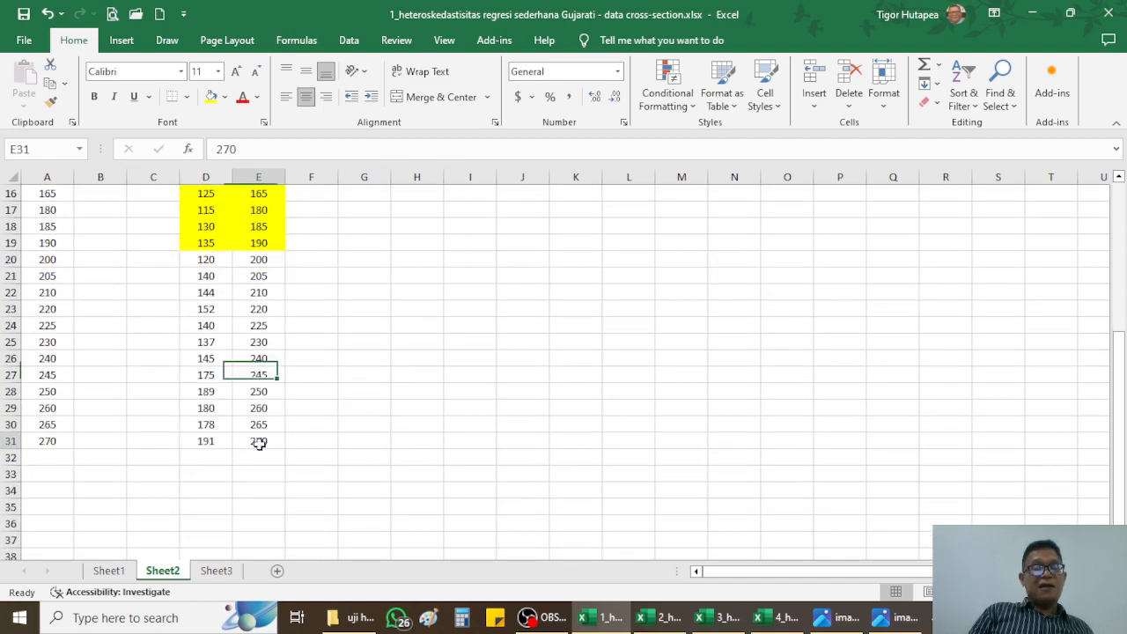
scroll(390, 341, up, 5)
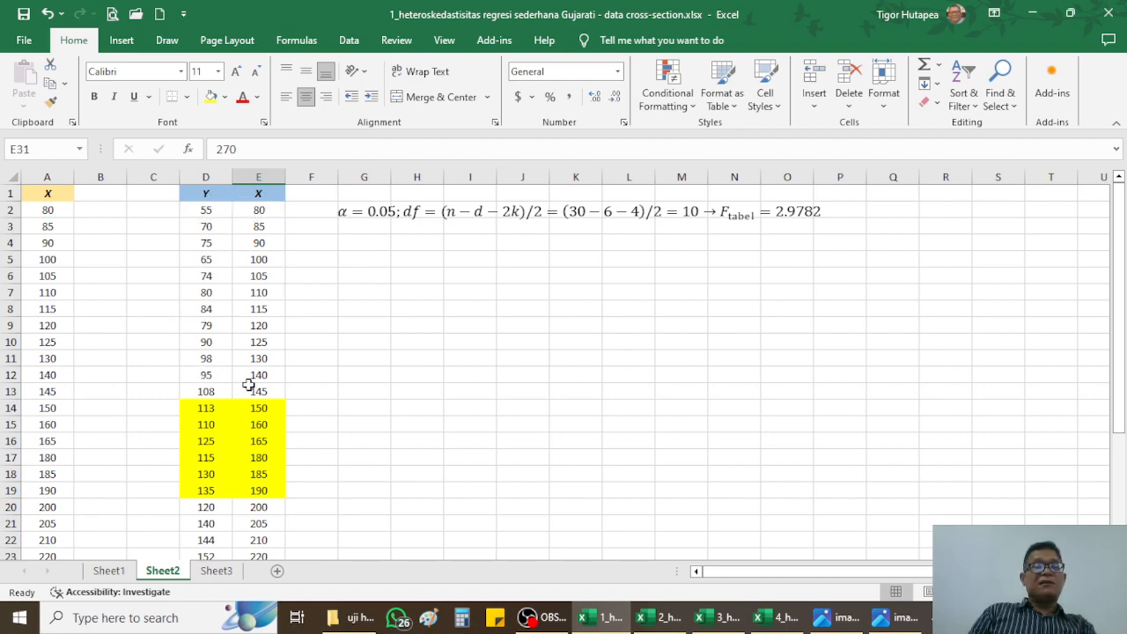
scroll(264, 389, down, 4)
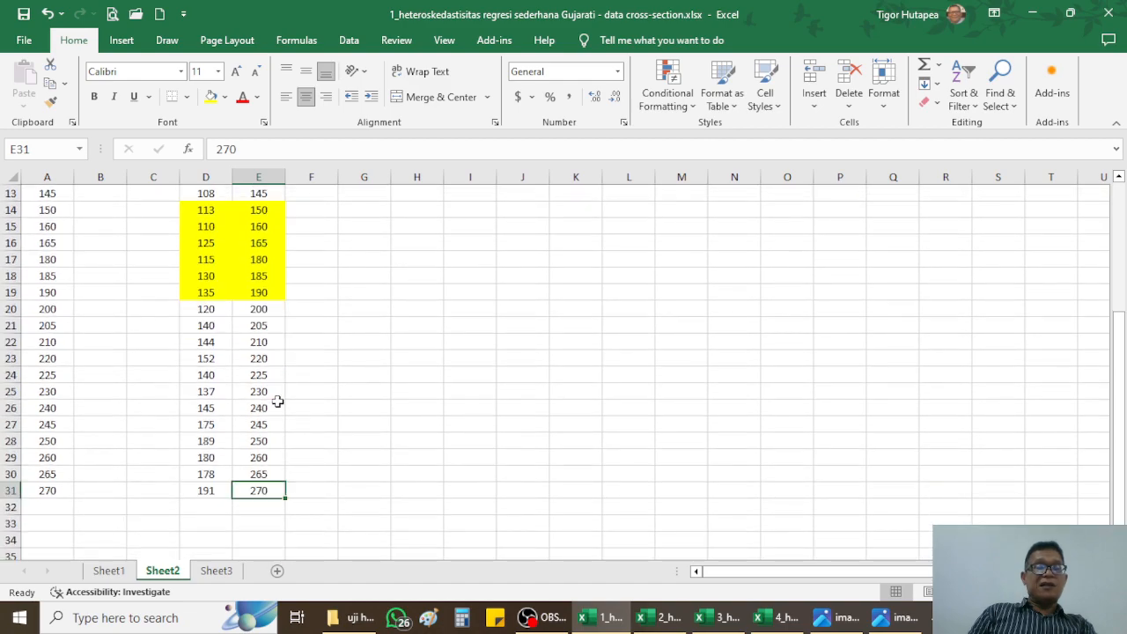
click(197, 310)
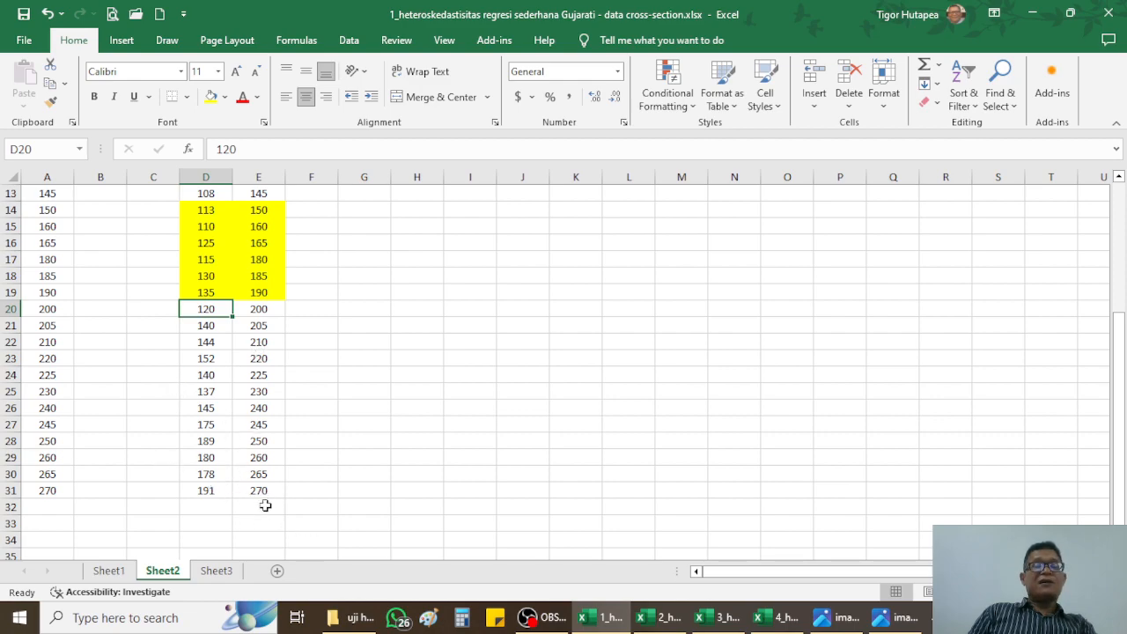
scroll(367, 391, up, 4)
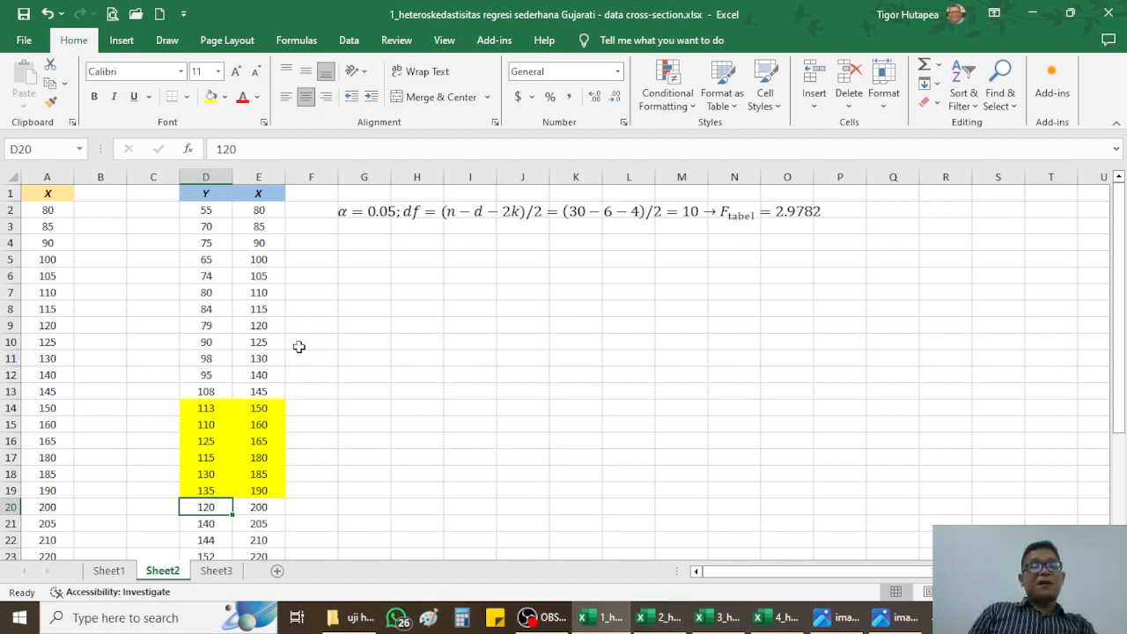
click(200, 193)
click(246, 193)
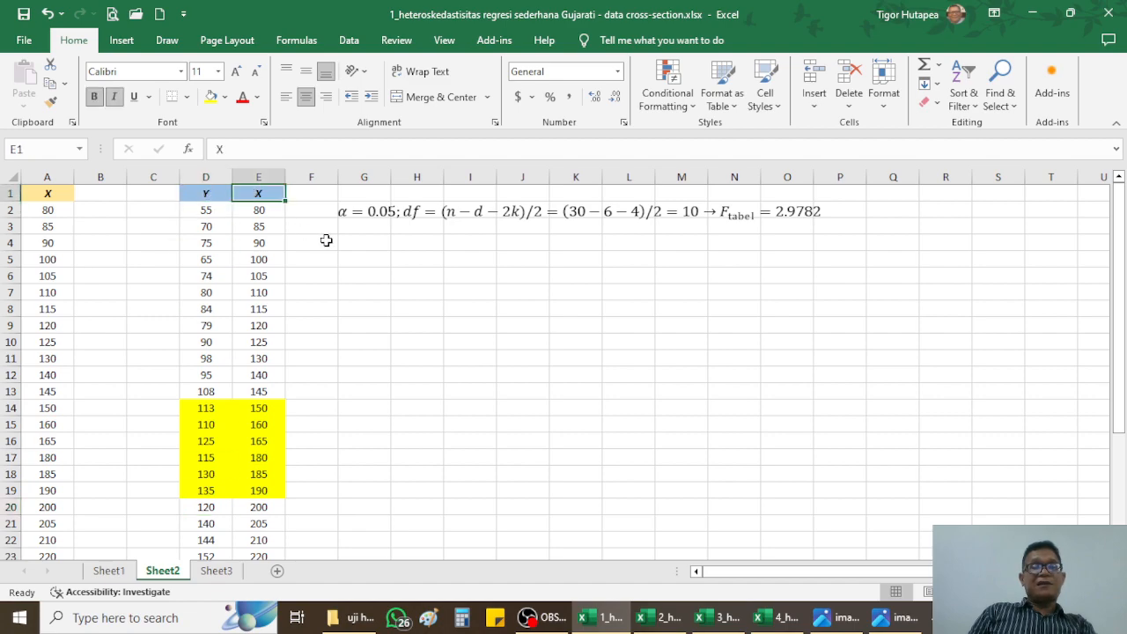
Open the Regression tool from Data Analysis on Sheet2 and keep its dialog clear of the Y–X data
click(354, 244)
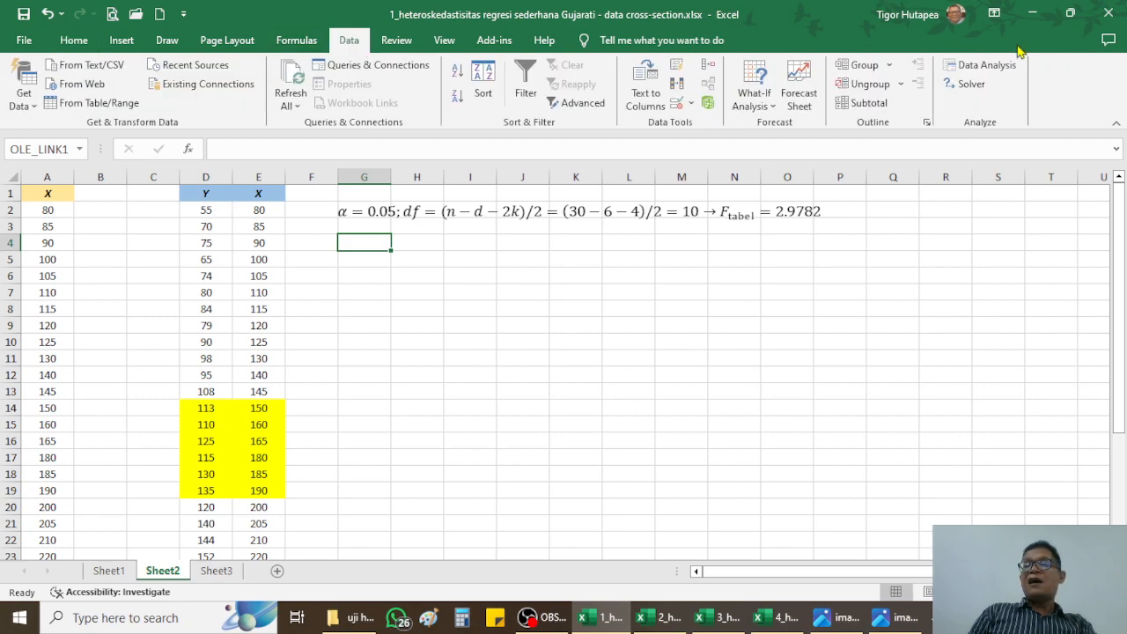
click(983, 65)
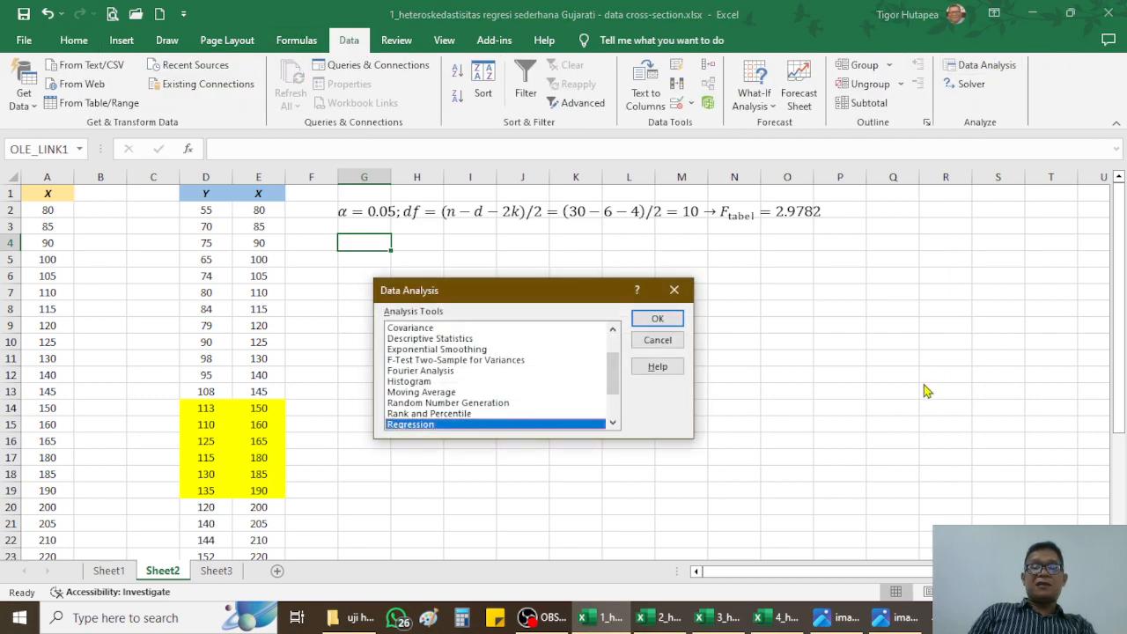
click(414, 392)
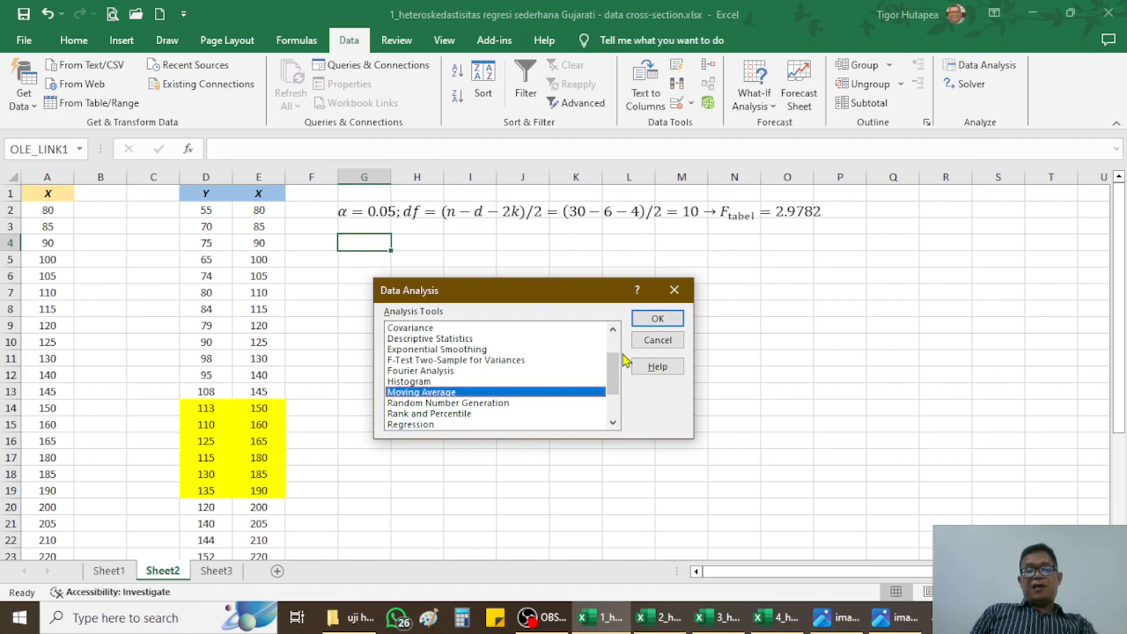
key(Down)
key(Down)
key(Down)
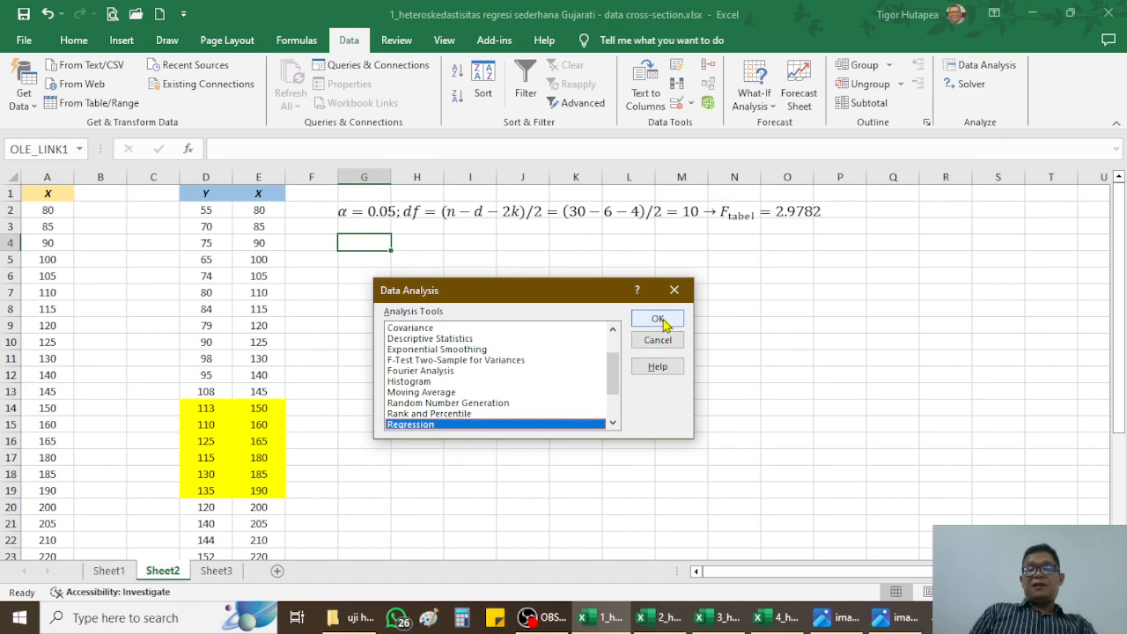
click(660, 321)
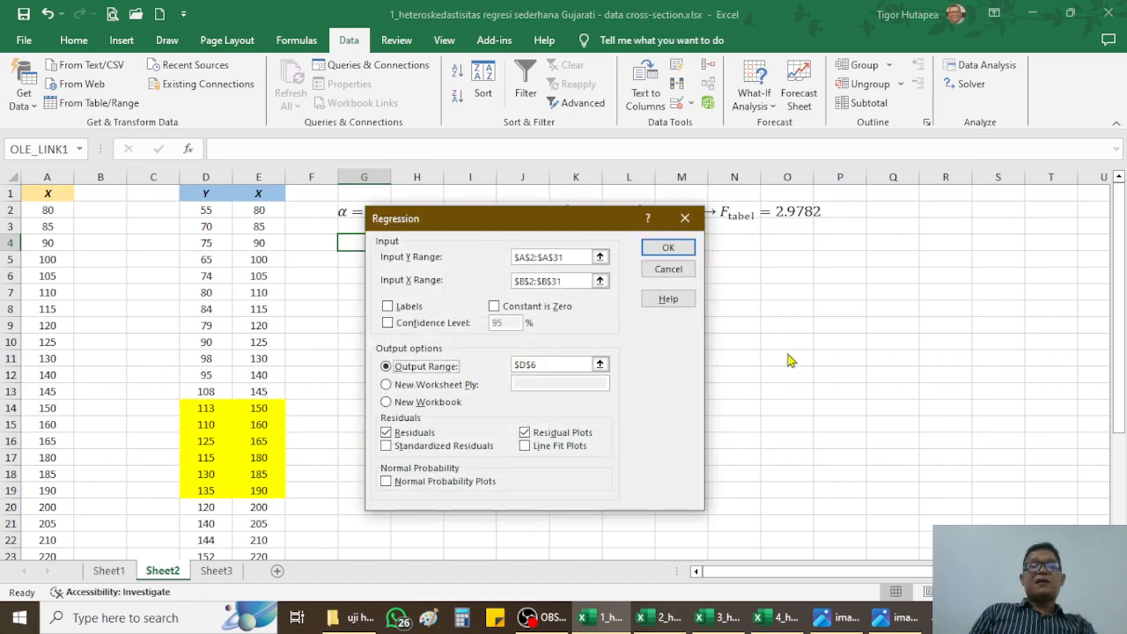
drag(546, 228, 599, 236)
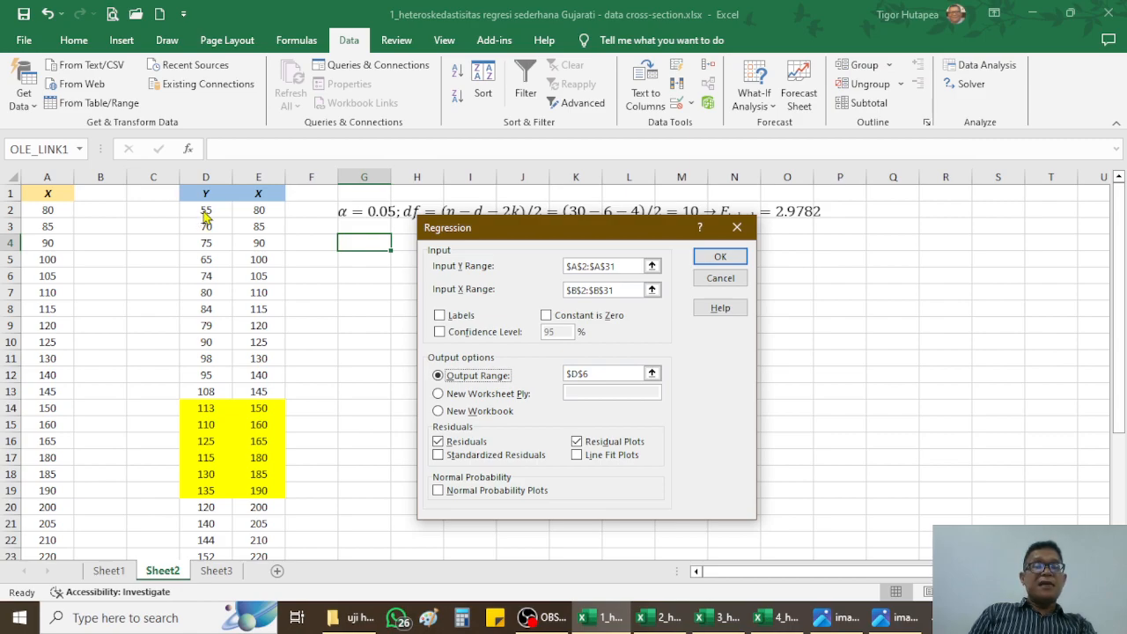
Set the regression's Input Y Range to D2:D13, the Y values above the yellow rows
click(625, 265)
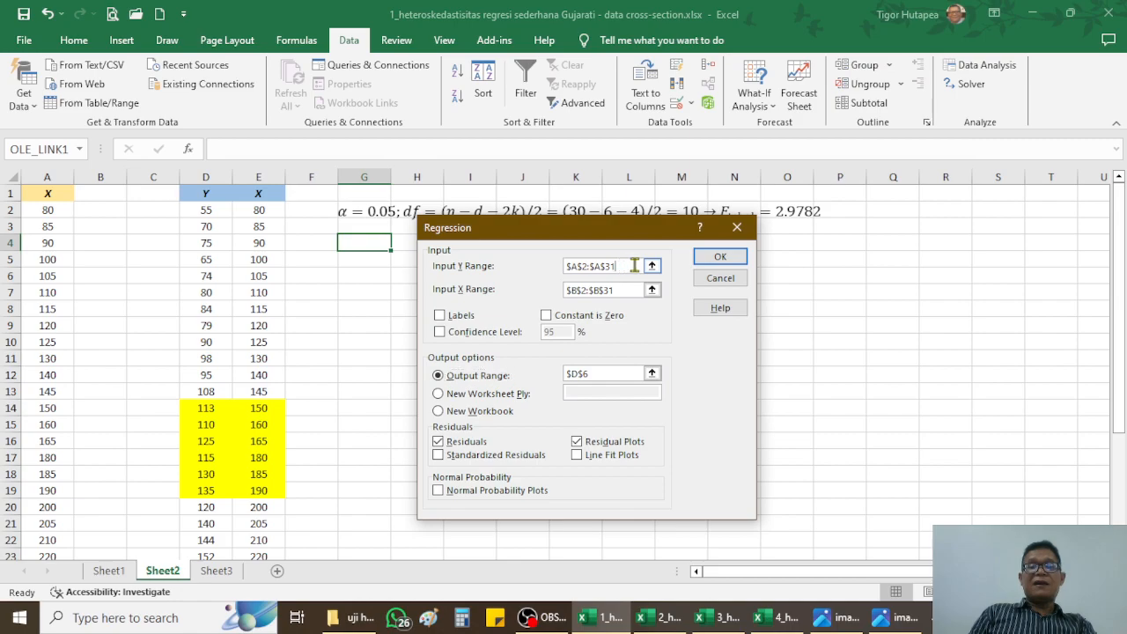
key(BackSpace)
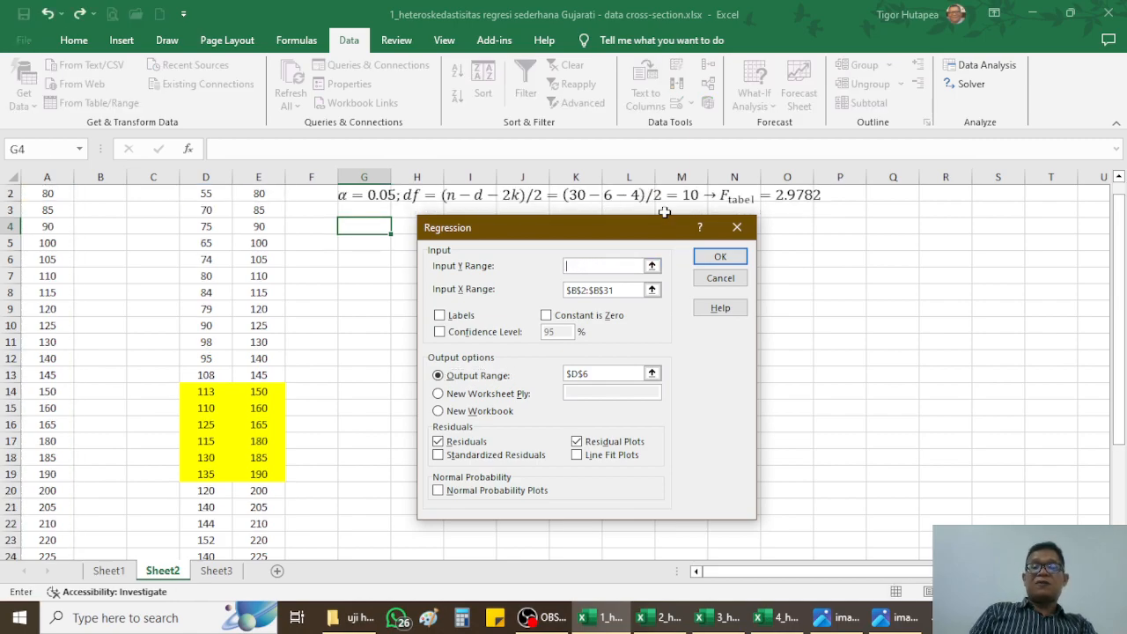
scroll(181, 273, up, 1)
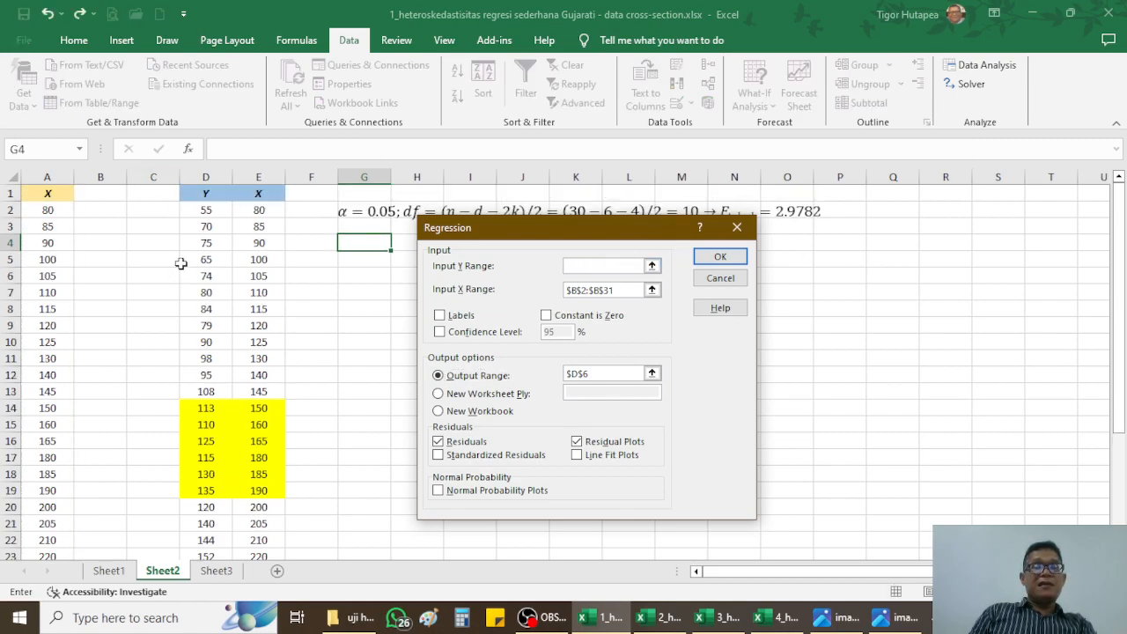
click(205, 209)
key(shift+Down)
key(shift+Down)
key(shift+Down)
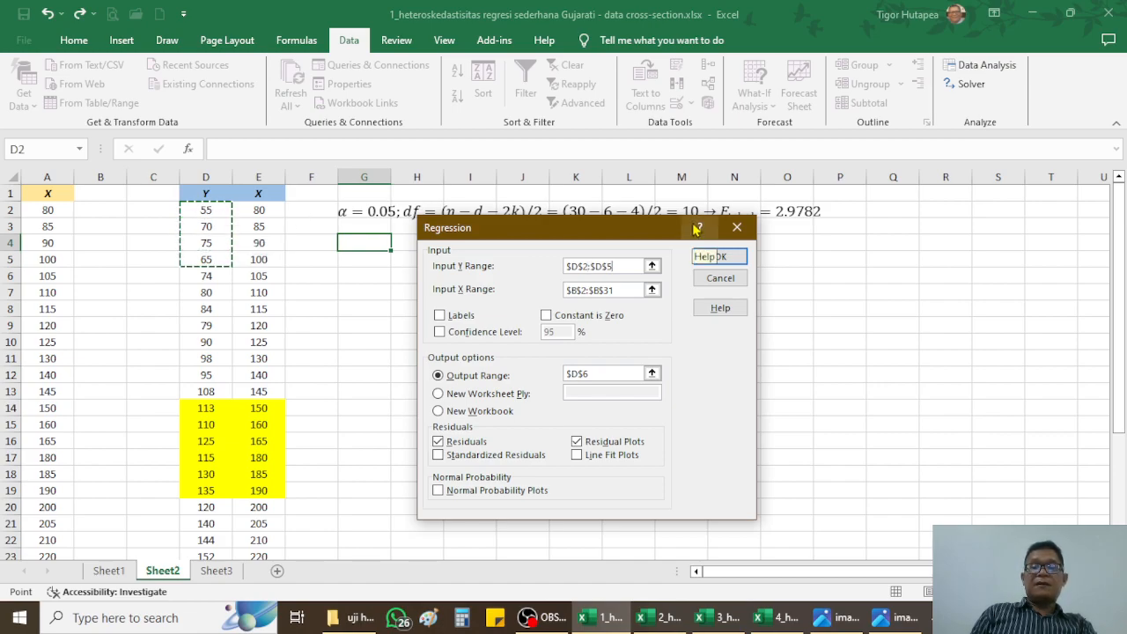
key(shift+Down)
key(shift+Down)
key(shift+Down)
key(shift+Down)
key(shift+Down)
key(shift+Down)
key(shift+Down)
key(shift+Down)
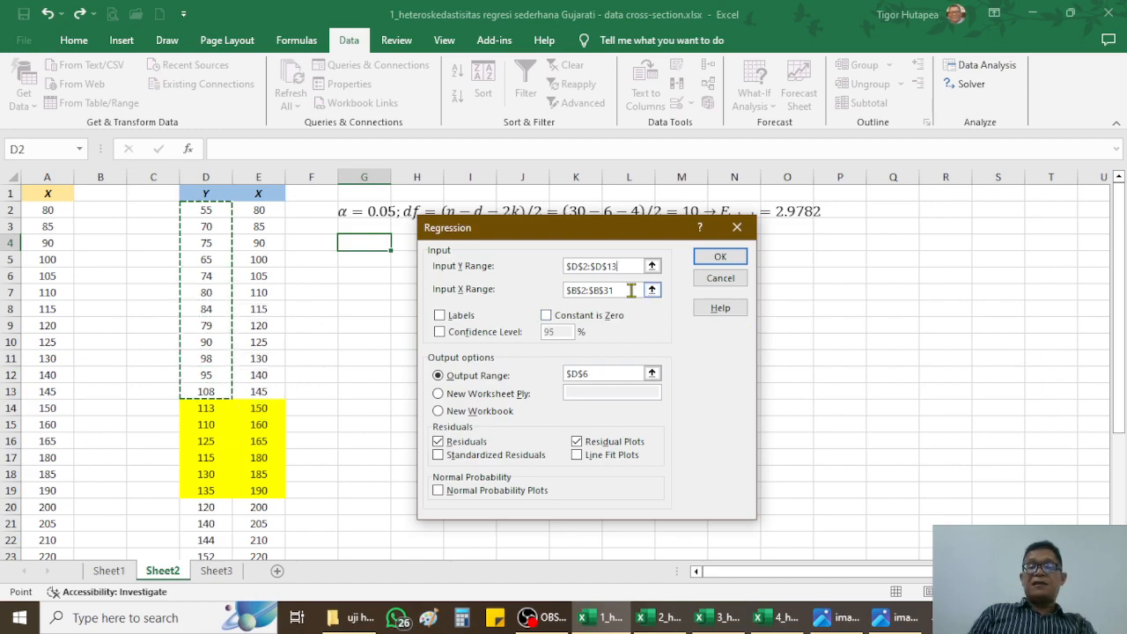
Set the regression's Input X Range to E2:E13, the X values above the yellow rows
click(631, 291)
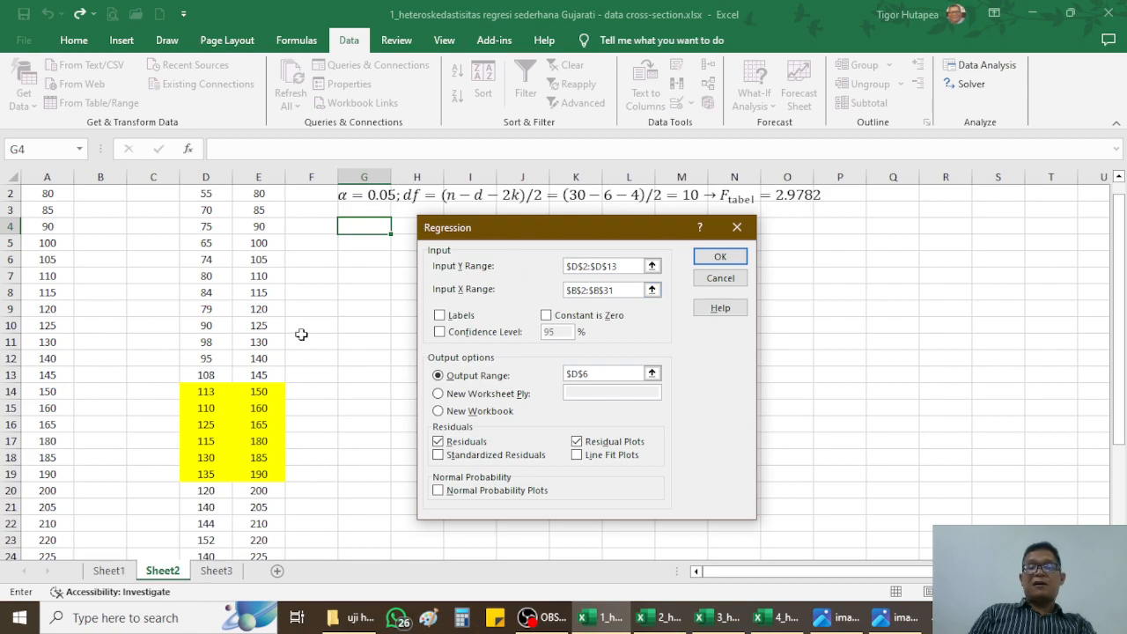
scroll(207, 291, up, 1)
click(258, 226)
key(Up)
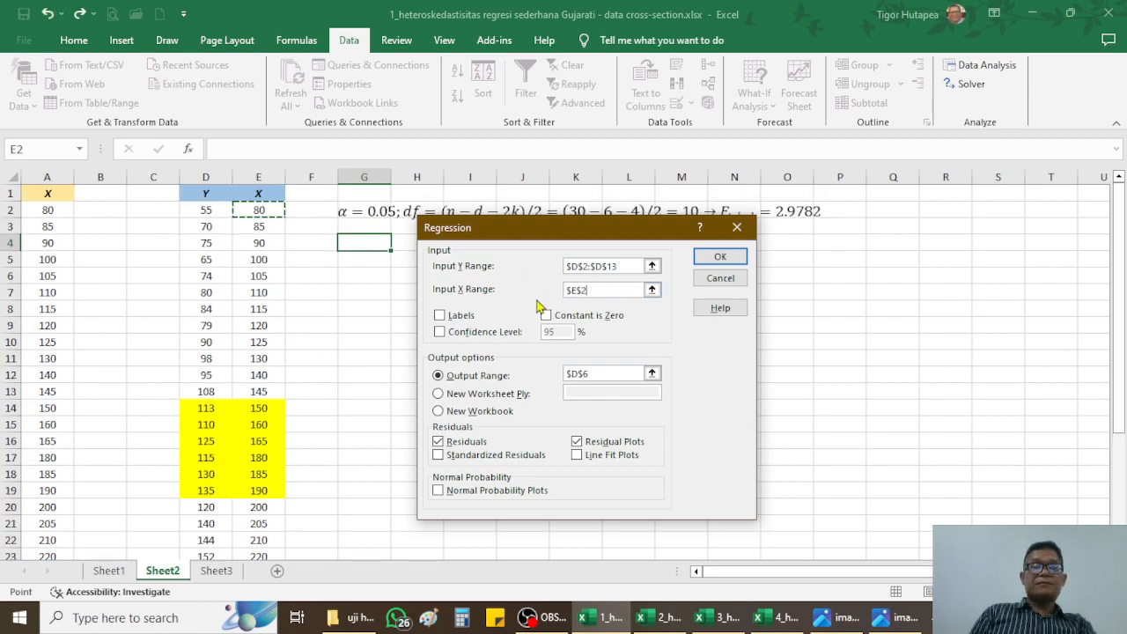
key(shift+Down)
key(shift+Down)
key(shift+Down)
key(shift+Down)
key(shift+Down)
key(shift+Down)
key(shift+Down)
key(shift+Down)
key(shift+Down)
key(shift+Down)
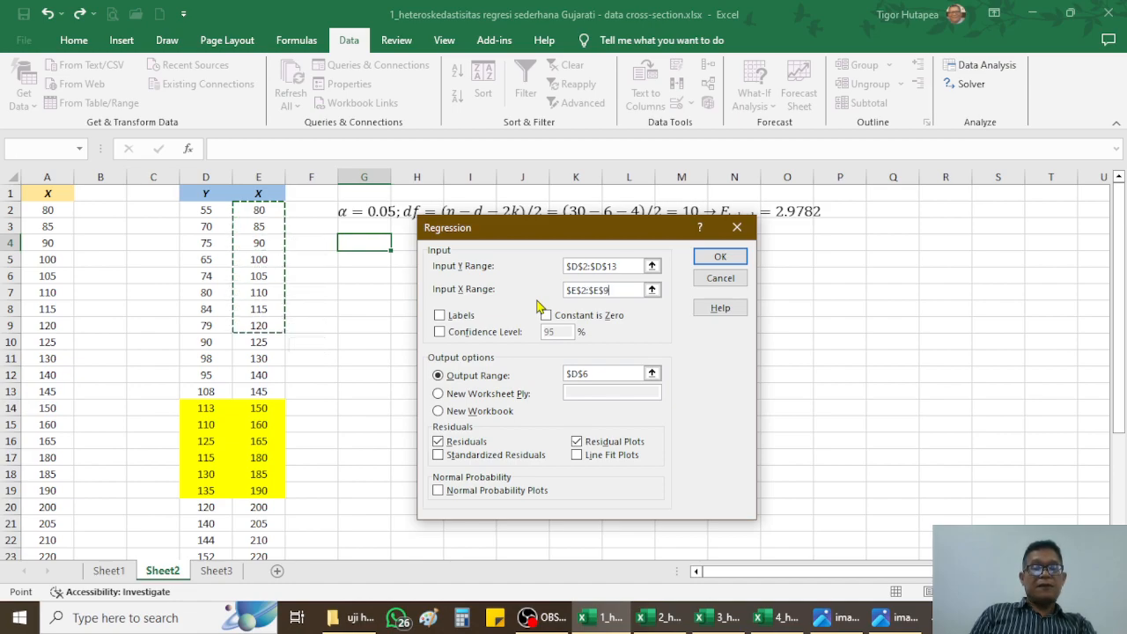
key(shift+Down)
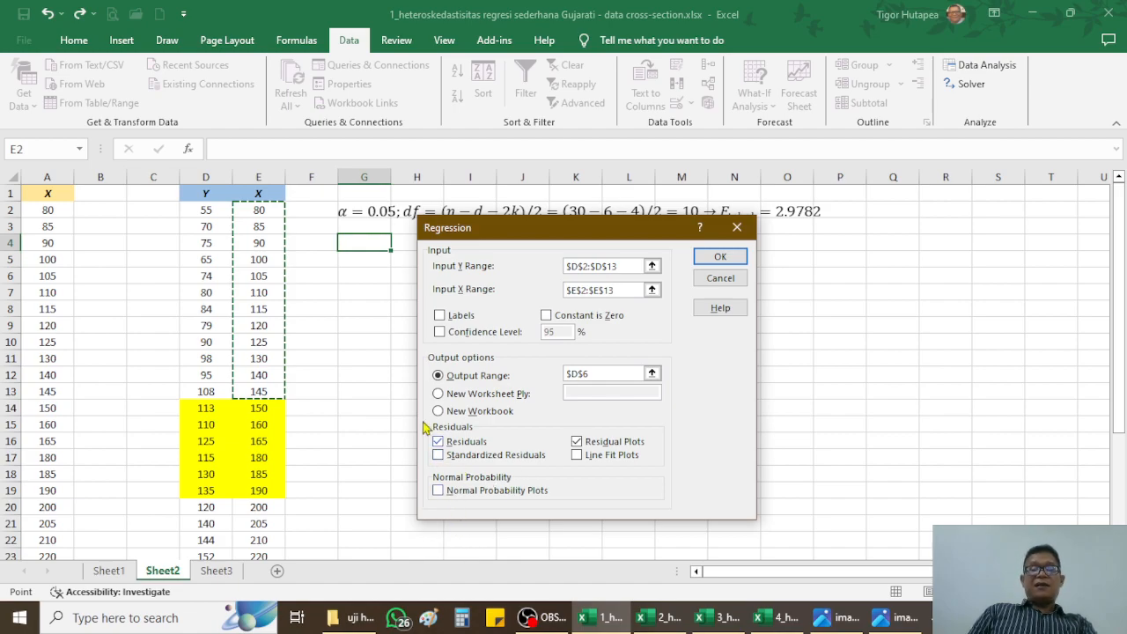
Turn off Residuals and Residual Plots and run the regression with its output range starting at G4 of Sheet2
click(439, 442)
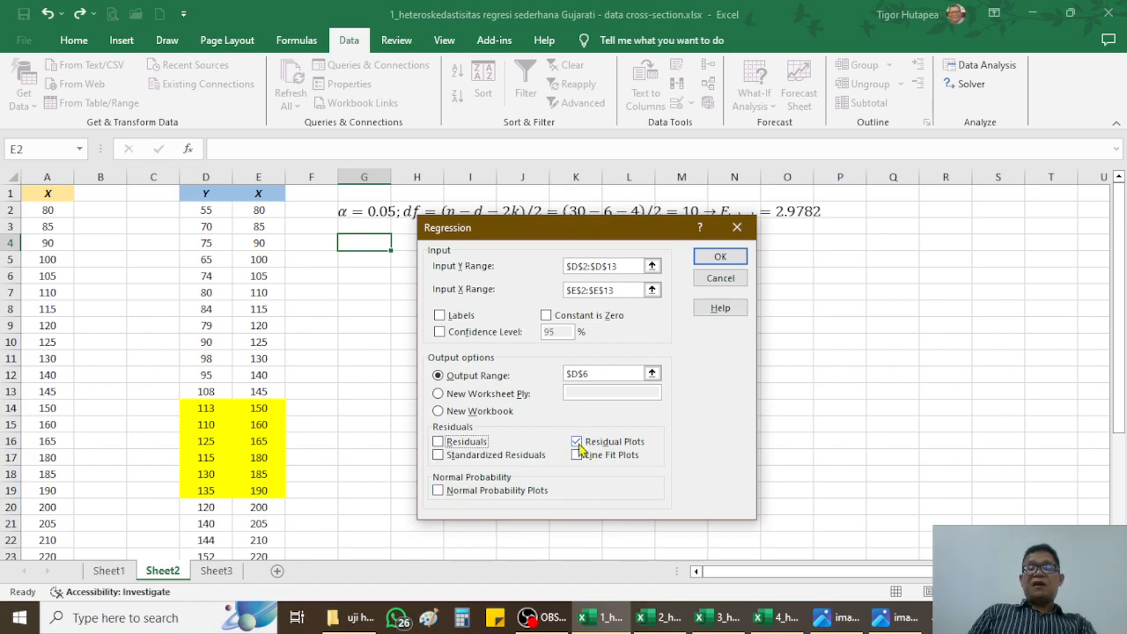
click(577, 442)
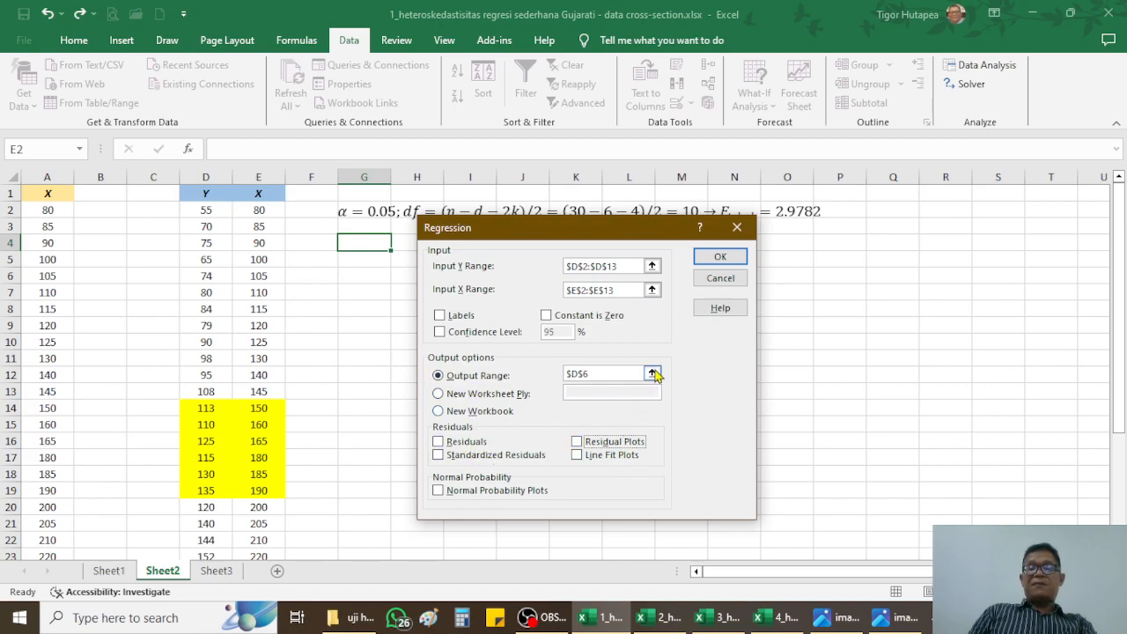
click(614, 374)
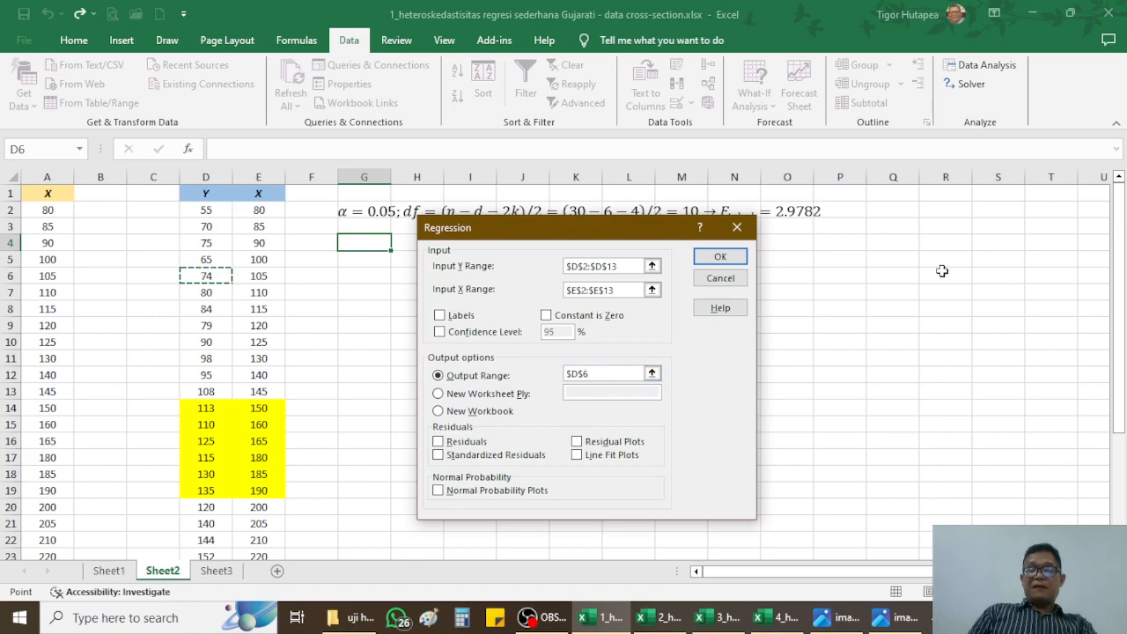
key(BackSpace)
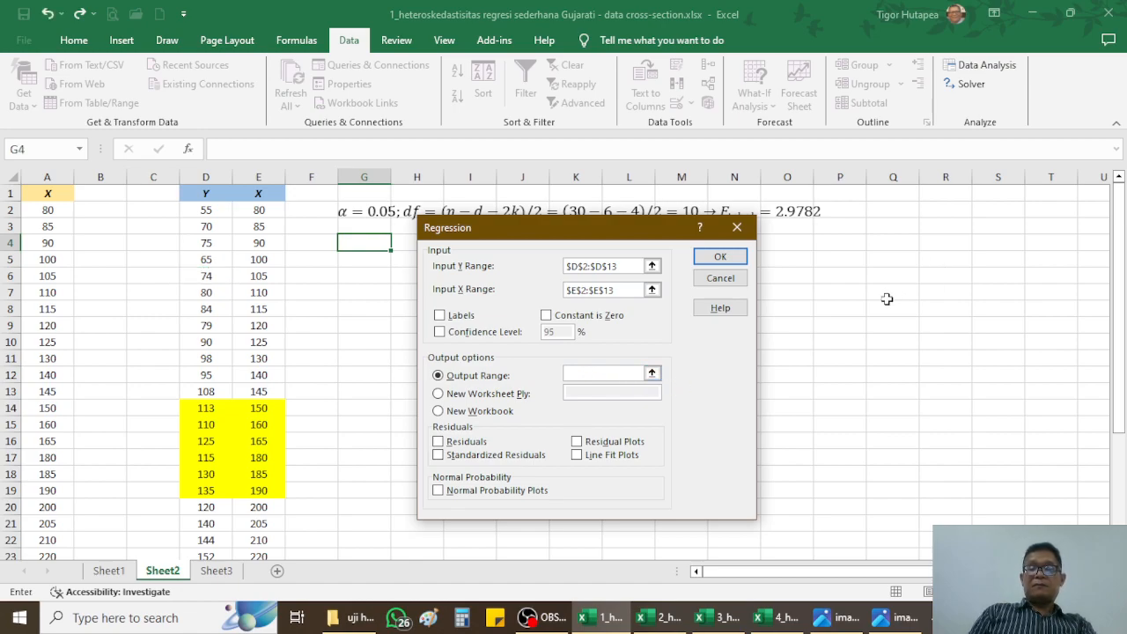
click(652, 373)
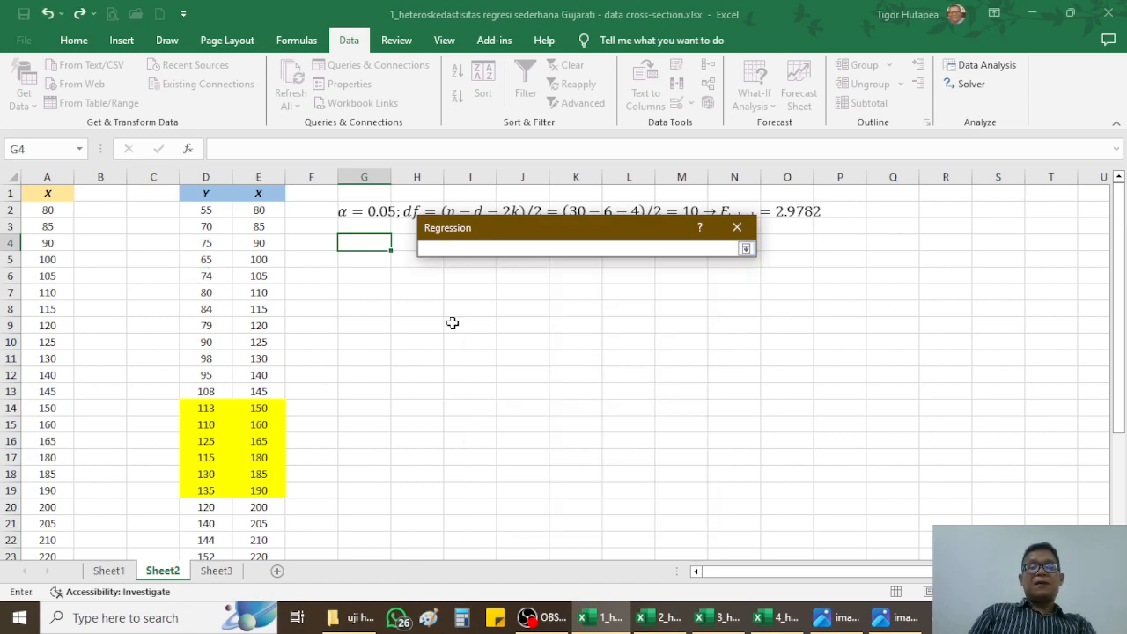
click(363, 244)
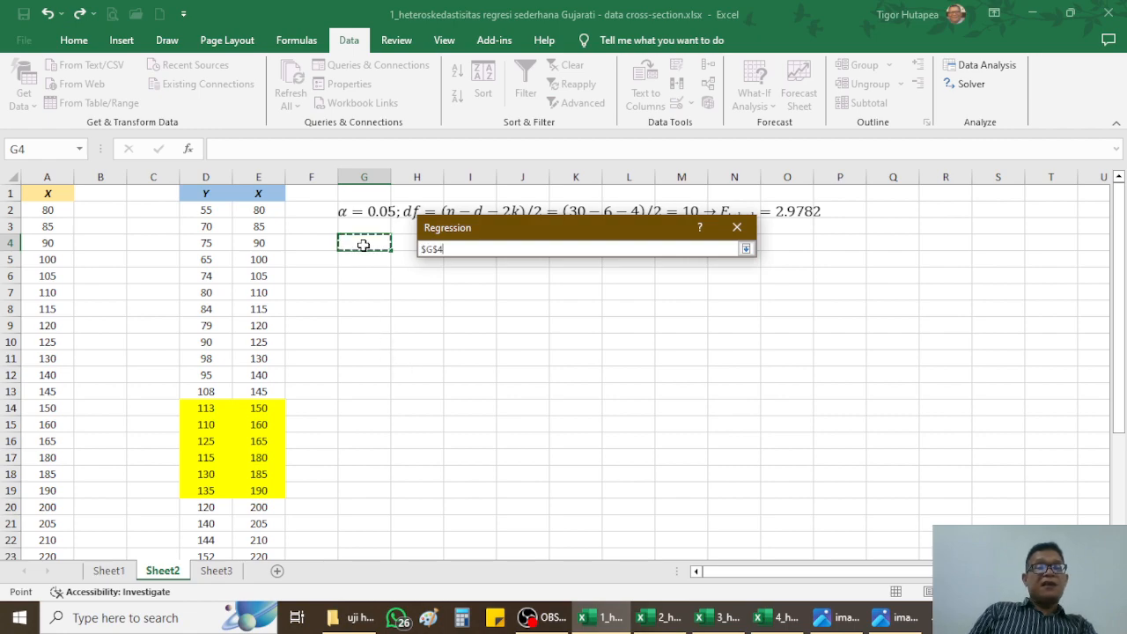
click(746, 251)
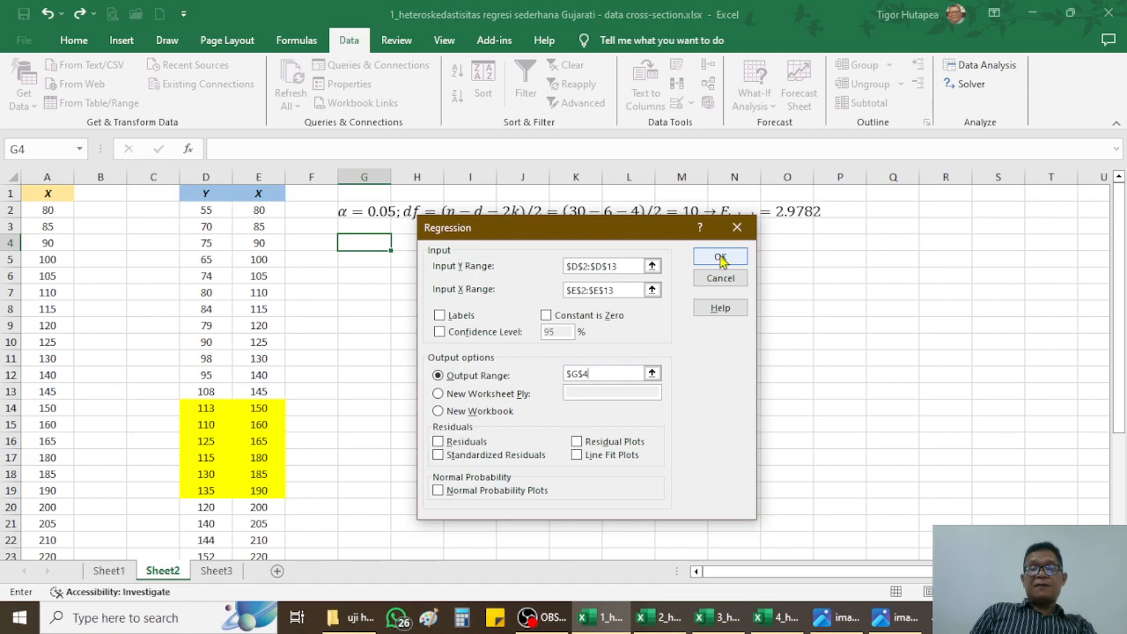
click(721, 258)
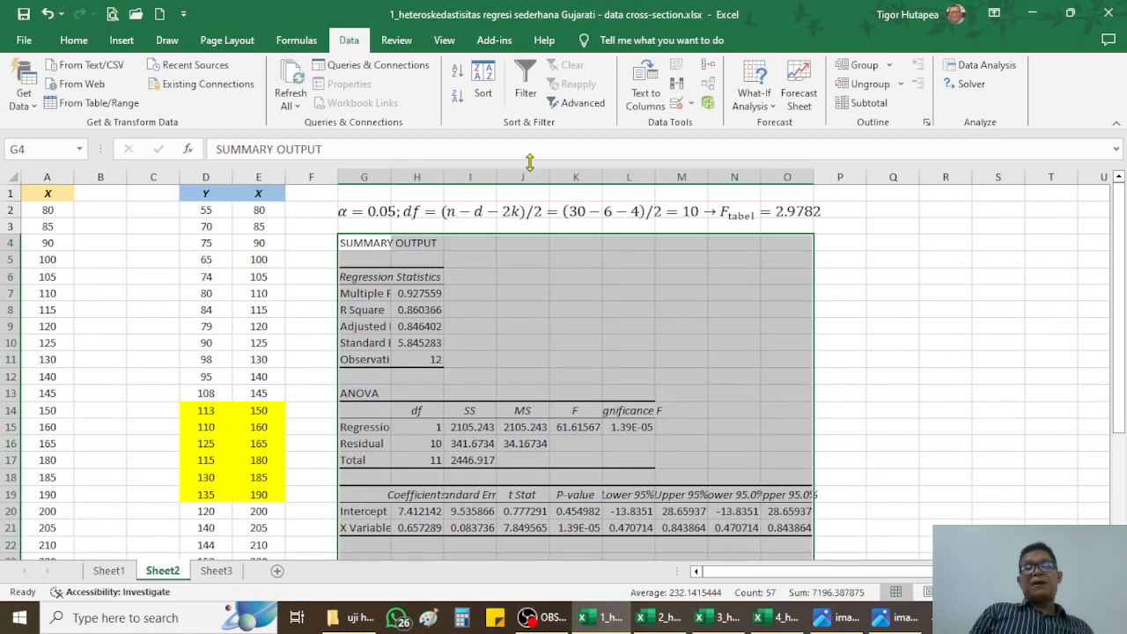
click(916, 342)
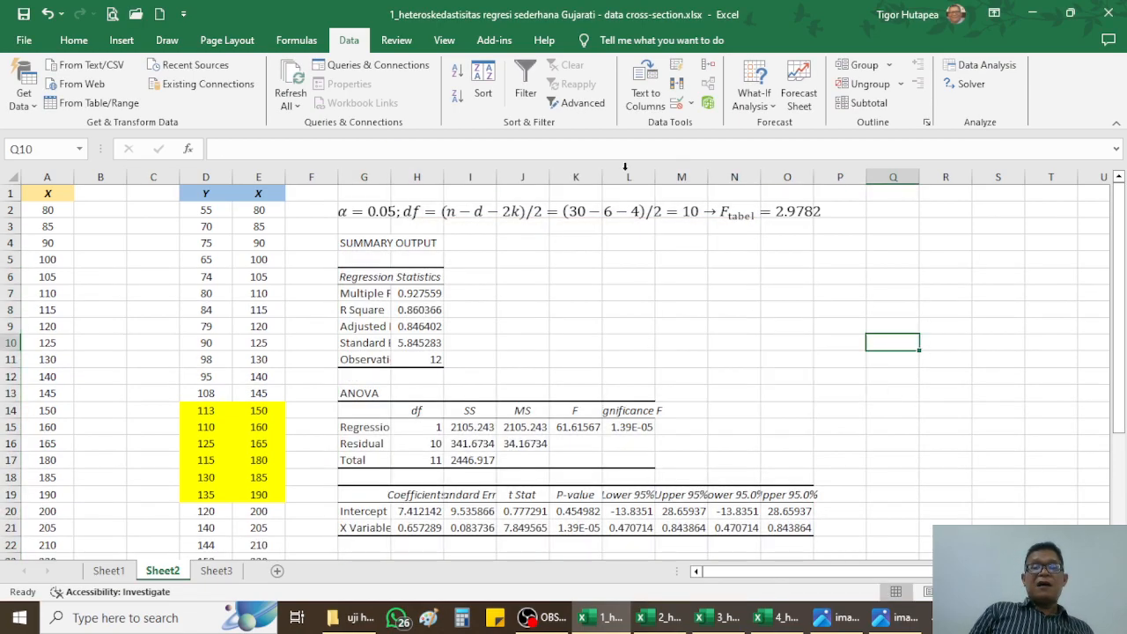
Widen columns G and H to fit the labels and coefficients of the first regression output
drag(444, 174, 470, 177)
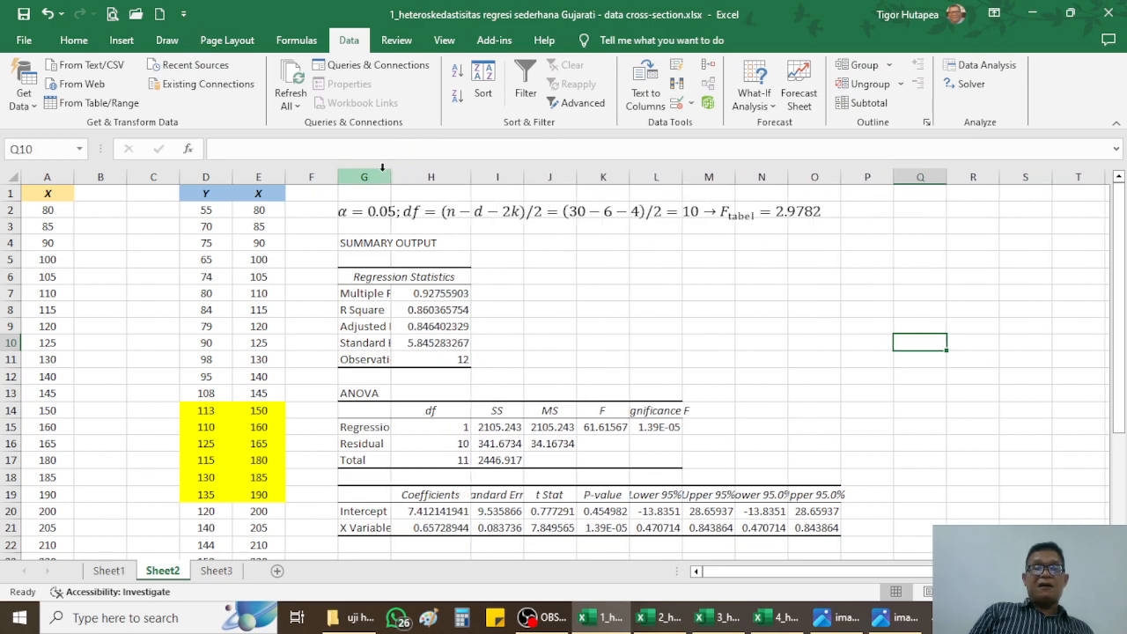
drag(391, 177, 440, 180)
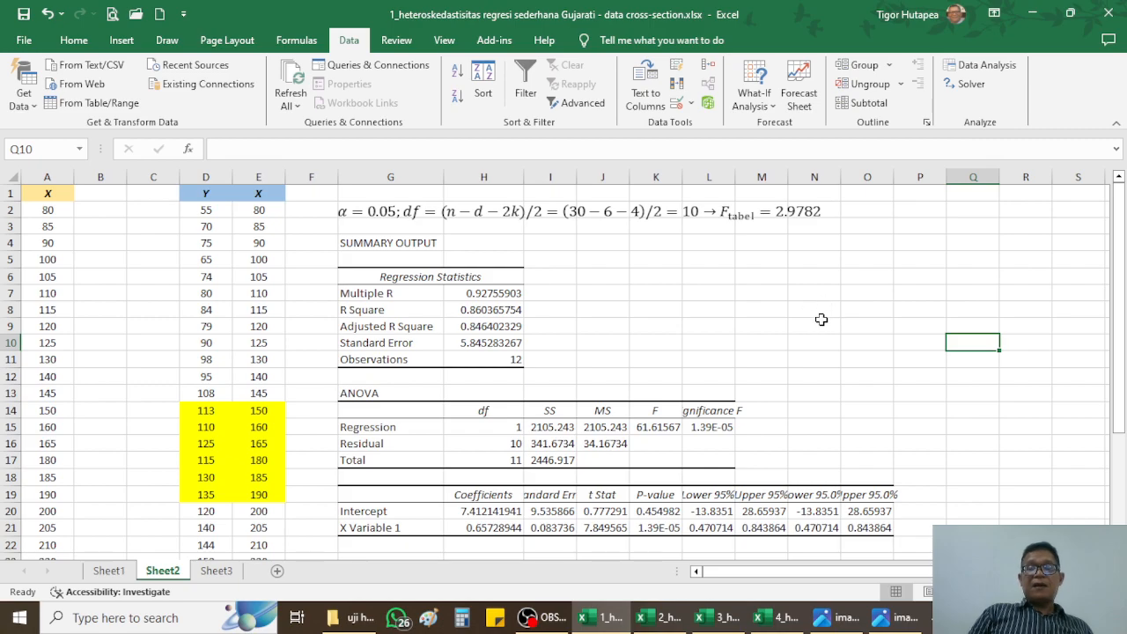
Reopen the Regression tool from Data Analysis for the second subgroup, below the yellow rows
scroll(736, 358, down, 1)
scroll(735, 357, down, 5)
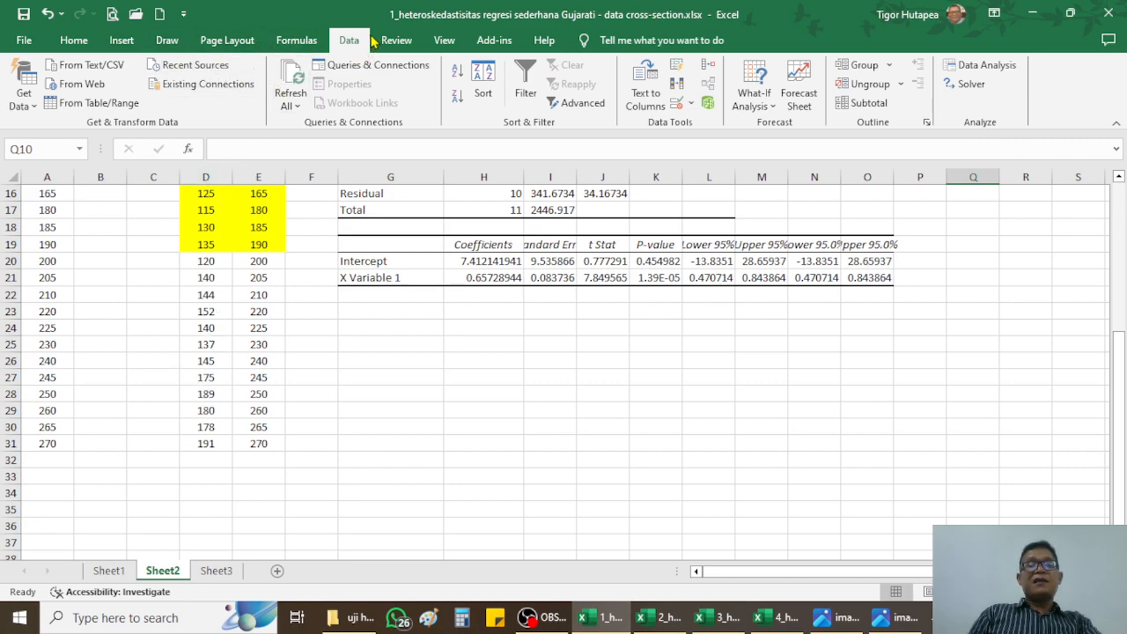
click(314, 42)
click(349, 41)
click(986, 66)
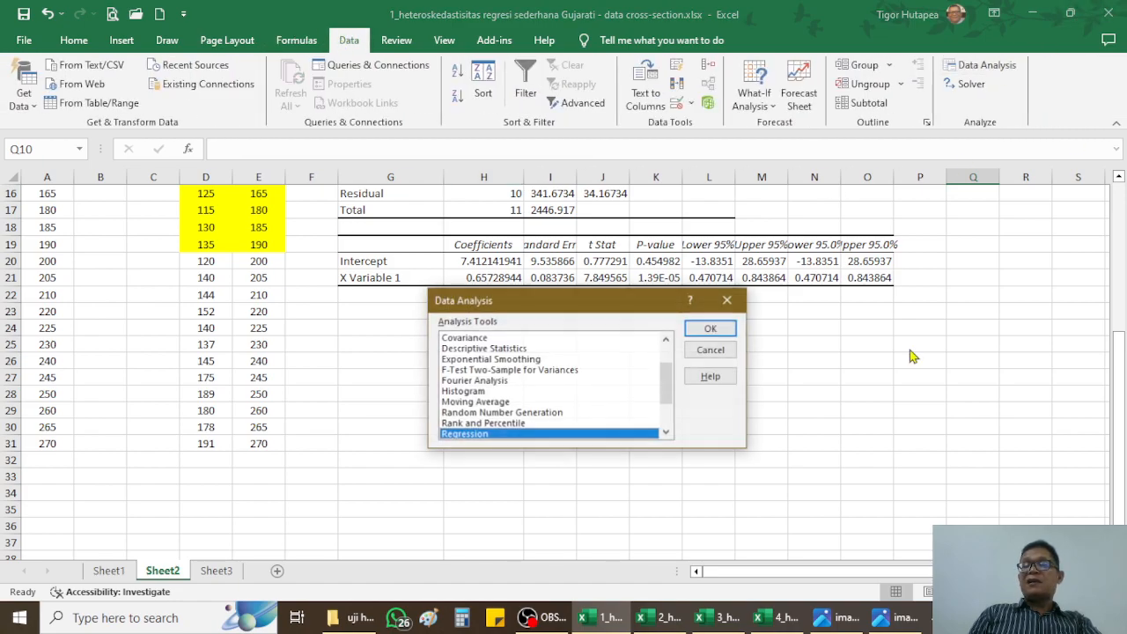
click(480, 404)
click(466, 435)
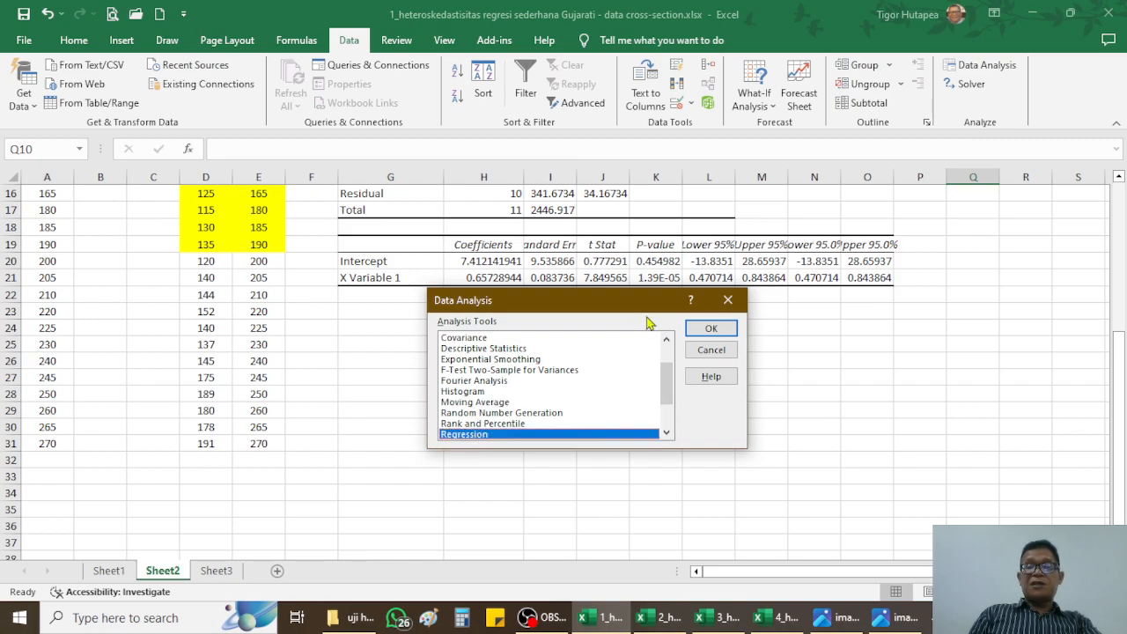
click(709, 329)
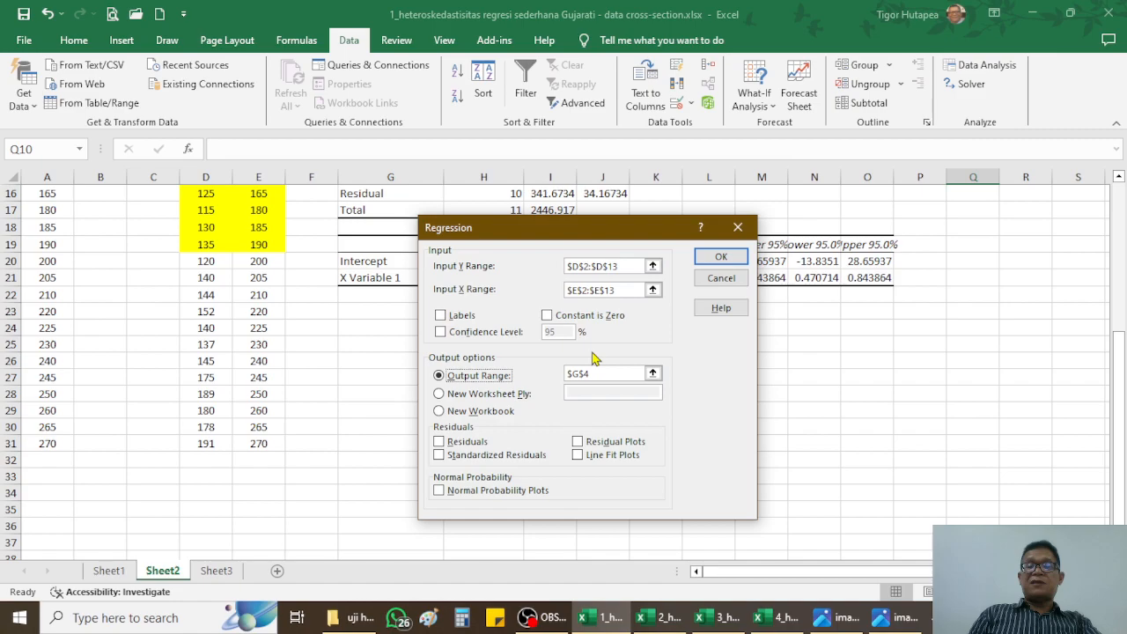
Set the regression's Input Y Range to D20:D31, the Y values below the yellow rows
click(626, 266)
key(BackSpace)
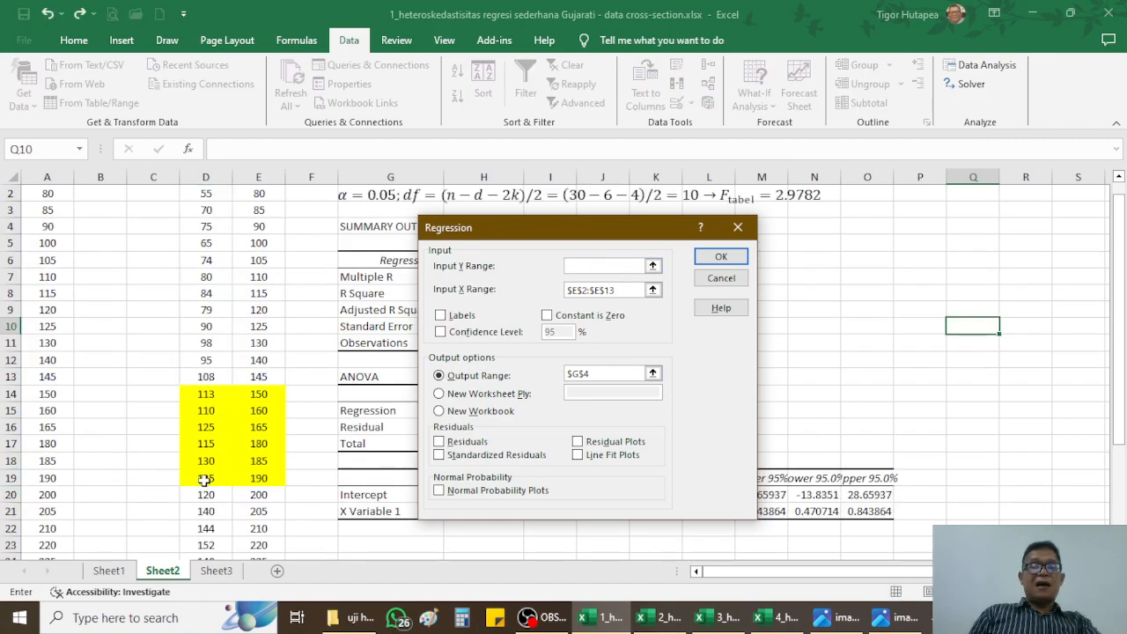
scroll(202, 486, down, 3)
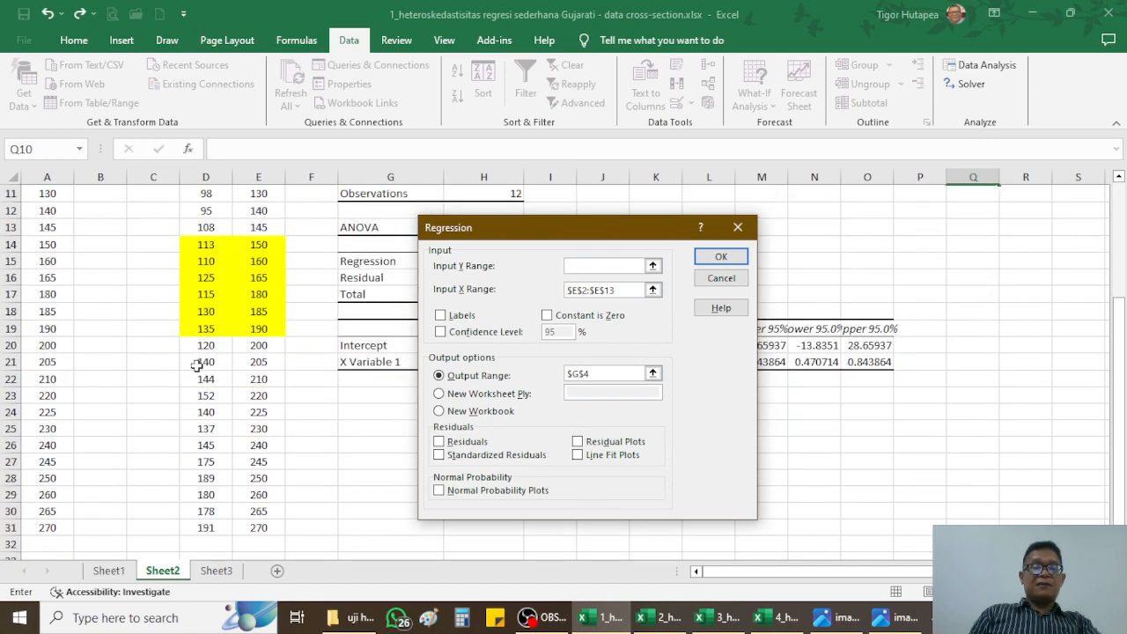
click(196, 351)
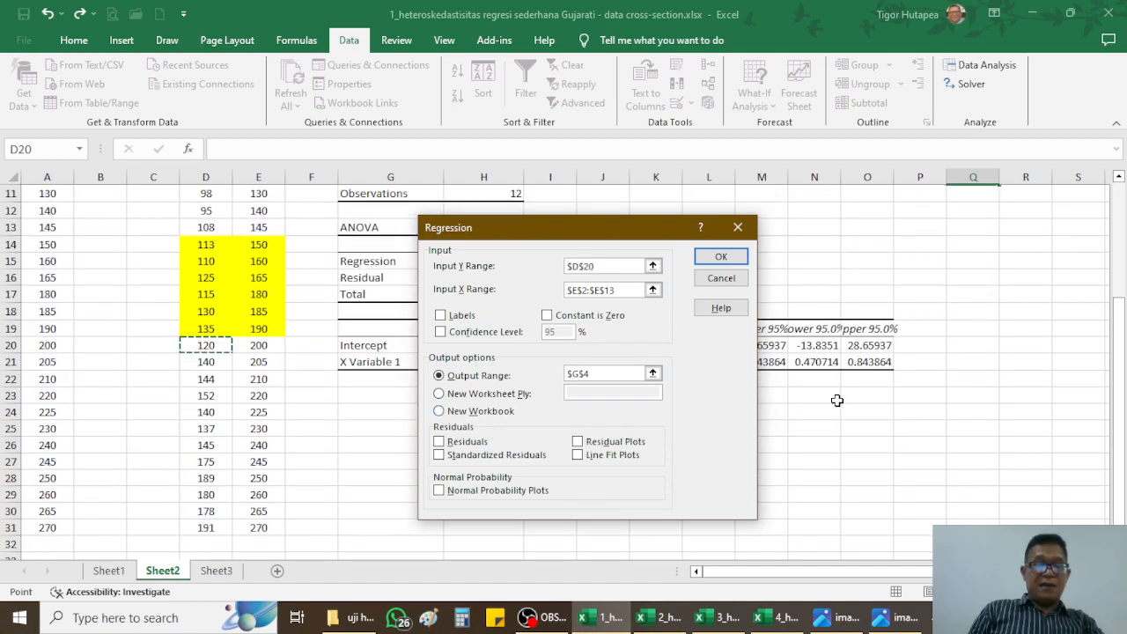
key(shift+Down)
key(shift+Down)
key(shift+Down)
key(shift+Down)
key(shift+Down)
key(shift+Down)
key(shift+Down)
key(shift+Down)
key(shift+Down)
key(shift+Down)
key(shift+Down)
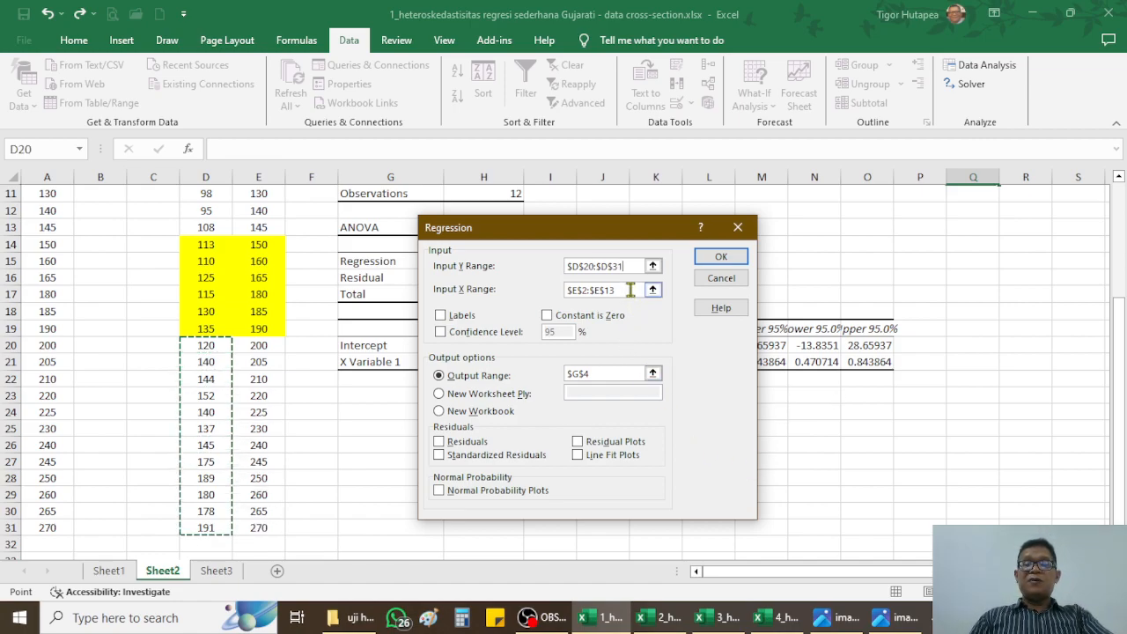
Set the regression's Input X Range to E20:E31, the X values below the yellow rows
click(631, 291)
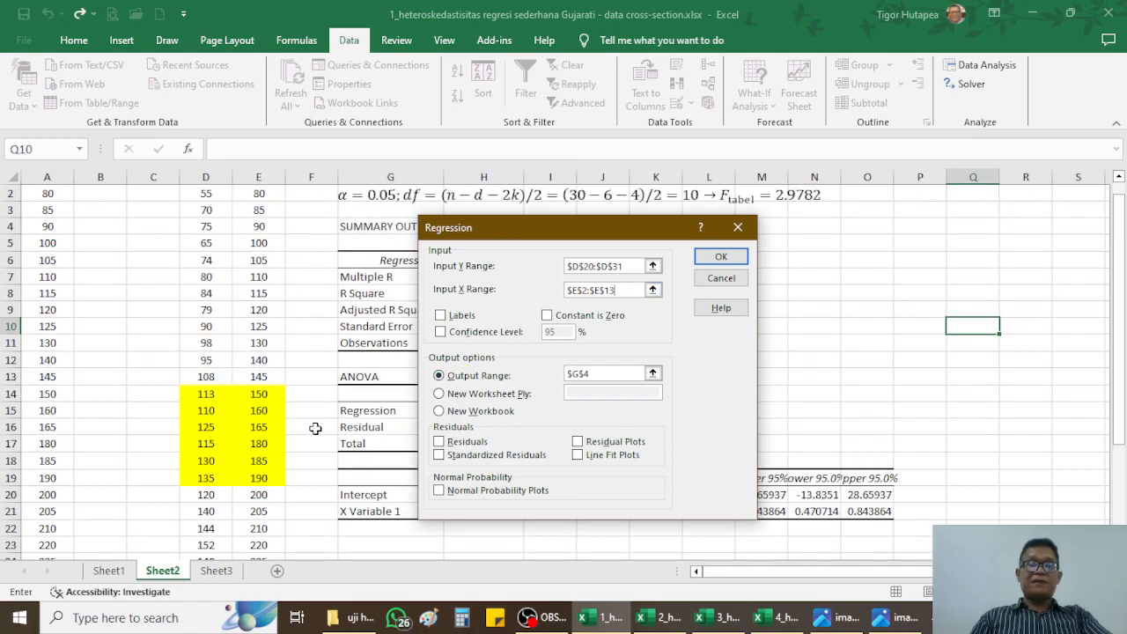
scroll(273, 432, down, 3)
text(,)
click(259, 349)
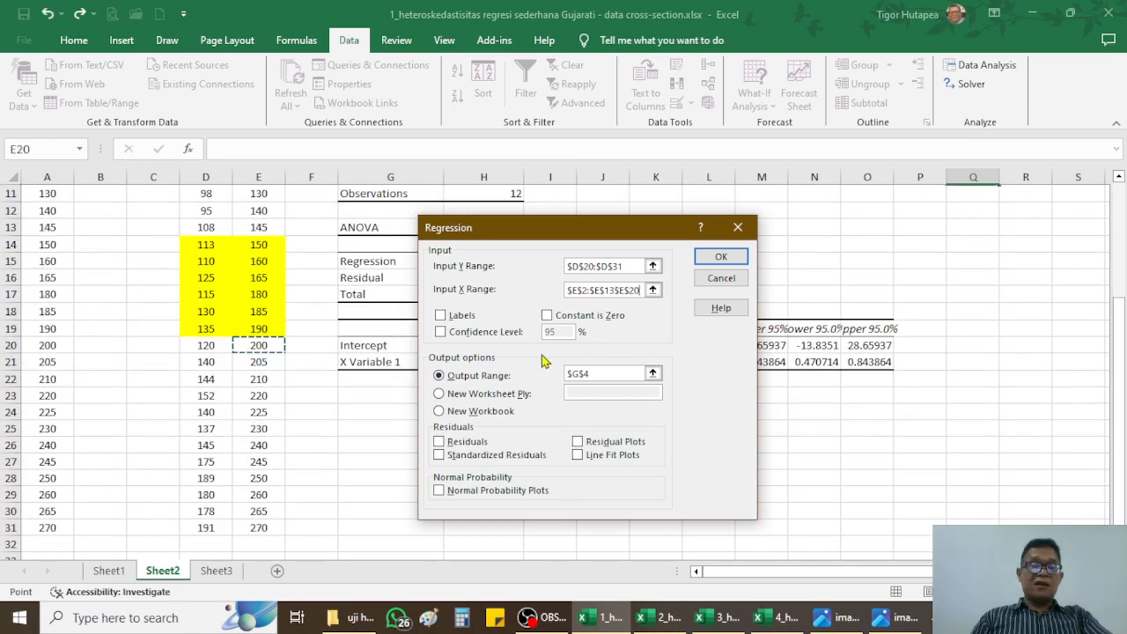
drag(259, 348, 259, 527)
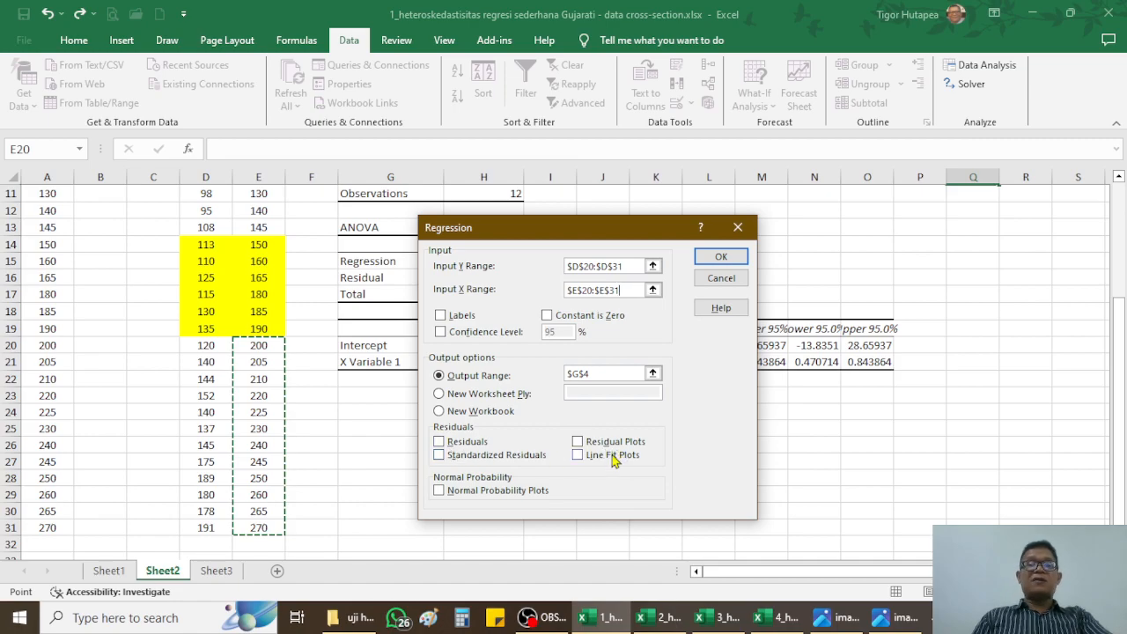
Set the output range to G24, beneath the first summary, and run the second regression
click(625, 375)
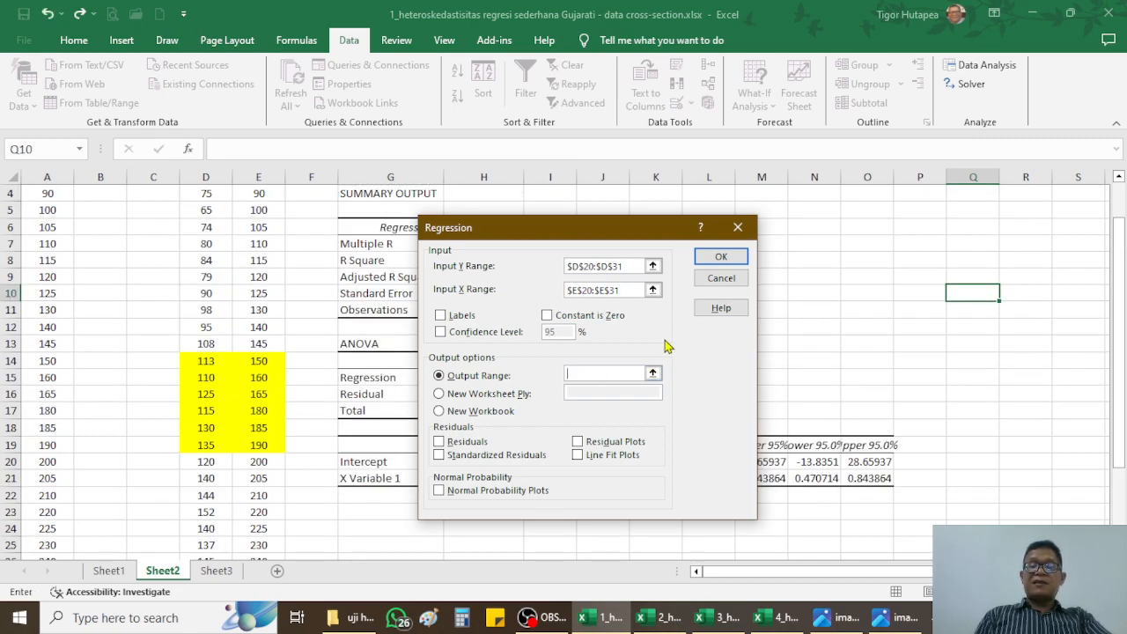
click(652, 373)
scroll(647, 370, down, 3)
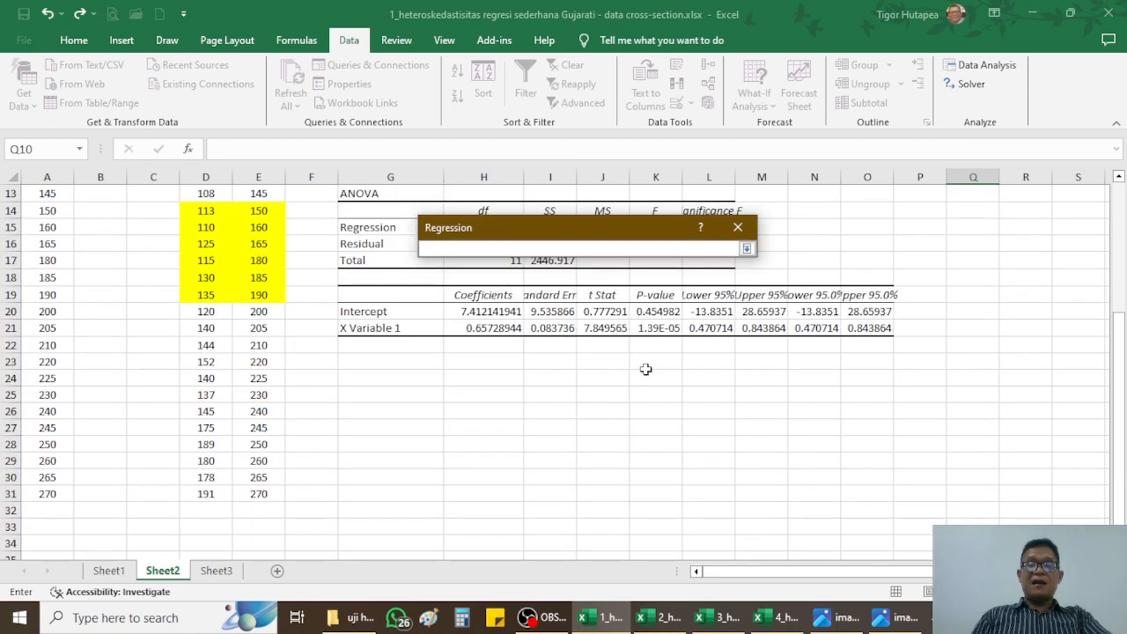
click(357, 380)
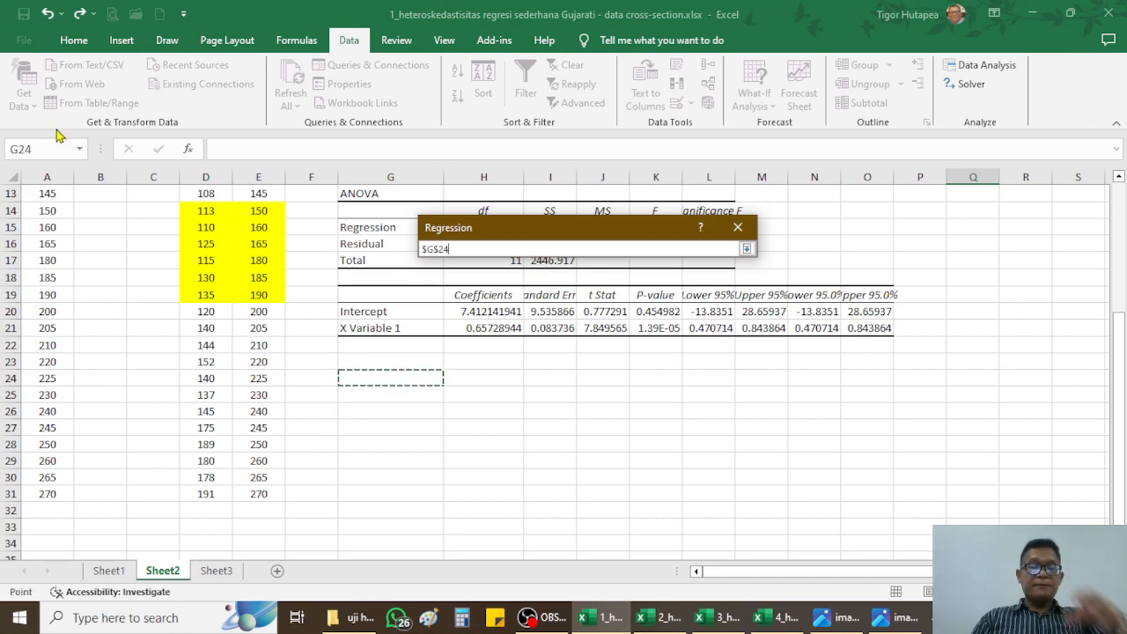
click(748, 248)
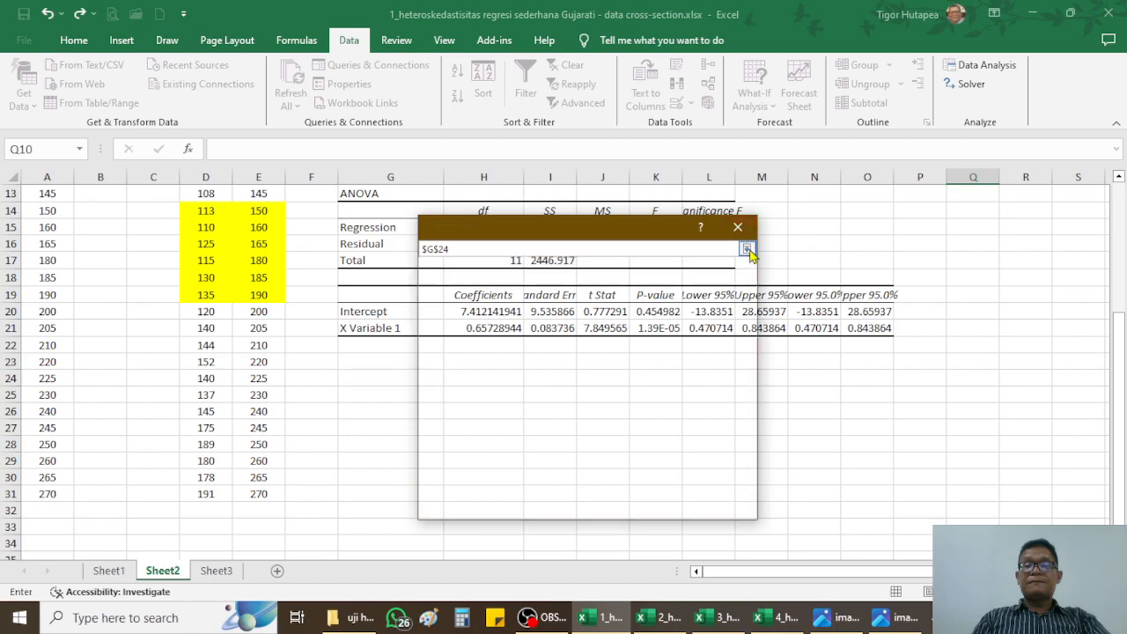
click(724, 264)
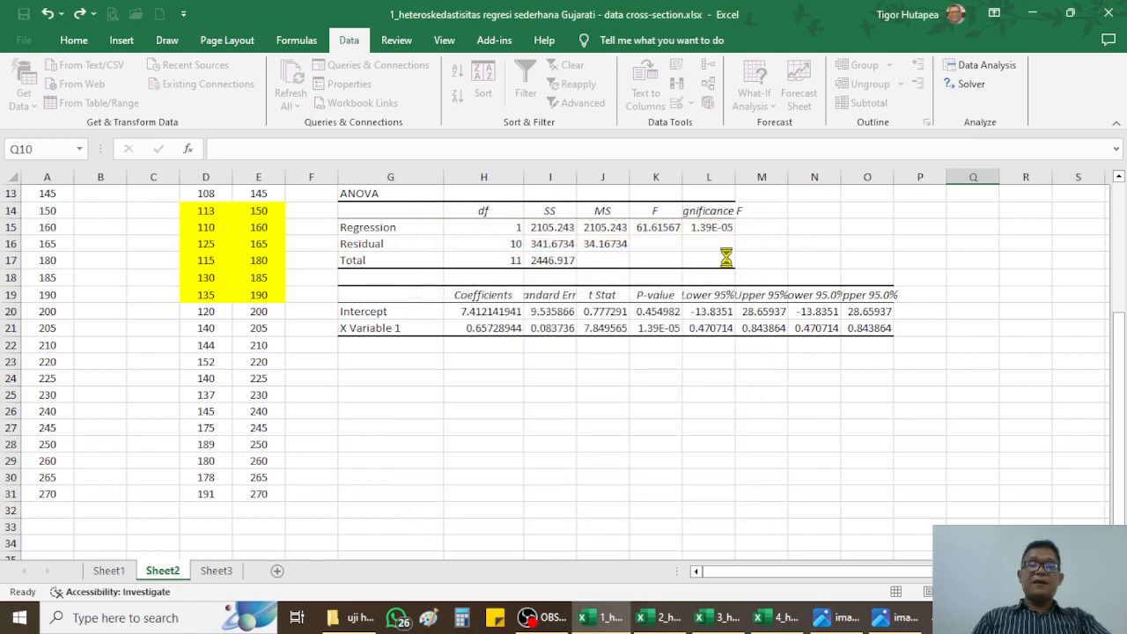
scroll(750, 441, down, 1)
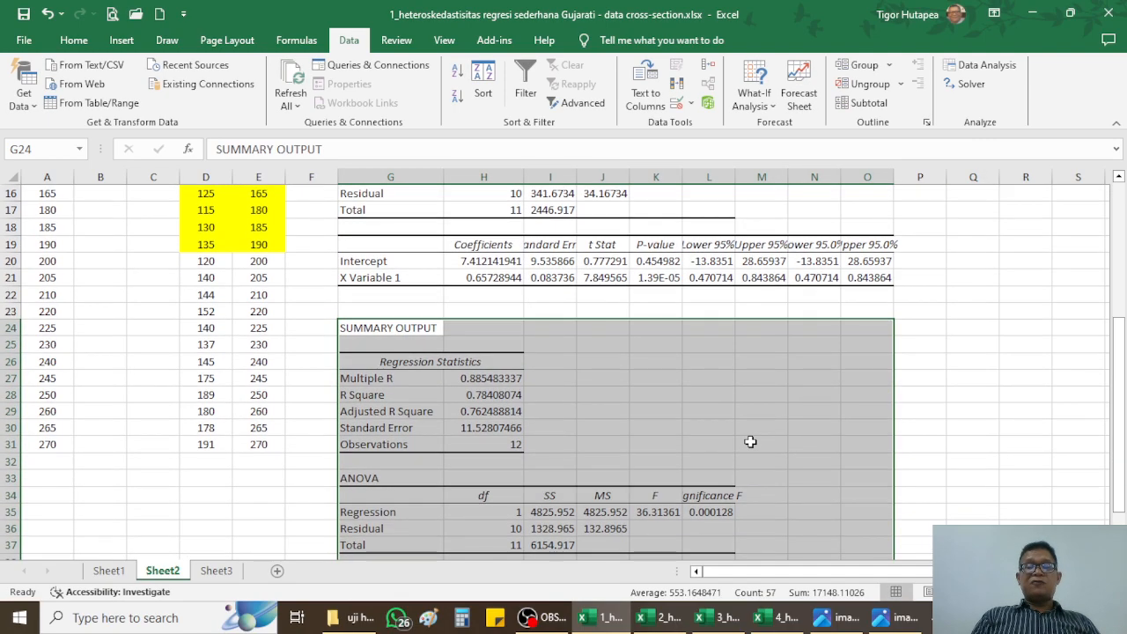
click(940, 382)
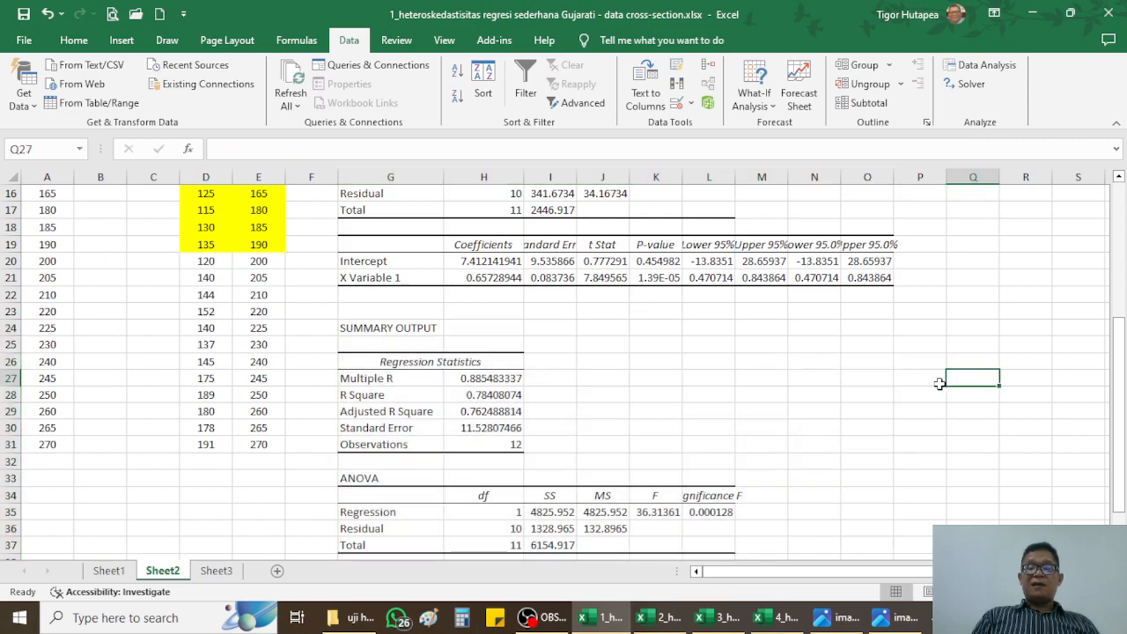
Widen column I to fit the SS and Standard Error values of the regression outputs
scroll(536, 384, down, 3)
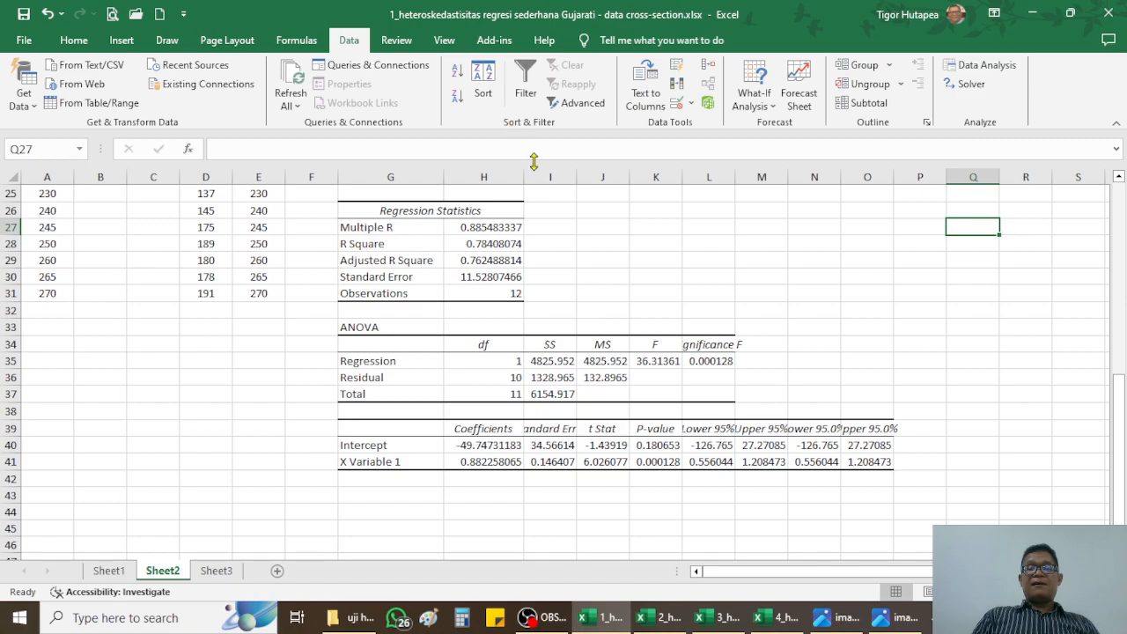
drag(578, 177, 598, 177)
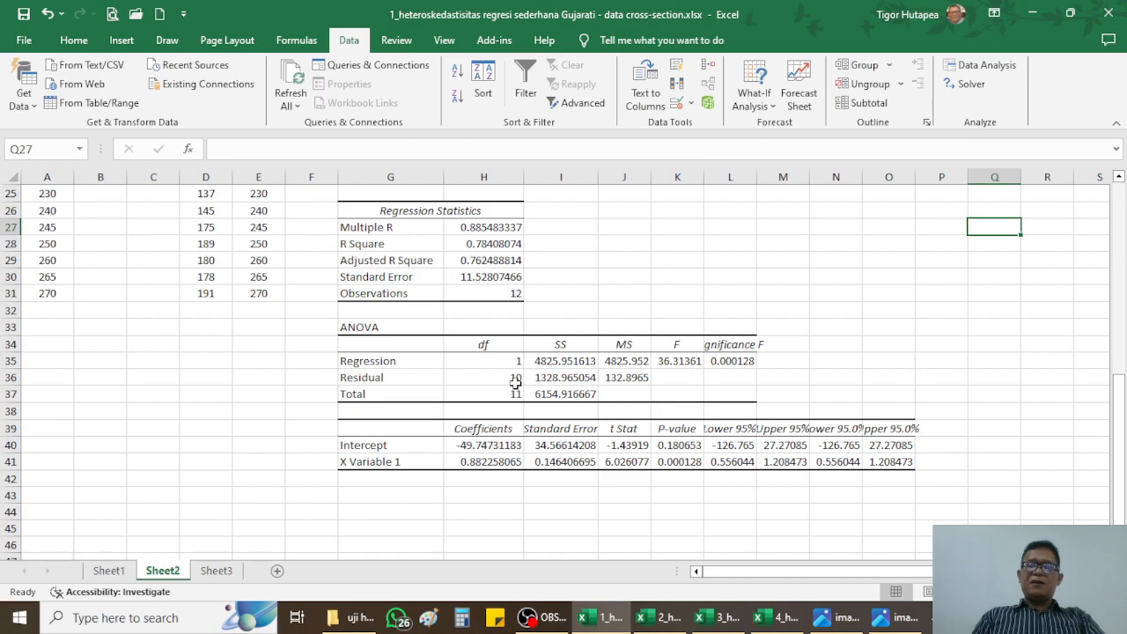
Format the Residual SS value in I16 of the first ANOVA table as bold red text
scroll(484, 405, up, 2)
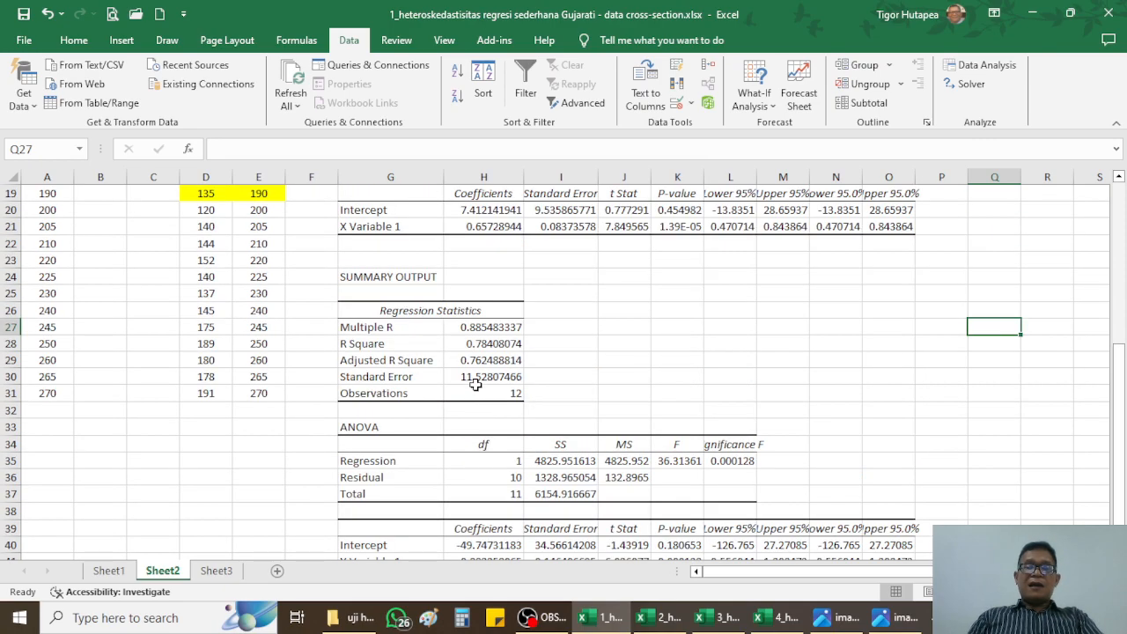
scroll(475, 380, up, 4)
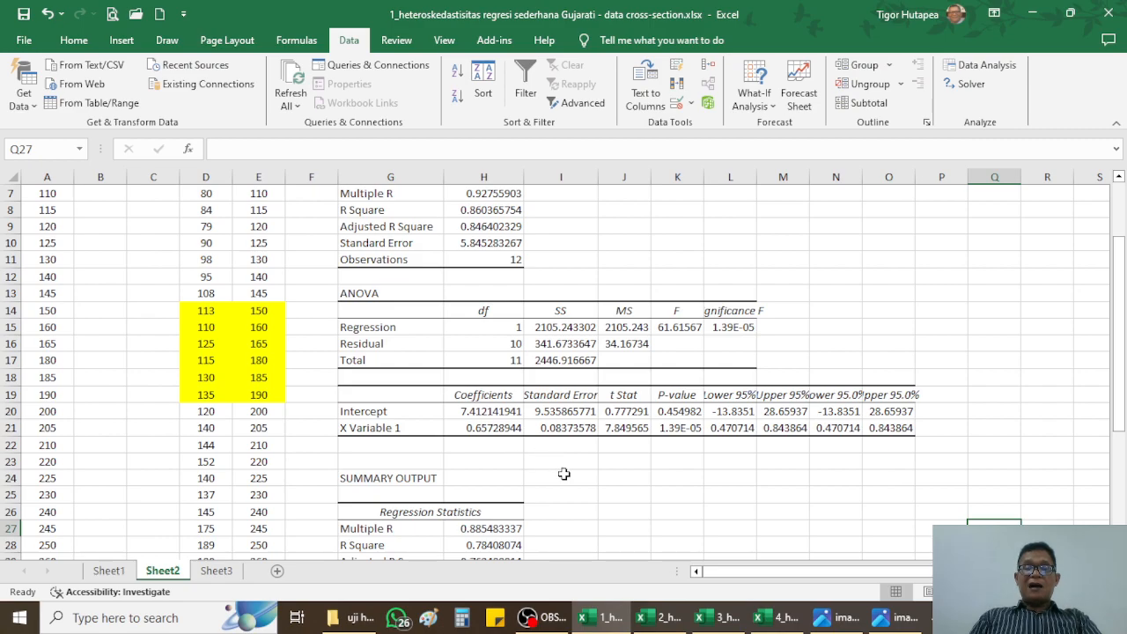
click(549, 347)
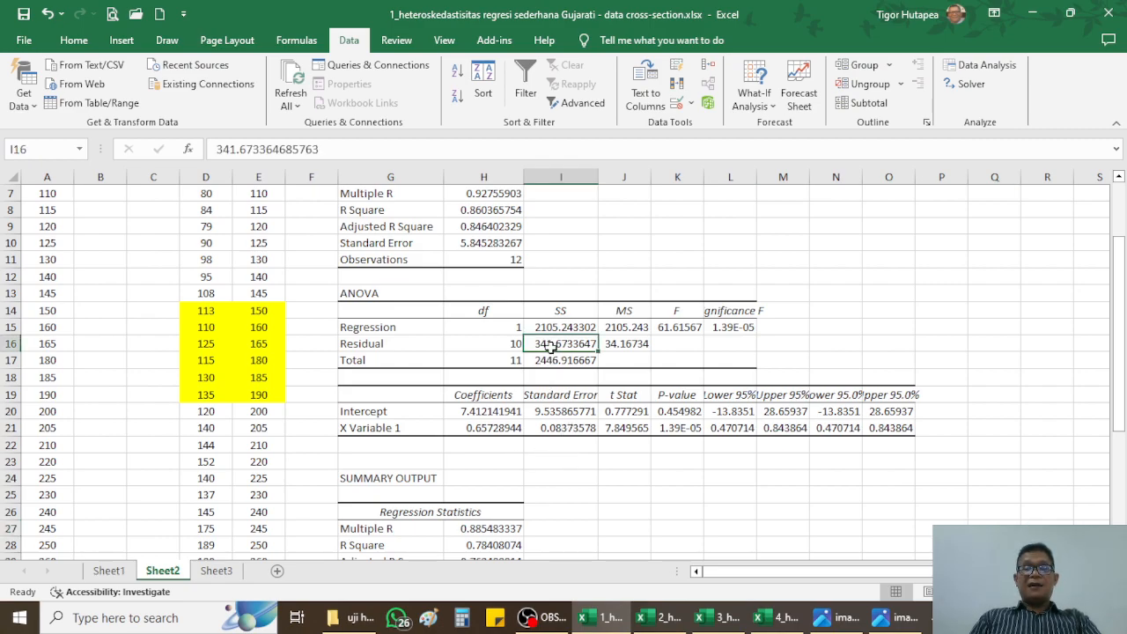
click(70, 42)
click(94, 98)
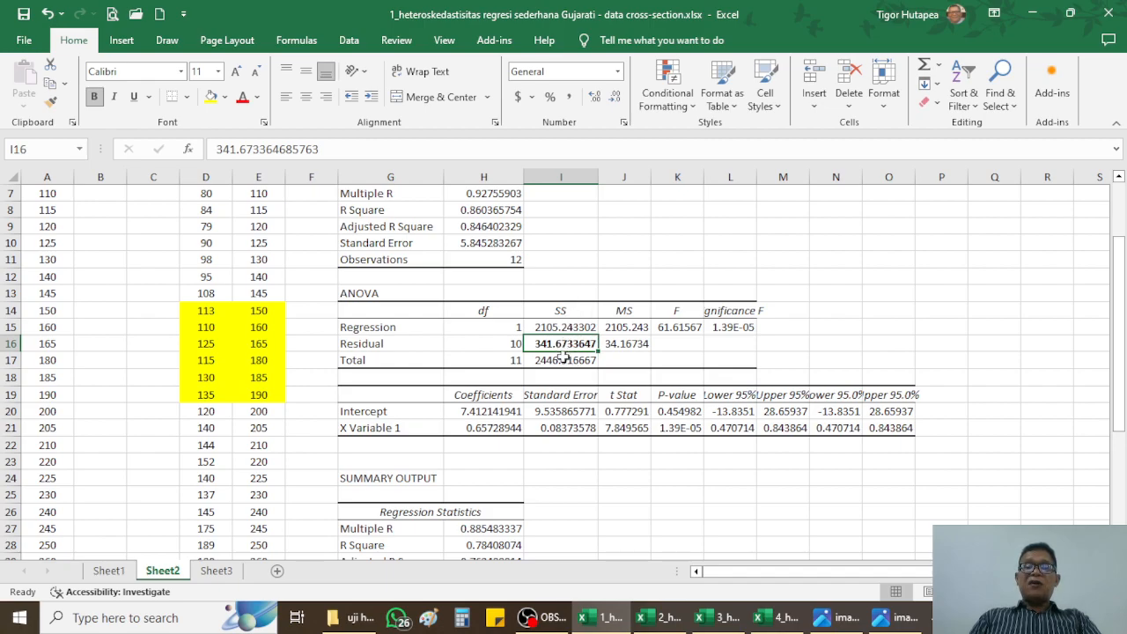
click(245, 99)
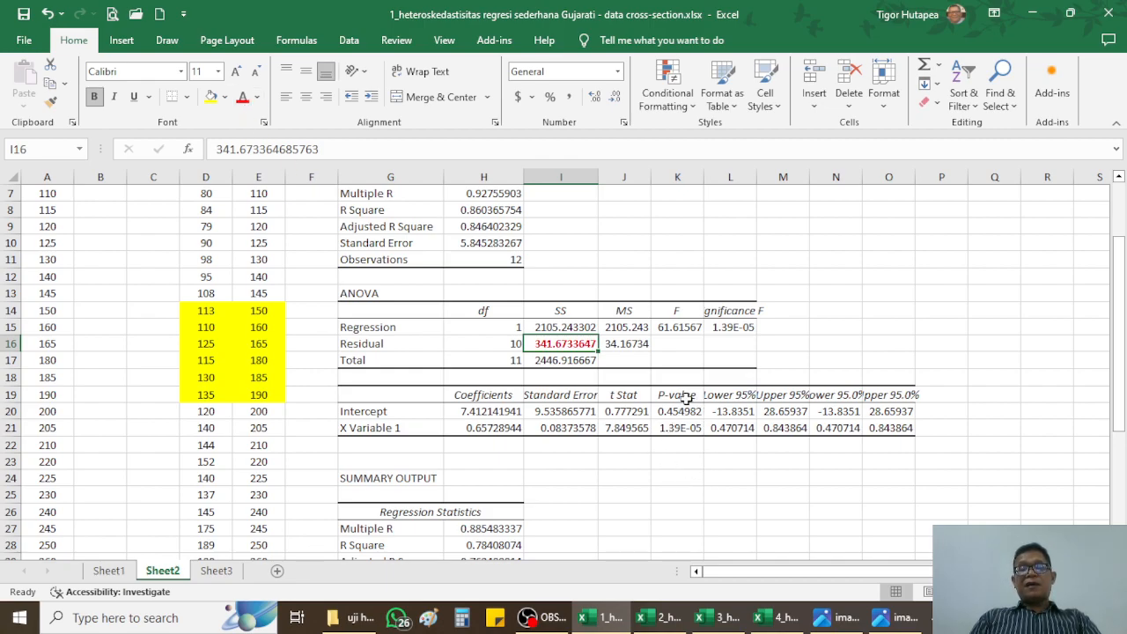
click(693, 354)
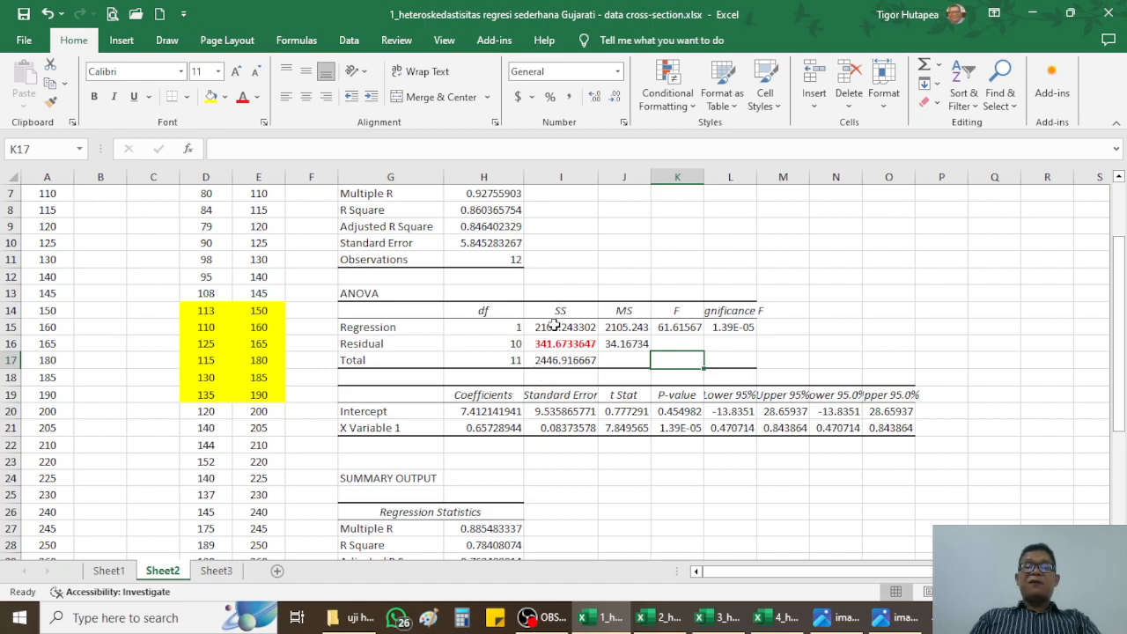
Make the Total SS in I17 and the Regression SS in I15 of the first ANOVA table bold
click(558, 359)
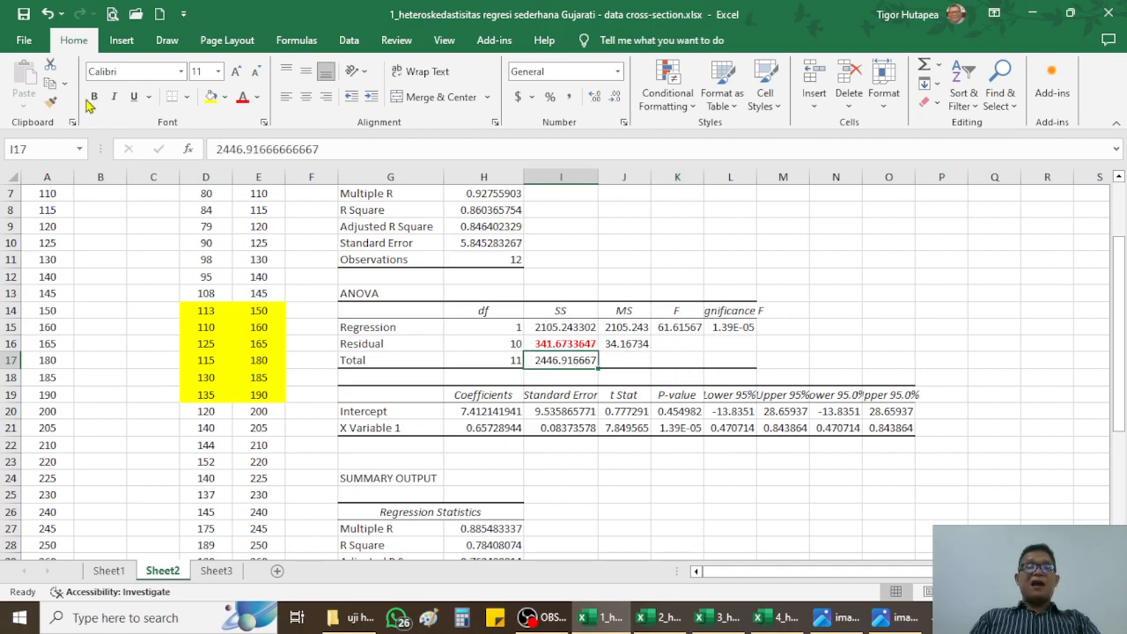
click(702, 499)
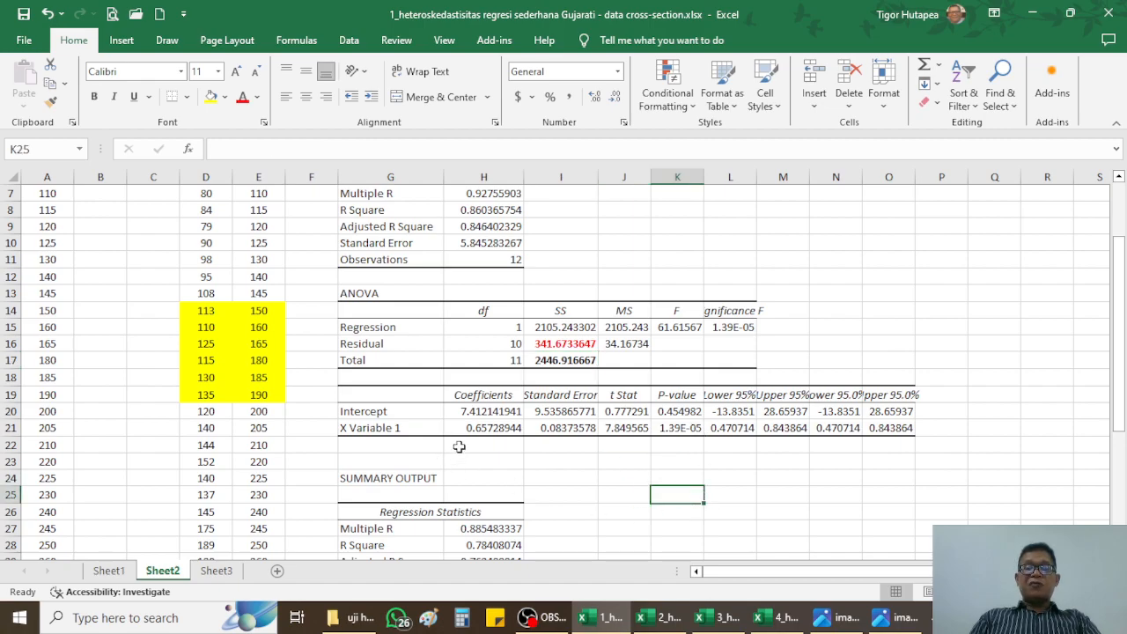
scroll(390, 326, up, 2)
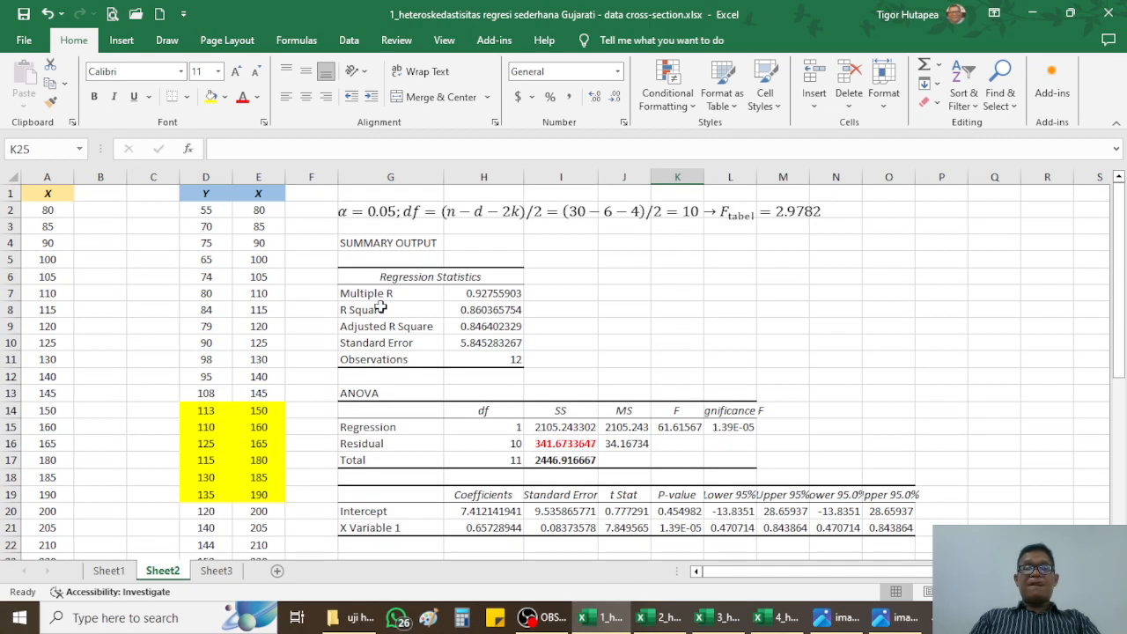
click(381, 308)
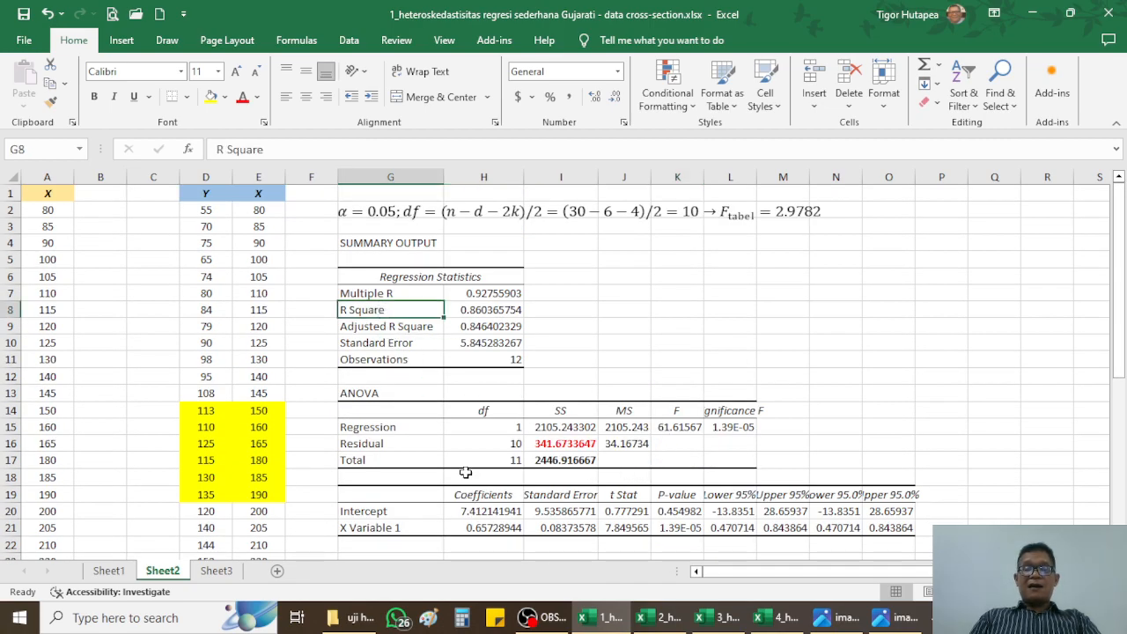
click(558, 430)
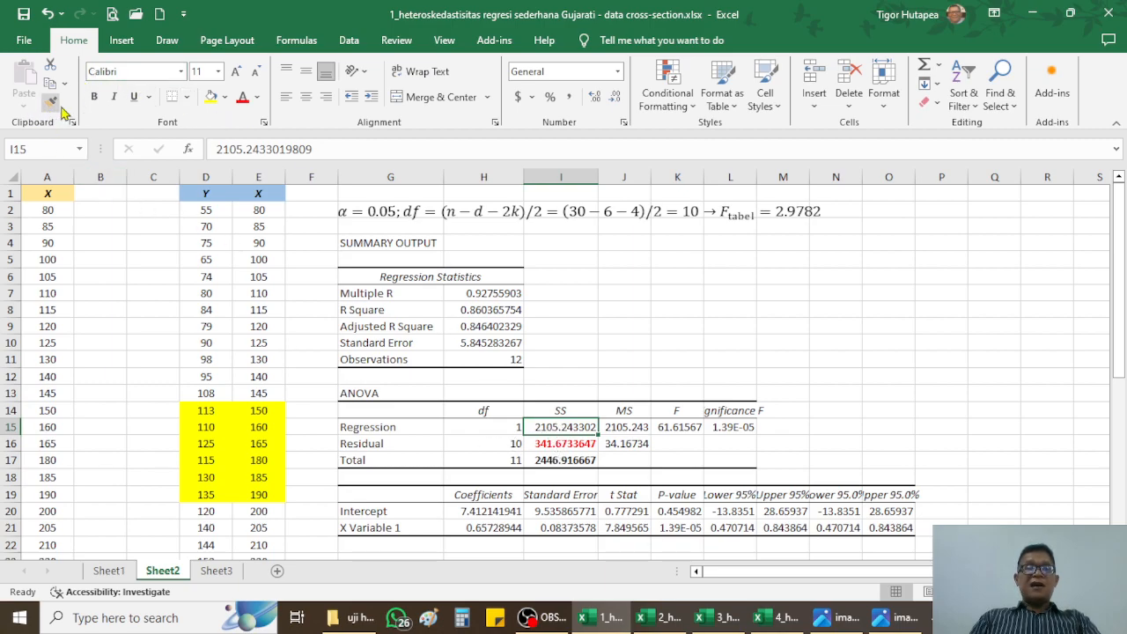
click(95, 96)
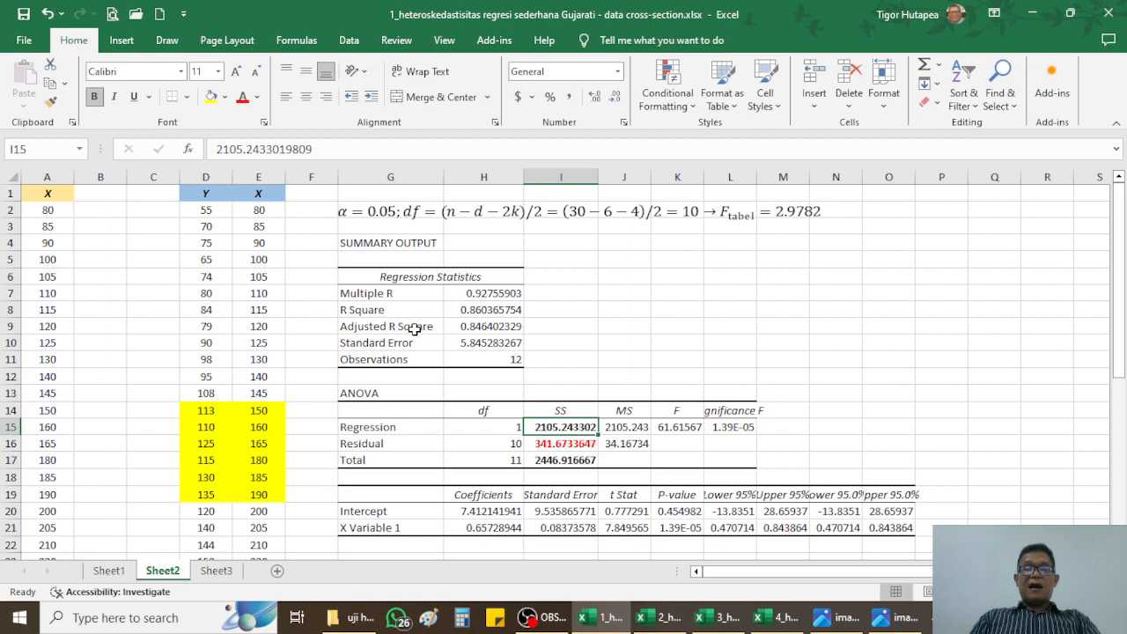
click(496, 309)
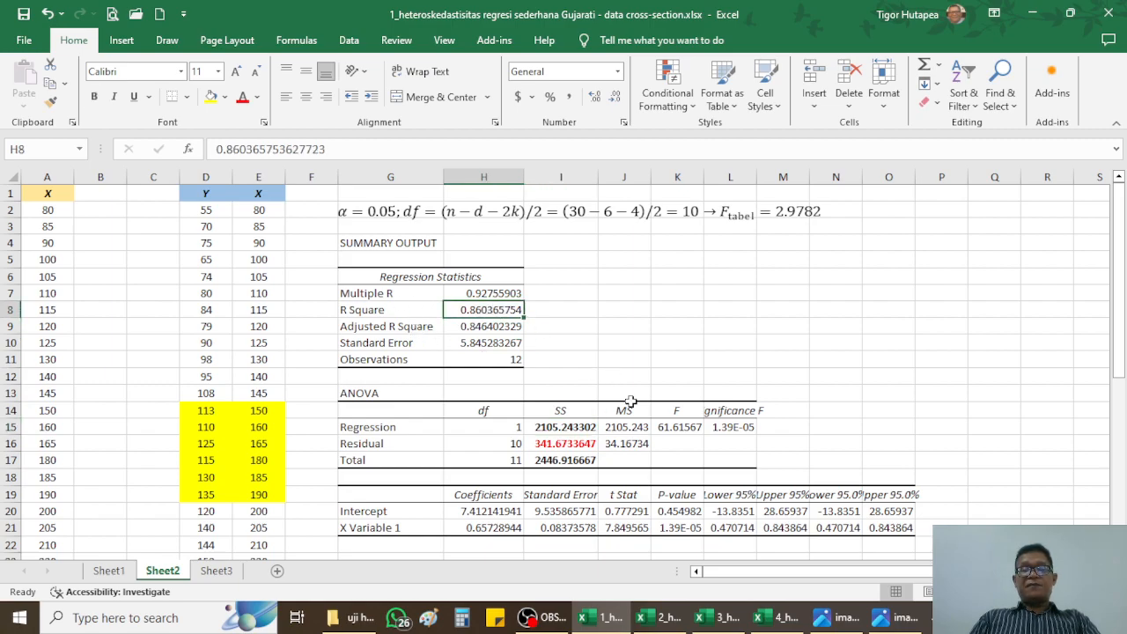
Insert a comment on the first Residual SS value in I16 and replace the default author name with RSS1
scroll(633, 400, down, 1)
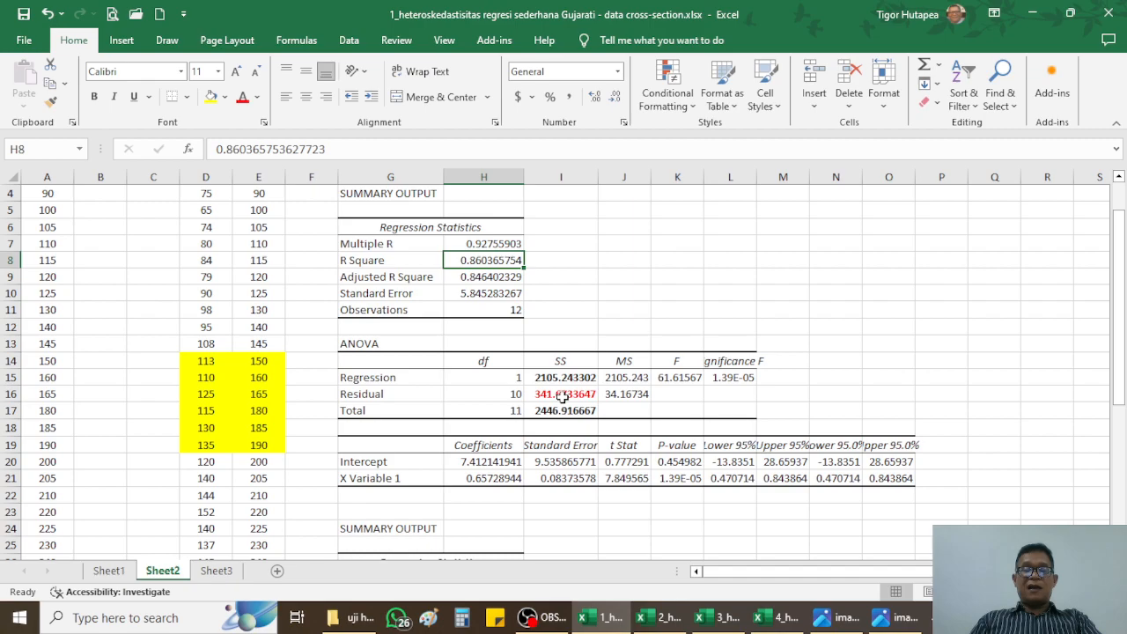
click(562, 397)
right_click(566, 394)
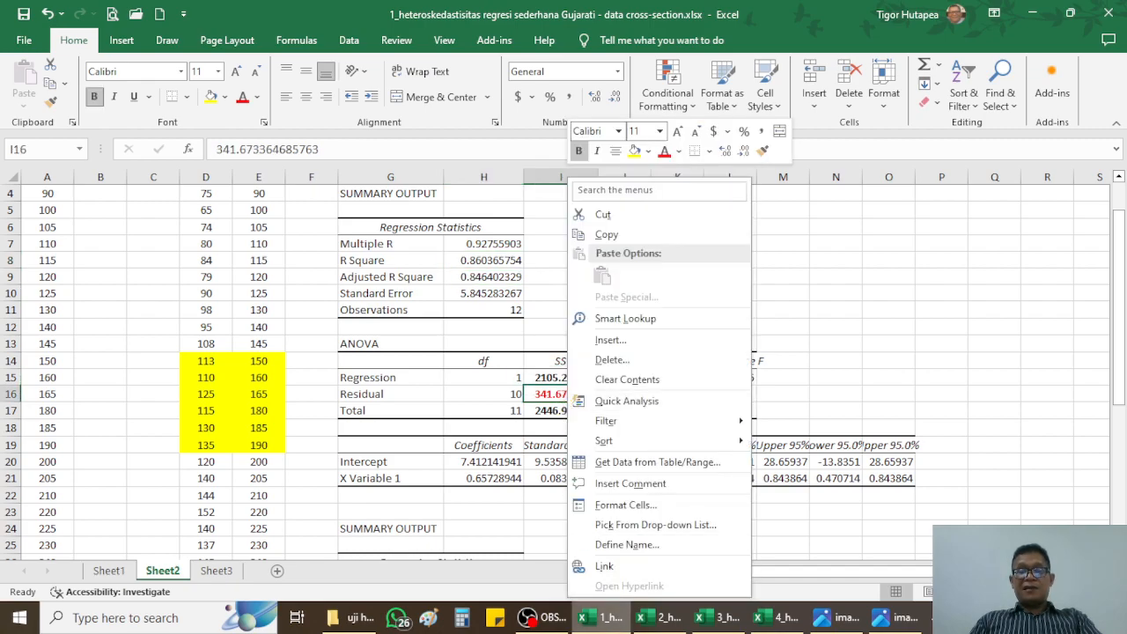
click(631, 485)
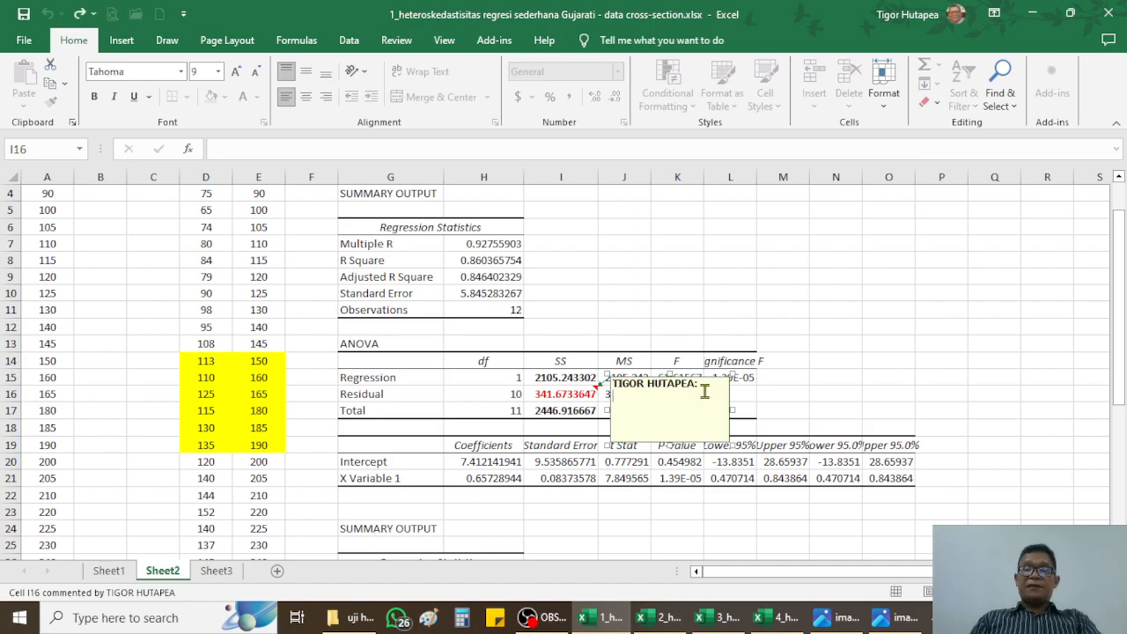
key(BackSpace)
key(BackSpace)
key(BackSpace)
key(BackSpace)
key(BackSpace)
key(BackSpace)
key(BackSpace)
key(BackSpace)
key(BackSpace)
key(BackSpace)
key(BackSpace)
key(BackSpace)
key(BackSpace)
key(BackSpace)
key(BackSpace)
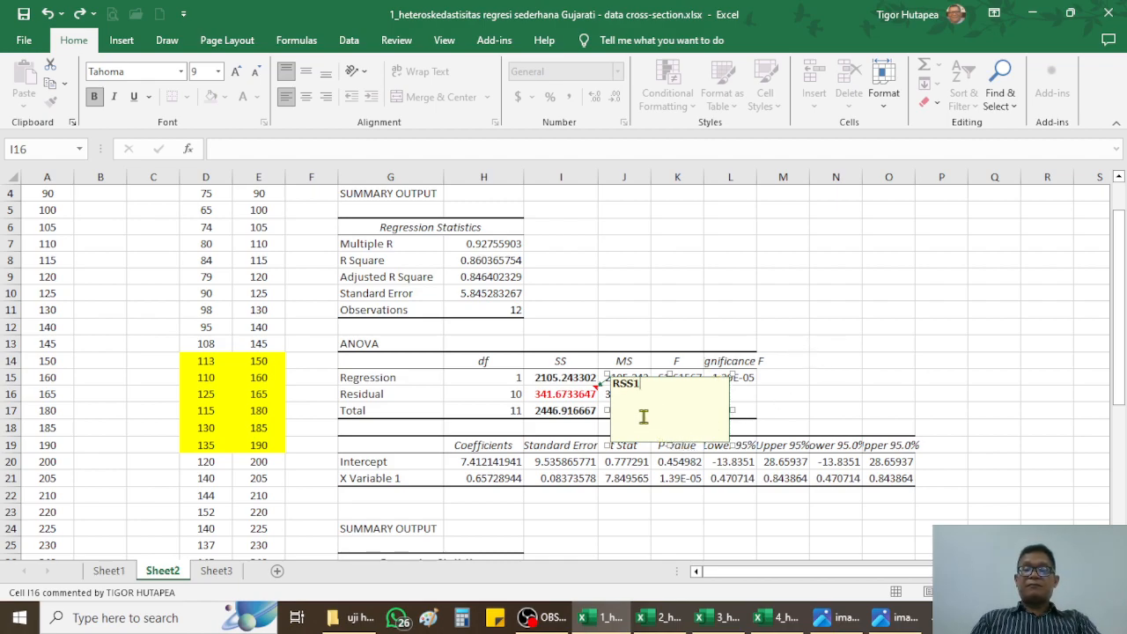
Keep the RSS1 comment of I16 displayed and move its box up above the first ANOVA table
click(572, 396)
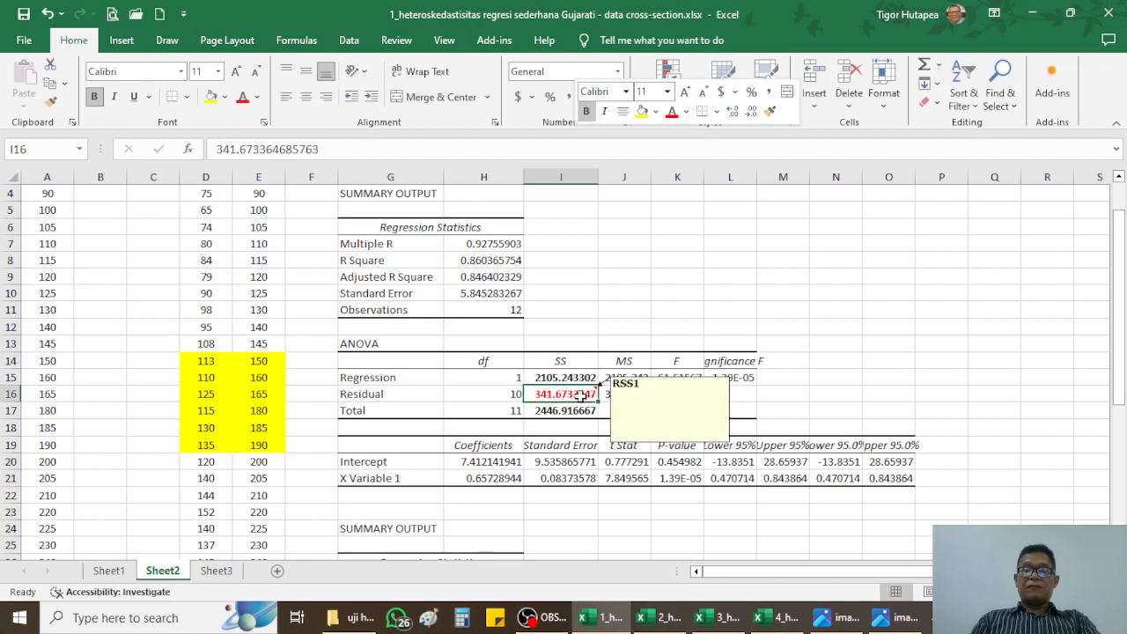
right_click(582, 397)
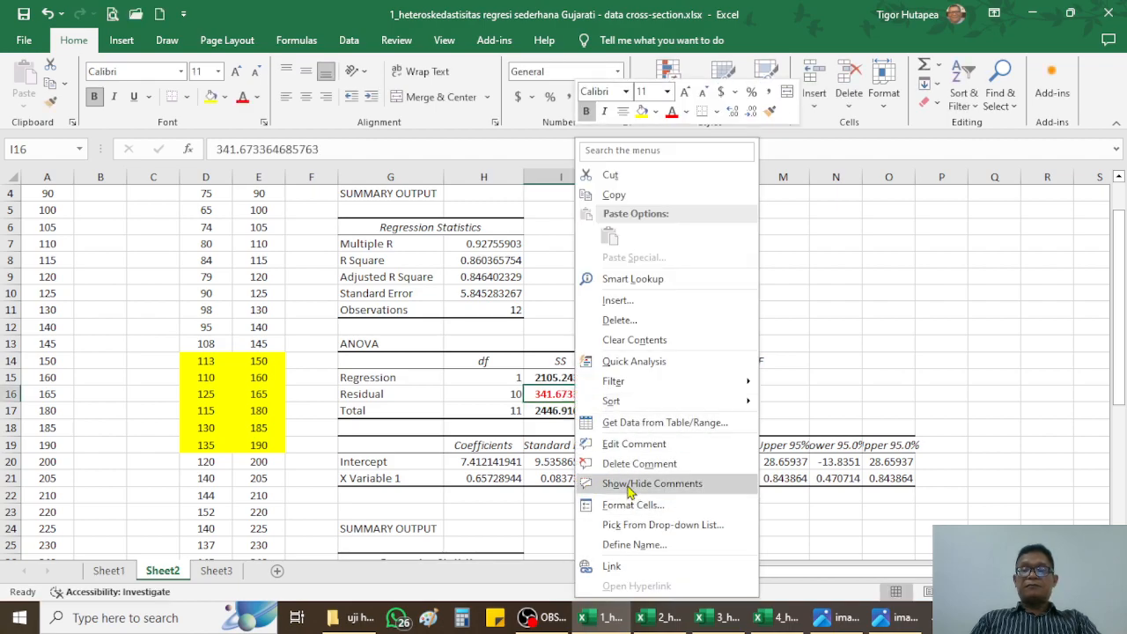
click(630, 487)
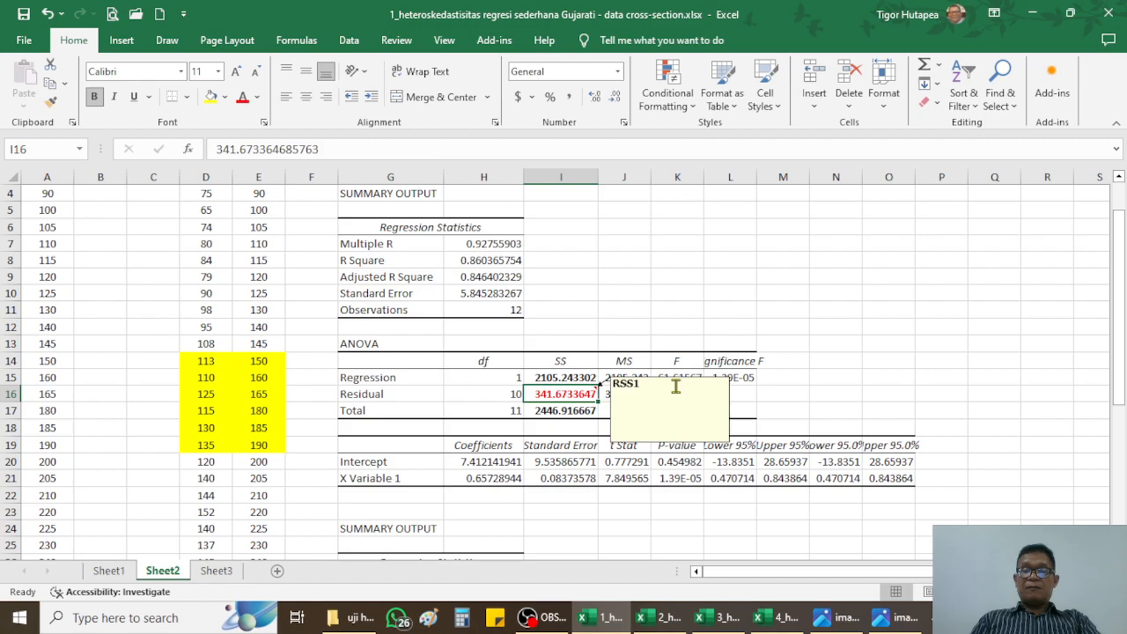
drag(678, 376, 710, 259)
click(933, 343)
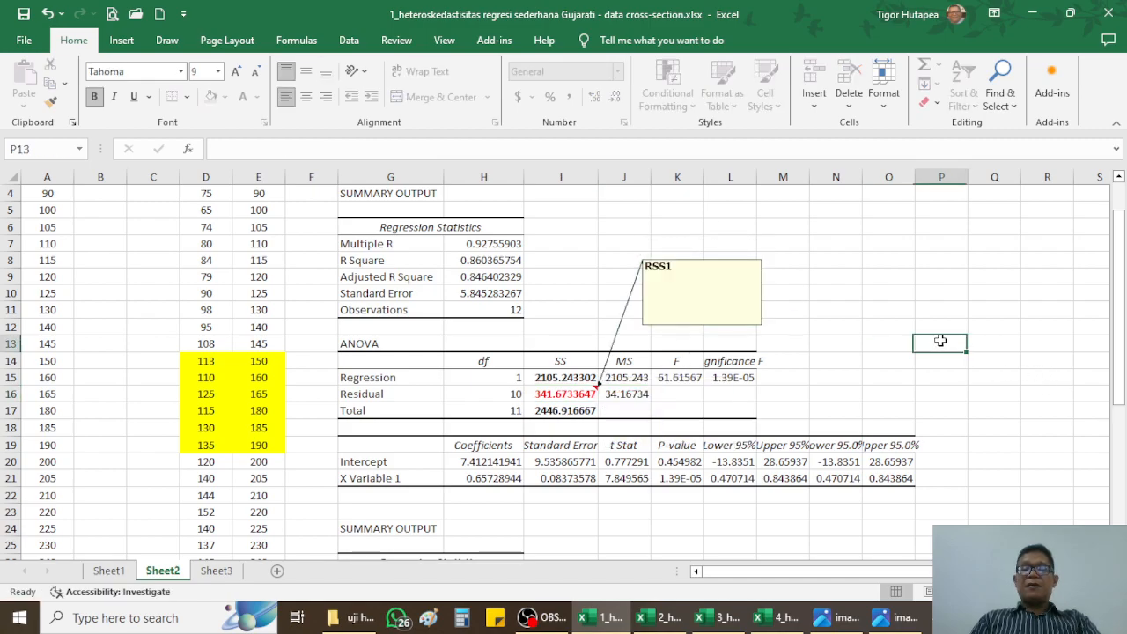
Reduce the RSS1 comment box to the height of a single text line
click(706, 291)
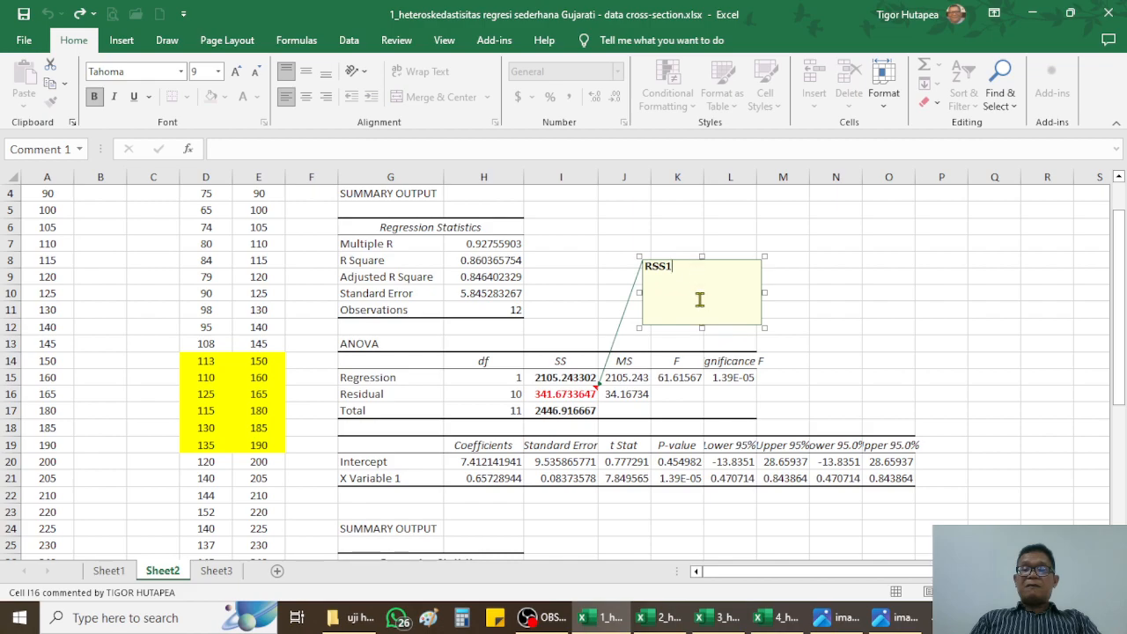
drag(701, 328, 699, 279)
click(825, 315)
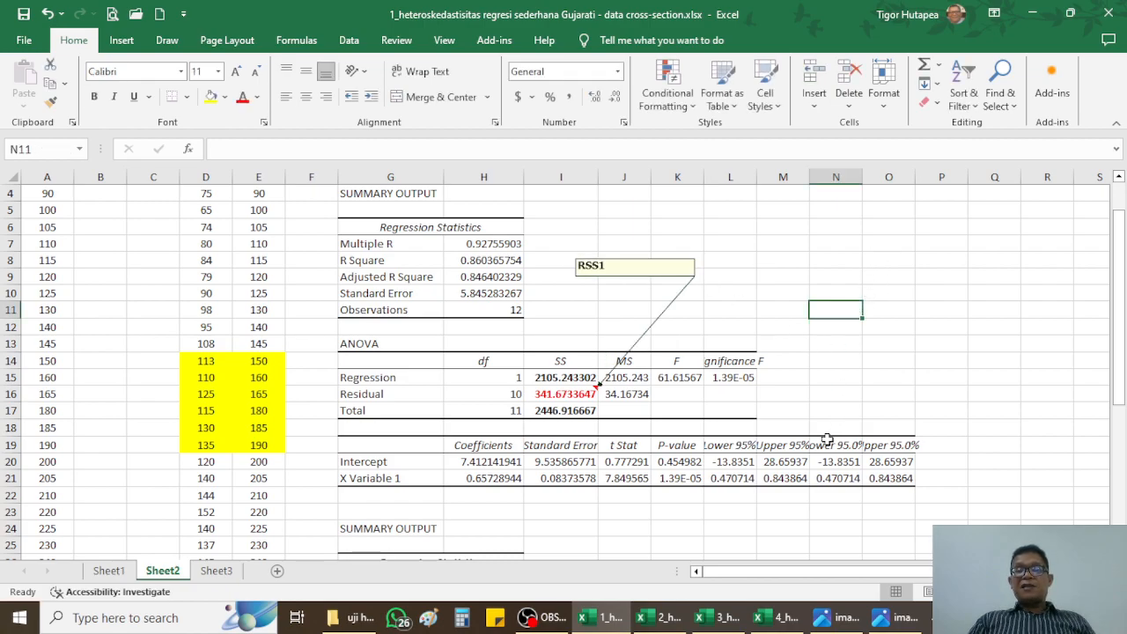
Format the Residual SS value in I36 of the second ANOVA table as bold red text
scroll(797, 423, down, 3)
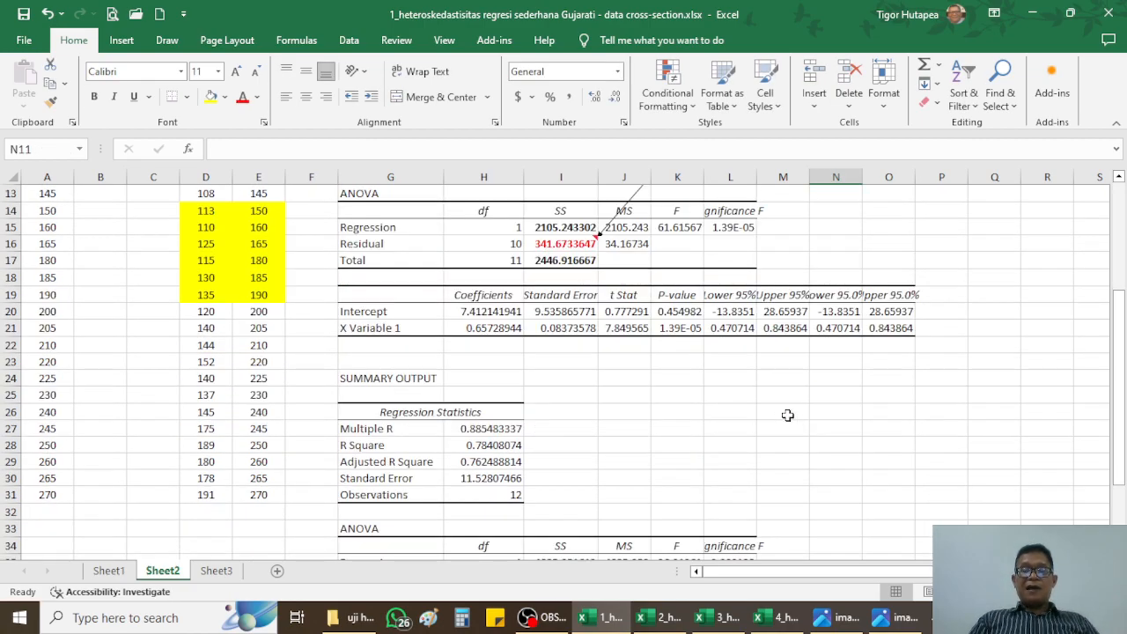
scroll(790, 412, down, 5)
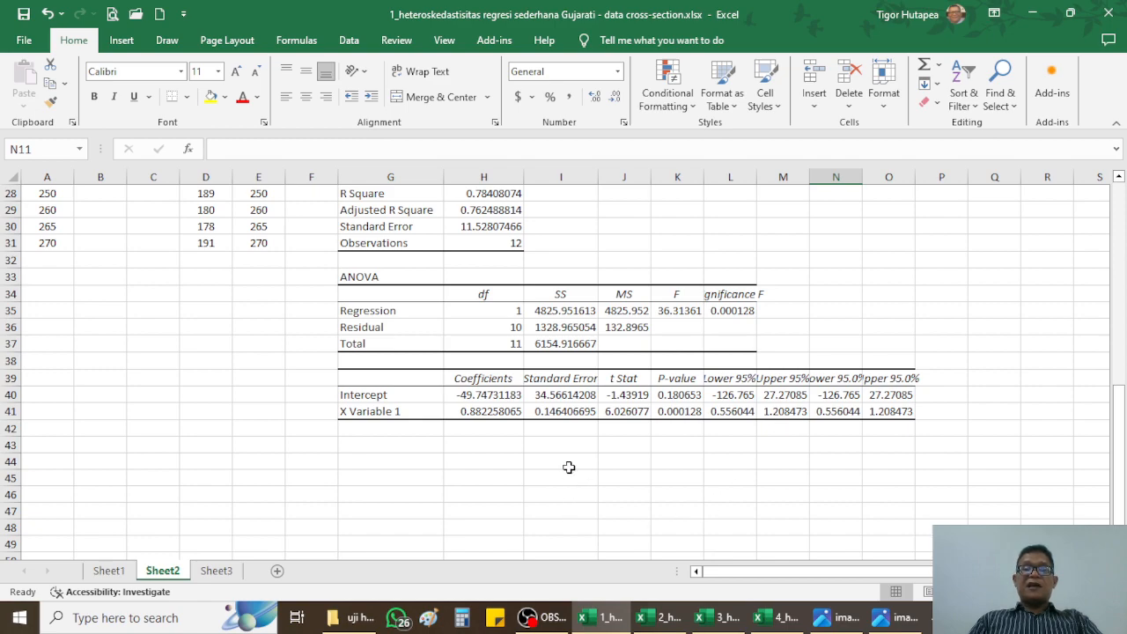
click(563, 329)
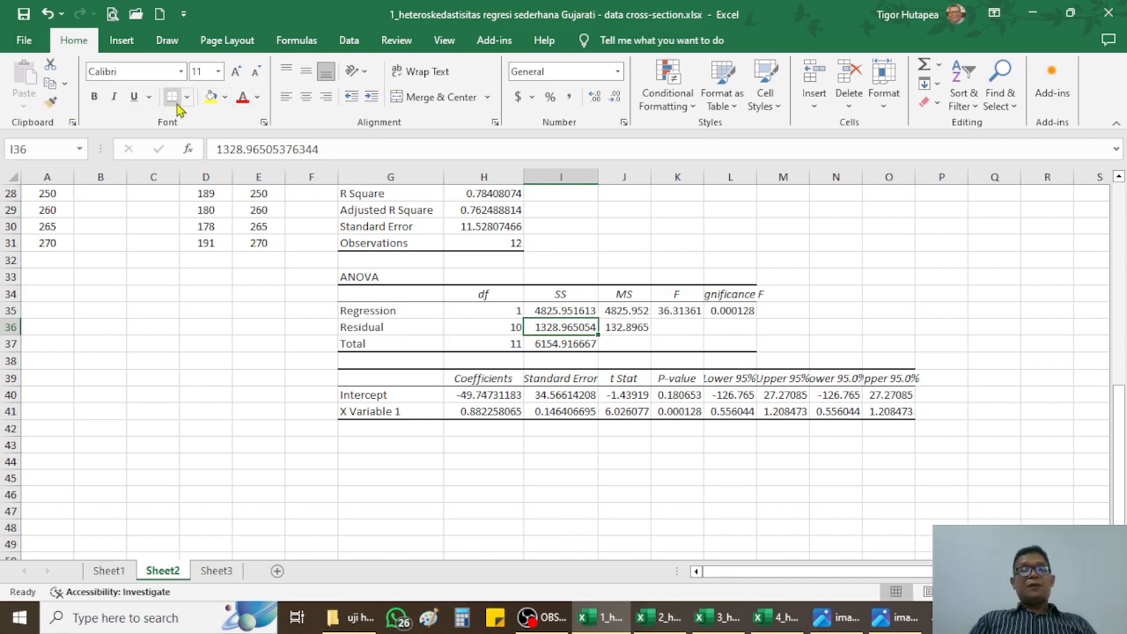
click(242, 97)
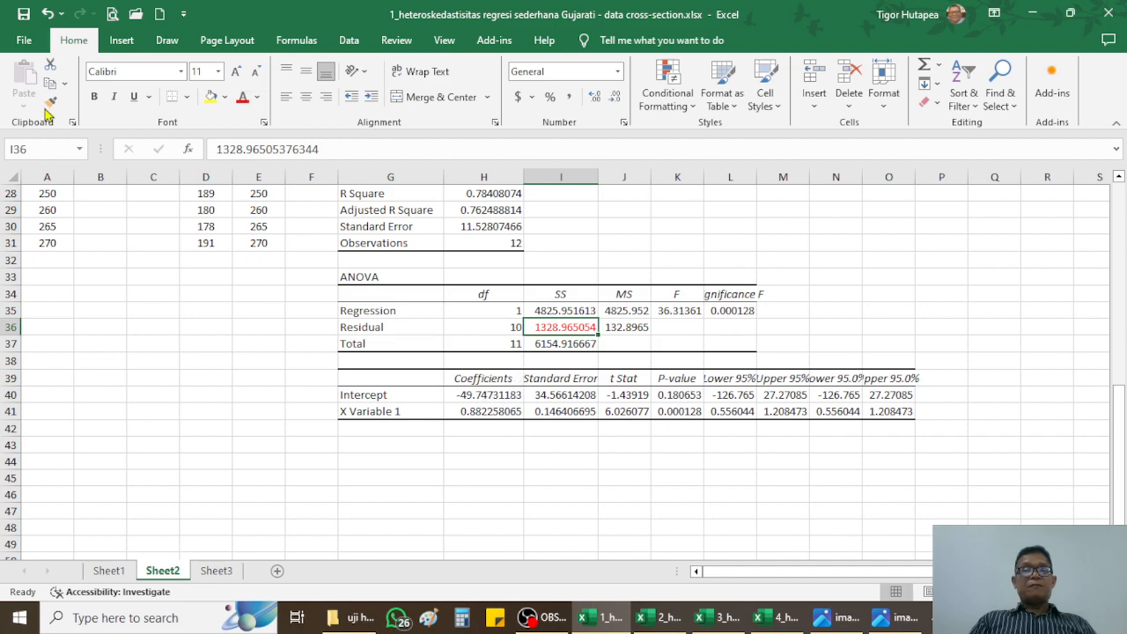
click(683, 481)
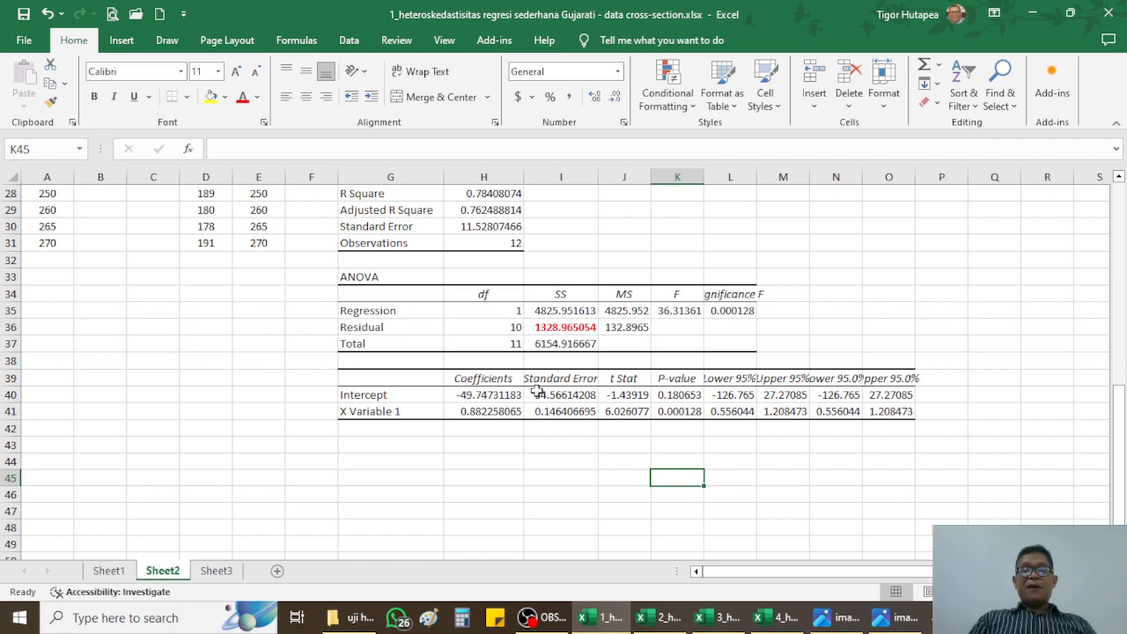
Insert a comment on the second Residual SS value in I36 and replace the default author name with RSS2
right_click(579, 330)
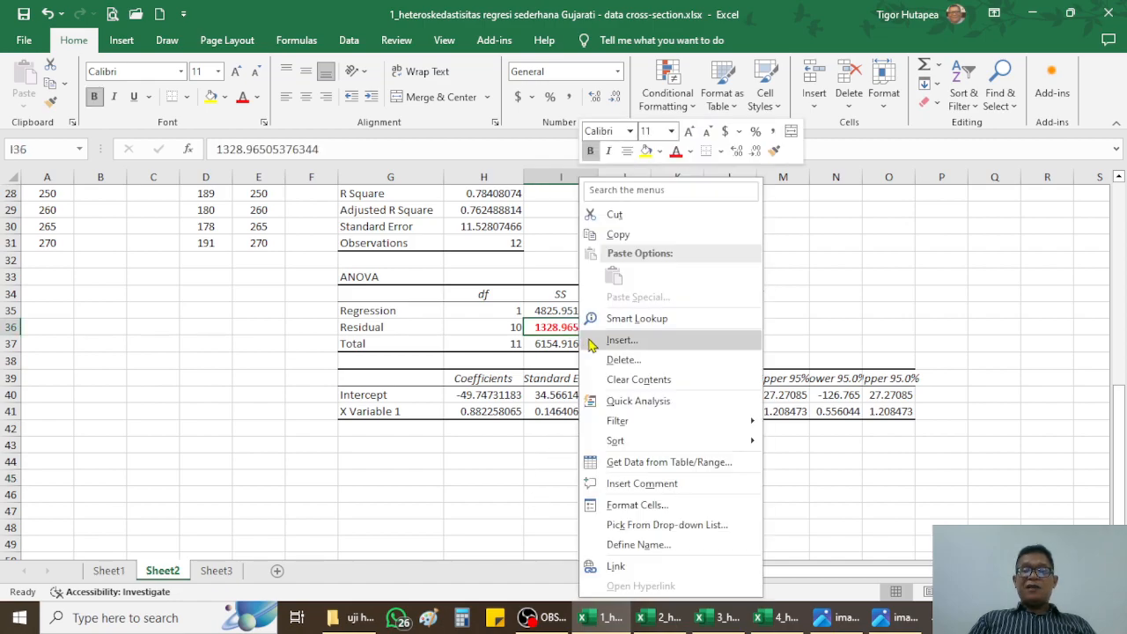
click(630, 487)
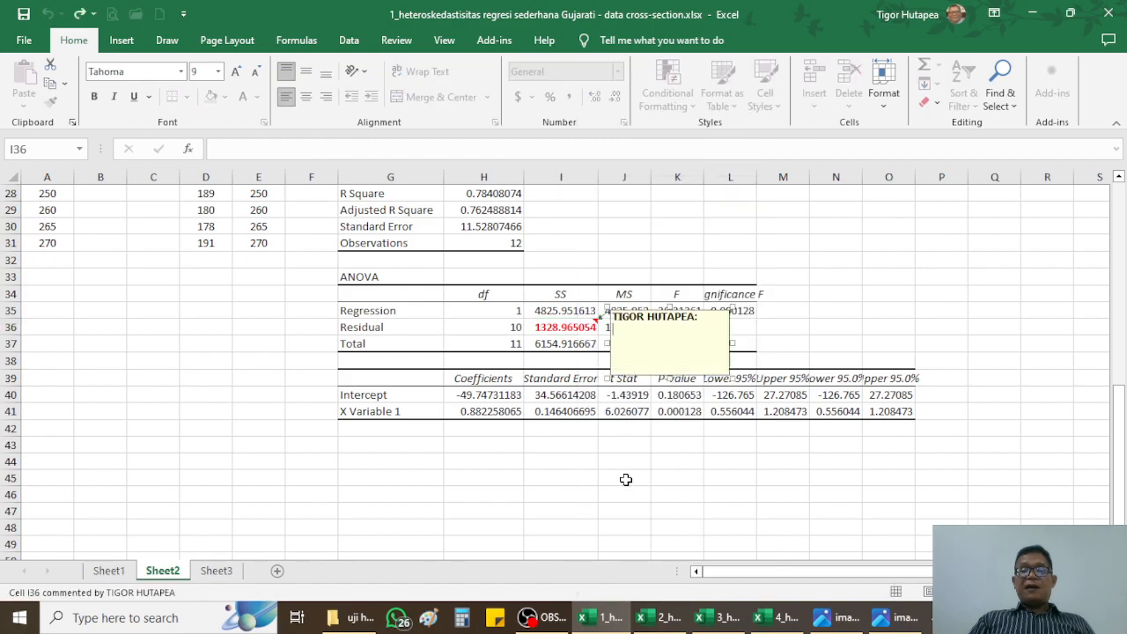
key(BackSpace)
key(BackSpace)
key(BackSpace)
key(BackSpace)
key(BackSpace)
key(BackSpace)
key(BackSpace)
key(BackSpace)
key(BackSpace)
key(BackSpace)
key(BackSpace)
key(BackSpace)
key(BackSpace)
key(BackSpace)
key(BackSpace)
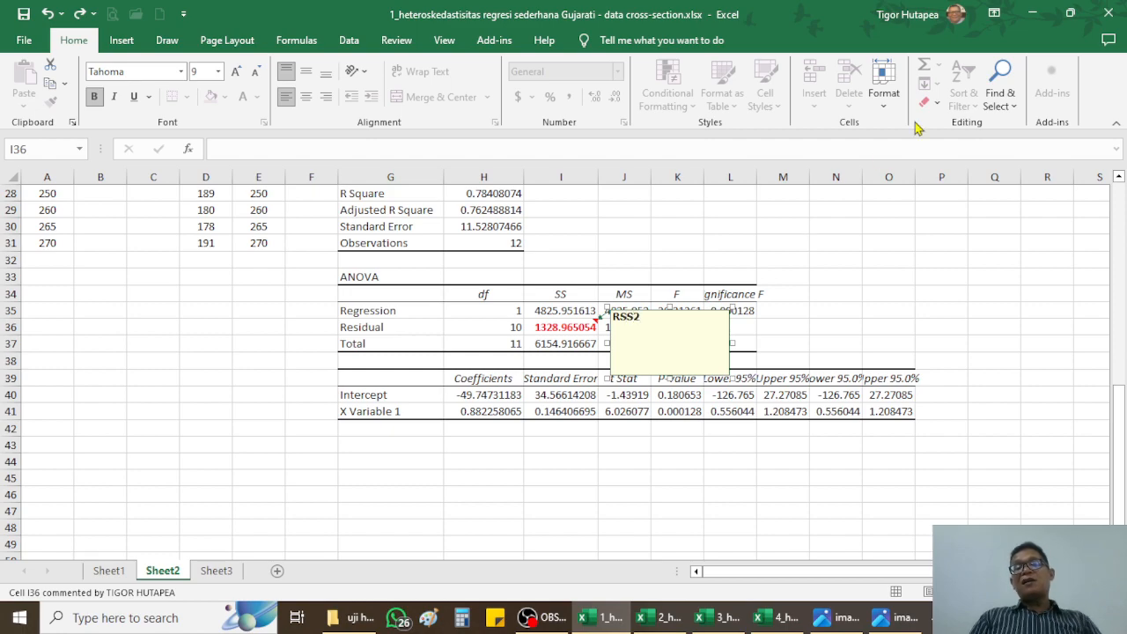
click(833, 282)
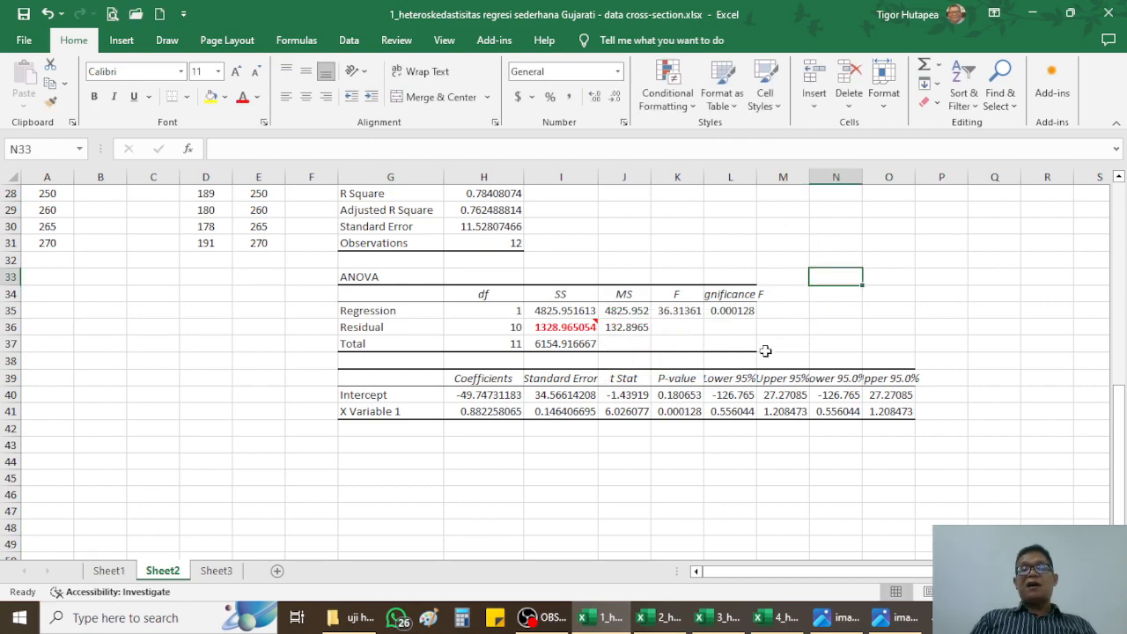
Hide the permanently displayed RSS1 comment of cell I16
scroll(582, 388, up, 3)
scroll(582, 383, up, 4)
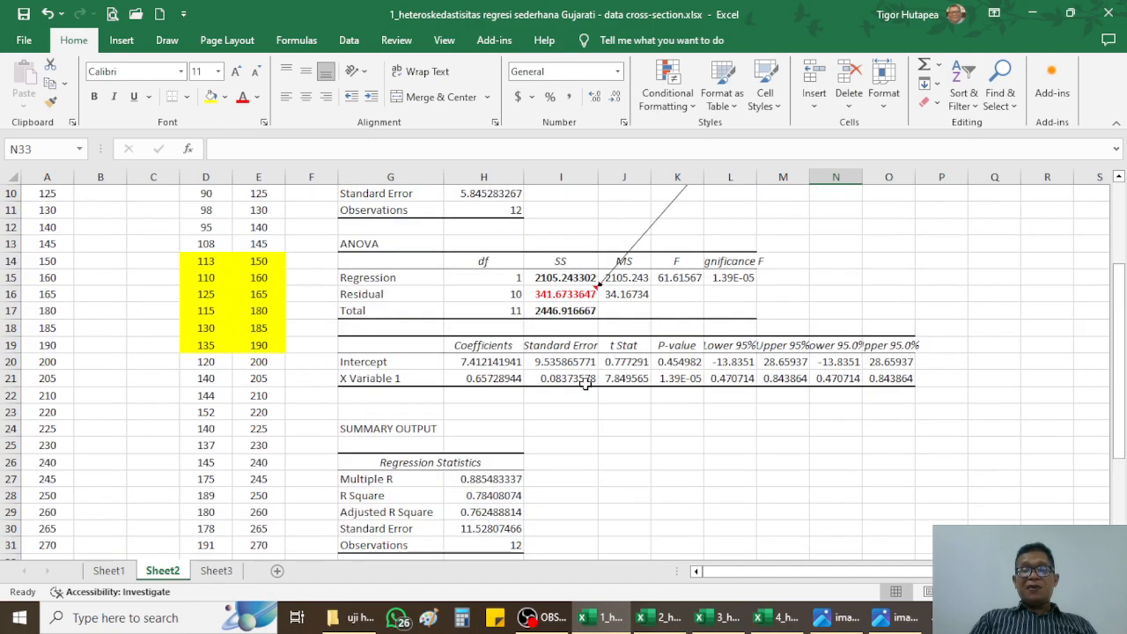
scroll(565, 308, up, 1)
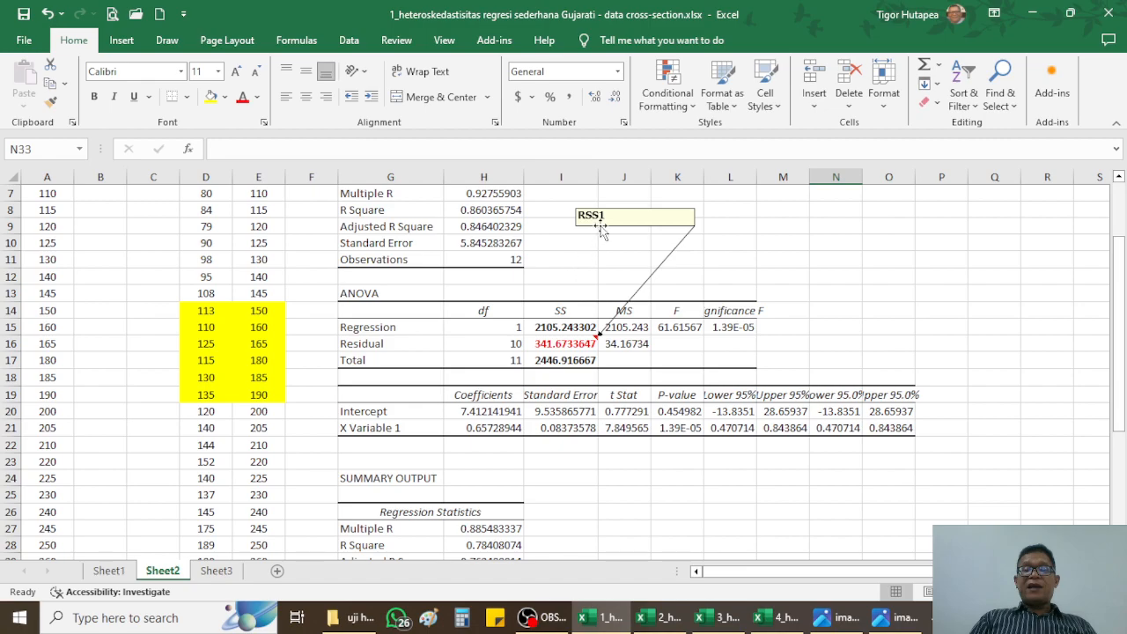
right_click(636, 219)
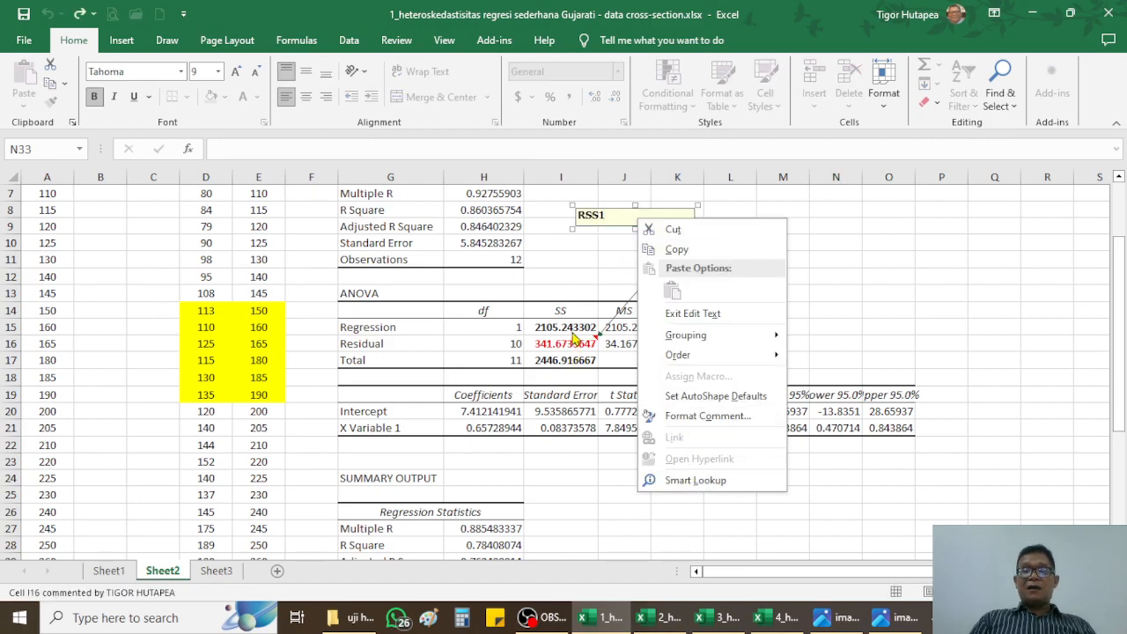
key(Escape)
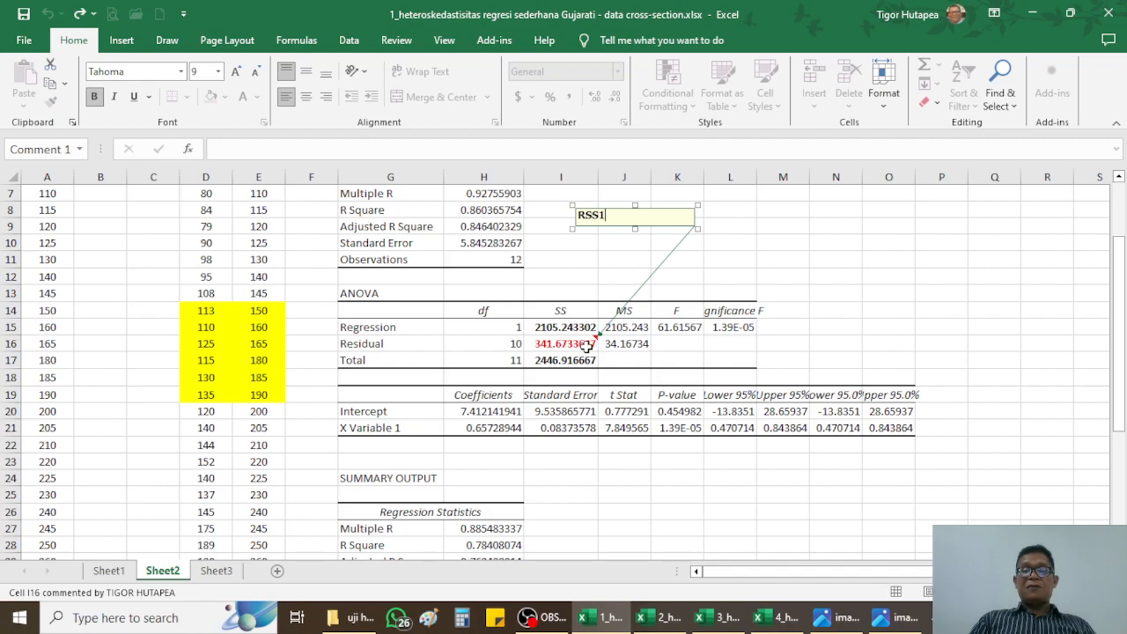
right_click(588, 345)
click(648, 483)
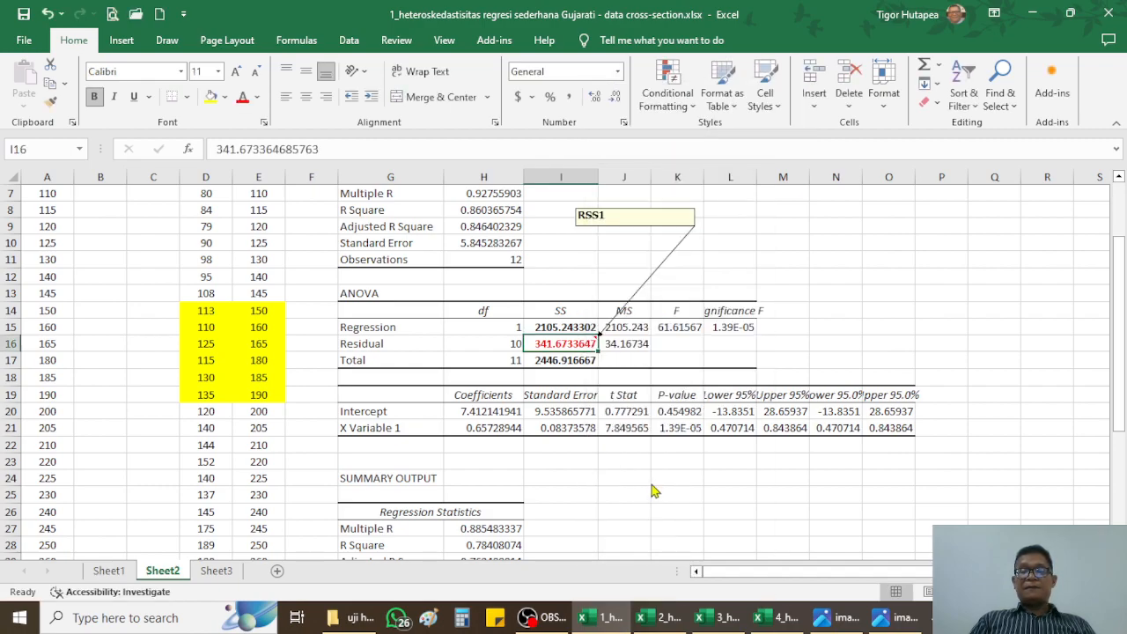
Compare the Residual SS values in I16 and I36 of the two ANOVA tables
scroll(658, 483, down, 3)
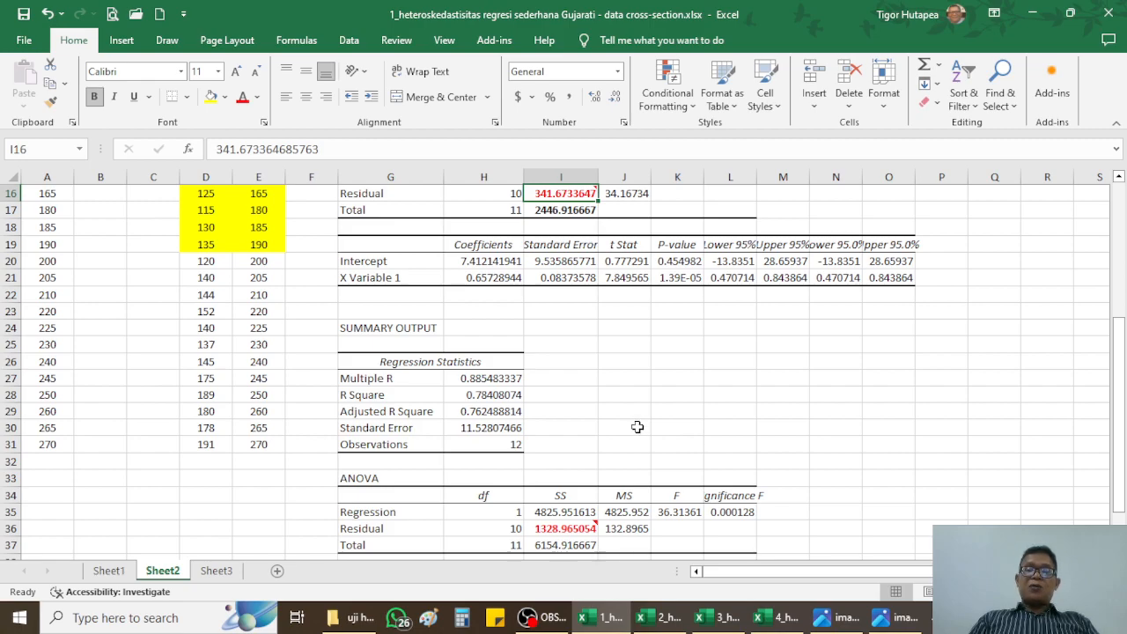
click(579, 526)
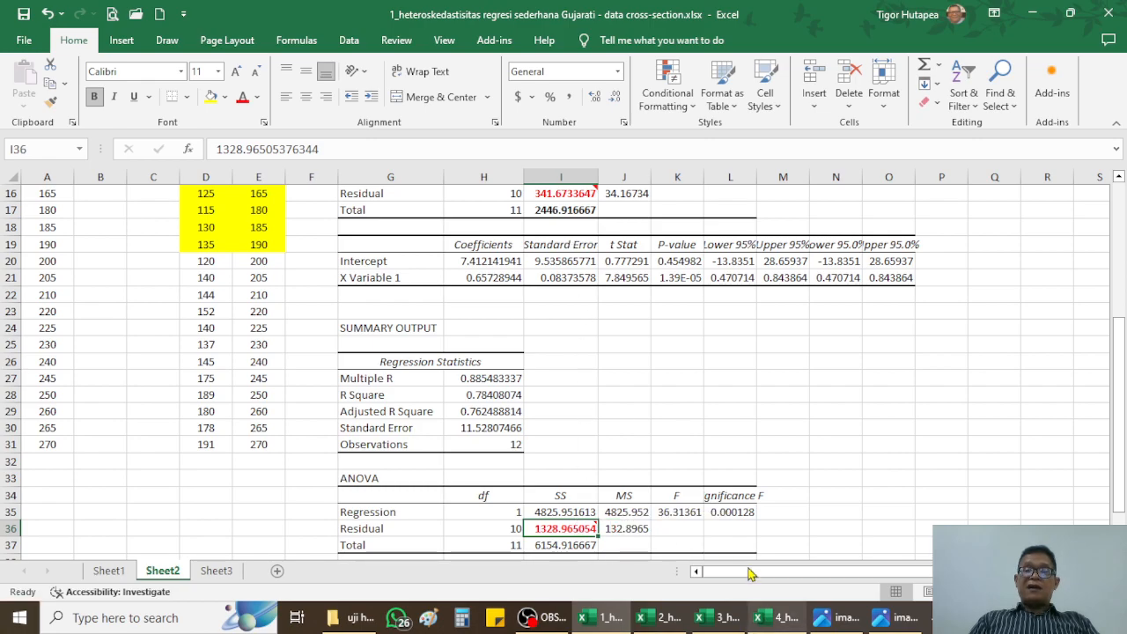
scroll(592, 350, up, 3)
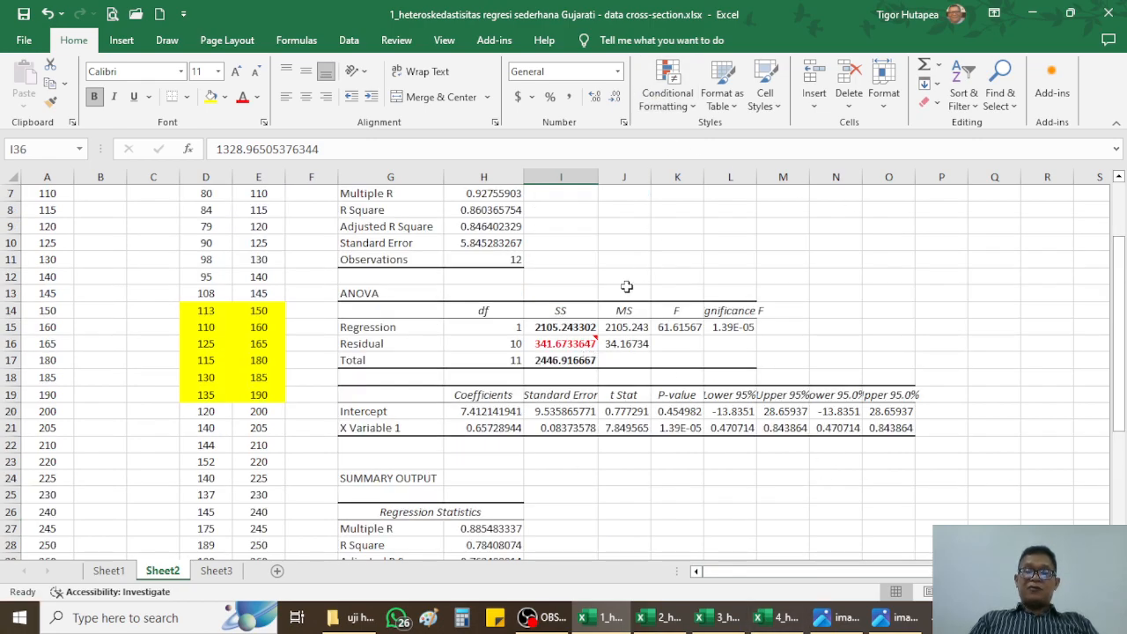
click(568, 344)
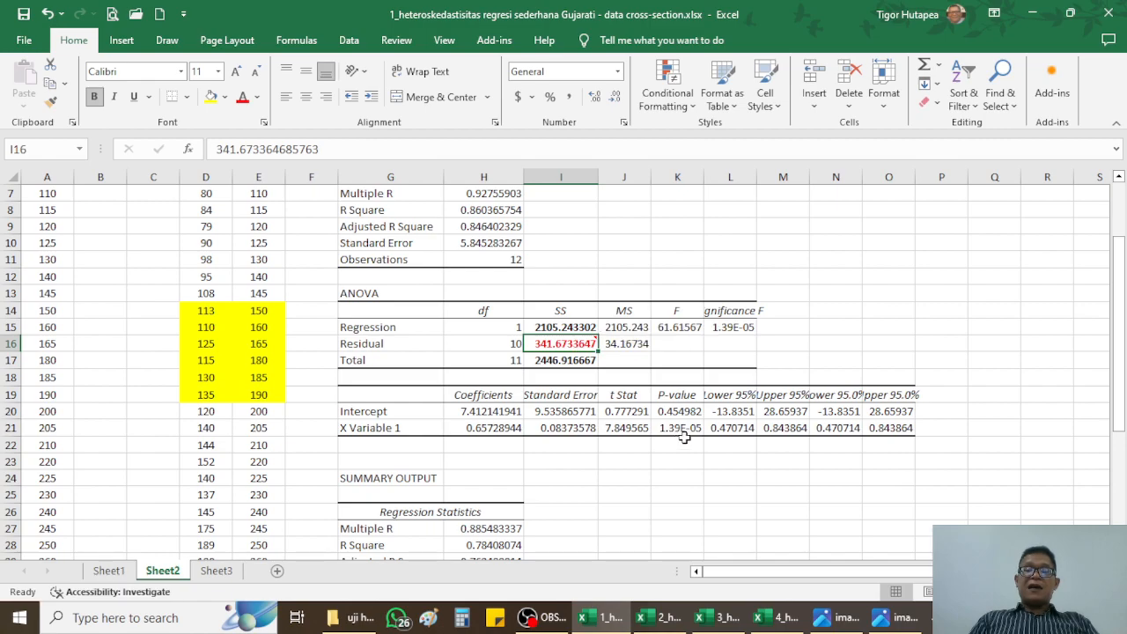
scroll(714, 438, down, 2)
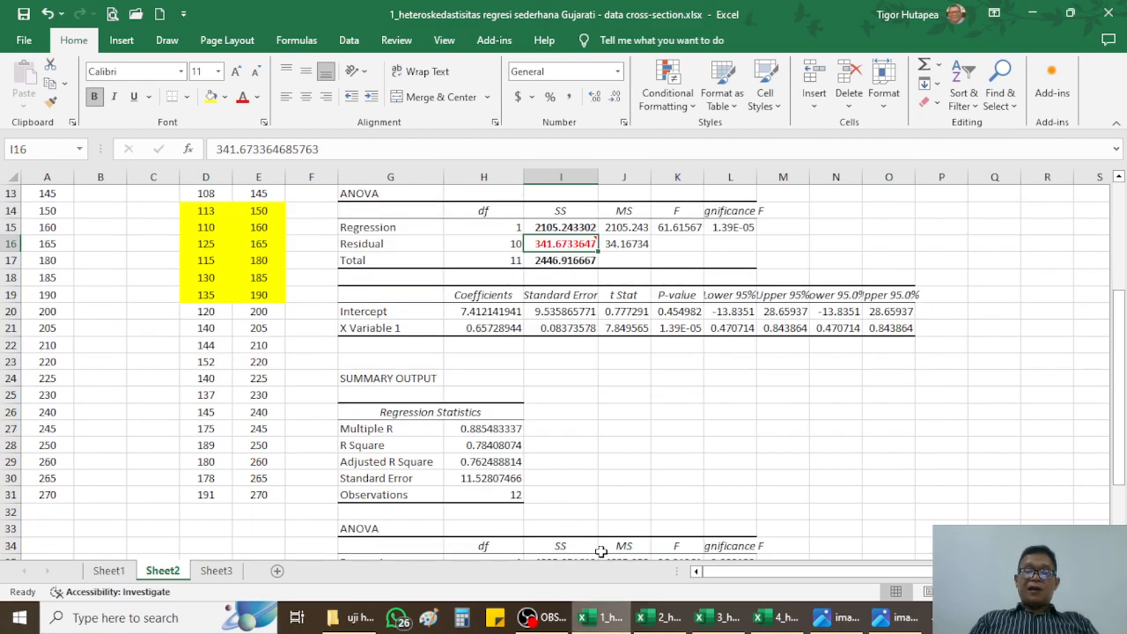
scroll(613, 457, down, 4)
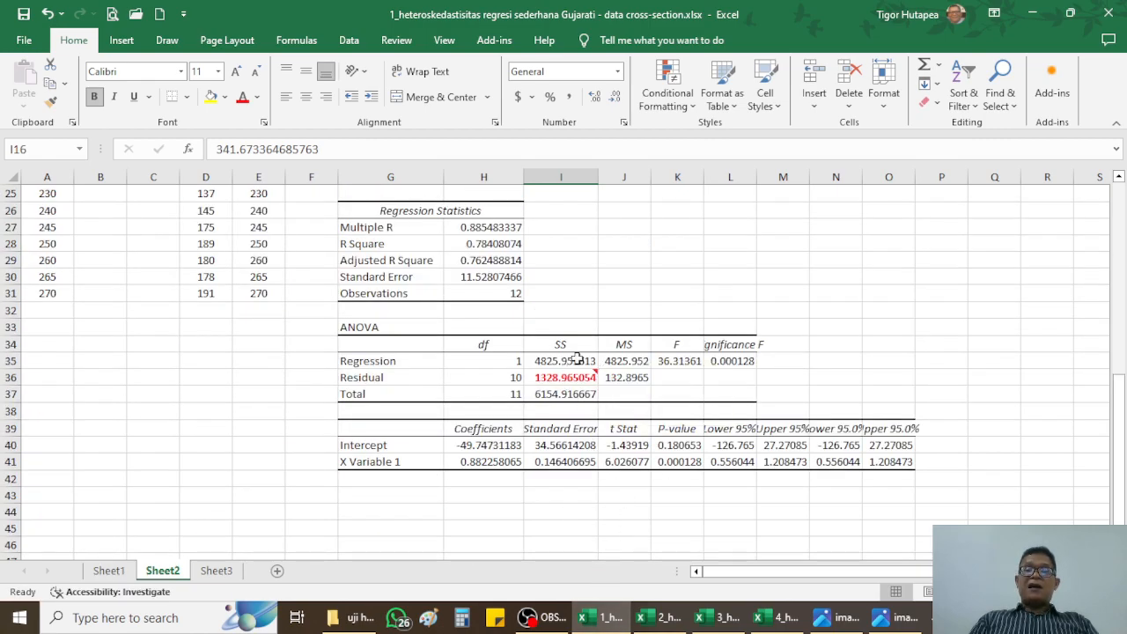
scroll(579, 361, up, 3)
mouse_move(561, 194)
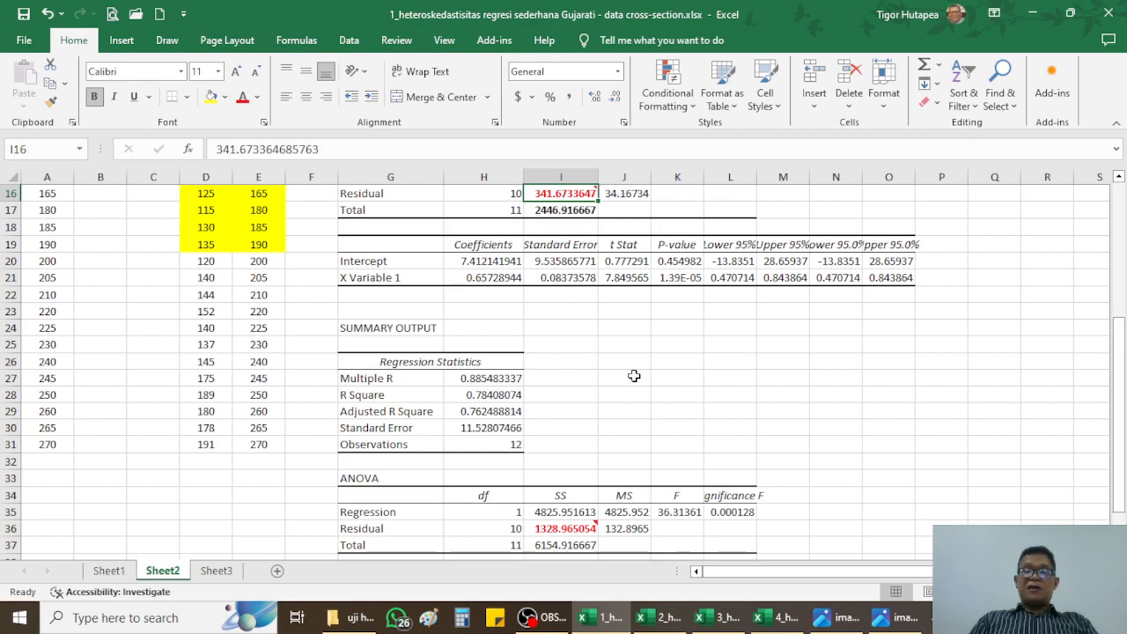
Calculate the RSS2/RSS1 ratio in J25 with the formula =I36/I16
click(622, 346)
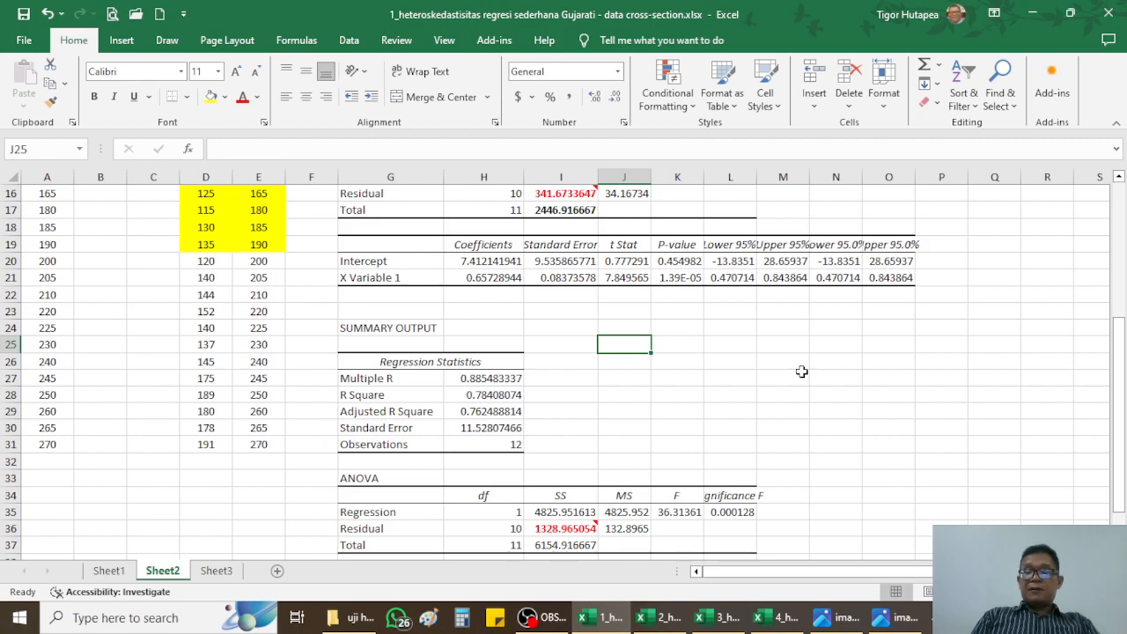
text(=)
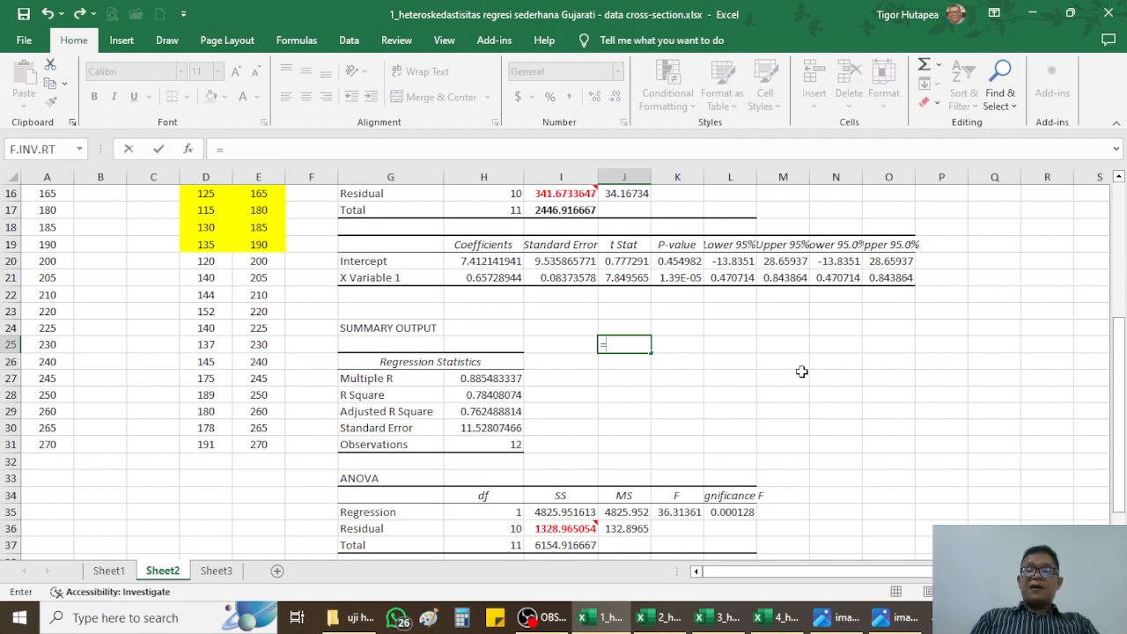
click(569, 528)
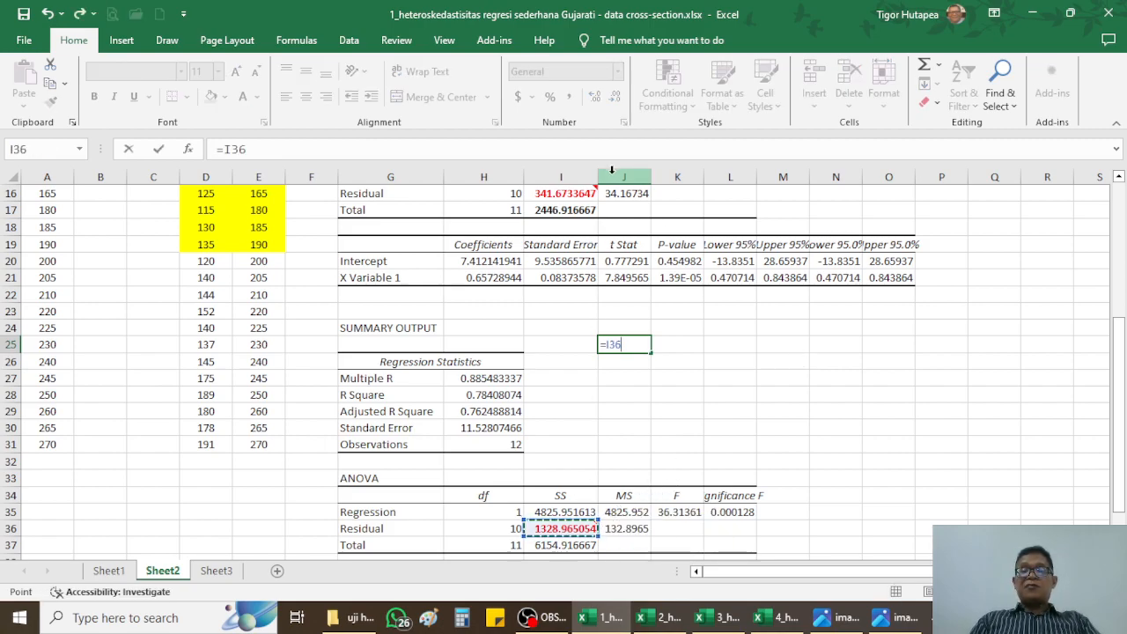
text(/)
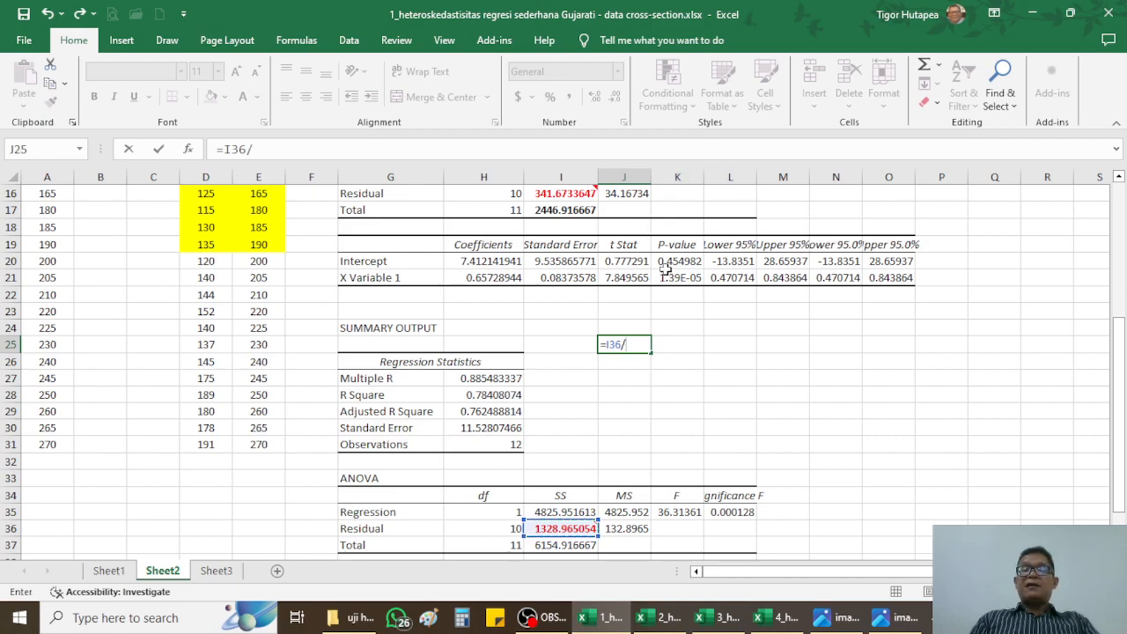
scroll(692, 319, up, 3)
click(549, 346)
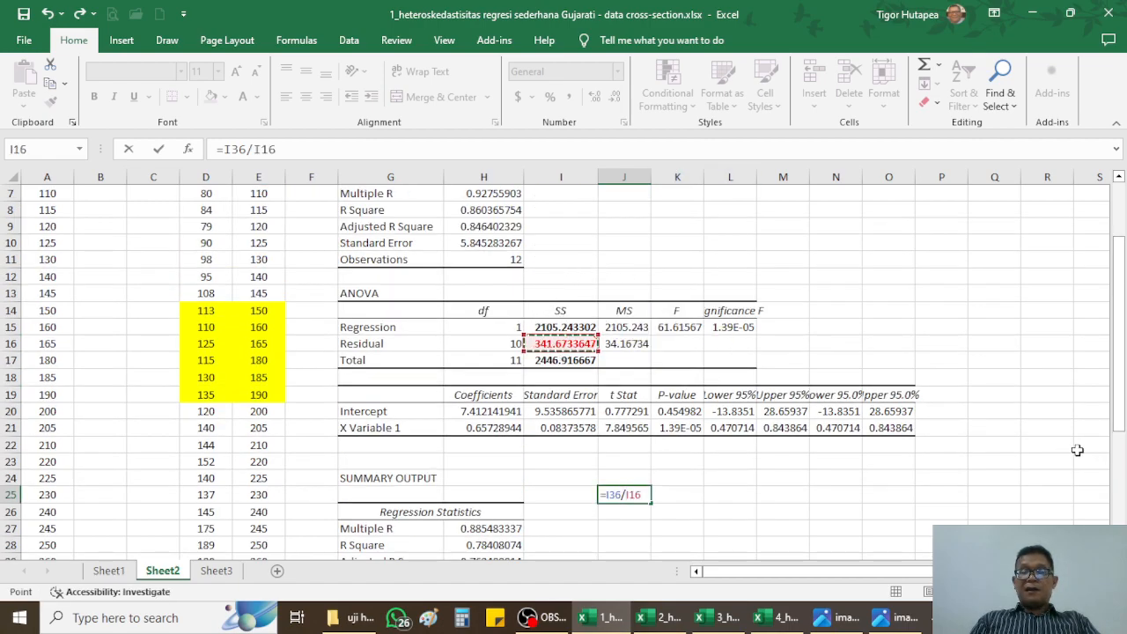
key(Return)
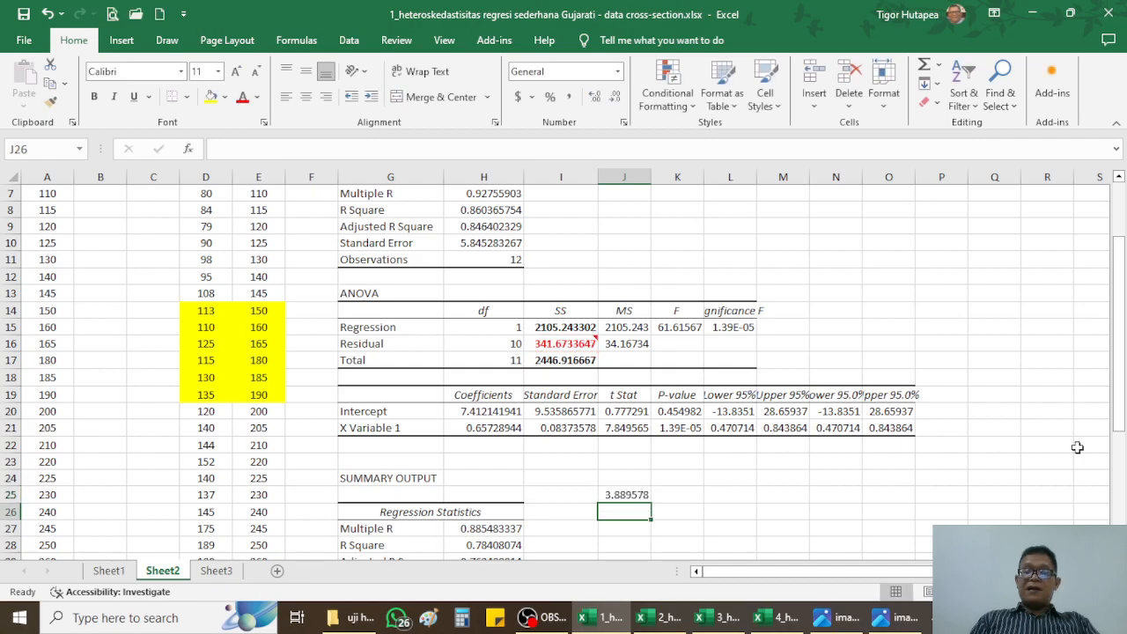
Format the ratio in J25 as bold blue text
click(633, 496)
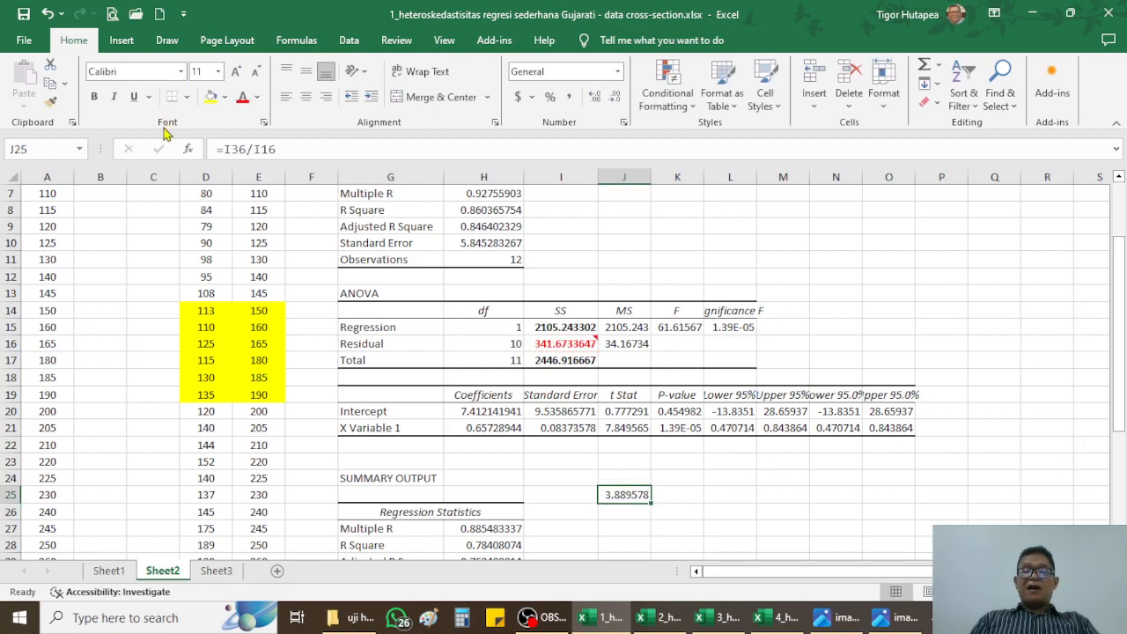
click(256, 97)
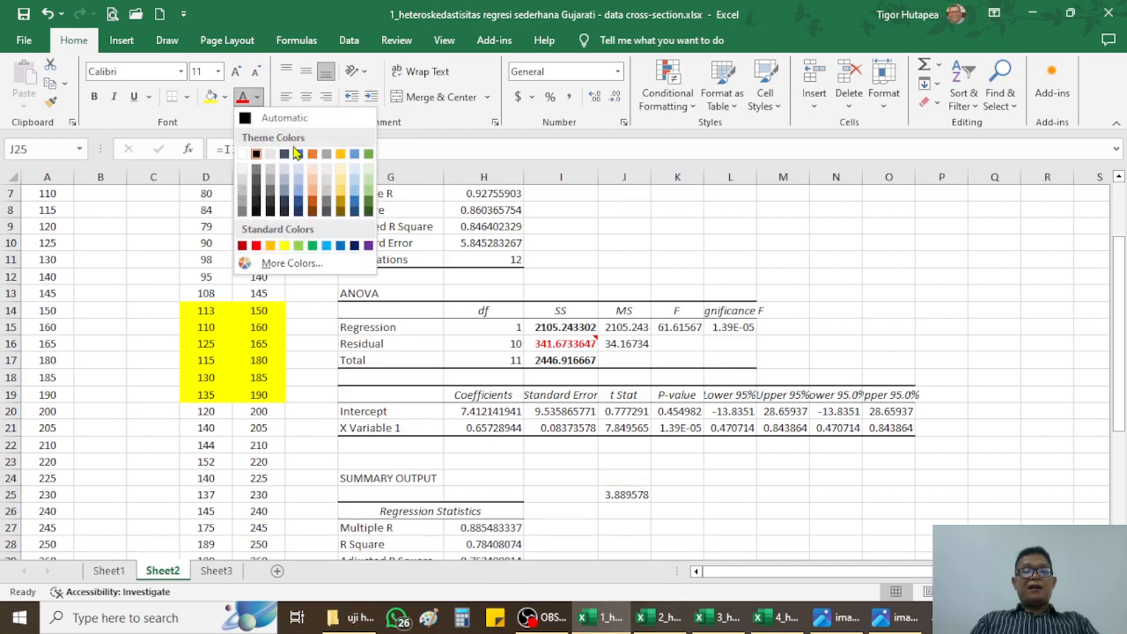
key(Escape)
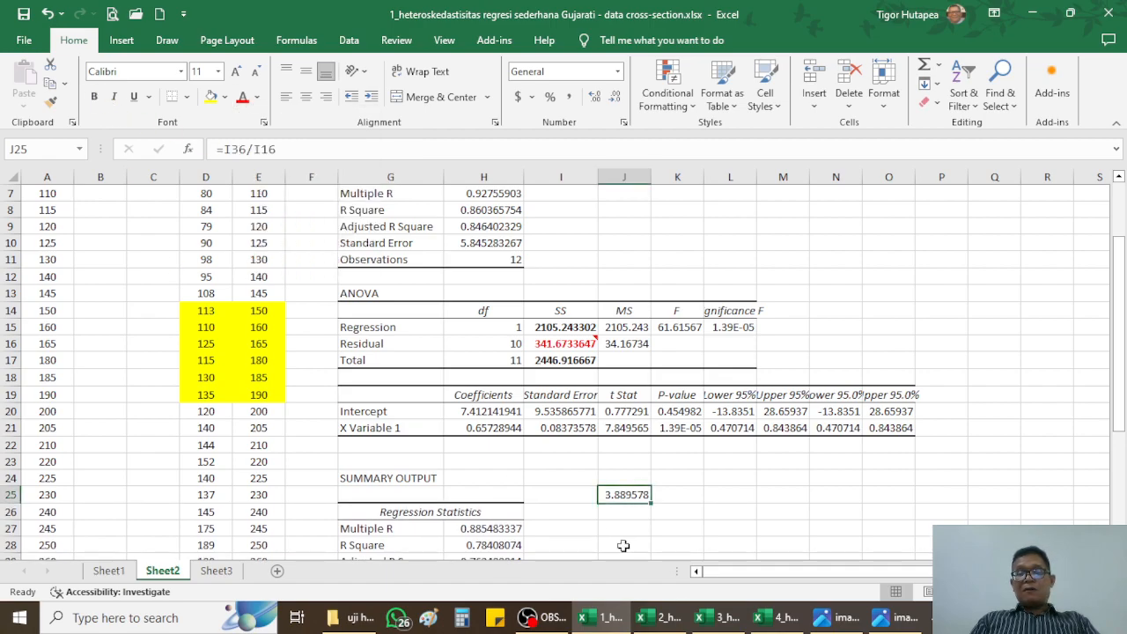
click(243, 96)
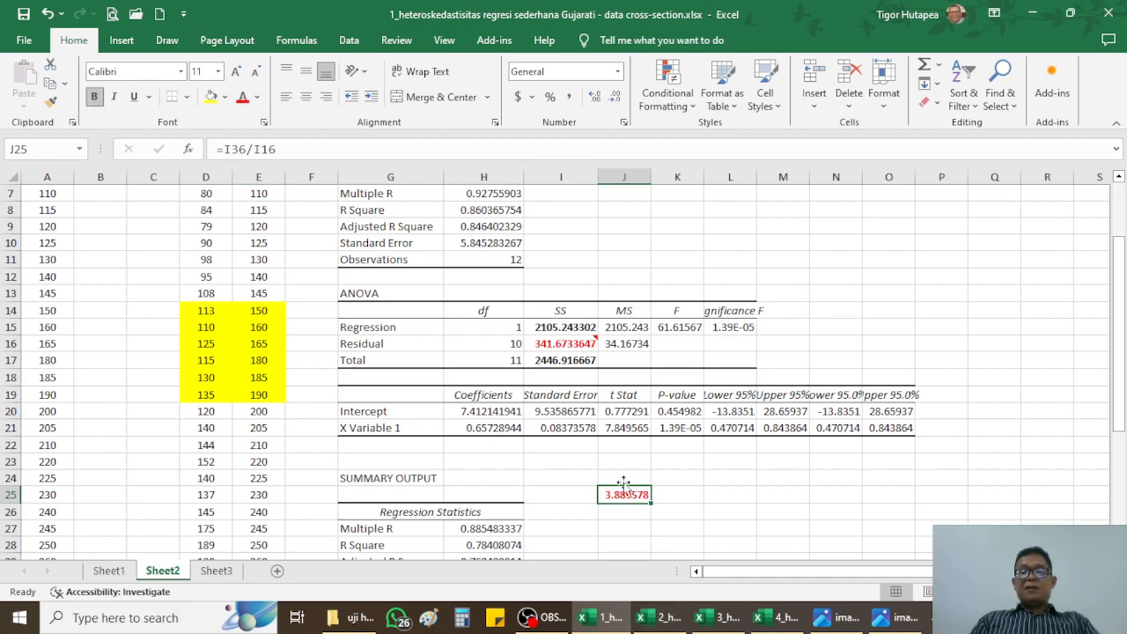
click(257, 97)
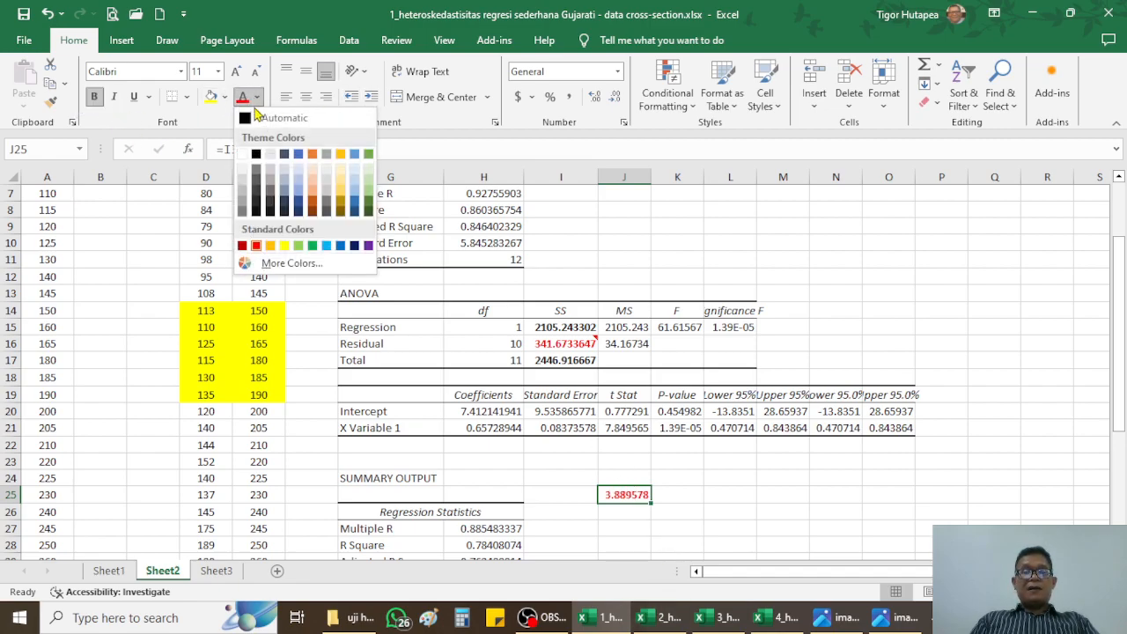
click(297, 147)
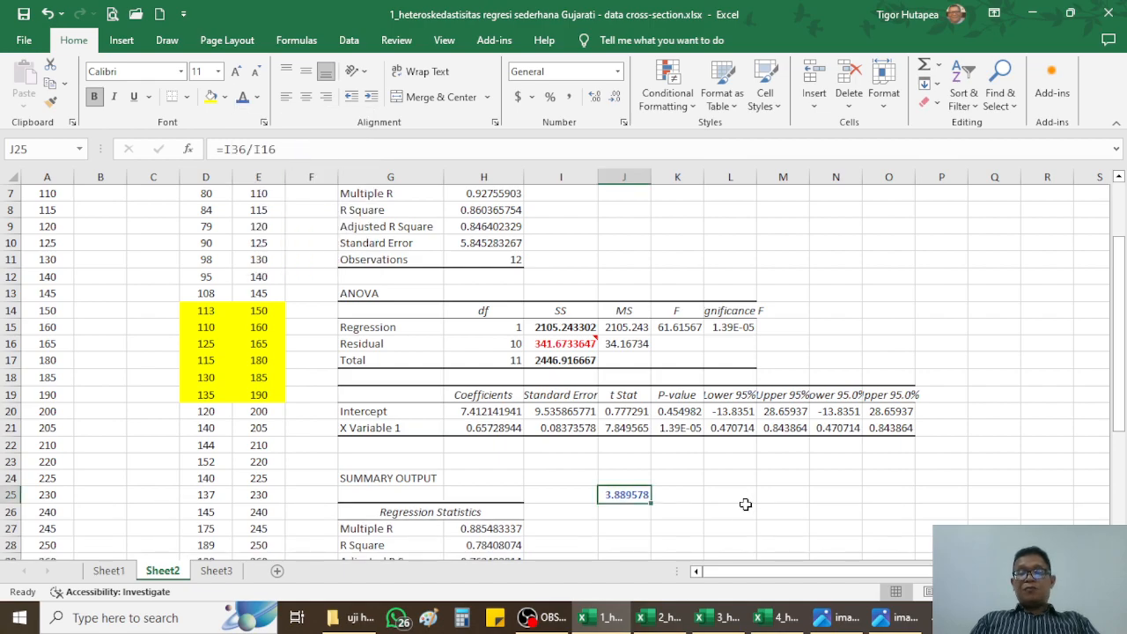
drag(746, 507, 784, 507)
scroll(795, 480, down, 2)
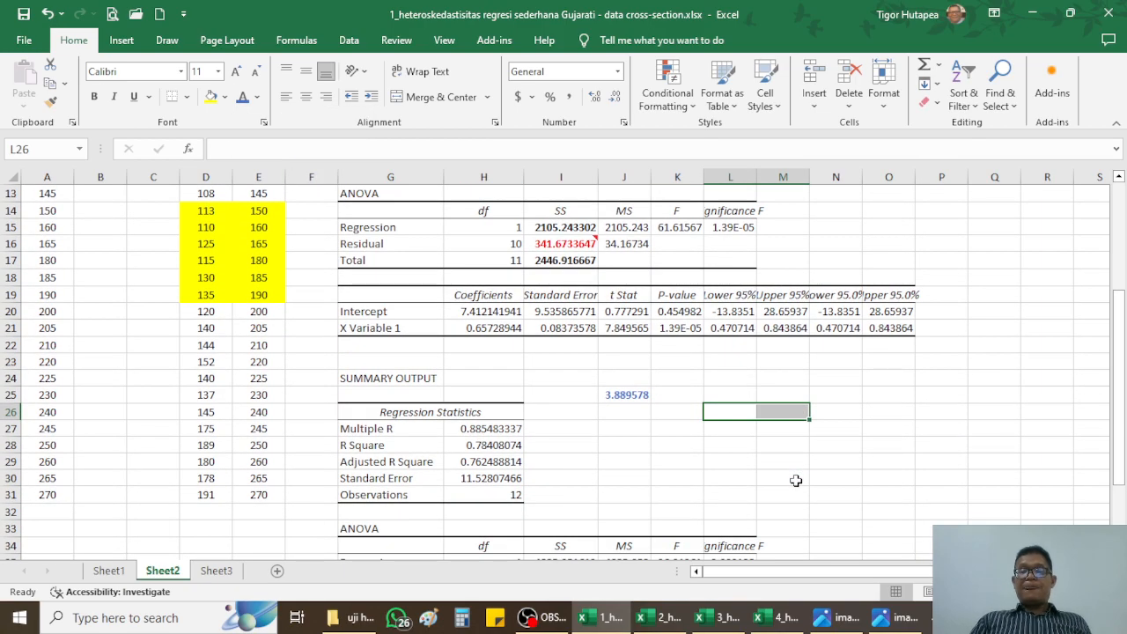
Compare the calculated ratio in J25 with the F-table value in the equation picture above the first regression output
click(613, 398)
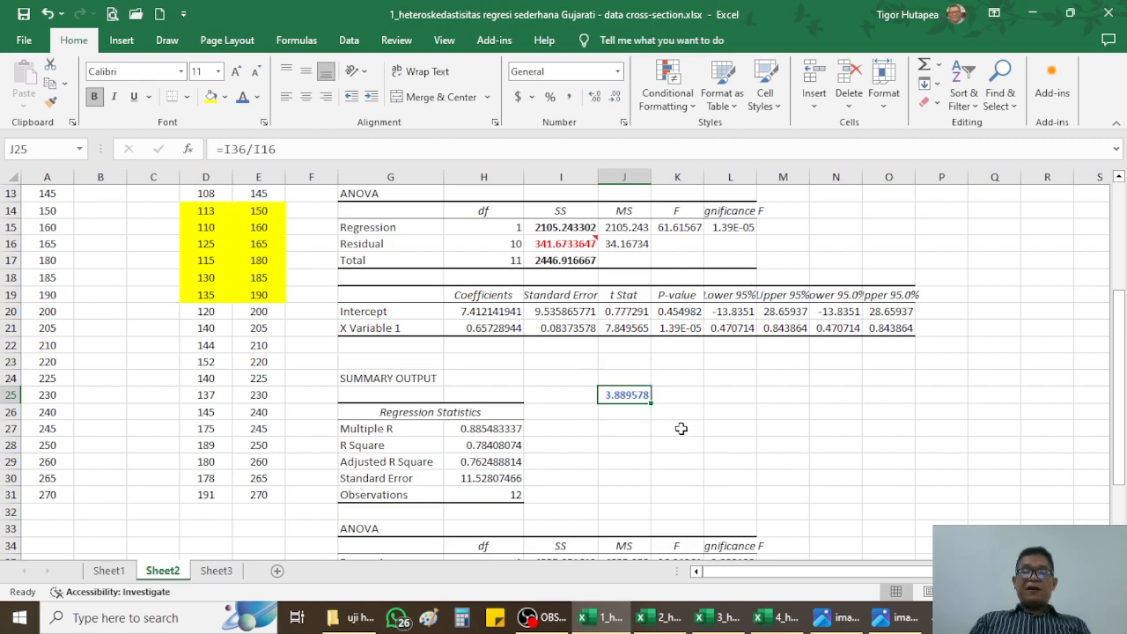
scroll(621, 370, up, 4)
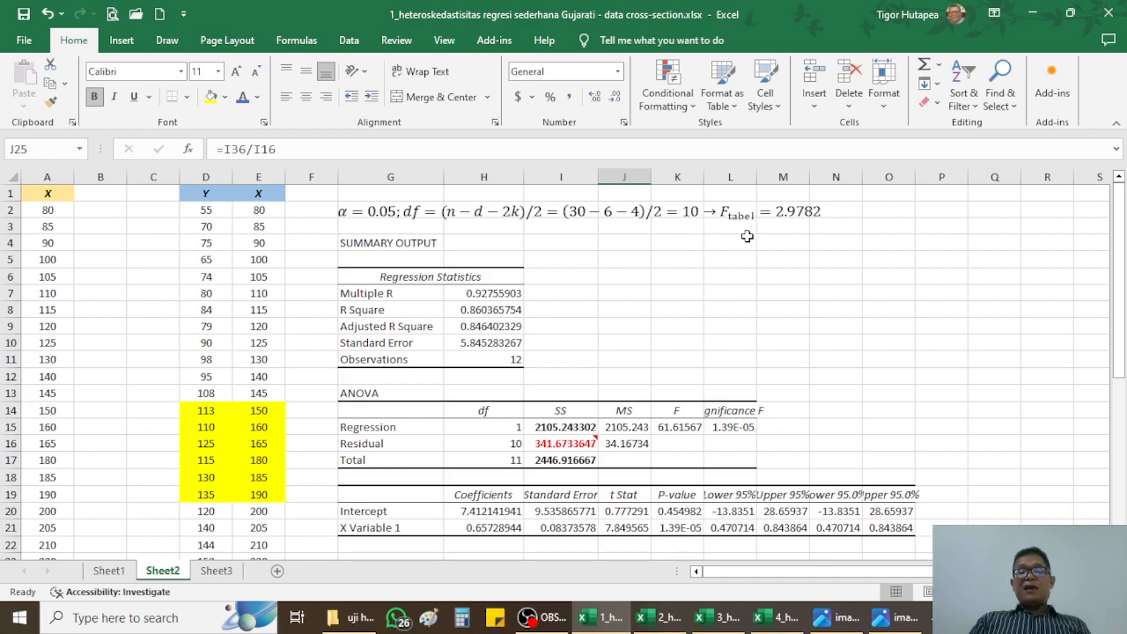
click(796, 210)
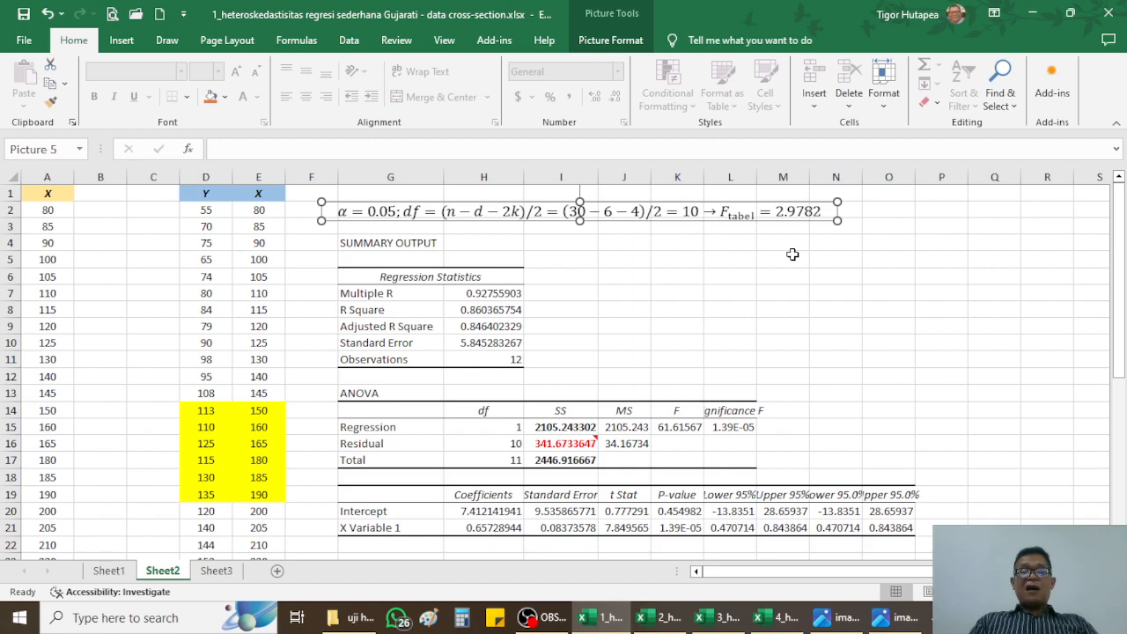
click(793, 255)
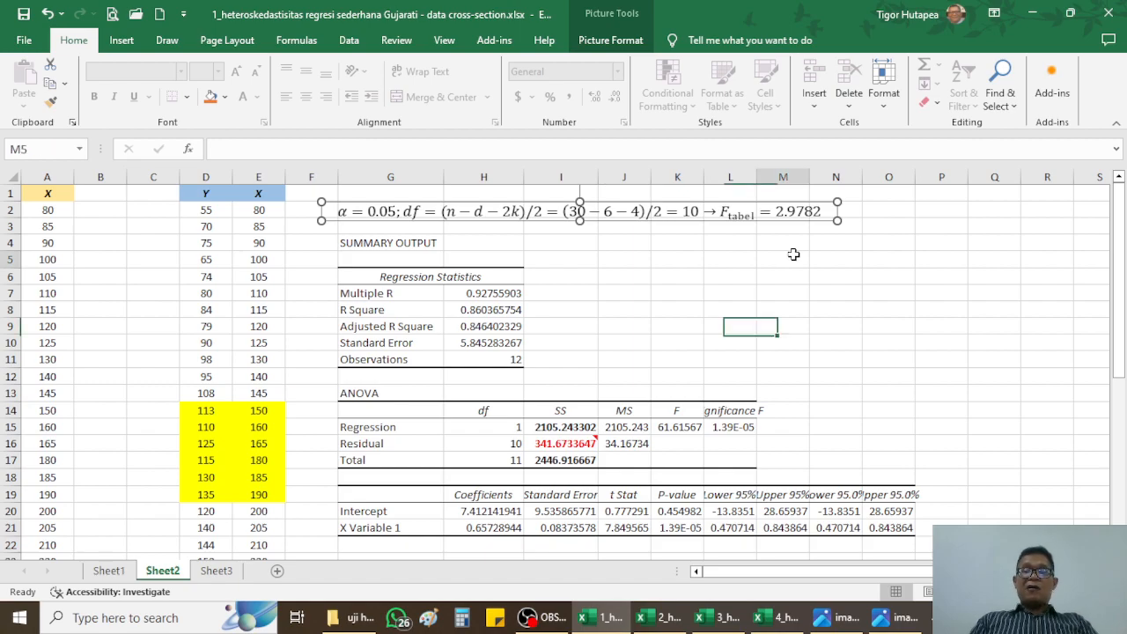
click(717, 261)
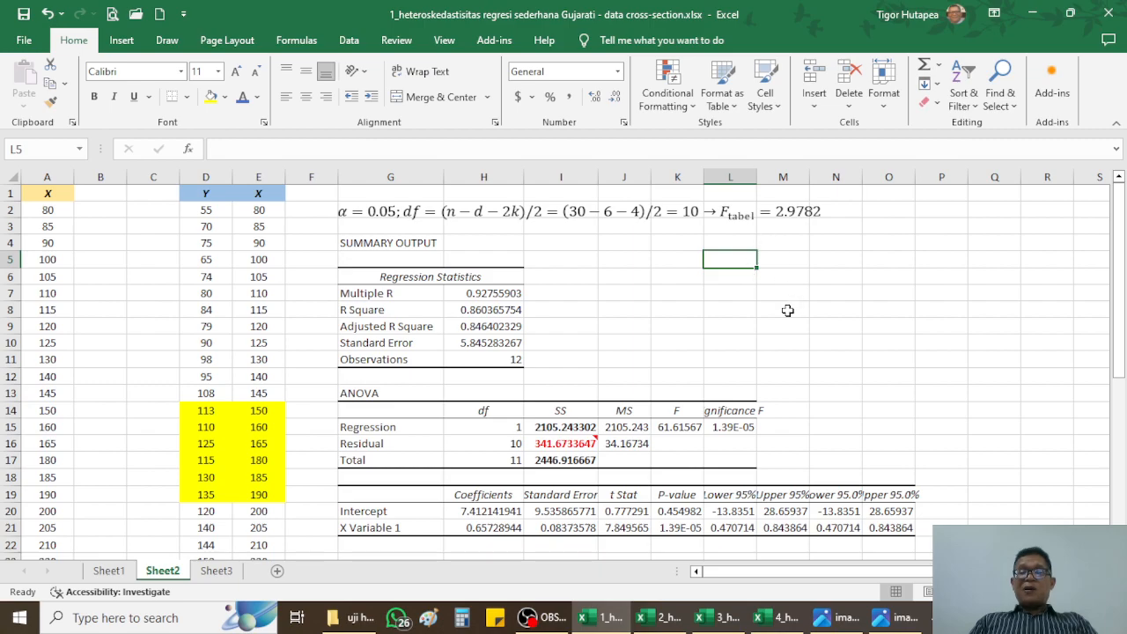
scroll(787, 310, down, 2)
click(624, 497)
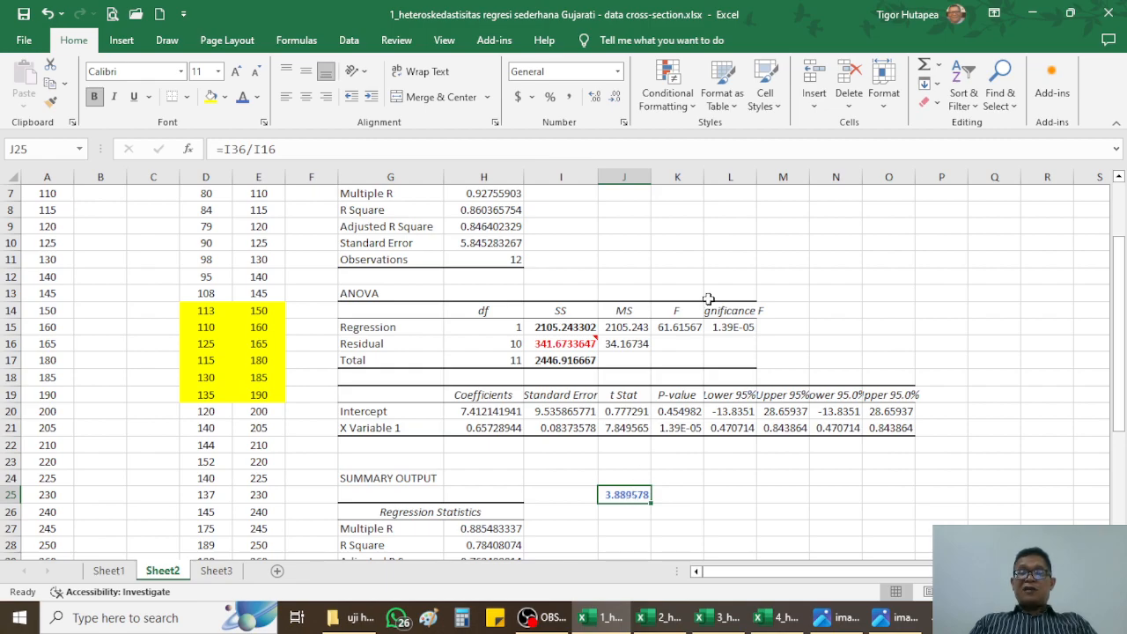
scroll(709, 300, up, 2)
click(809, 213)
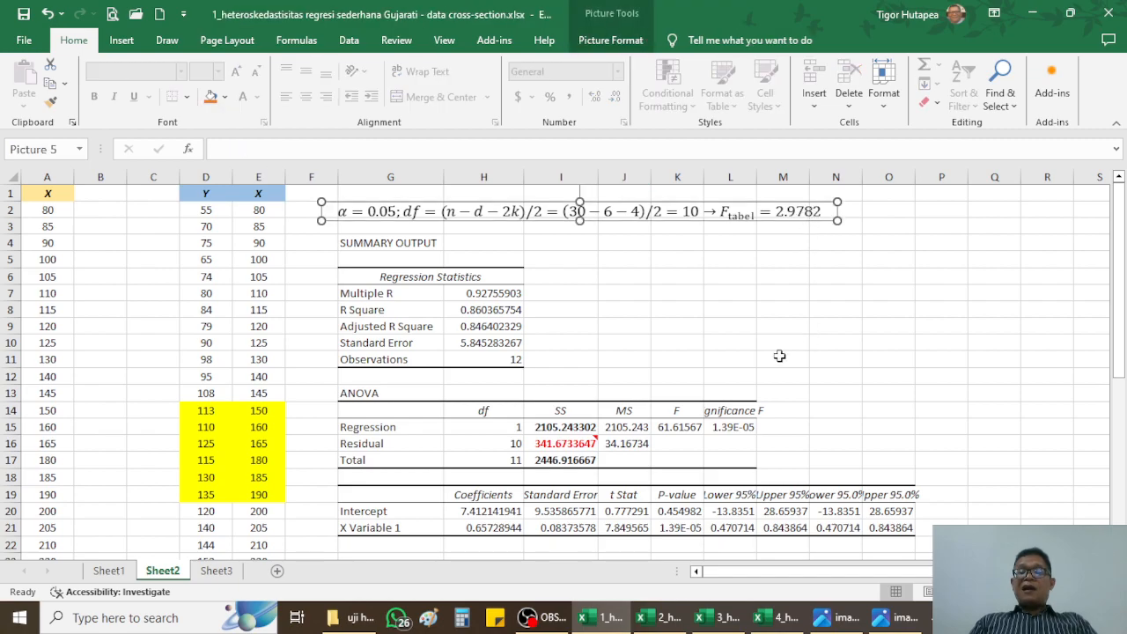
scroll(780, 355, down, 2)
click(634, 494)
scroll(867, 314, up, 2)
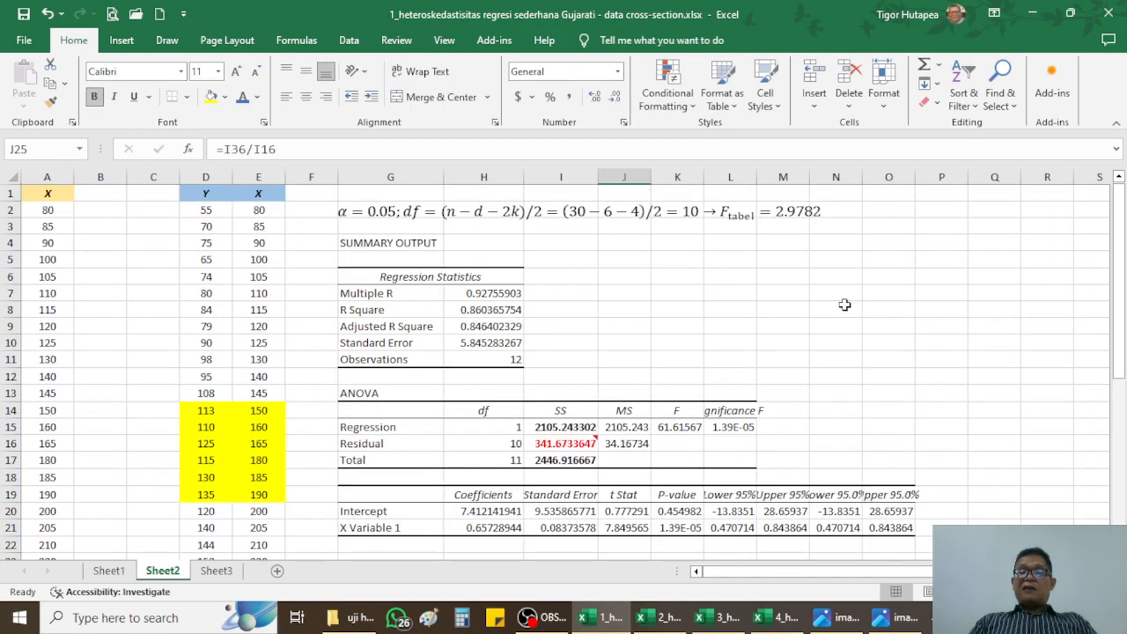
click(786, 215)
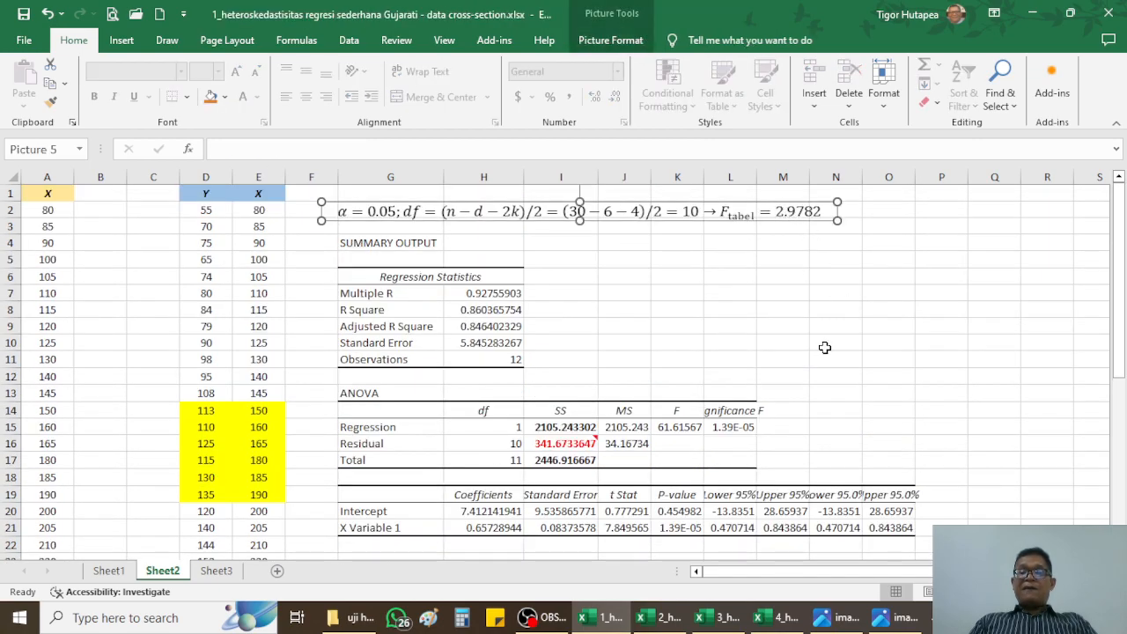
scroll(820, 350, down, 2)
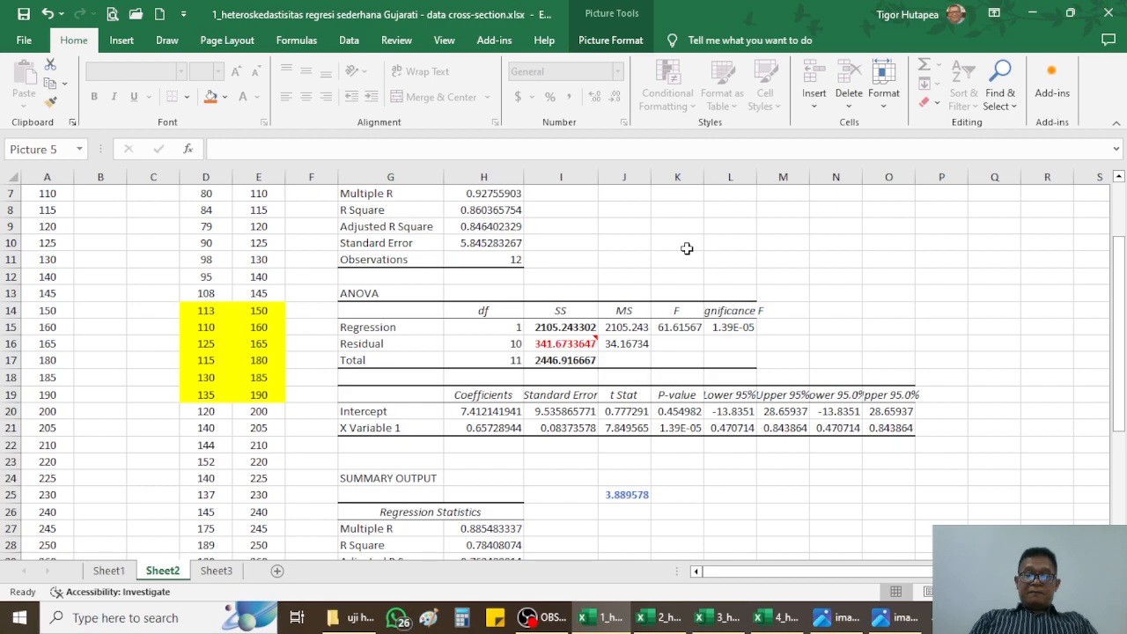
key(Escape)
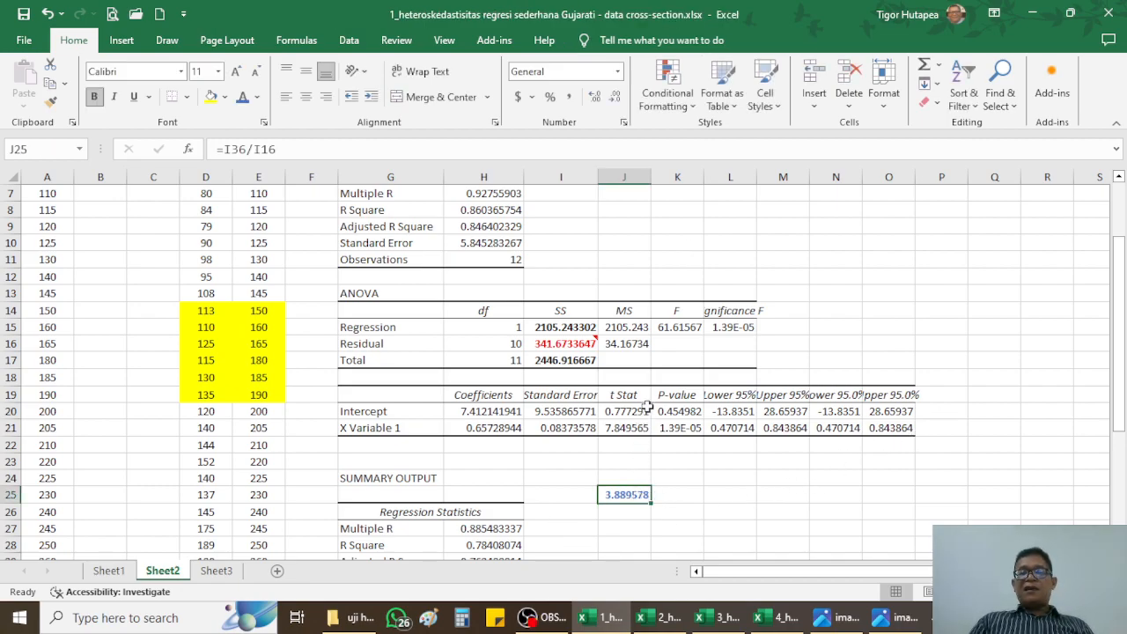
scroll(647, 407, up, 2)
click(785, 213)
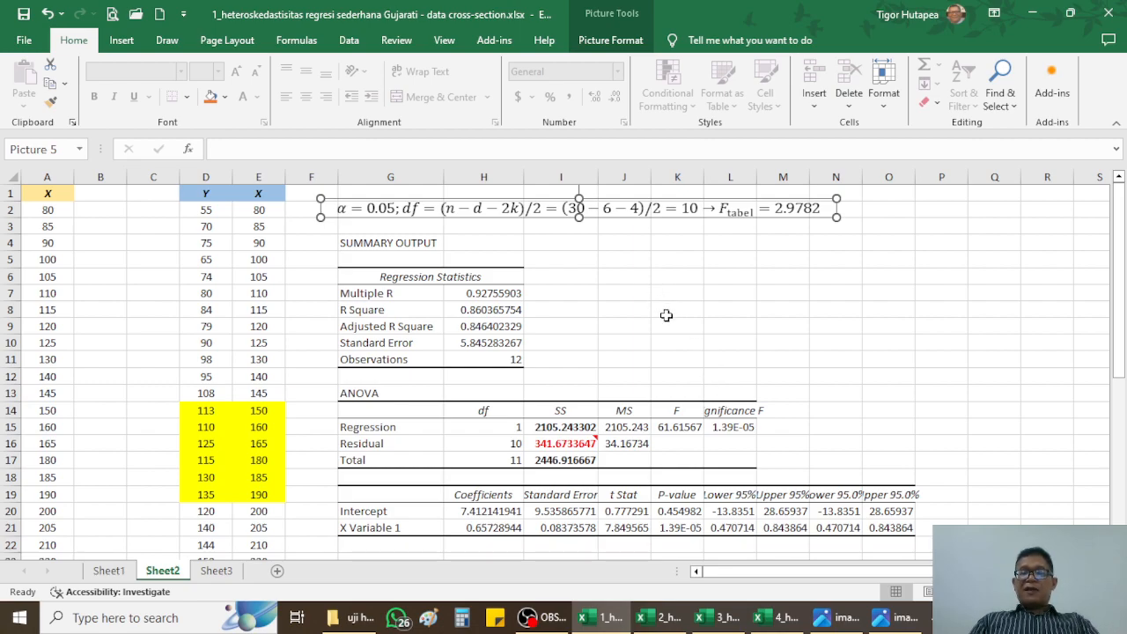
scroll(667, 315, down, 1)
scroll(678, 370, down, 3)
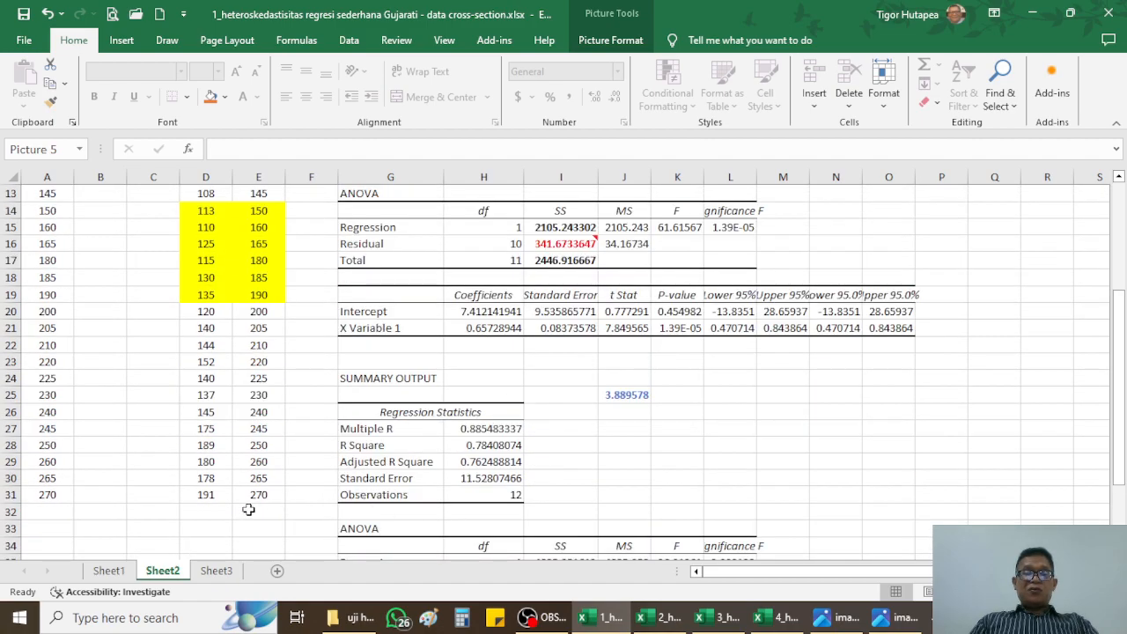
Review the full-sample regression output and its residuals on Sheet1
click(109, 570)
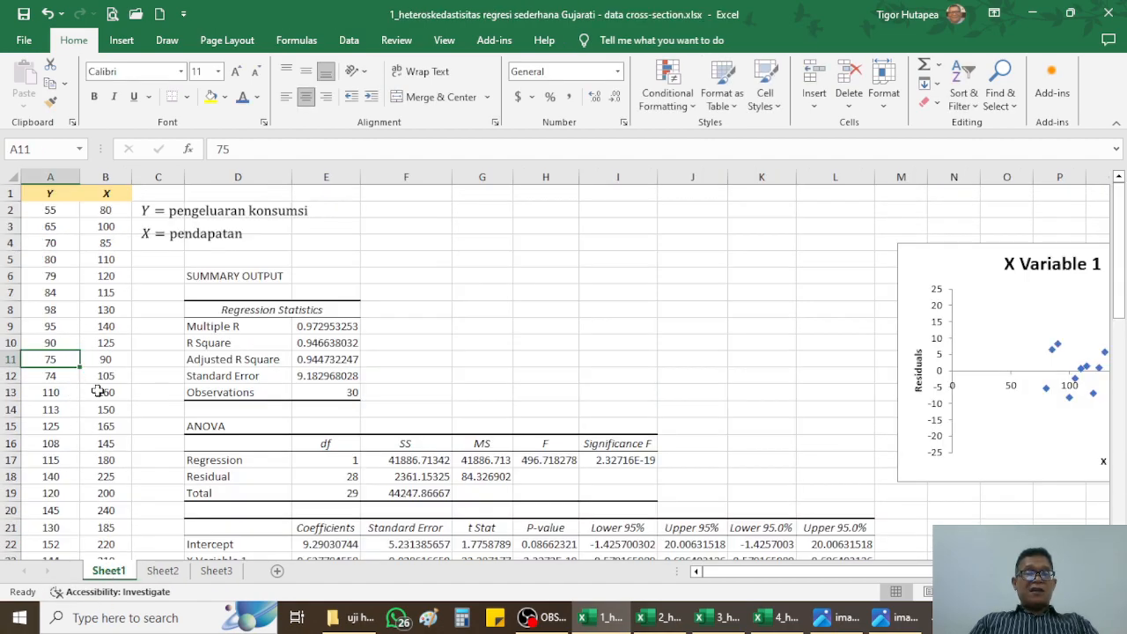
scroll(423, 465, down, 7)
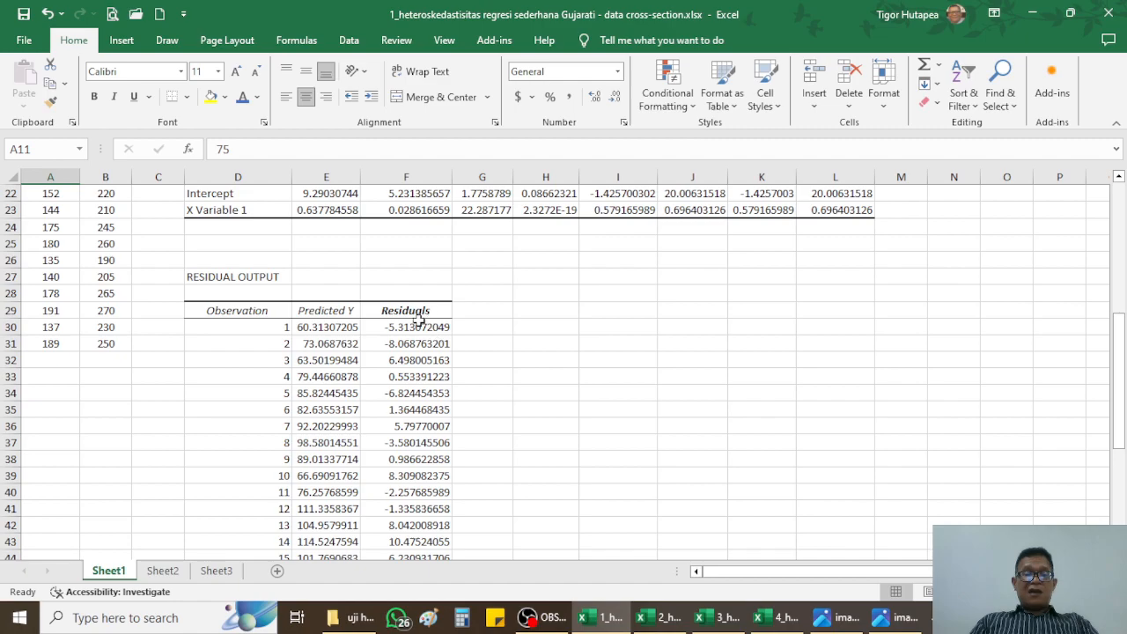
scroll(424, 334, down, 7)
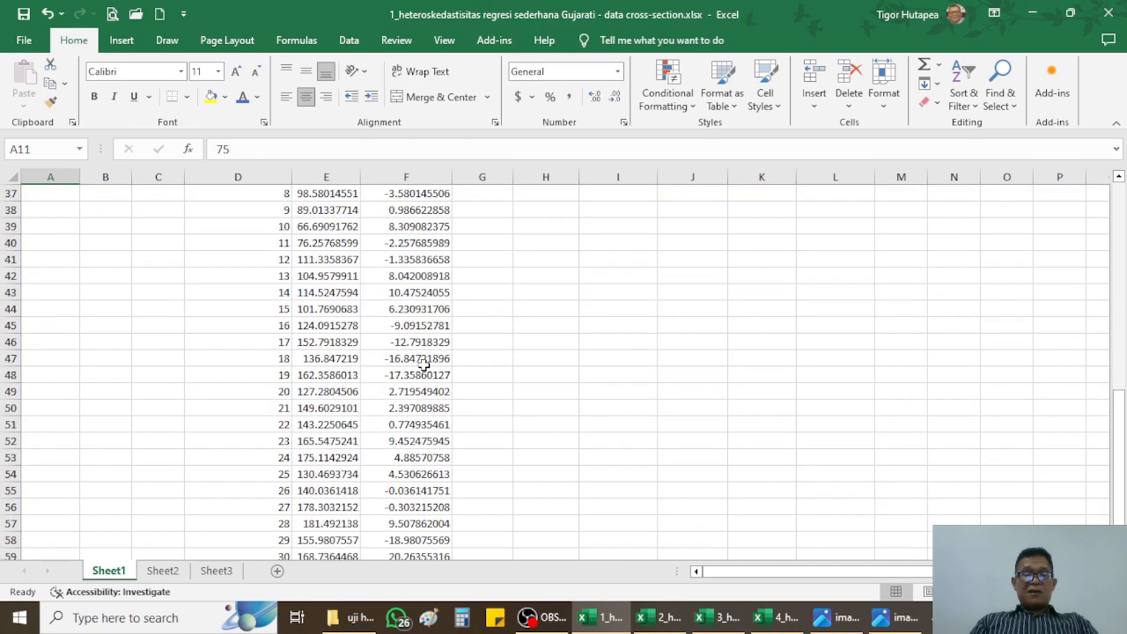
scroll(426, 358, up, 10)
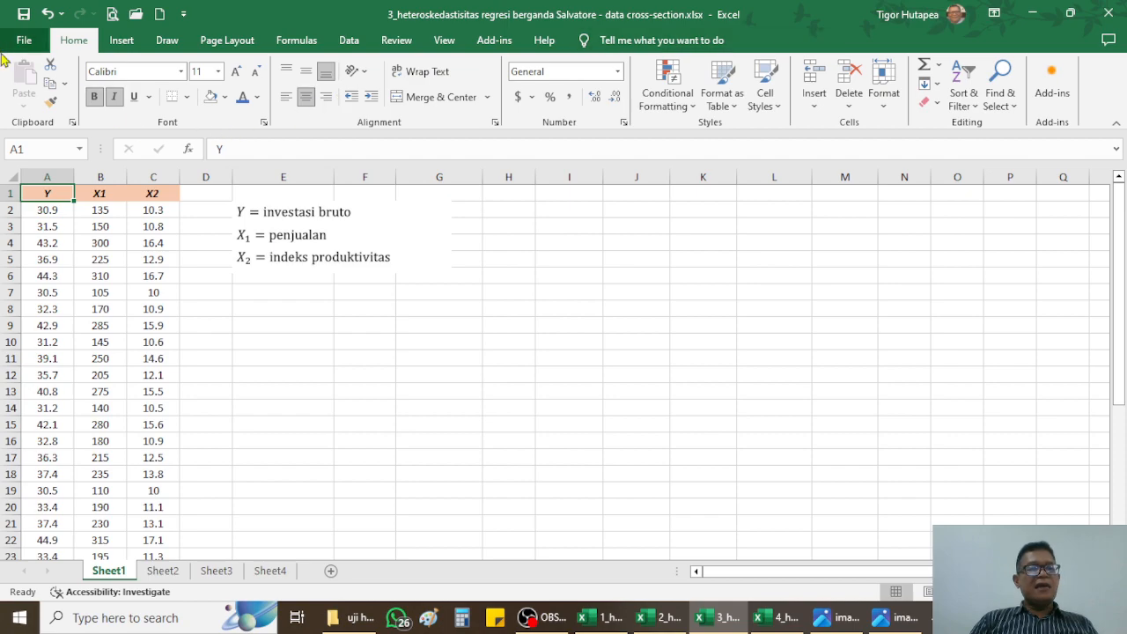
Open the Data Analysis tool list for the Y, X1 and X2 data on Sheet1 of the multiple regression workbook
click(102, 194)
click(146, 197)
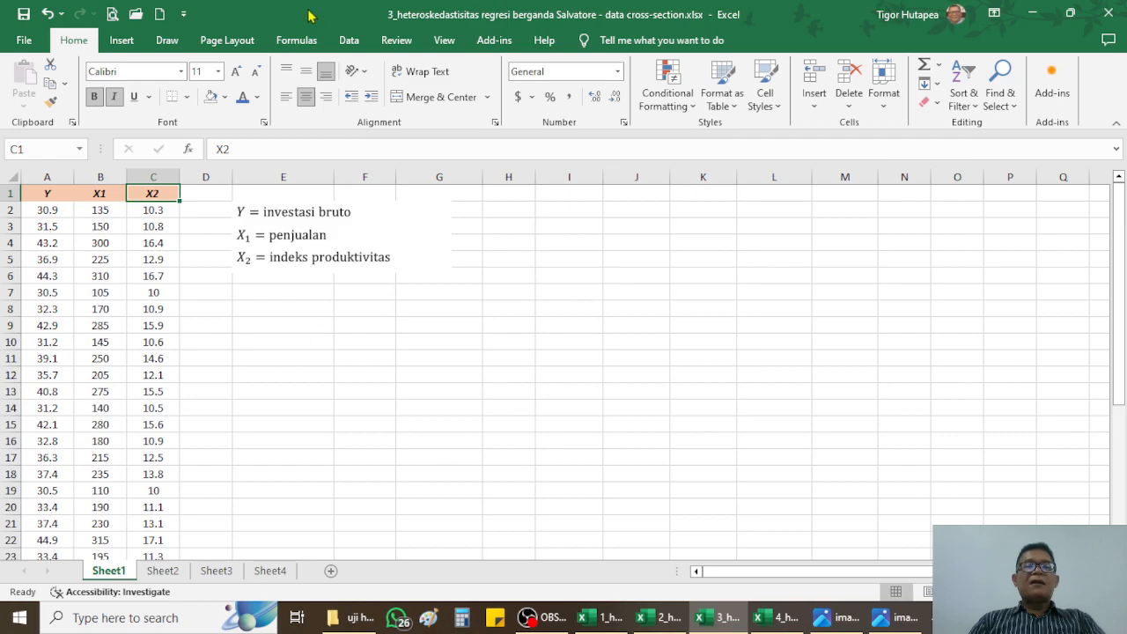
click(350, 44)
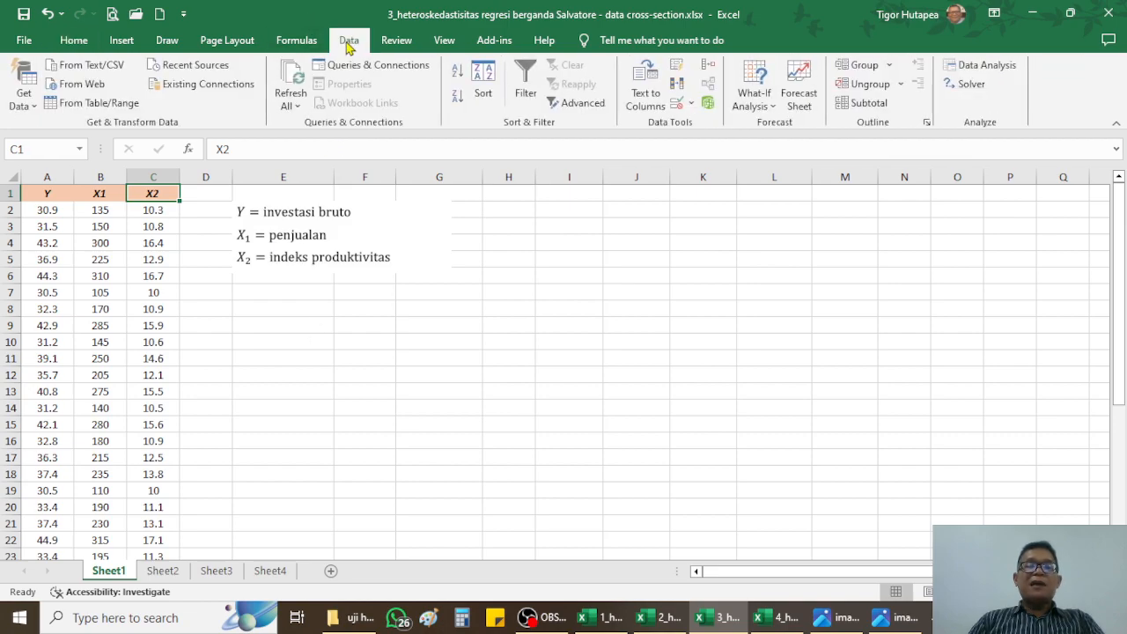
click(990, 67)
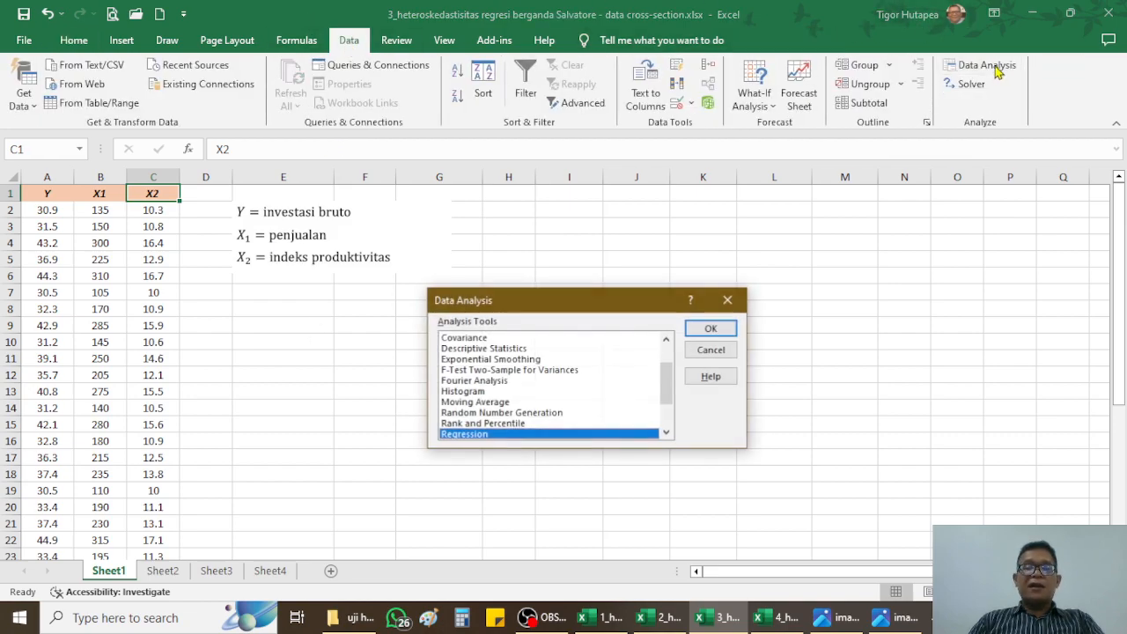
Choose Regression as the data analysis tool and open its settings
click(480, 412)
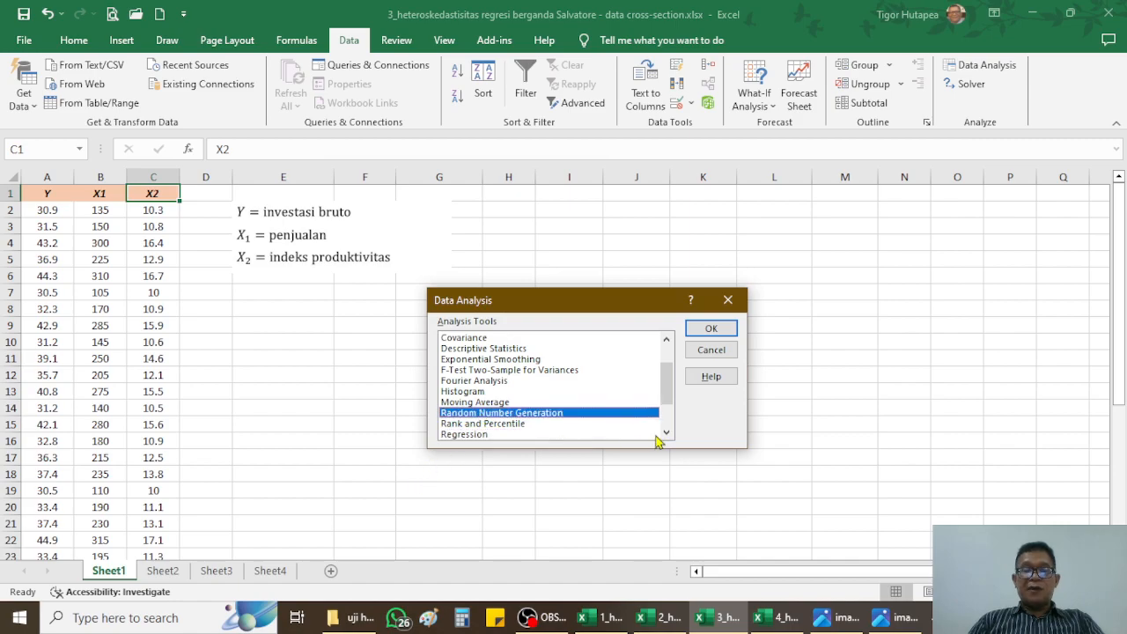
key(Down)
key(Down)
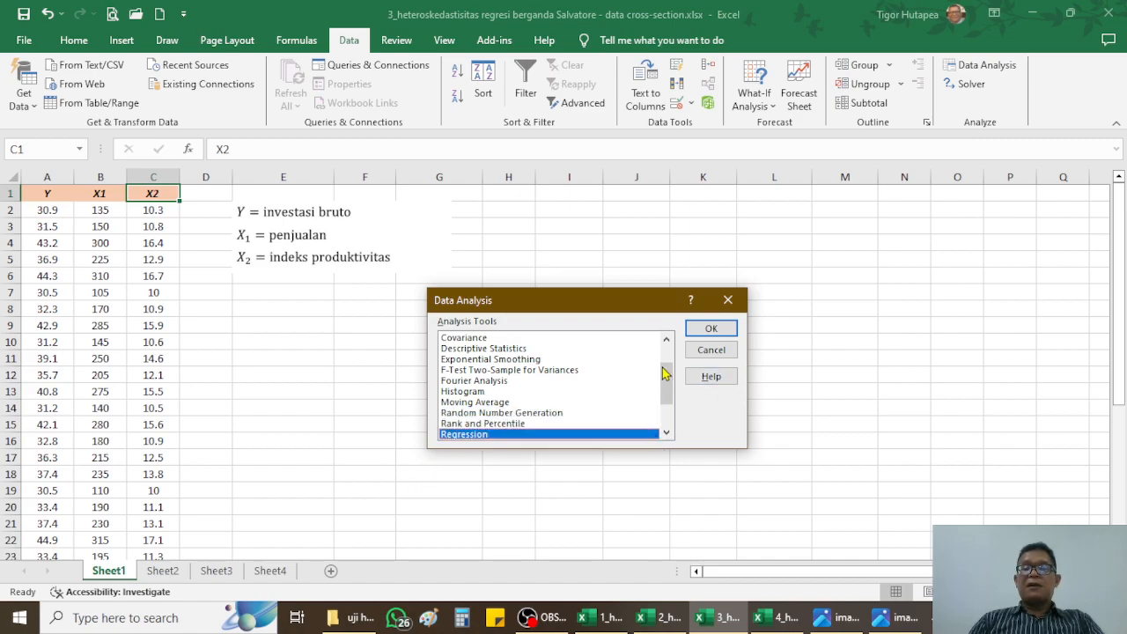
click(709, 329)
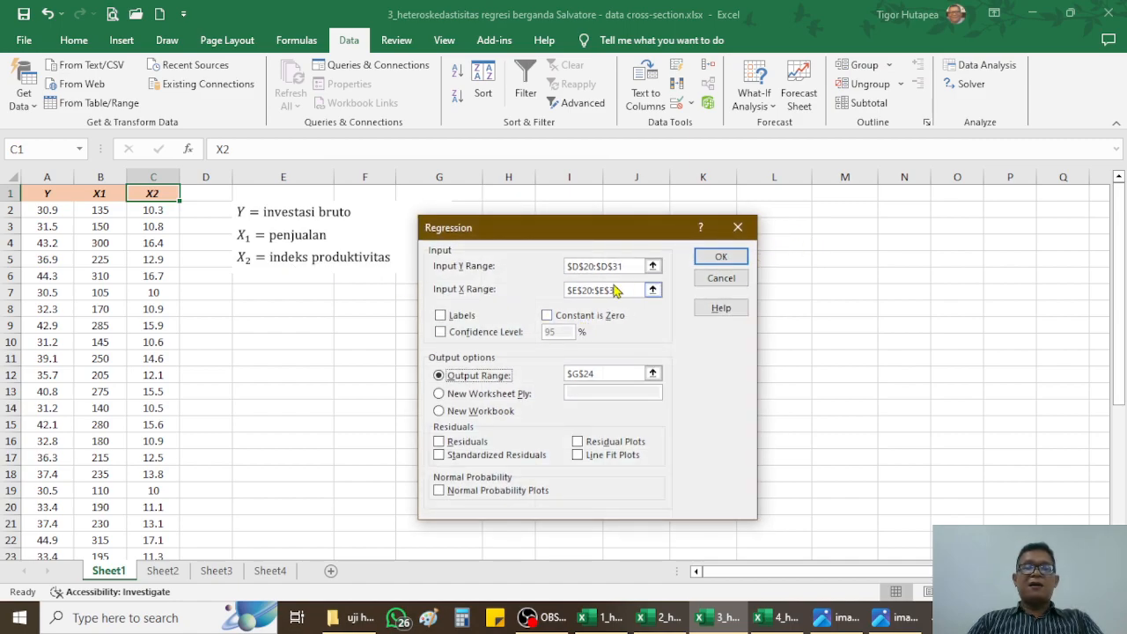
Set the regression's Input Y Range to the Y values in A2:A36, replacing the old range
click(625, 267)
key(BackSpace)
key(BackSpace)
key(BackSpace)
key(BackSpace)
key(BackSpace)
key(BackSpace)
key(BackSpace)
key(BackSpace)
key(BackSpace)
key(BackSpace)
key(BackSpace)
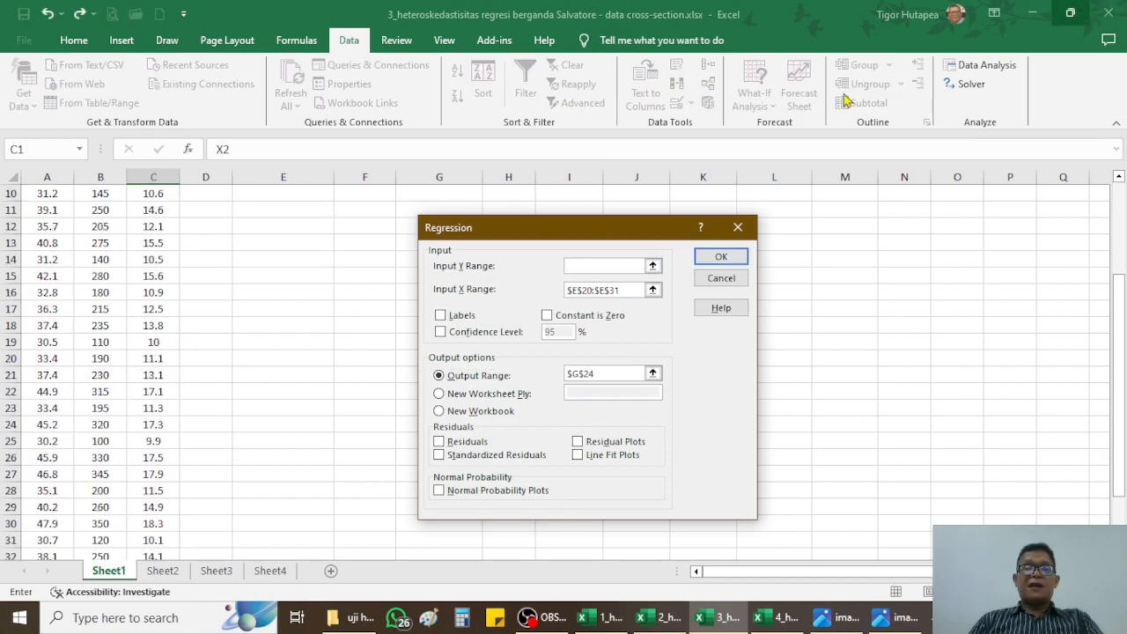
scroll(20, 290, up, 3)
click(39, 209)
key(shift+Down)
key(shift+Down)
key(shift+Down)
key(shift+Down)
key(shift+Down)
key(shift+Down)
key(shift+Down)
key(shift+Down)
key(shift+Down)
key(shift+Down)
key(shift+Down)
key(shift+Down)
key(shift+Down)
key(shift+Down)
key(shift+Down)
key(shift+Down)
key(shift+Down)
key(shift+Down)
key(shift+Down)
key(shift+Down)
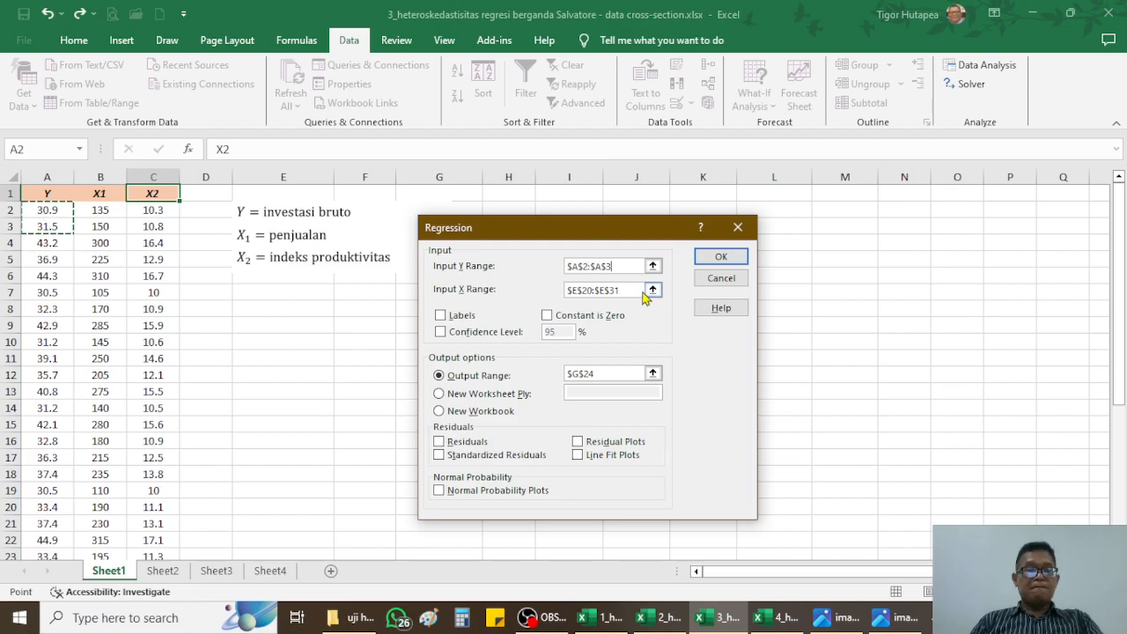
key(shift+Down)
key(shift+Down)
key(shift+Down)
key(shift+Down)
key(shift+Down)
key(shift+Down)
key(shift+Down)
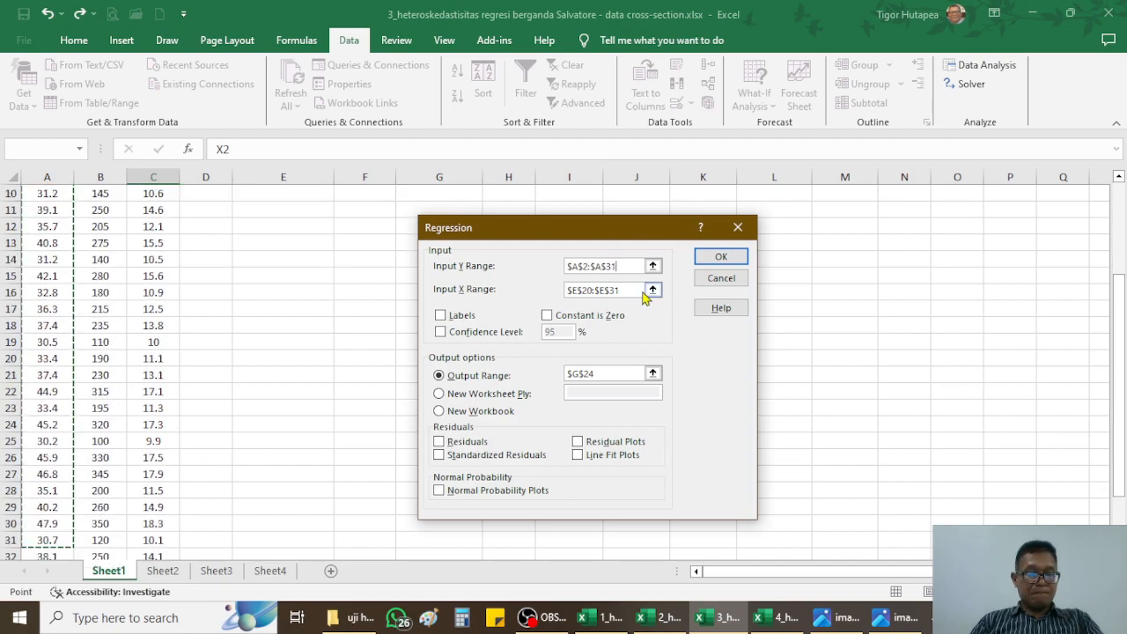
key(shift+Up)
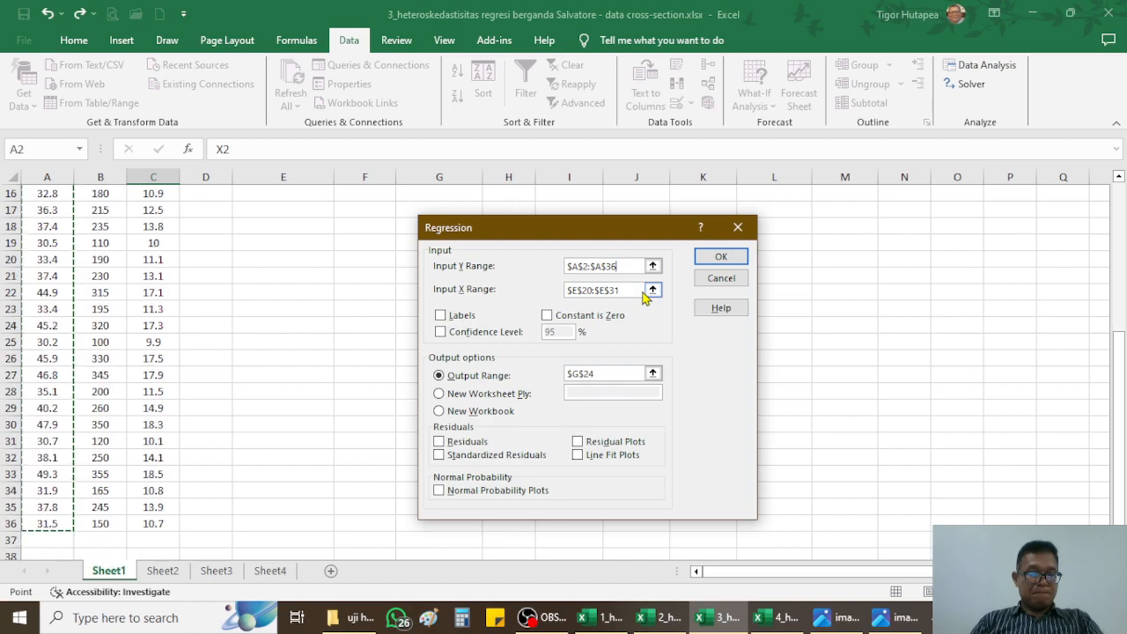
Set the regression's Input X Range to the X1 and X2 values in B2:C36, replacing the old range
click(629, 289)
key(BackSpace)
key(BackSpace)
key(BackSpace)
key(BackSpace)
key(BackSpace)
key(BackSpace)
key(BackSpace)
key(BackSpace)
scroll(101, 317, up, 5)
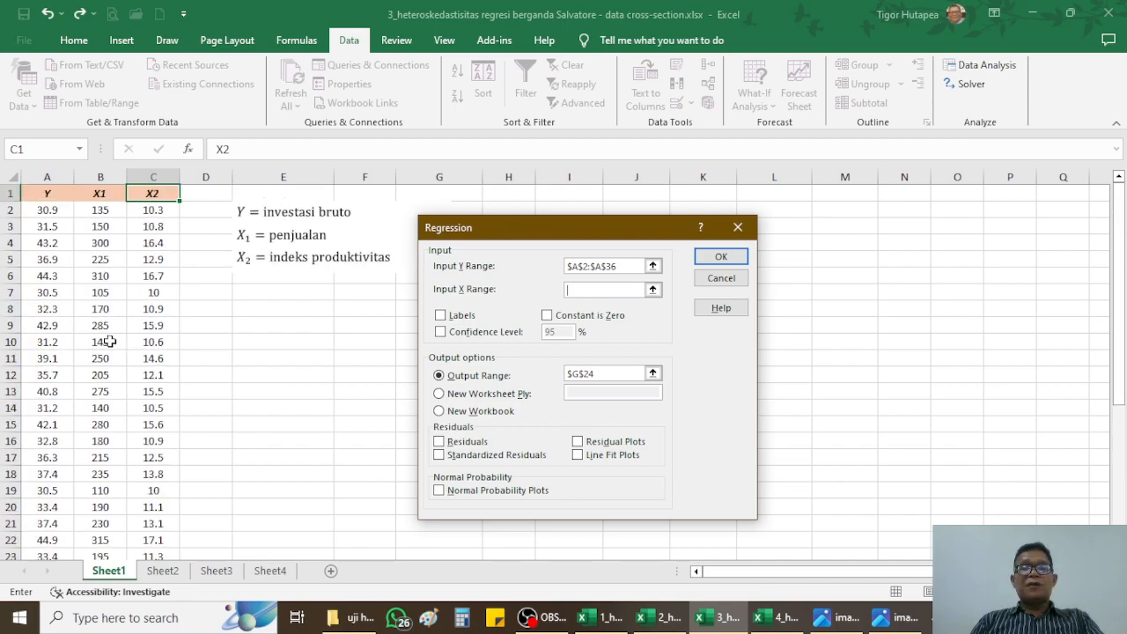
click(95, 195)
click(97, 210)
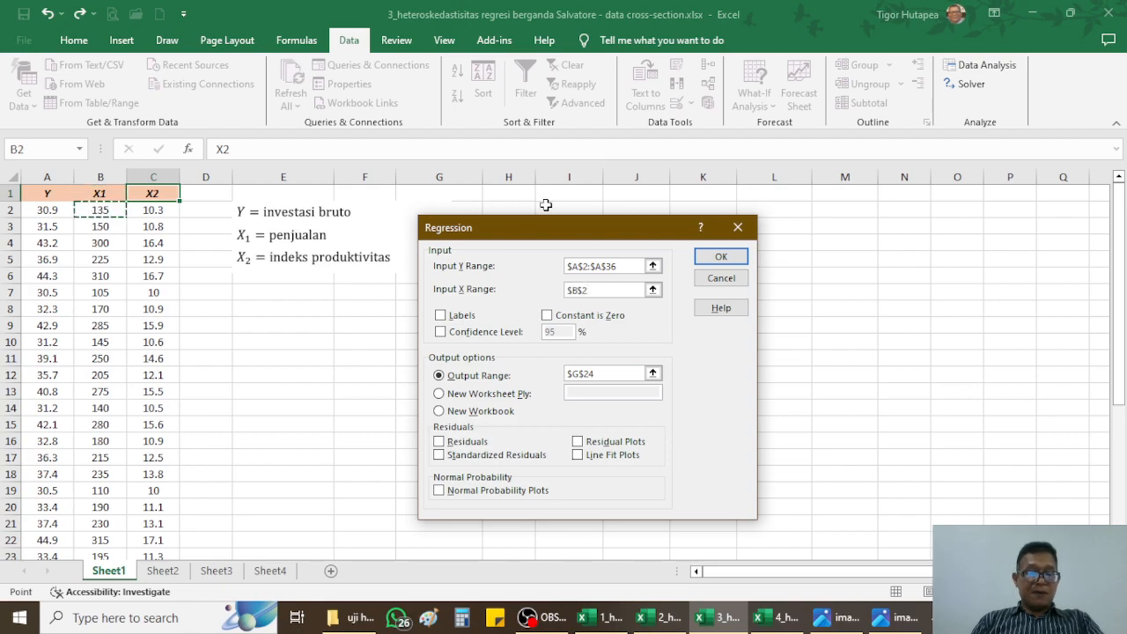
key(shift+Right)
key(shift+Down)
key(shift+Down)
key(shift+Down)
key(shift+Down)
key(shift+Down)
key(shift+Down)
key(shift+Down)
key(shift+Down)
key(shift+Down)
key(shift+Down)
key(shift+Down)
key(shift+Down)
key(shift+Down)
key(shift+Down)
key(shift+Down)
key(shift+Down)
key(shift+Down)
key(shift+Down)
key(shift+Down)
key(shift+Down)
key(shift+Down)
key(shift+Down)
key(shift+Down)
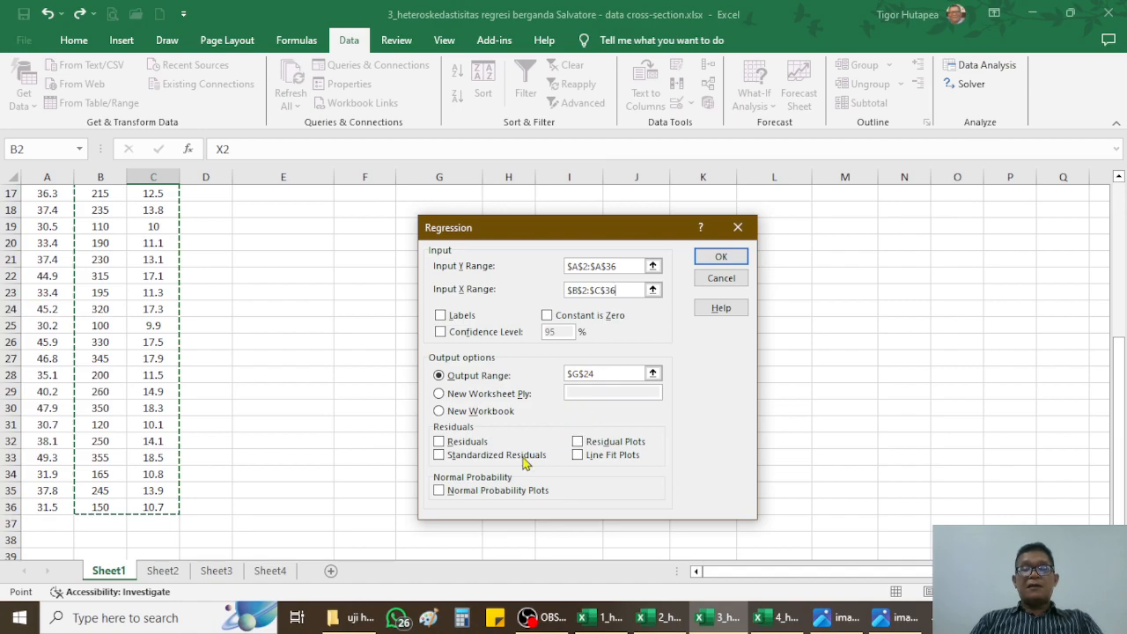
Include Residuals and Residual Plots, and run the regression with its output range starting at cell E7
click(439, 442)
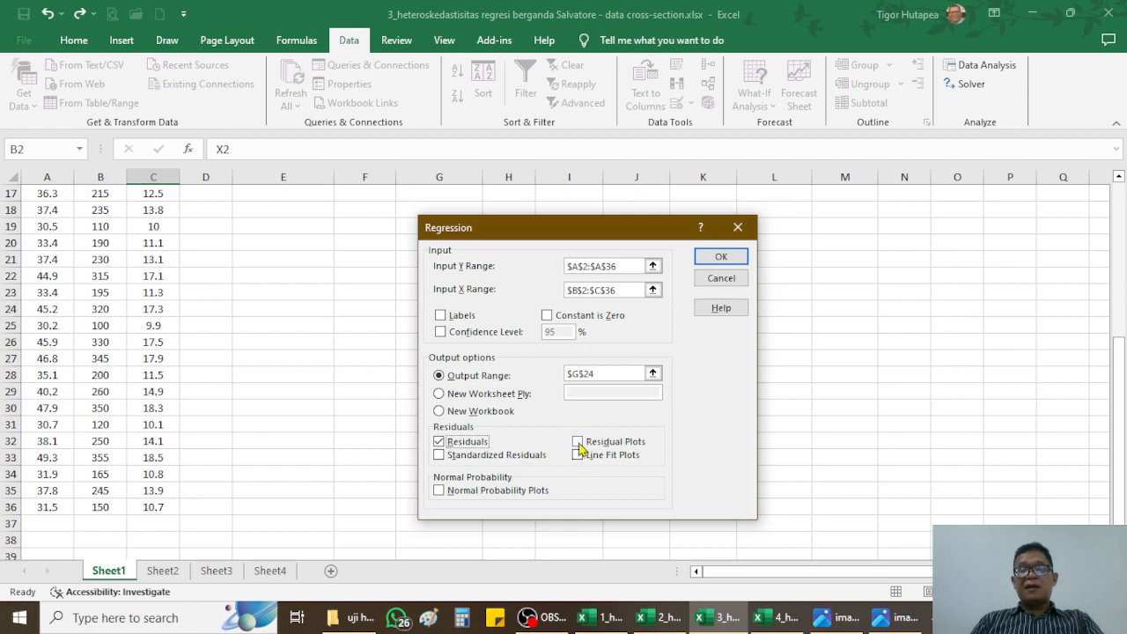
click(578, 442)
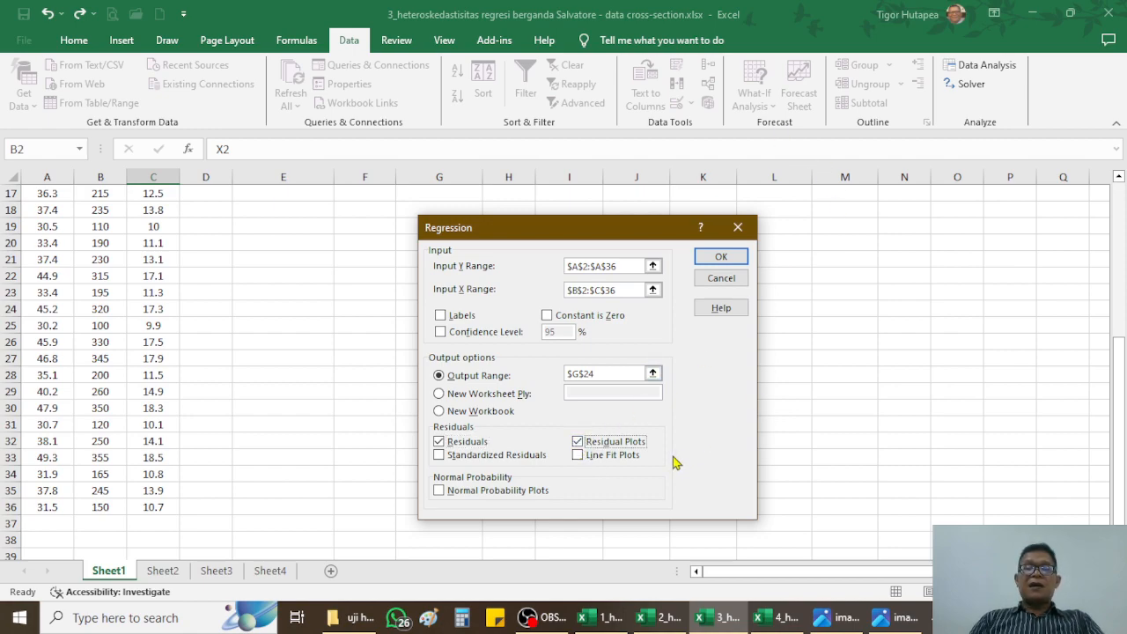
click(635, 373)
key(BackSpace)
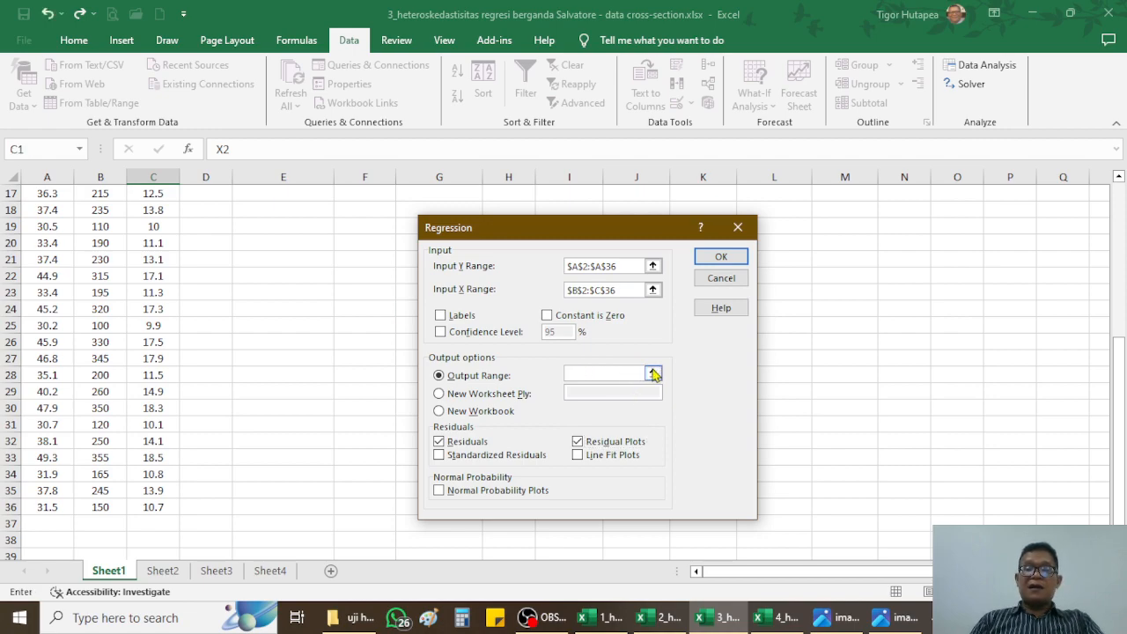
click(653, 373)
scroll(277, 365, up, 5)
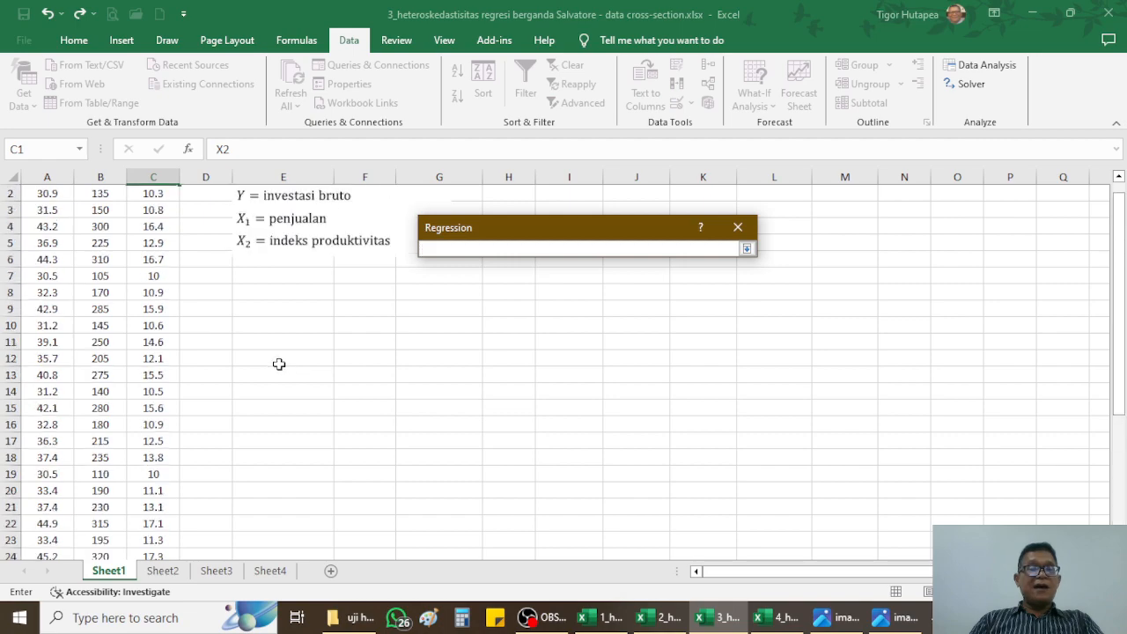
click(256, 293)
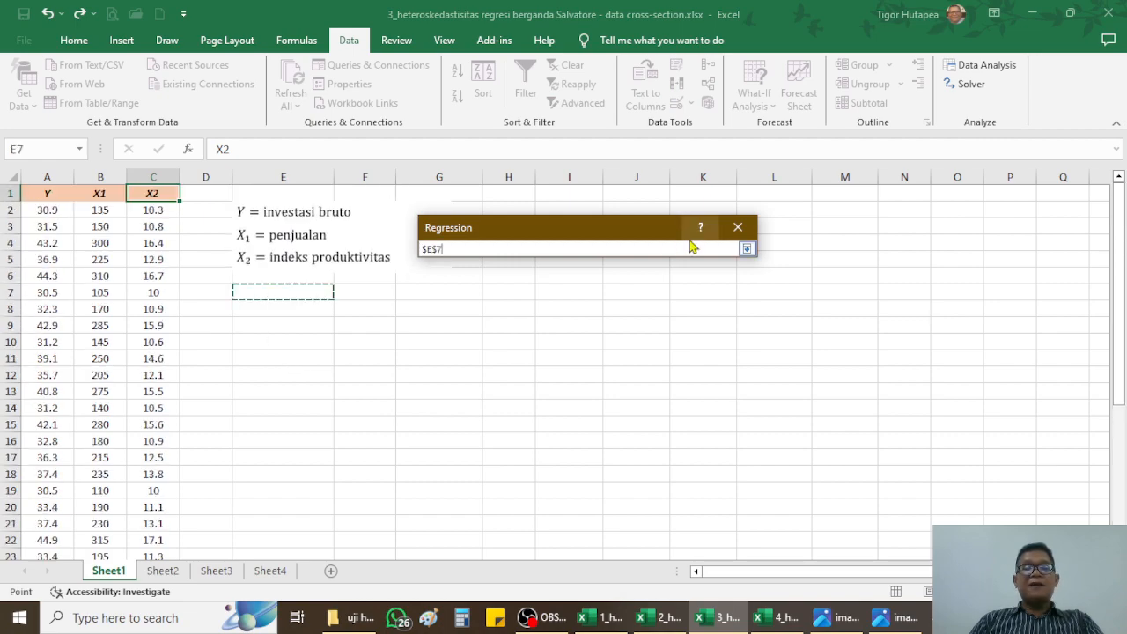
click(747, 249)
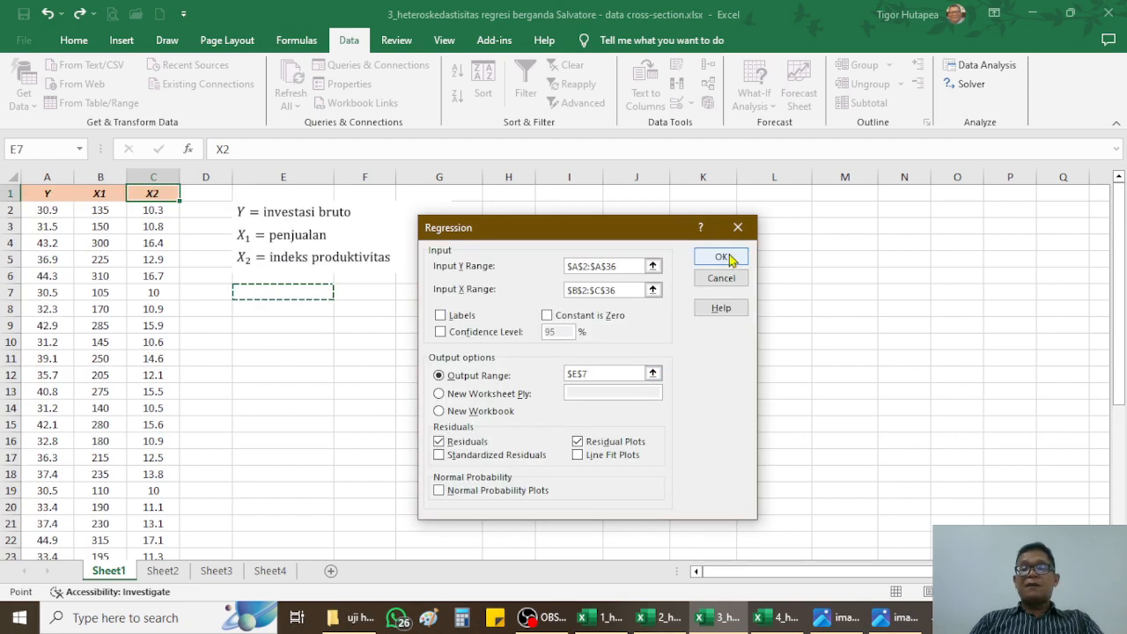
click(722, 257)
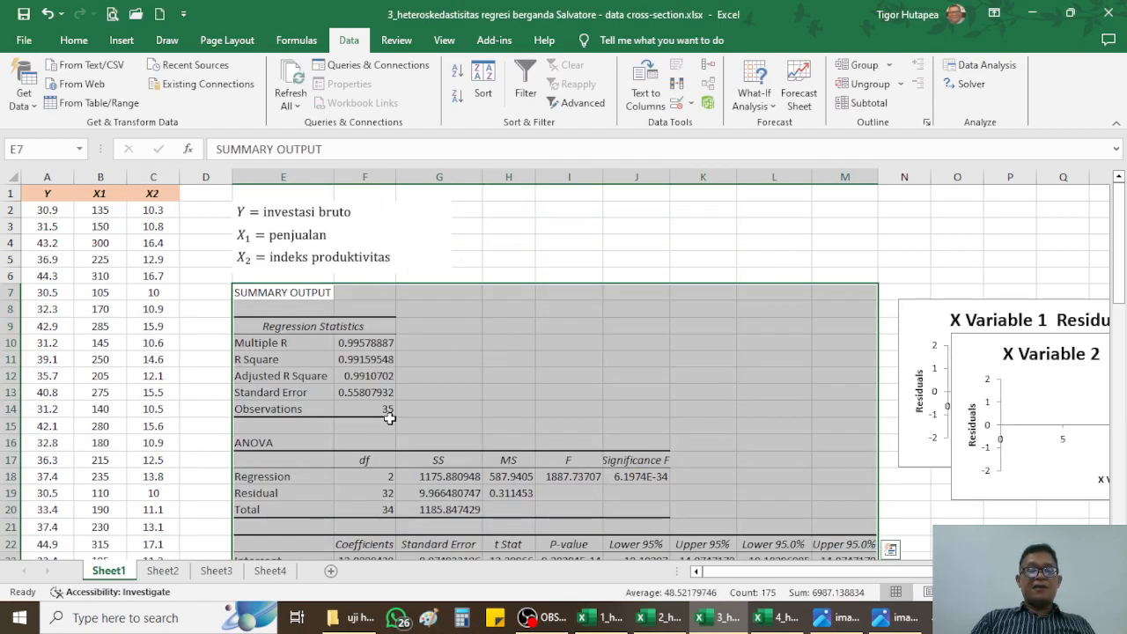
Make the Residuals column header in the residual output table bold and red
click(579, 254)
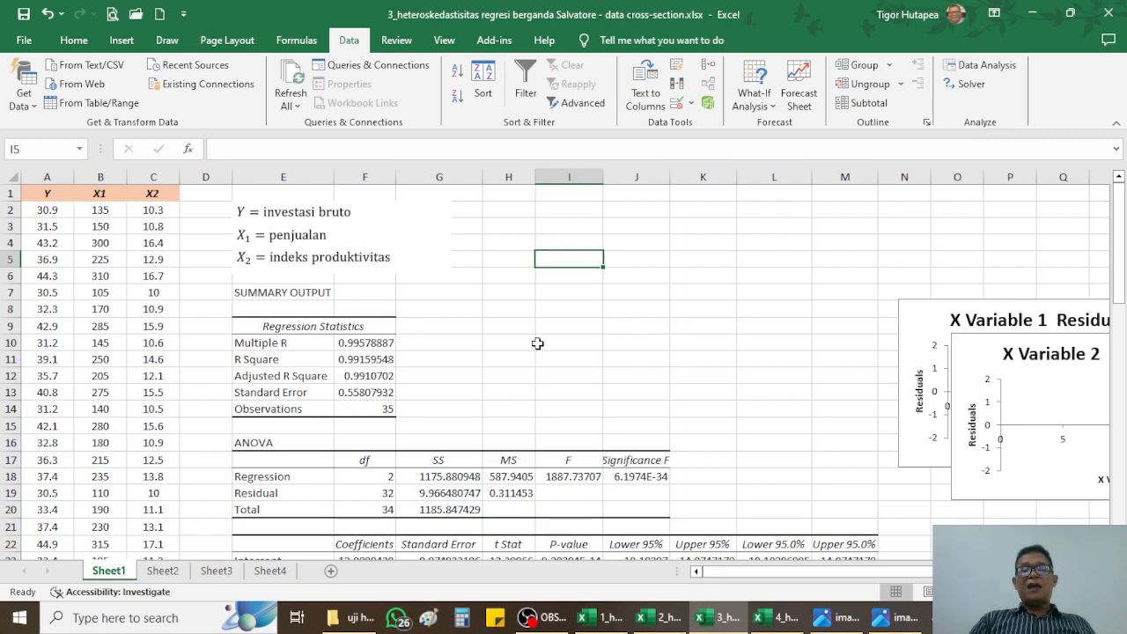
scroll(537, 345, down, 6)
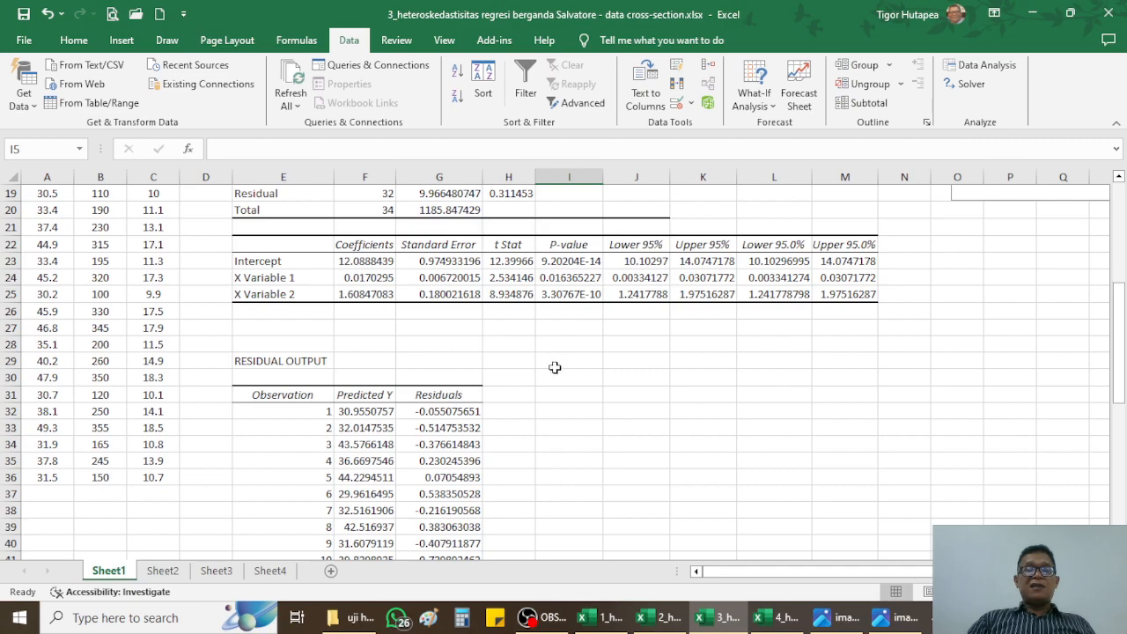
scroll(115, 327, up, 6)
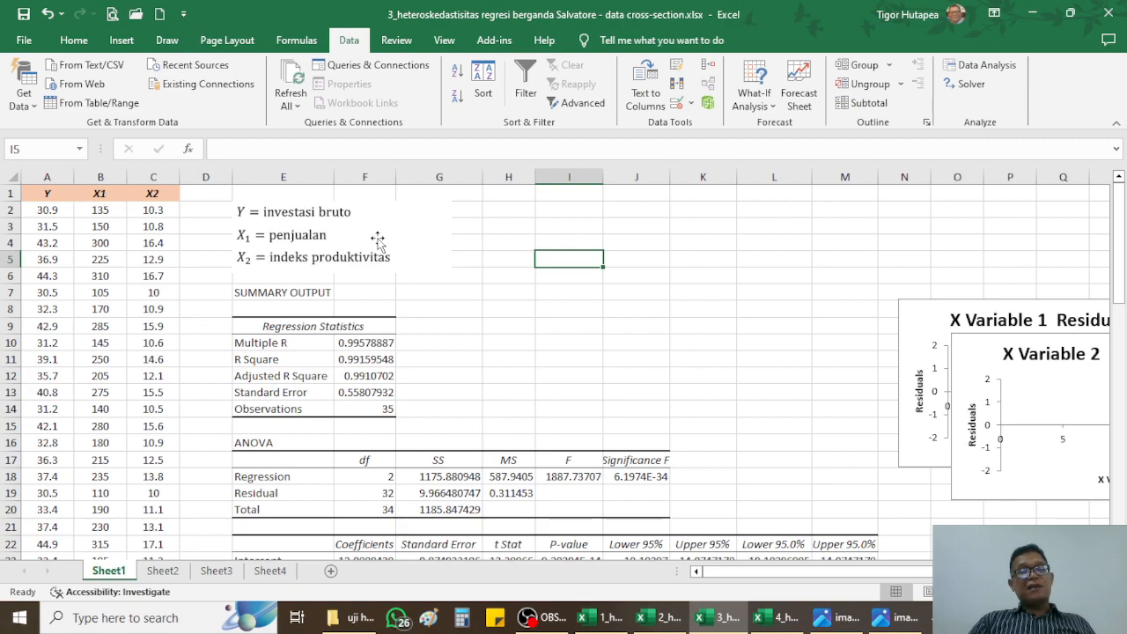
scroll(409, 262, down, 8)
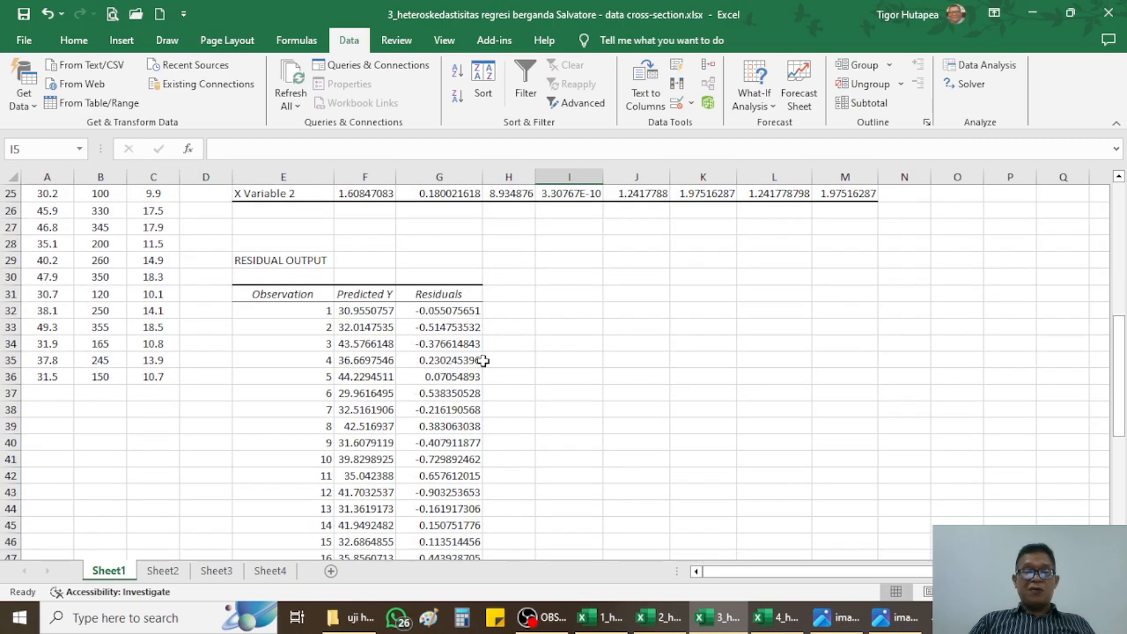
click(435, 296)
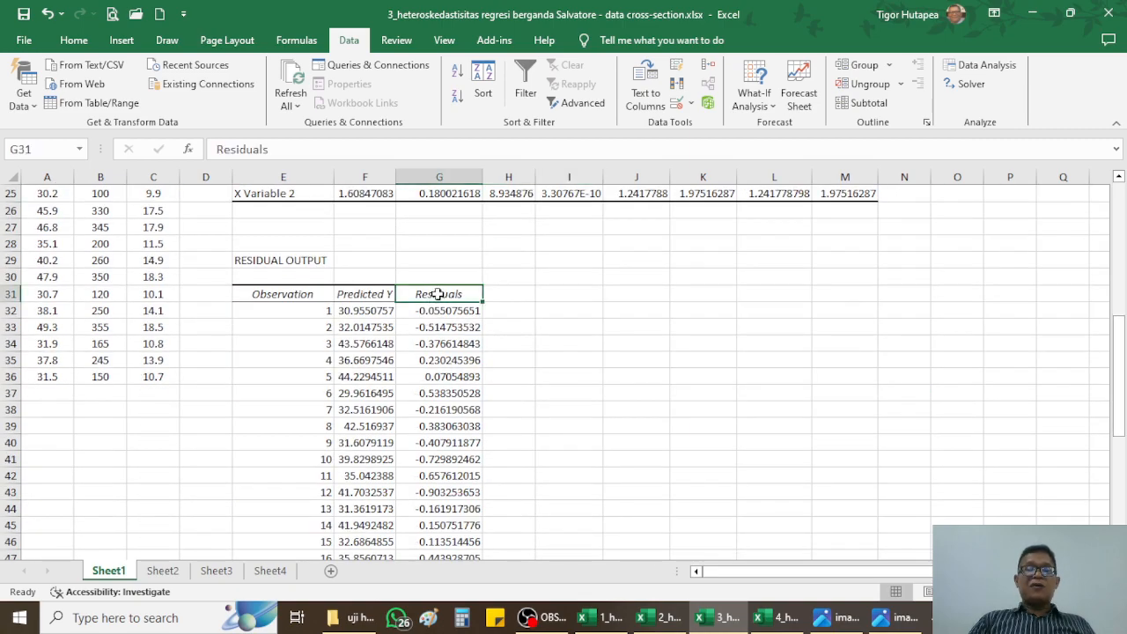
click(74, 41)
click(94, 96)
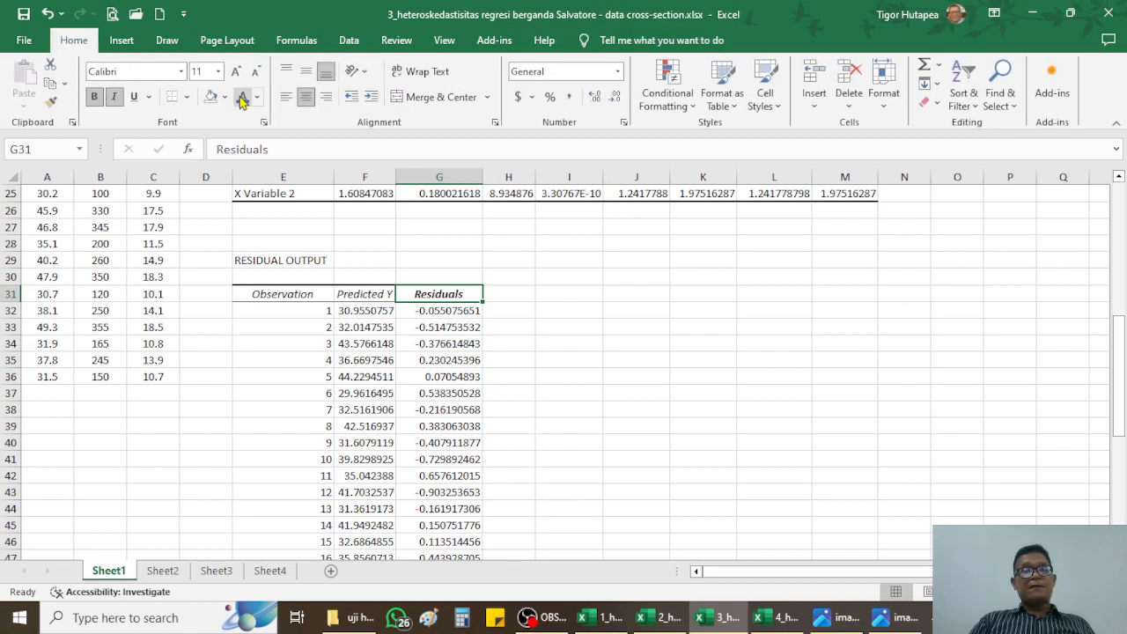
click(257, 97)
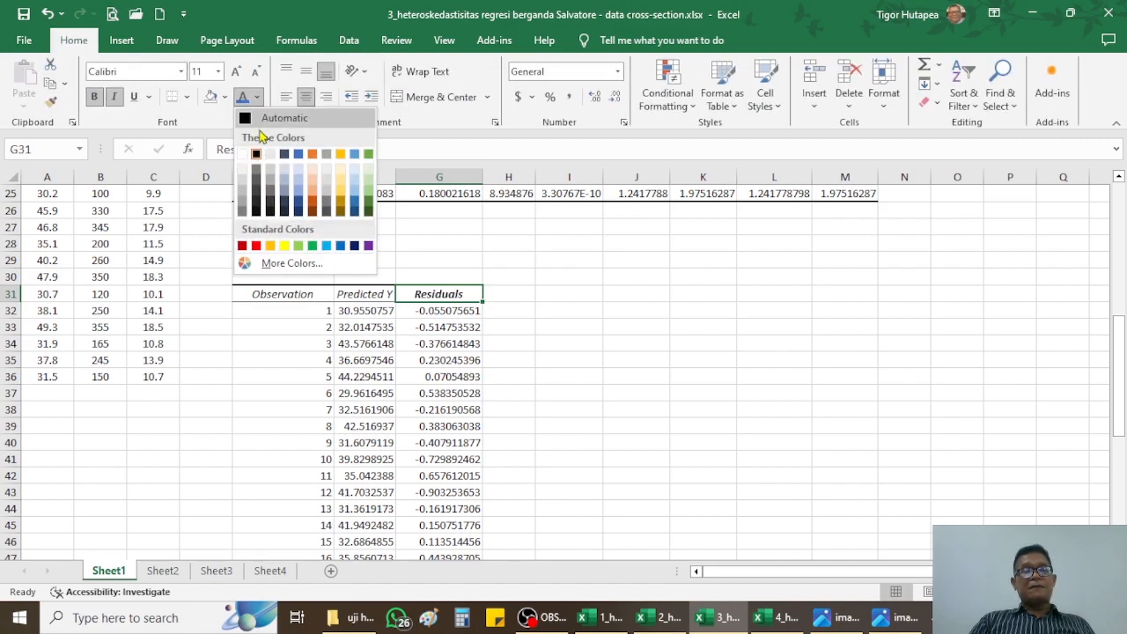
click(256, 245)
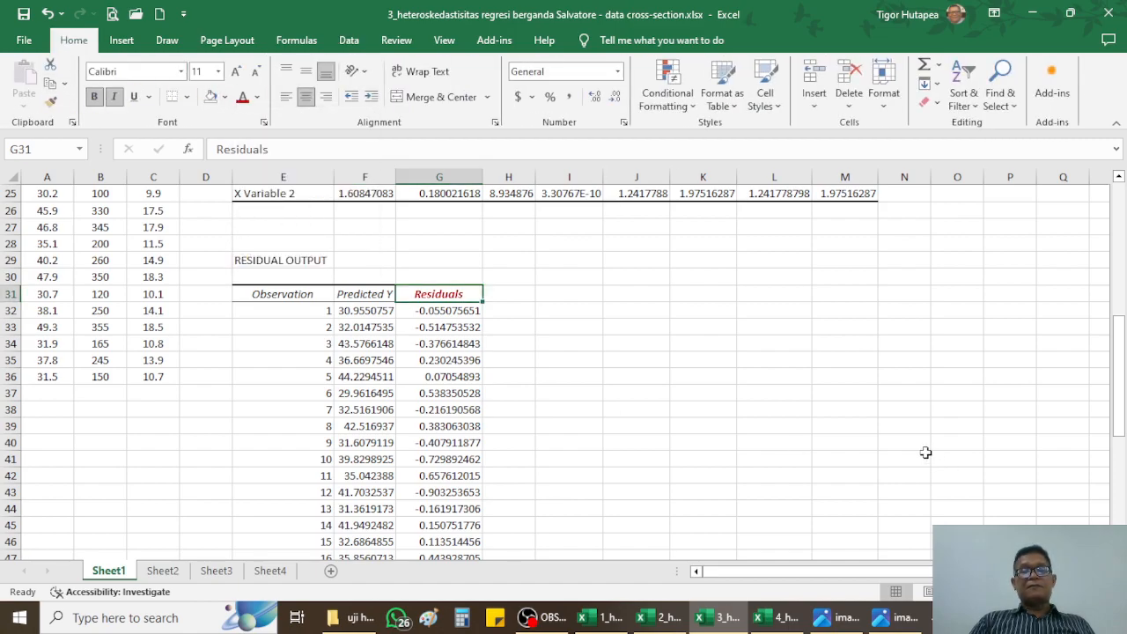
Examine the residual values of all observations in the residual output table, from G32 through G66
click(438, 313)
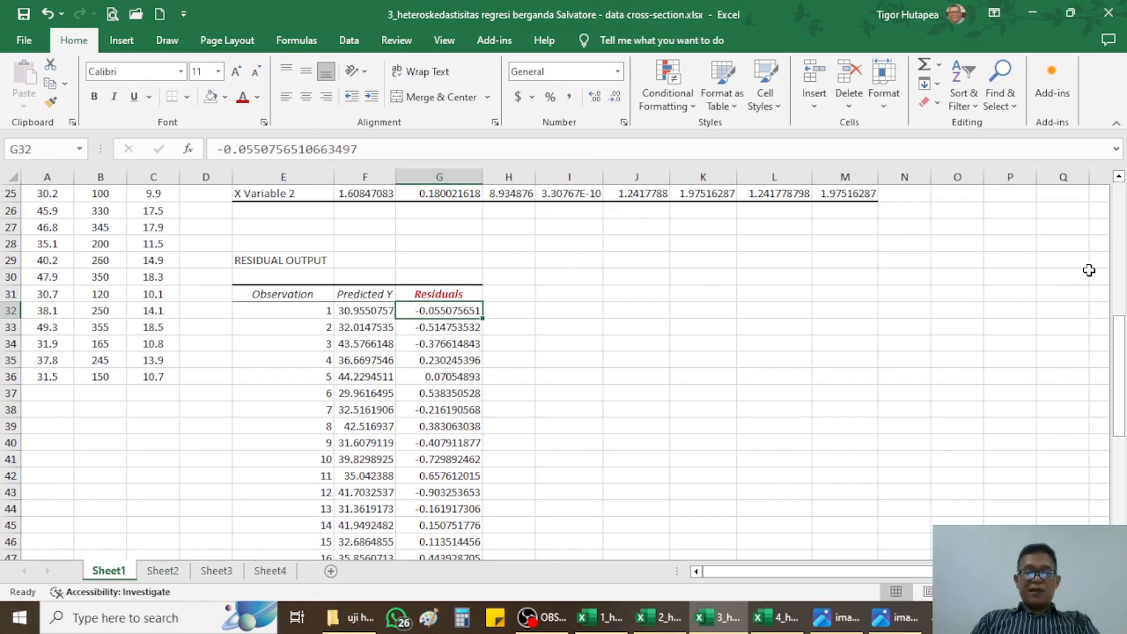
key(Down)
key(Down)
key(Down)
key(Down)
key(Down)
key(Down)
key(Down)
key(Down)
key(Down)
key(Down)
key(Down)
key(Down)
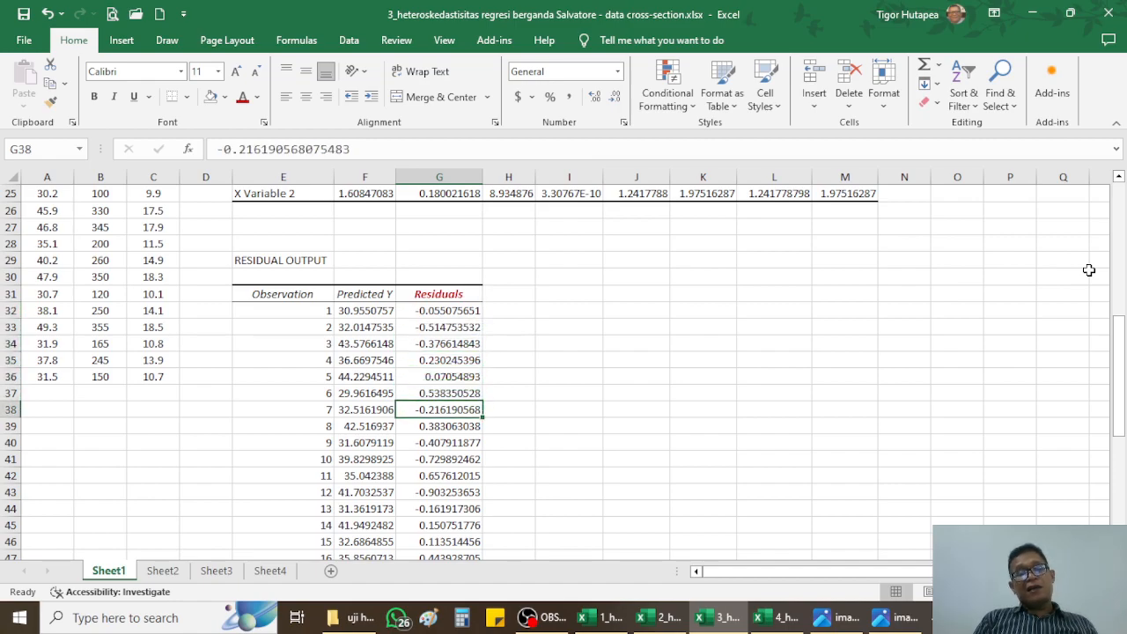
key(Down)
key(Down)
key(Down)
key(Down)
key(Down)
key(Down)
key(Down)
key(Down)
key(Down)
key(Down)
key(Down)
key(Down)
key(Down)
key(Down)
key(Down)
key(Down)
key(Down)
key(Down)
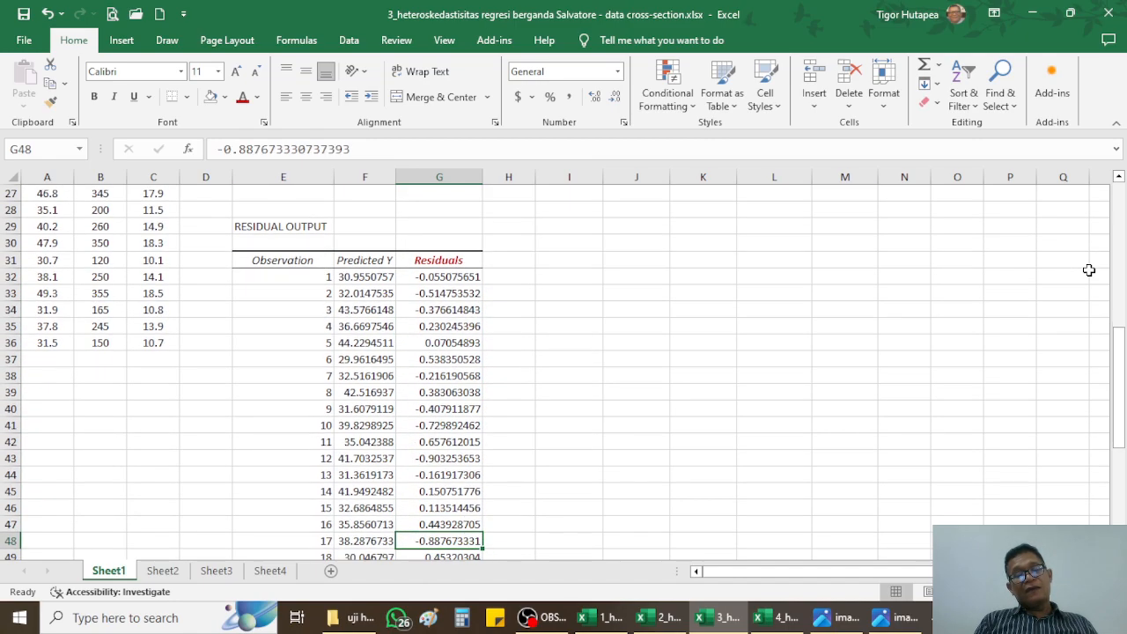
key(Down)
key(Down)
key(Down)
key(Down)
key(Down)
key(Down)
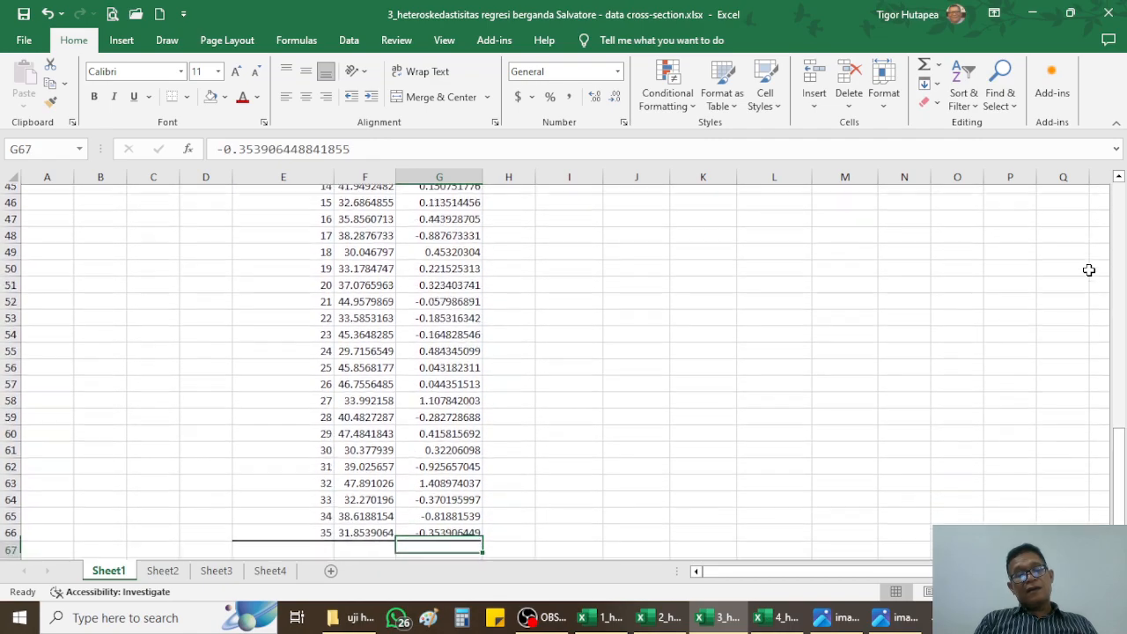
key(Up)
key(Up)
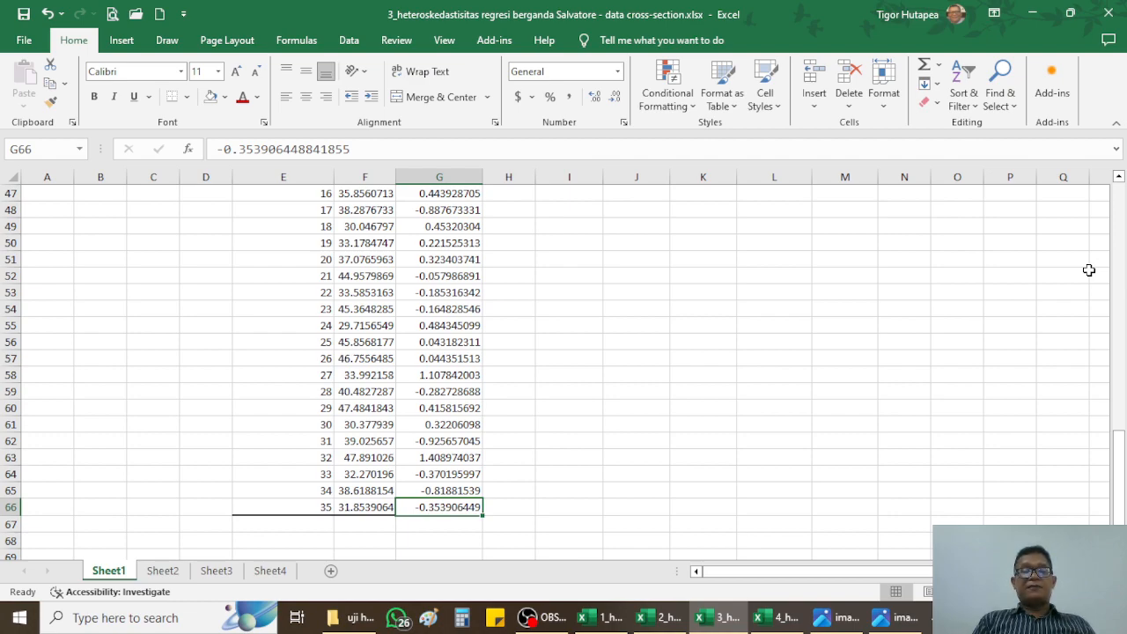
key(Up)
key(Up)
key(Up)
key(Up)
key(Up)
key(Up)
key(Up)
key(Up)
key(Up)
key(Up)
key(Up)
key(Up)
key(Up)
key(Up)
key(Up)
key(Up)
key(Up)
key(Up)
key(Up)
key(Up)
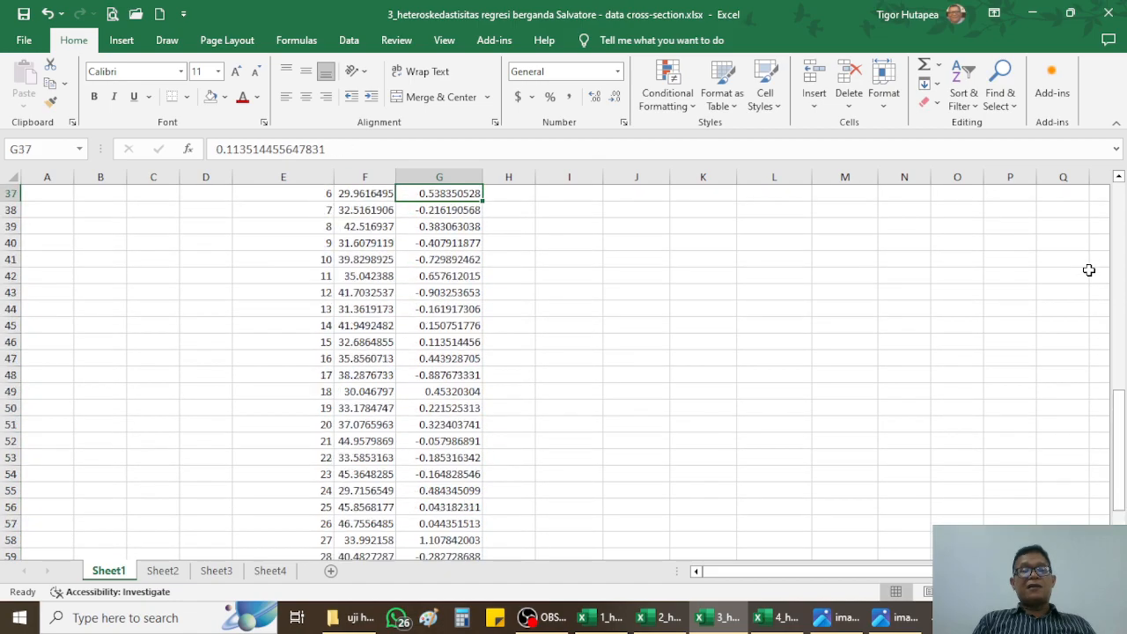
key(Up)
key(Up)
key(Up)
key(Up)
key(Up)
key(Up)
key(Up)
key(Up)
key(Up)
key(Up)
key(Up)
key(Up)
key(Up)
key(Up)
key(Up)
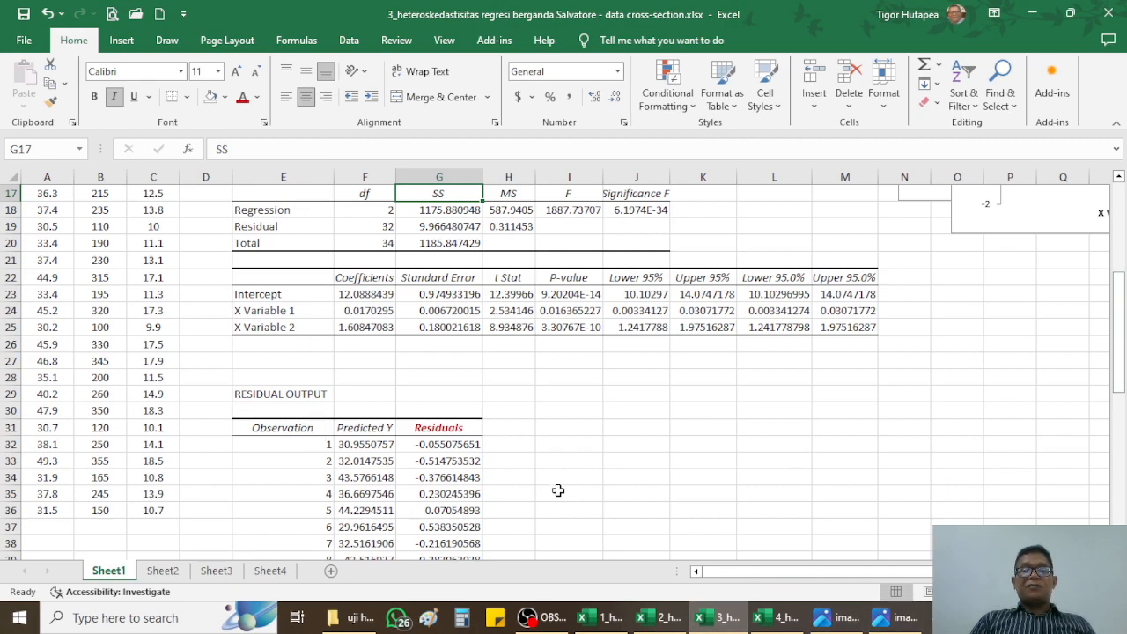
Move the X Variable 2 residual plot below the X Variable 1 residual plot so the two charts no longer overlap
drag(832, 578, 881, 577)
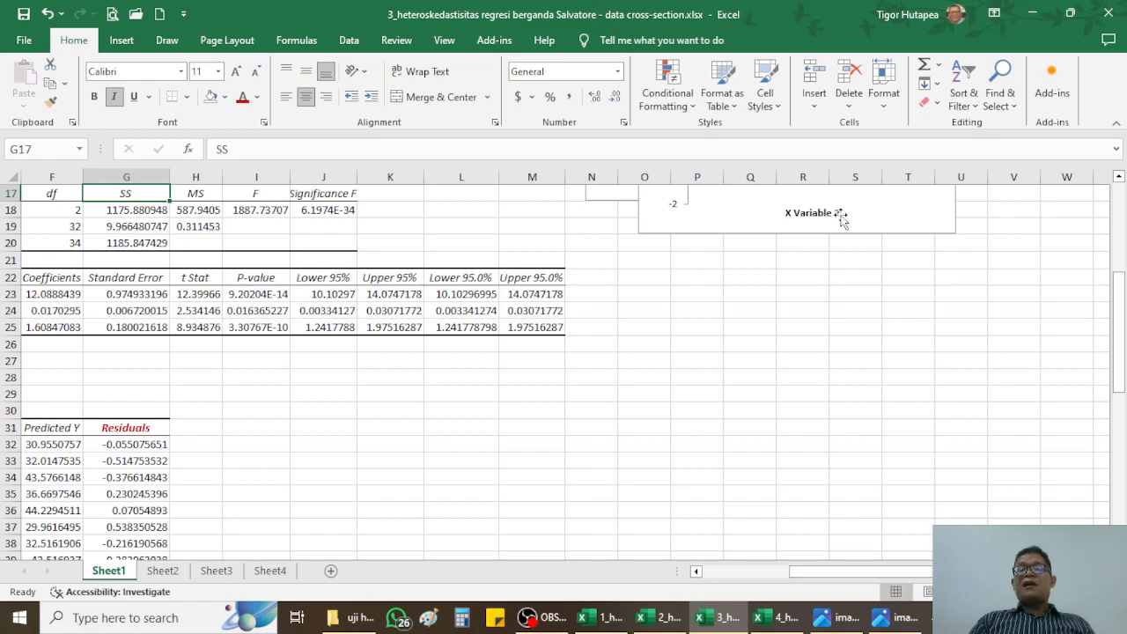
scroll(441, 436, up, 4)
drag(929, 289, 952, 460)
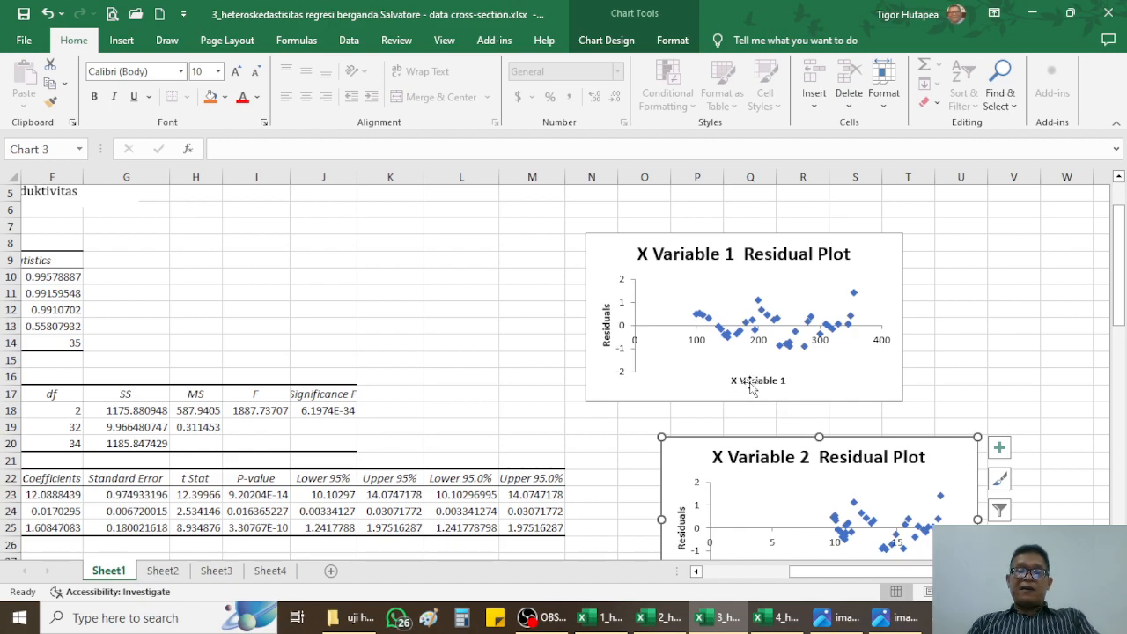
Compare how the residuals scatter in the X Variable 1 and X Variable 2 residual plots
scroll(865, 403, down, 1)
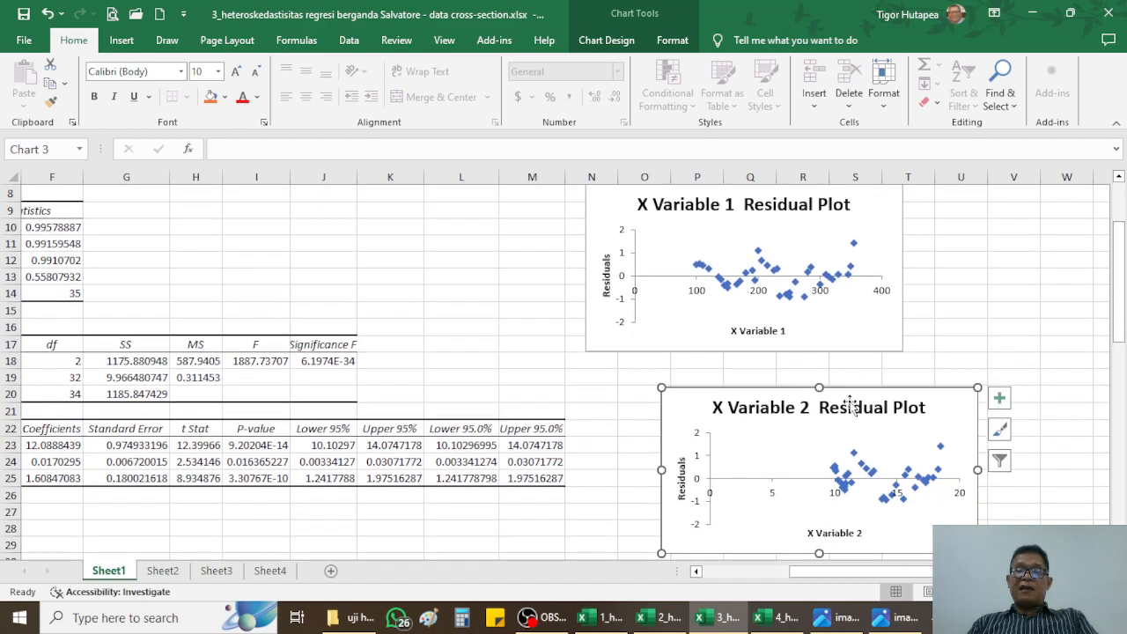
scroll(521, 292, up, 1)
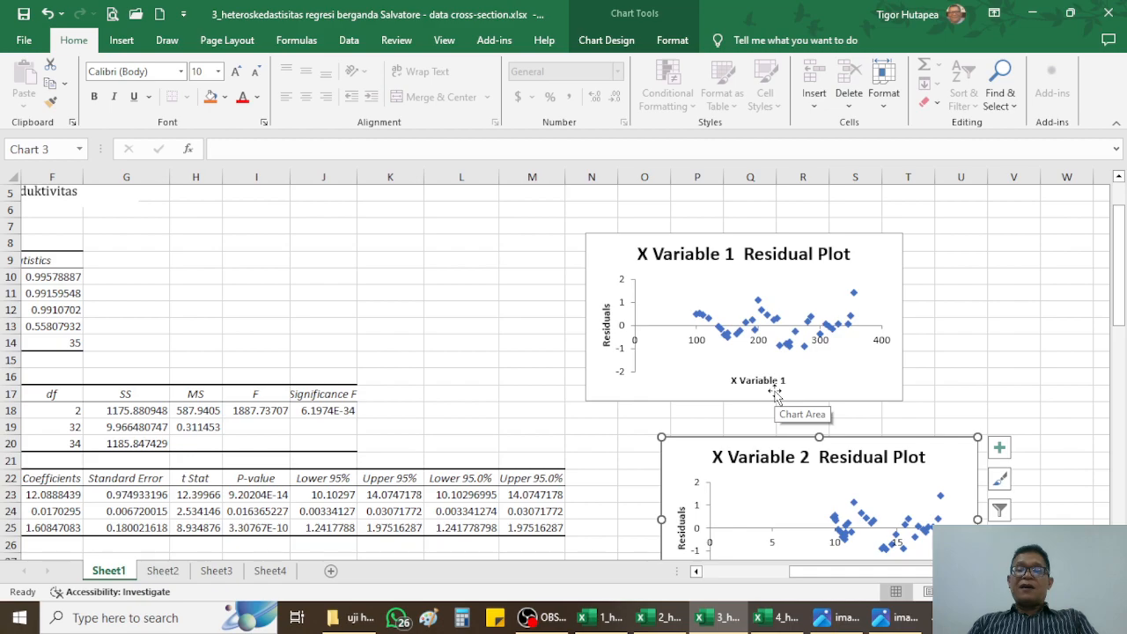
scroll(795, 371, down, 3)
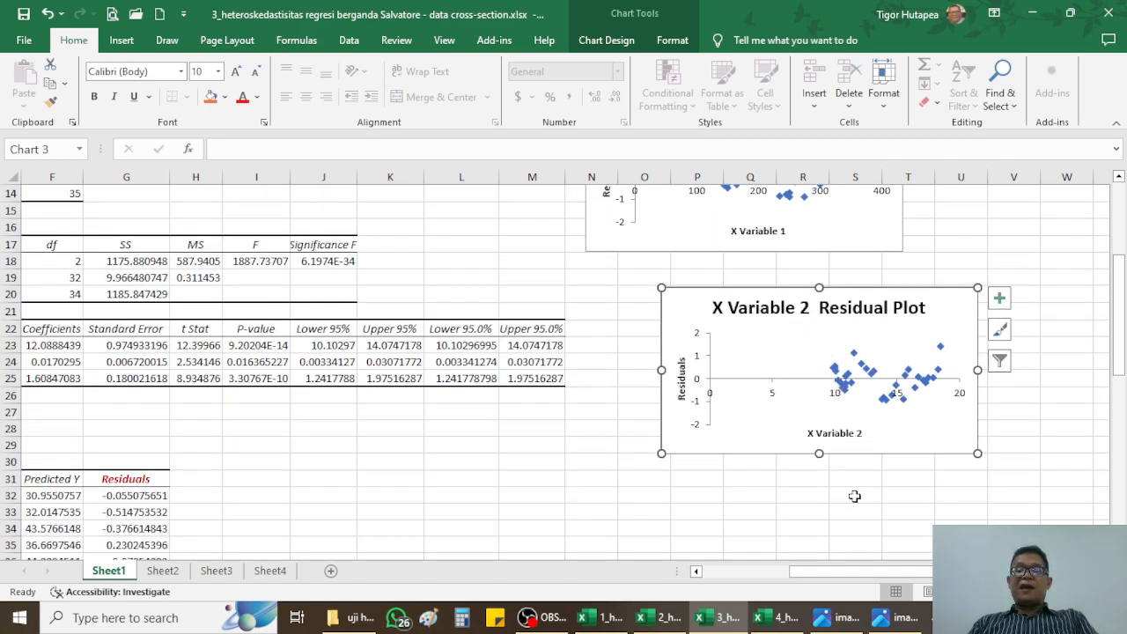
scroll(854, 494, up, 3)
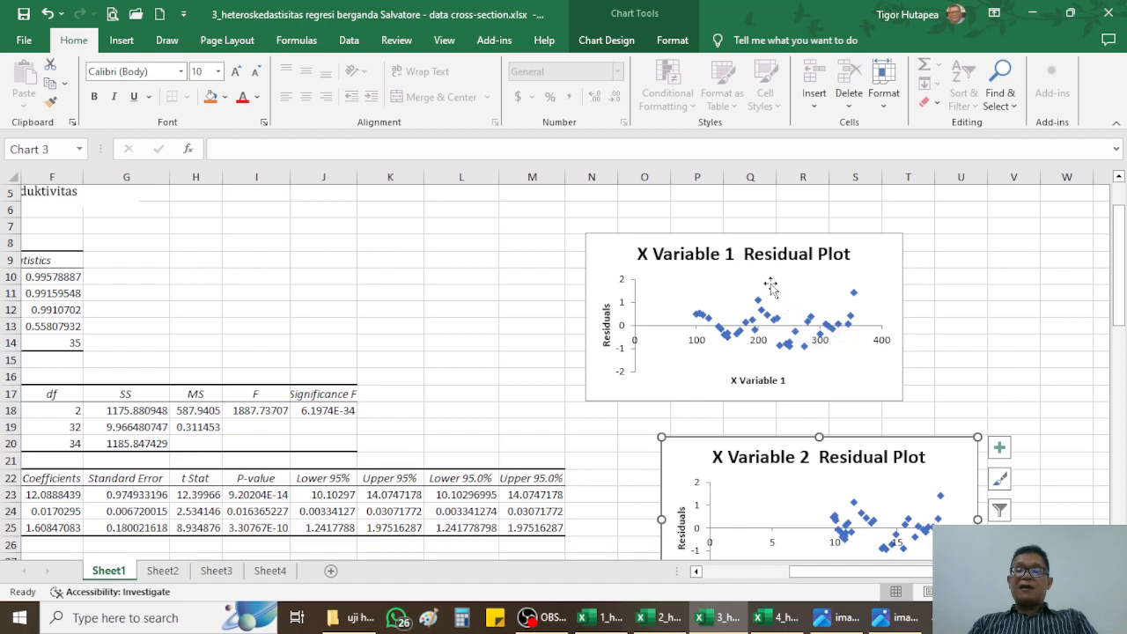
click(775, 286)
click(990, 323)
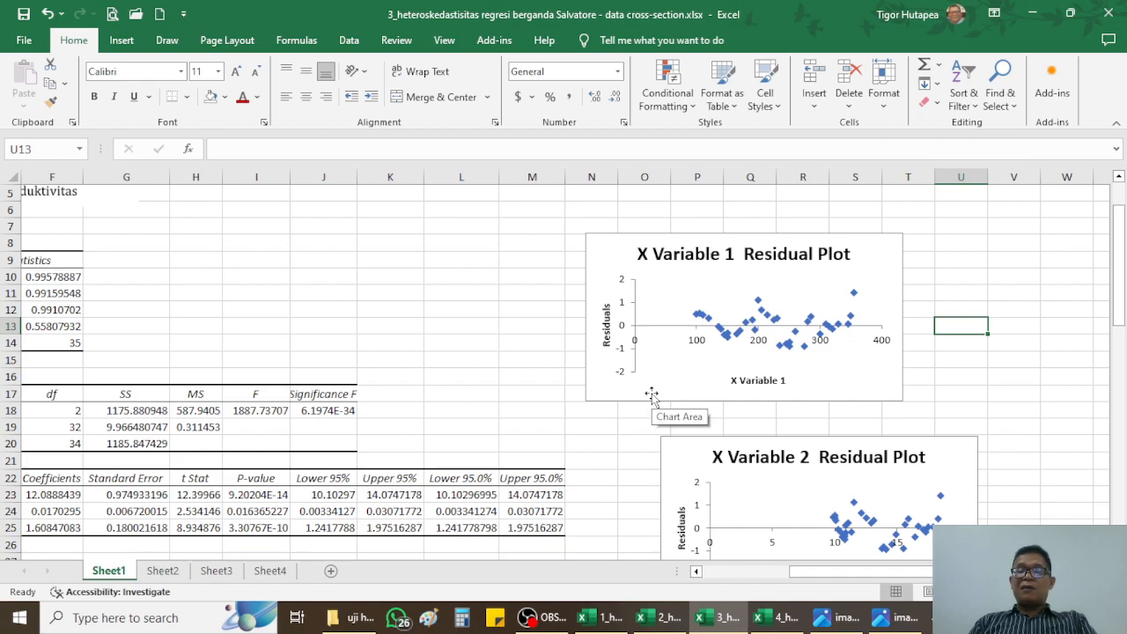
scroll(837, 401, down, 1)
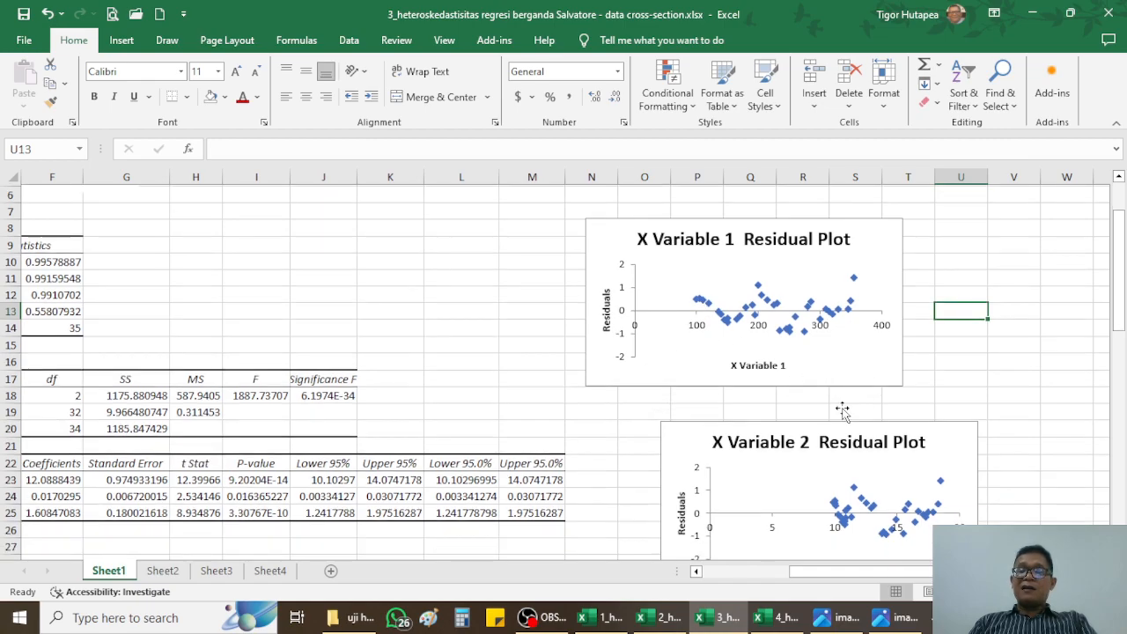
scroll(864, 473, down, 2)
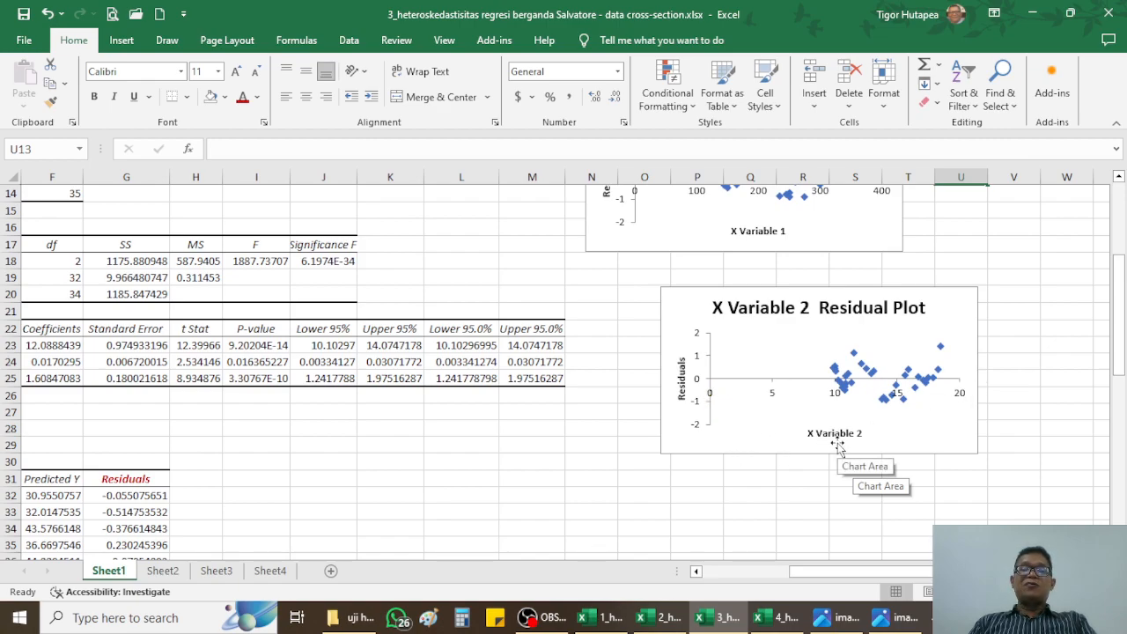
Review the Y, X1 and X2 data columns down to row 36 alongside the variable definitions
key(ctrl+Home)
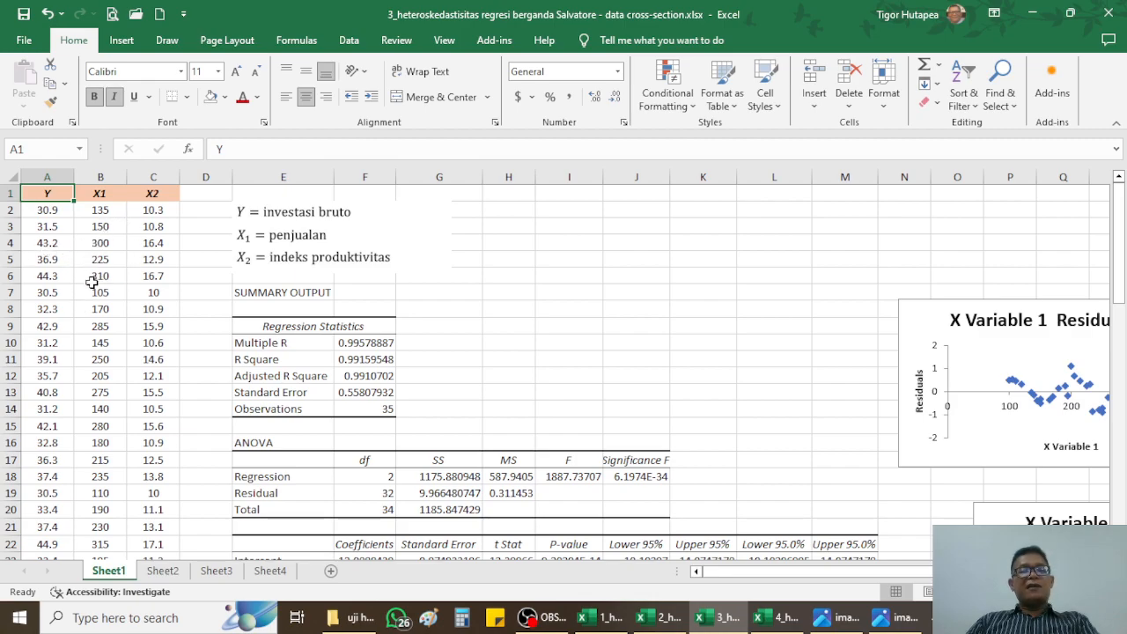
scroll(86, 301, down, 6)
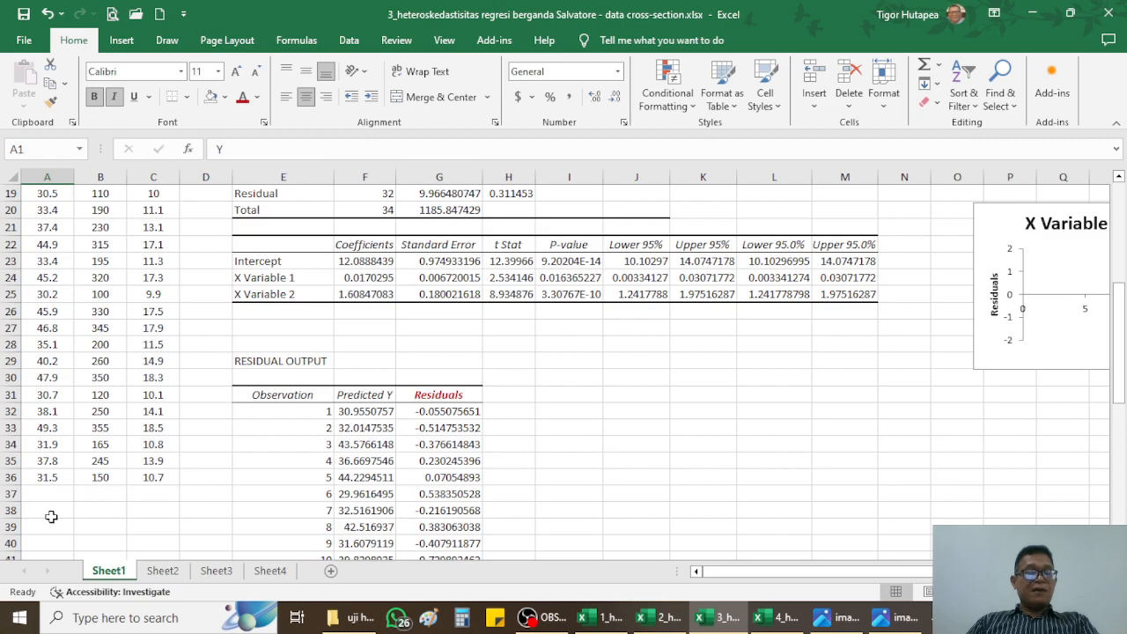
scroll(101, 399, up, 6)
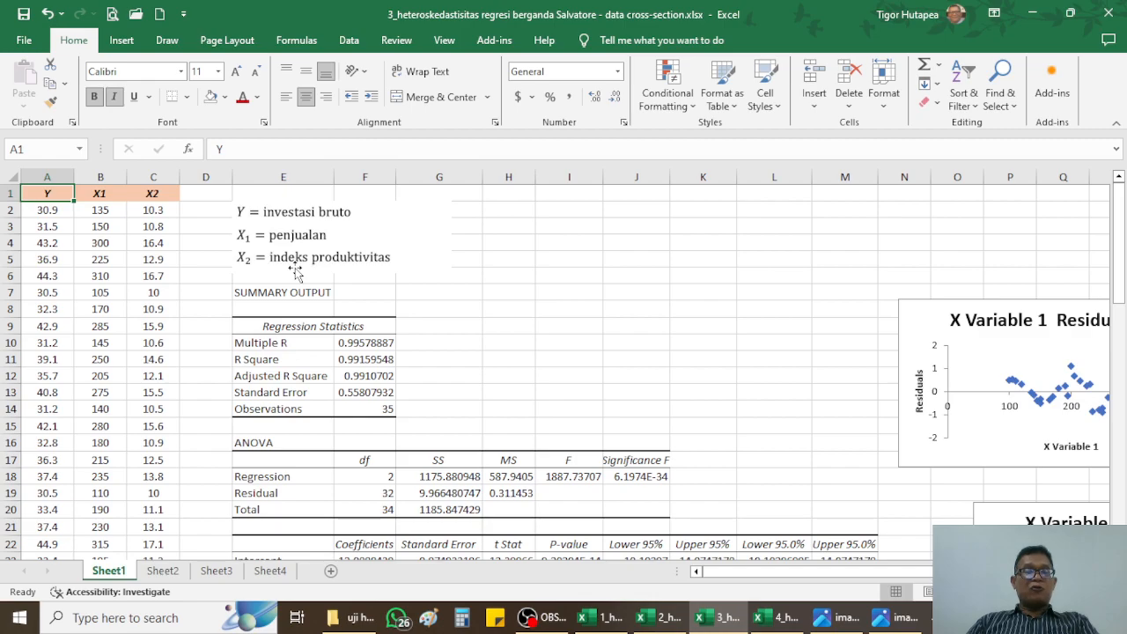
scroll(141, 377, down, 9)
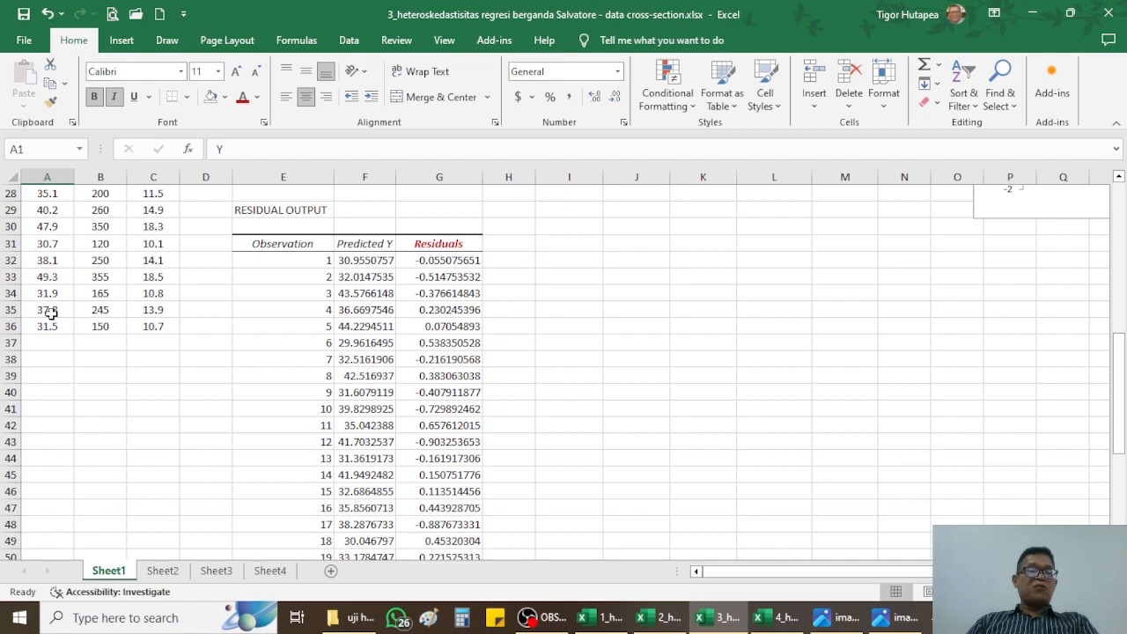
scroll(51, 312, up, 9)
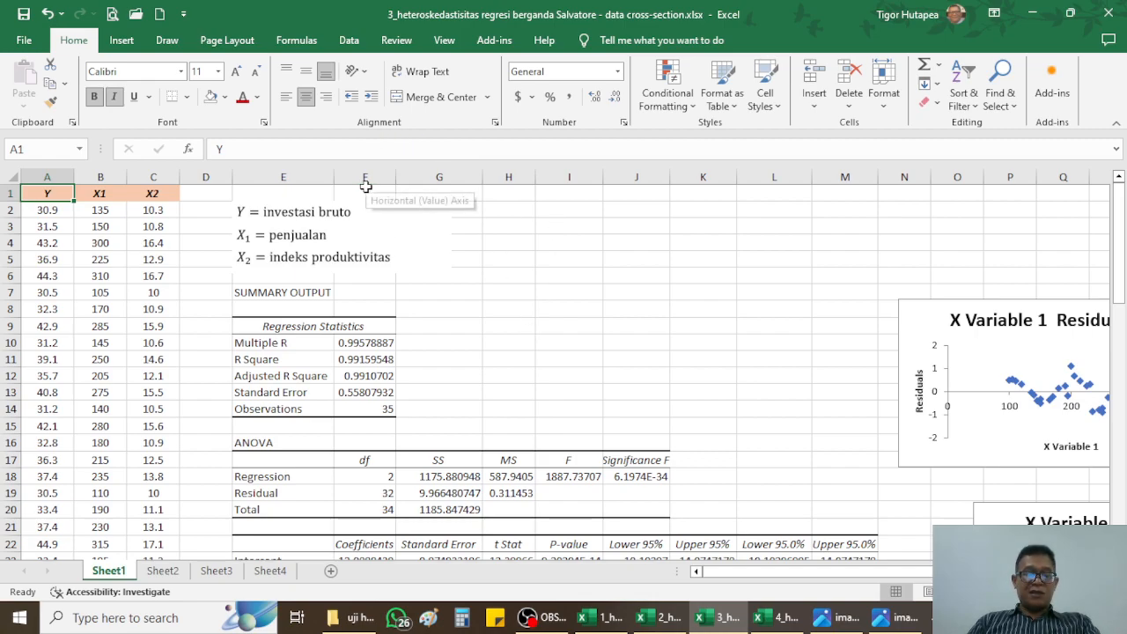
click(569, 258)
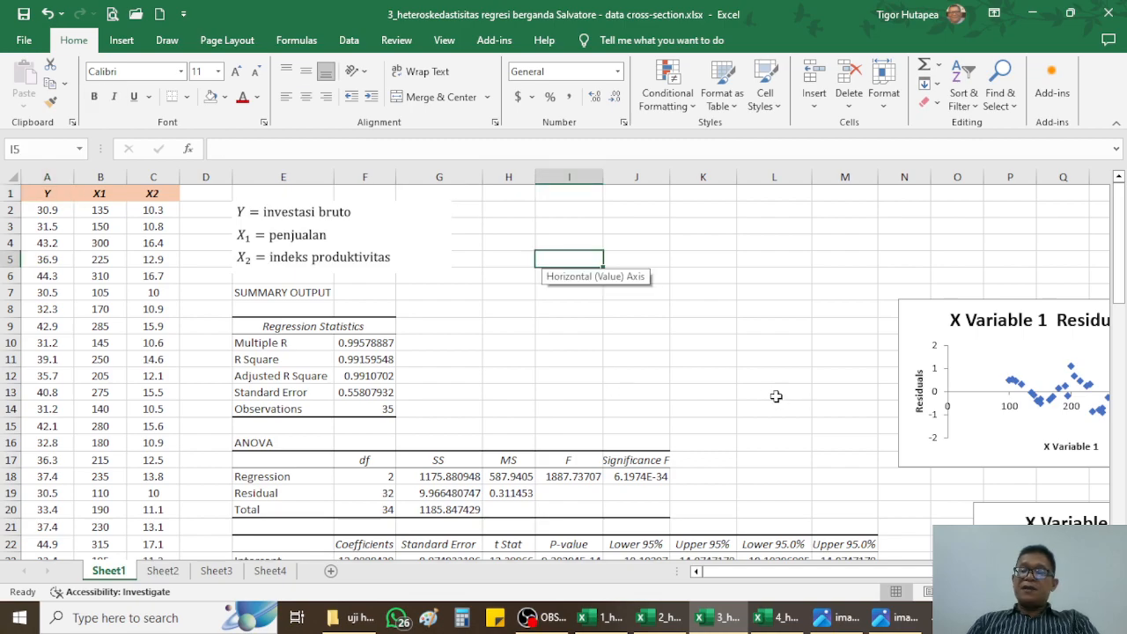
Check both residual plots again against the Residuals column of the residual output table
drag(762, 573, 909, 578)
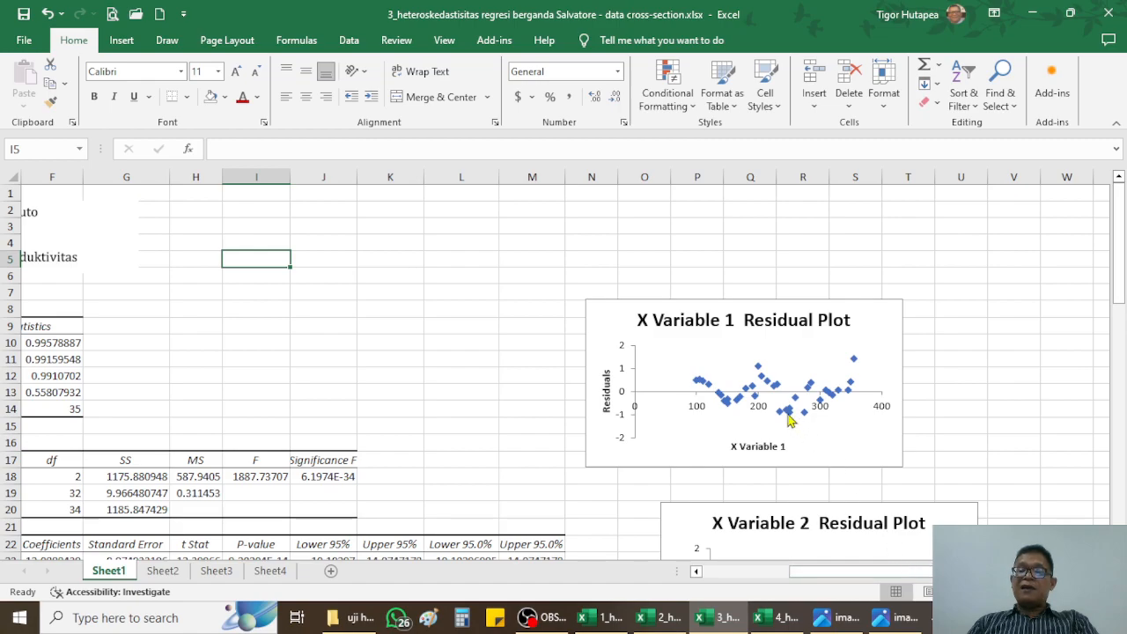
scroll(792, 401, down, 2)
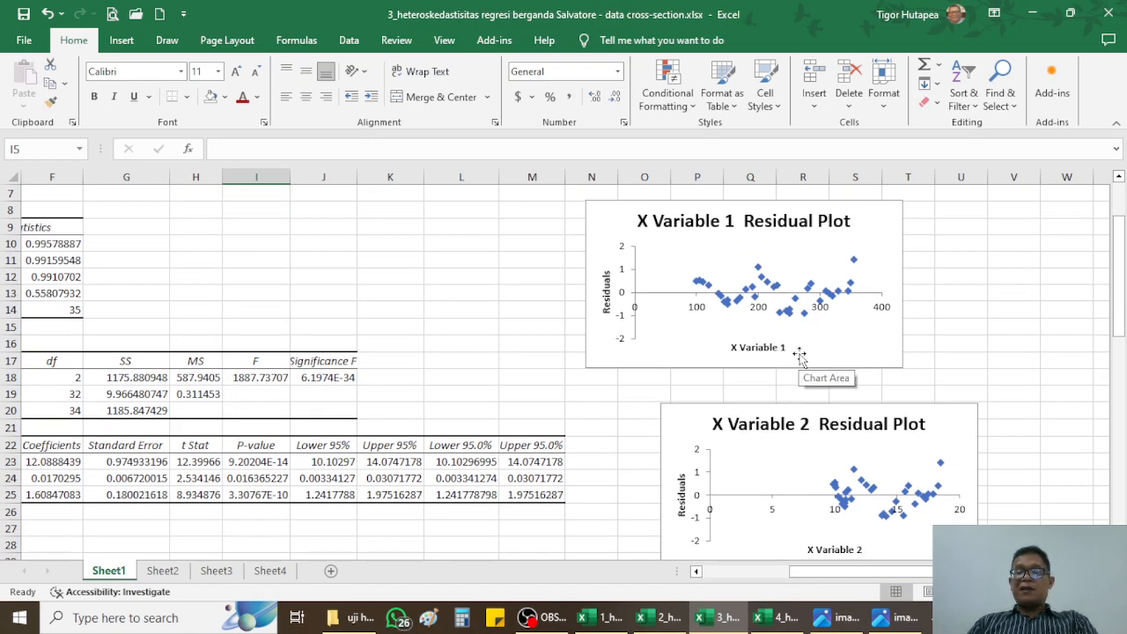
scroll(790, 365, down, 3)
scroll(148, 476, down, 4)
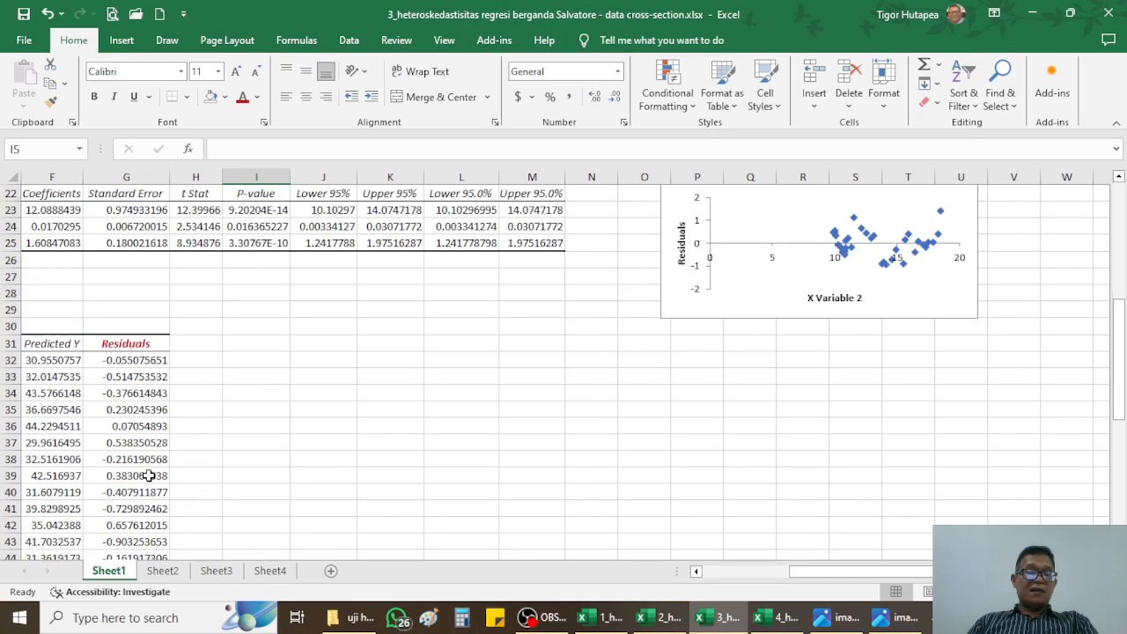
scroll(117, 365, down, 9)
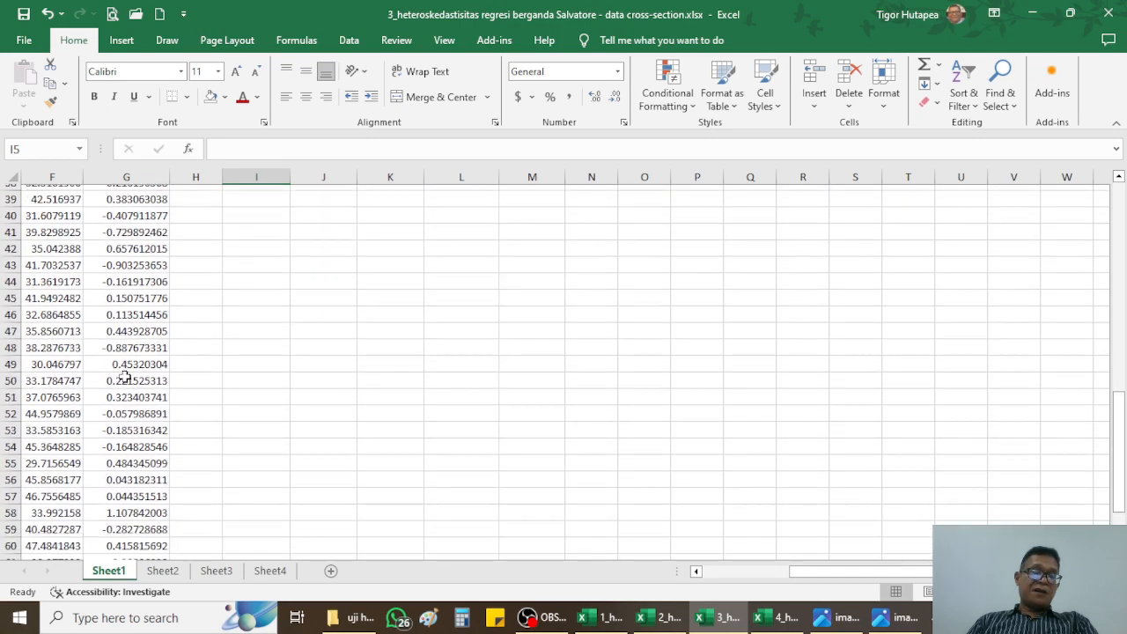
scroll(129, 379, up, 3)
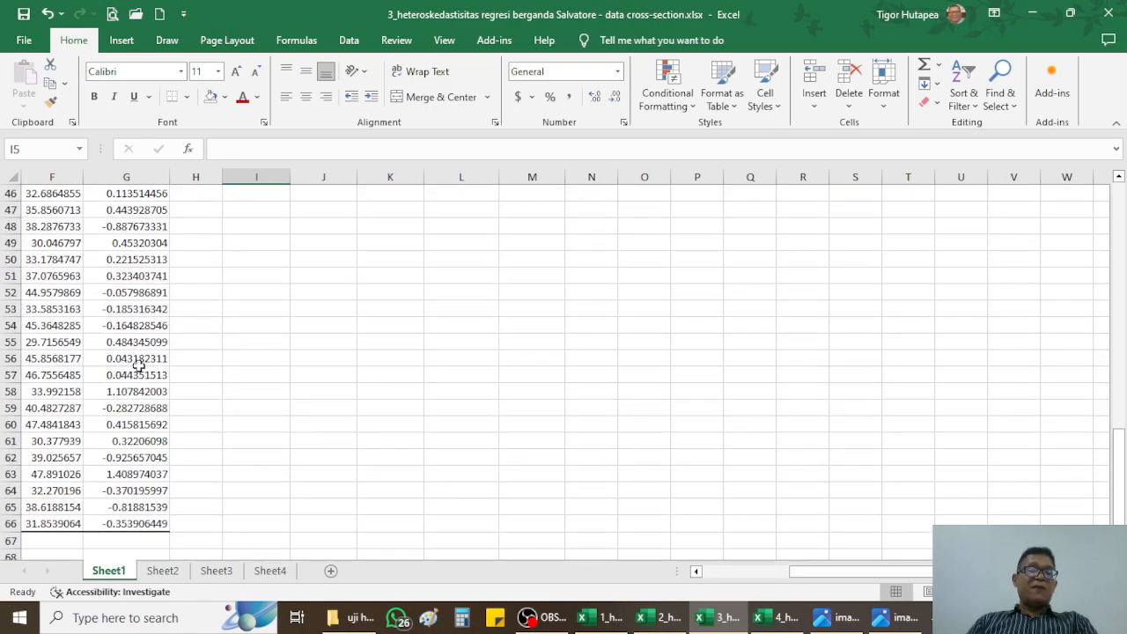
scroll(142, 354, up, 4)
scroll(142, 352, up, 2)
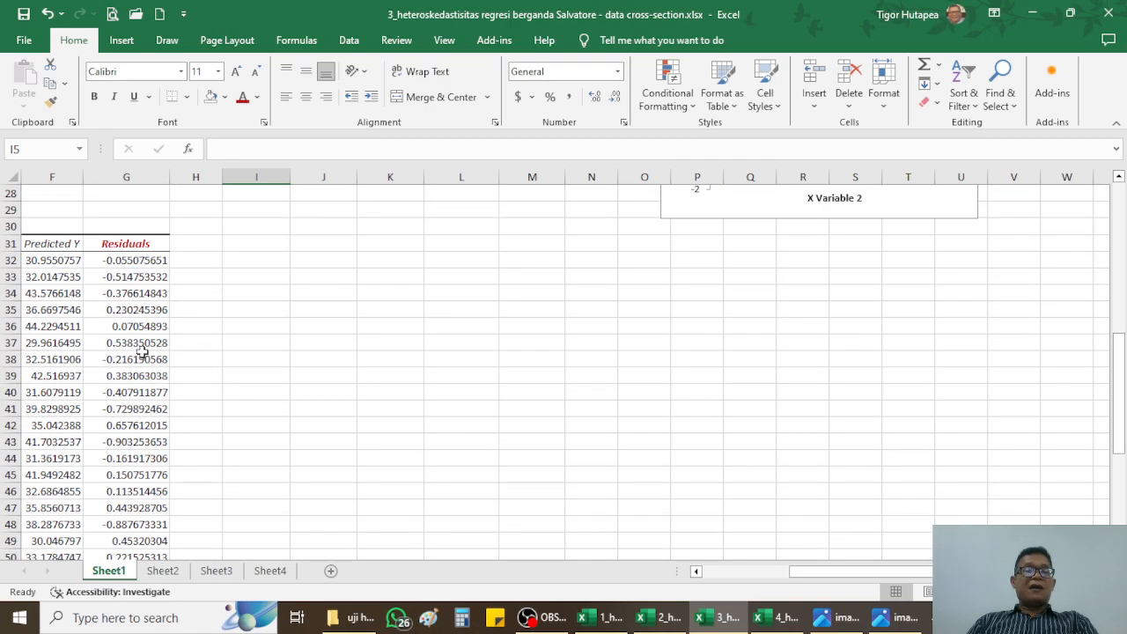
scroll(282, 300, up, 4)
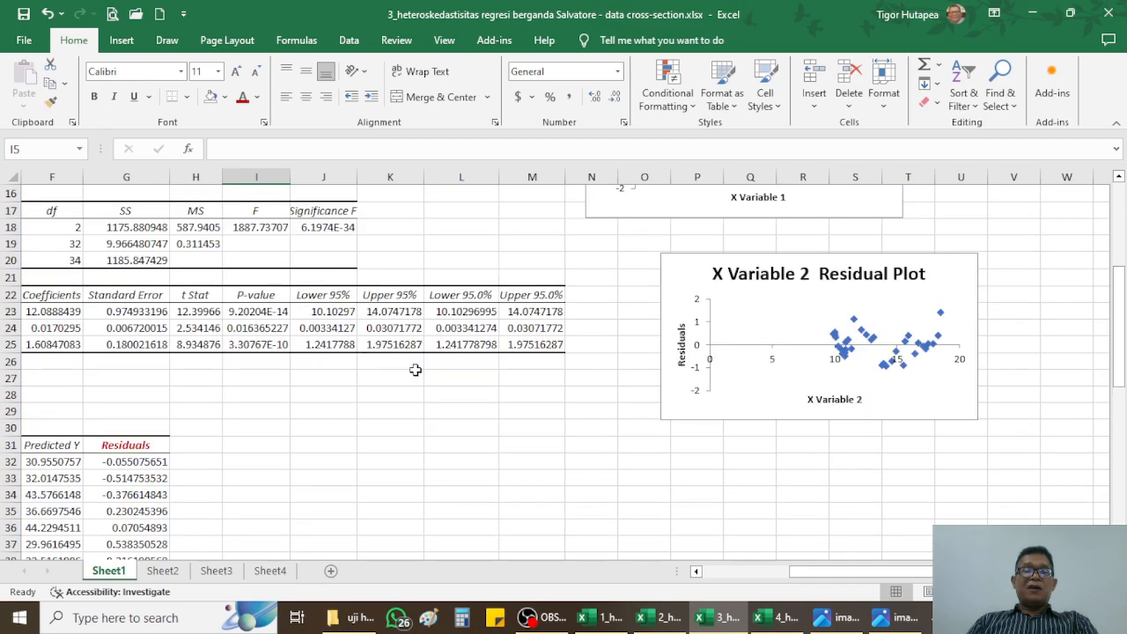
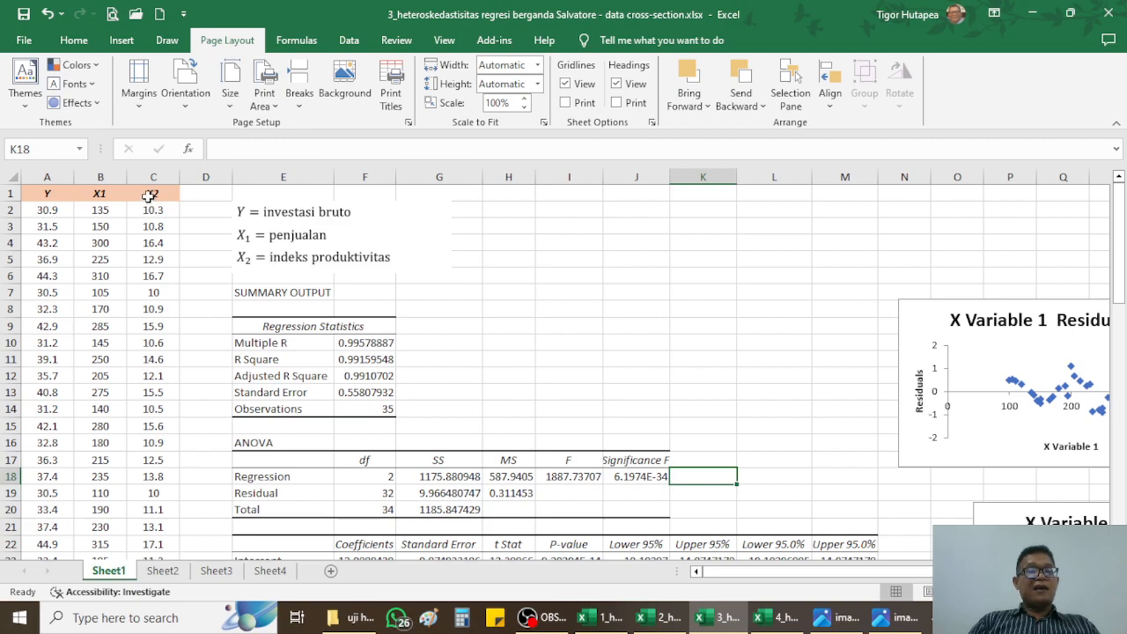
Copy the X2 column with its header (C1:C36) from Sheet1 and paste it into Sheet4 starting at A1
click(149, 196)
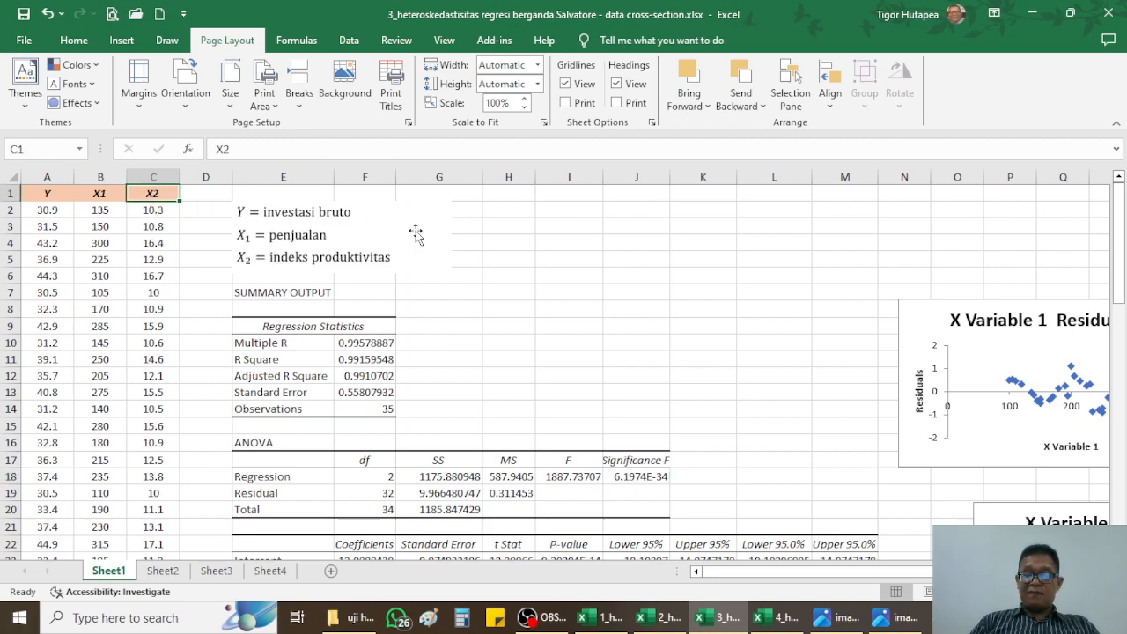
key(shift+Down)
key(shift+Down)
key(shift+Down)
key(shift+Down)
key(shift+Down)
key(shift+Down)
key(shift+Down)
key(shift+Down)
key(shift+Down)
key(shift+Down)
key(shift+Down)
key(shift+Down)
key(shift+Down)
key(shift+Down)
key(shift+Down)
key(shift+Down)
key(shift+Down)
key(shift+Down)
key(shift+Down)
key(shift+Down)
key(shift+Down)
key(shift+Down)
key(shift+Down)
key(shift+Down)
key(shift+Down)
key(shift+Down)
key(shift+Down)
key(shift+Down)
key(shift+Down)
key(shift+Down)
key(shift+Down)
key(shift+Down)
key(shift+Down)
key(shift+Down)
key(shift+Down)
key(shift+Down)
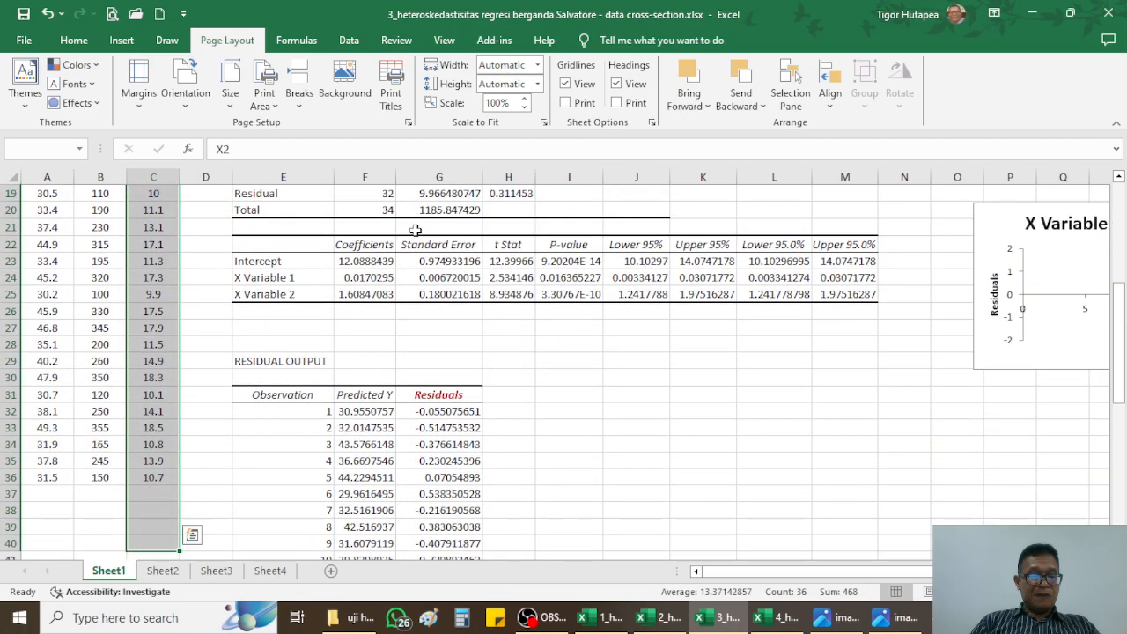
key(shift+Up)
key(shift+Up)
key(shift+Up)
key(shift+Up)
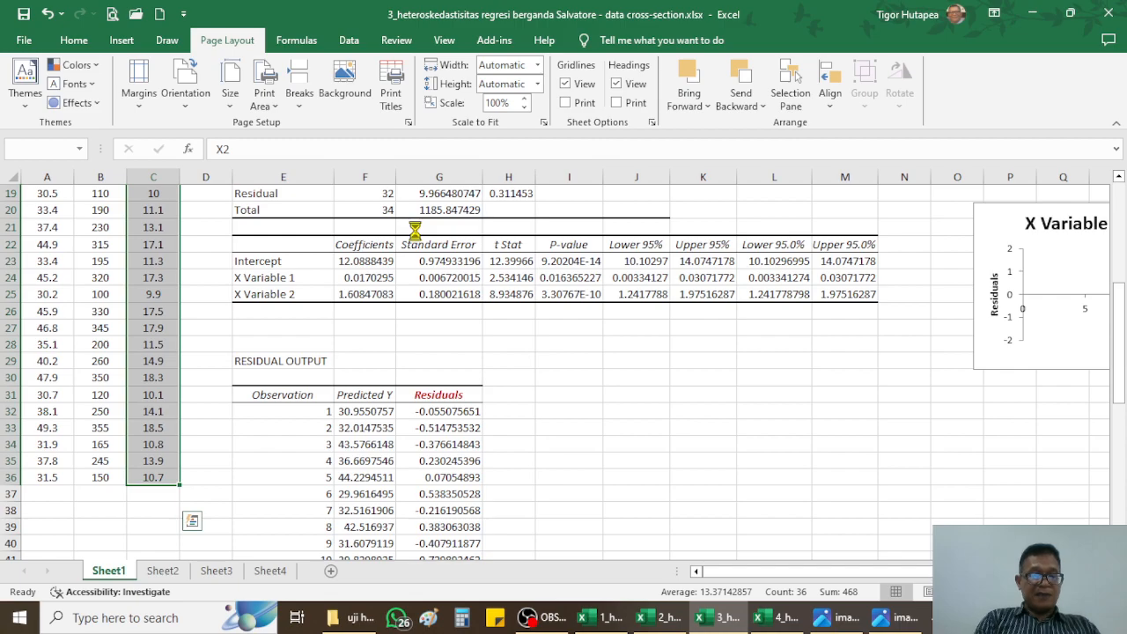
key(ctrl+c)
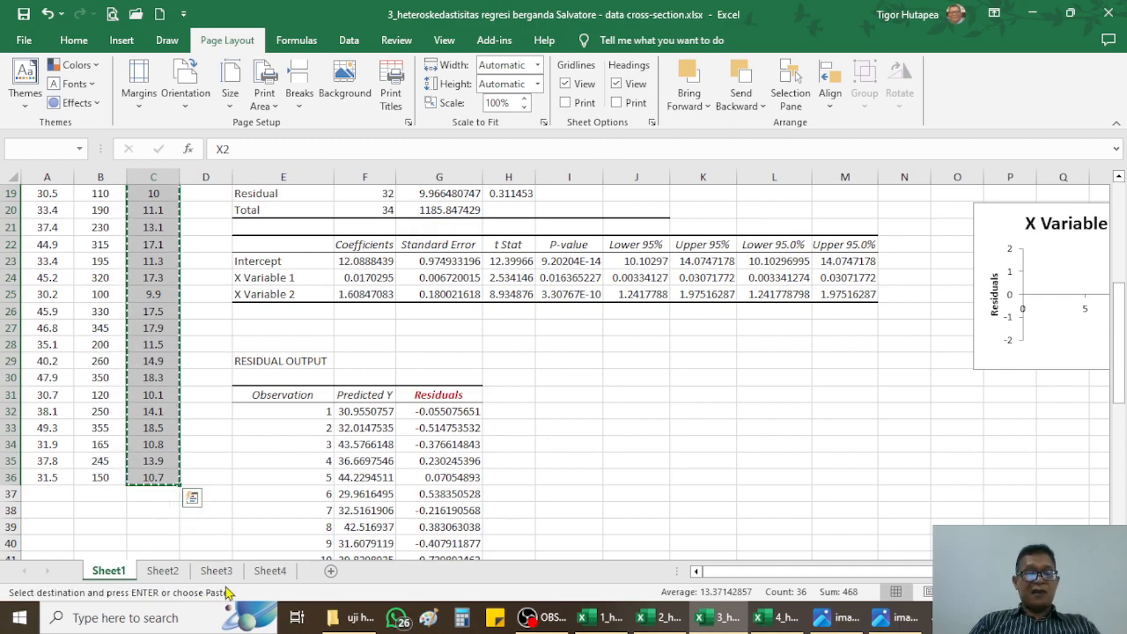
click(270, 570)
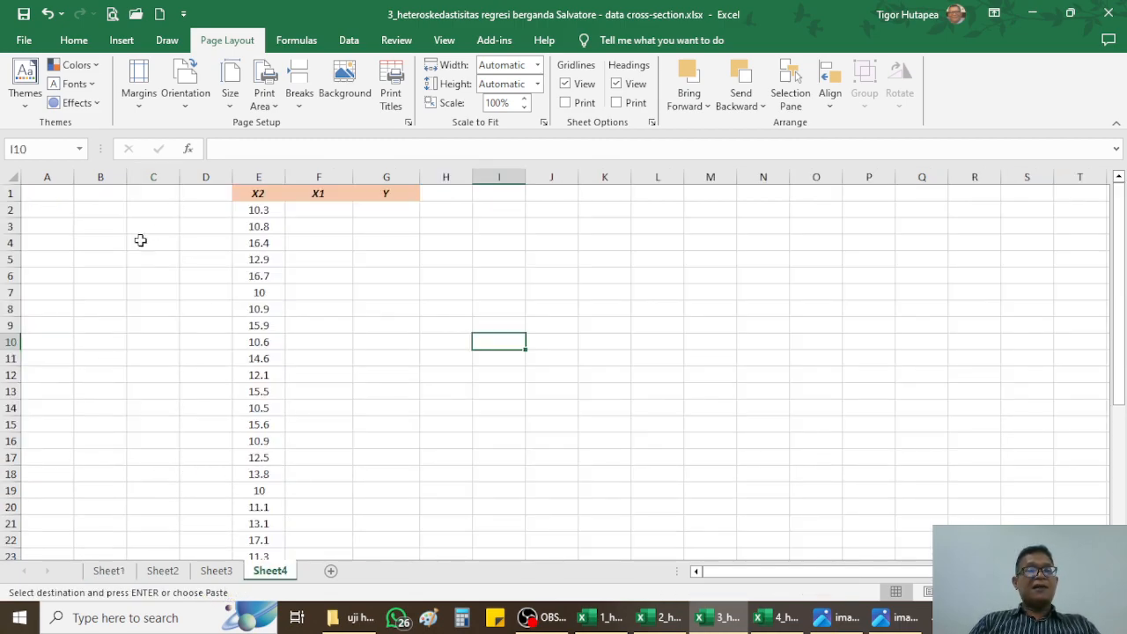
click(36, 197)
key(ctrl+v)
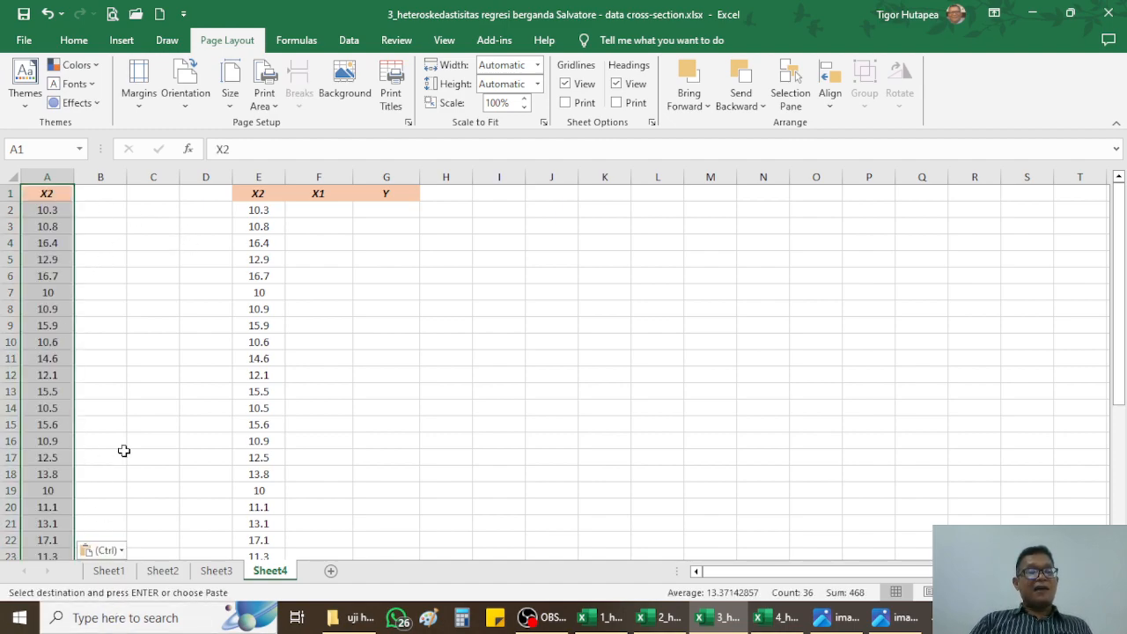
click(97, 196)
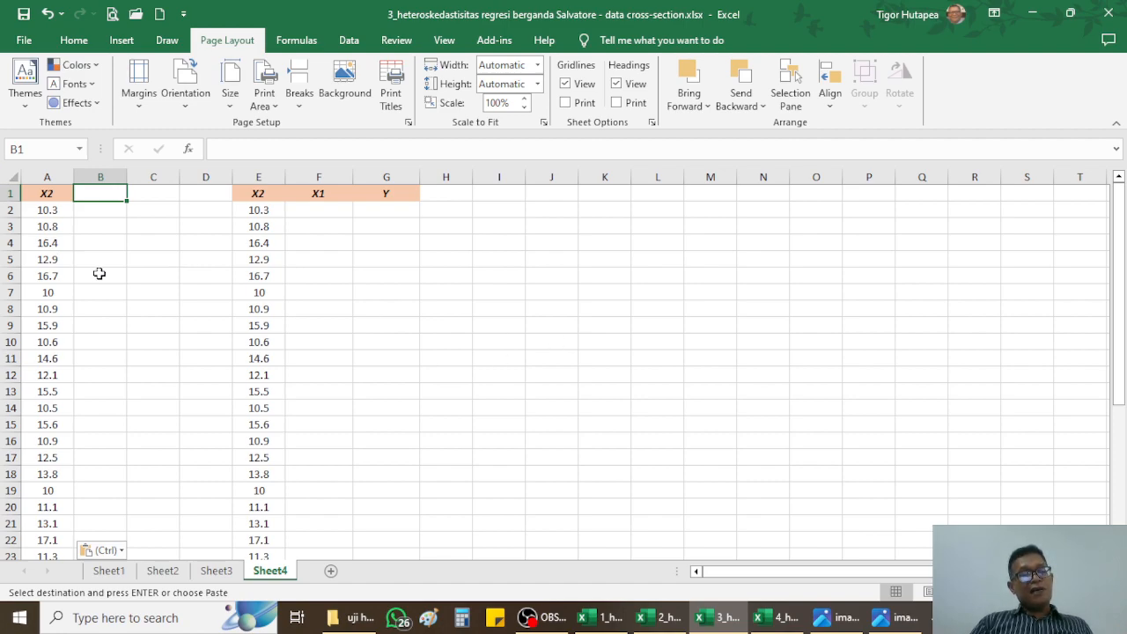
Sort the X2 values in A2:A36 of Sheet4 from smallest to largest
click(46, 215)
key(shift+Down)
key(shift+Down)
key(shift+Down)
key(shift+Down)
key(shift+Down)
key(shift+Down)
key(shift+Down)
key(shift+Down)
key(shift+Down)
key(shift+Down)
key(shift+Down)
key(shift+Down)
key(shift+Down)
key(shift+Down)
key(shift+Down)
key(shift+Down)
key(shift+Down)
key(shift+Down)
key(shift+Down)
key(shift+Down)
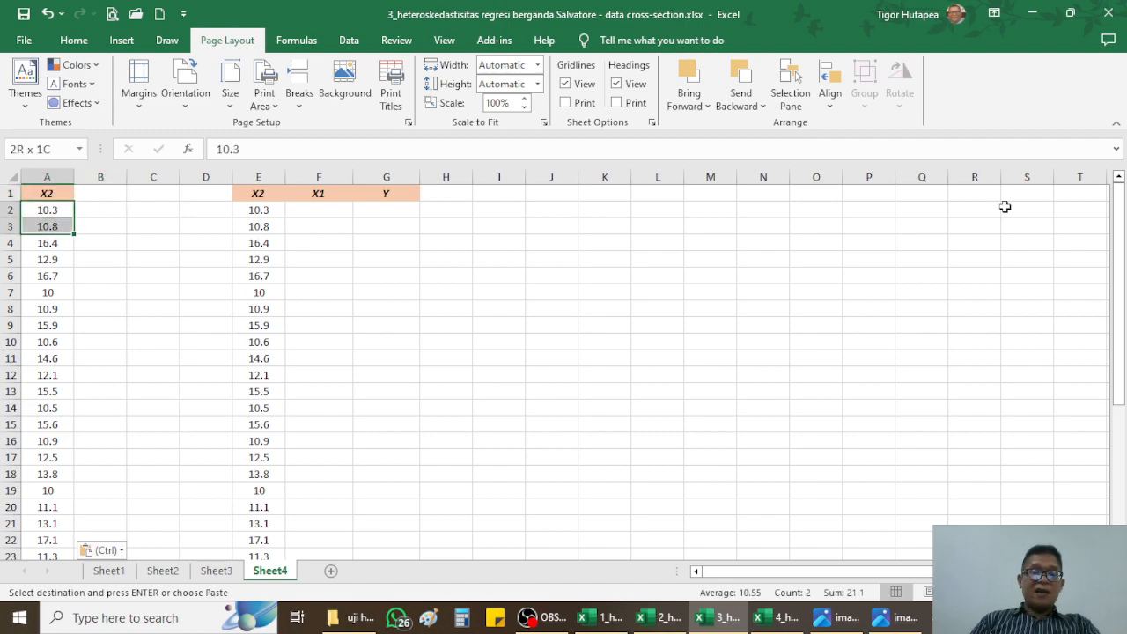
key(shift+Down)
key(shift+Down)
key(shift+Down)
key(shift+Down)
key(shift+Down)
key(shift+Down)
key(shift+Down)
key(shift+Down)
key(shift+Down)
key(shift+Down)
key(shift+Down)
key(shift+Down)
key(shift+Down)
key(shift+Down)
key(shift+Down)
key(shift+Down)
key(shift+Down)
key(shift+Down)
key(shift+Down)
key(shift+Down)
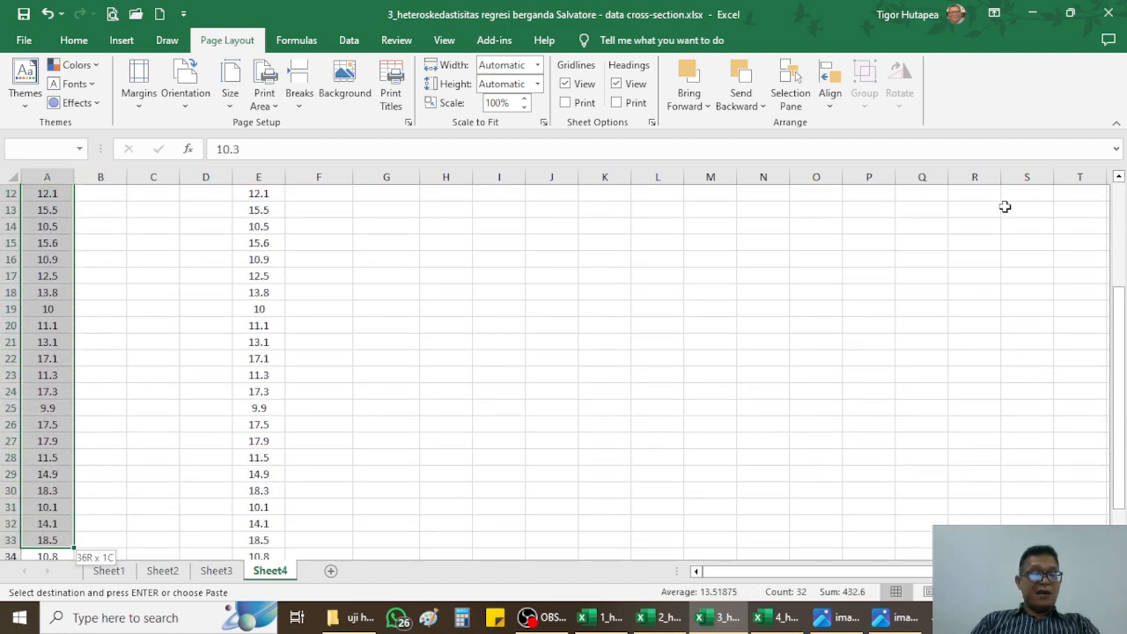
key(shift+Up)
key(shift+Up)
key(shift+Up)
key(shift+Up)
key(shift+Up)
key(shift+Up)
key(shift+Up)
key(shift+Up)
key(shift+Up)
key(shift+Up)
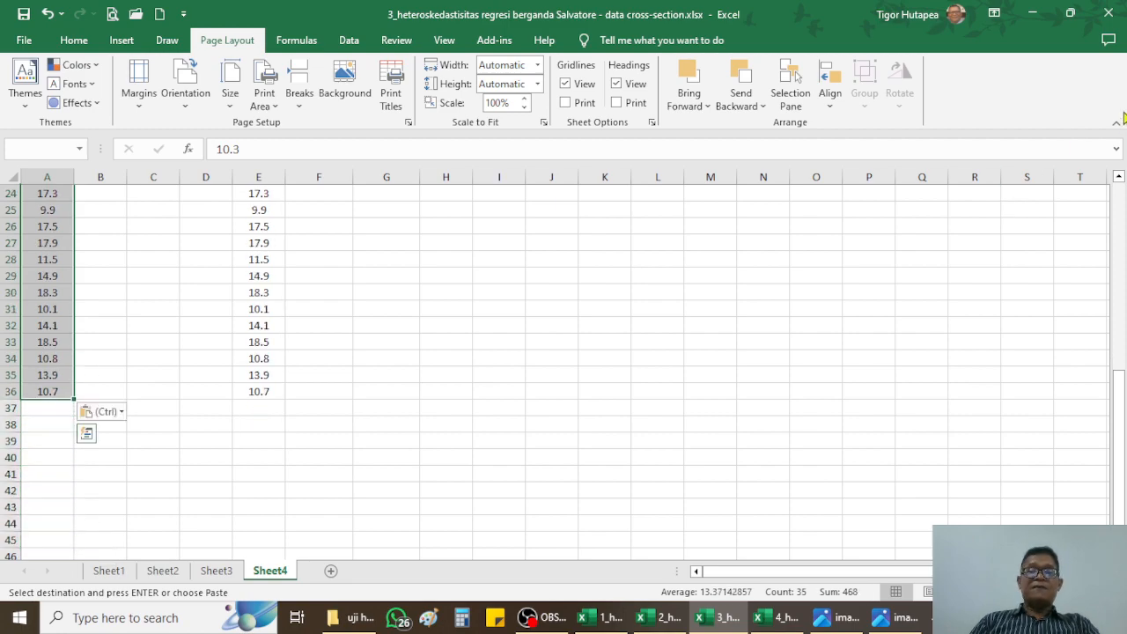
scroll(705, 321, up, 8)
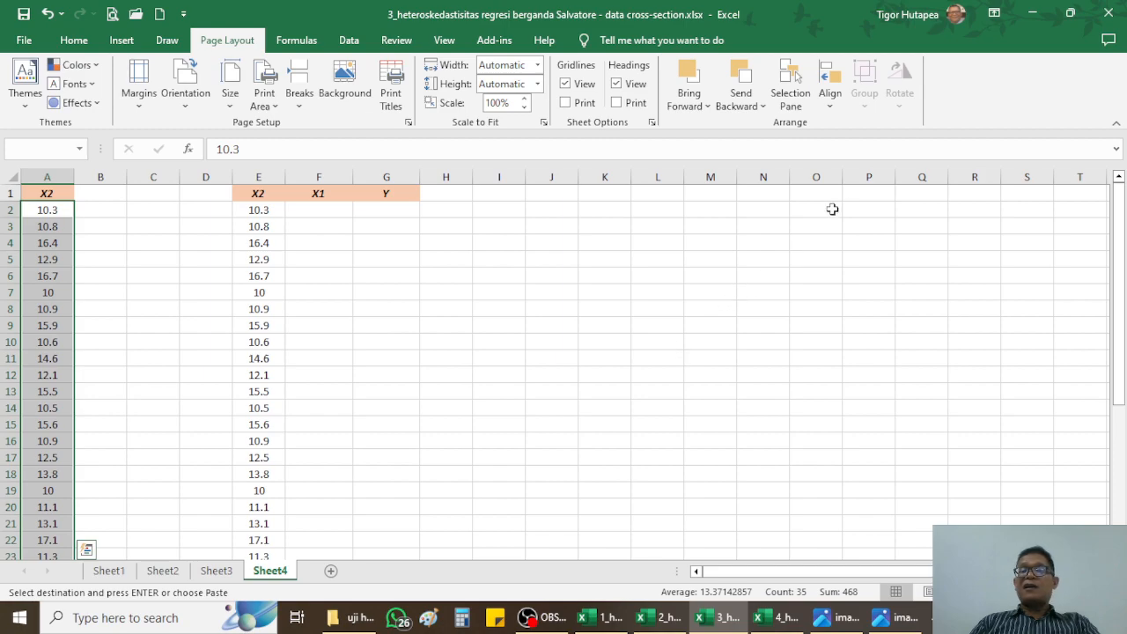
click(74, 42)
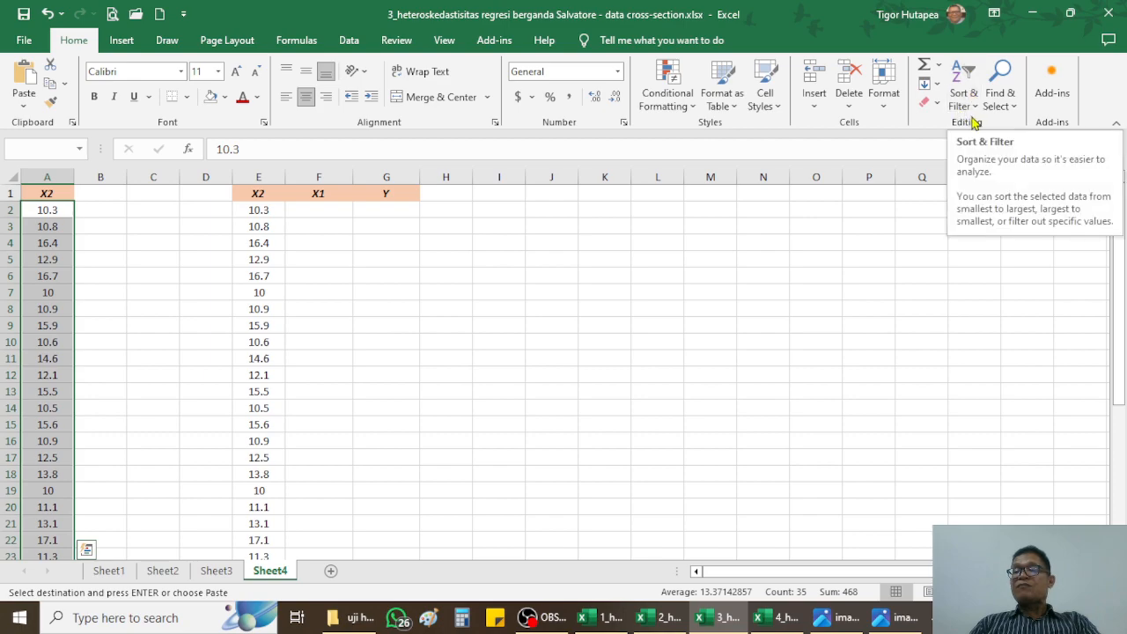
click(966, 104)
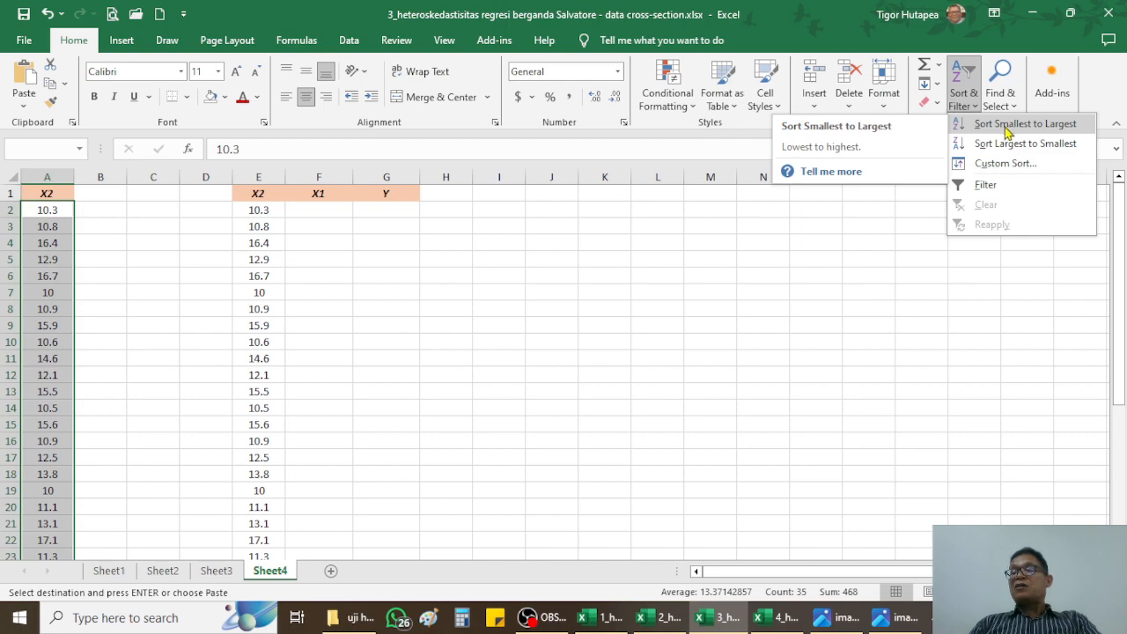
click(1007, 125)
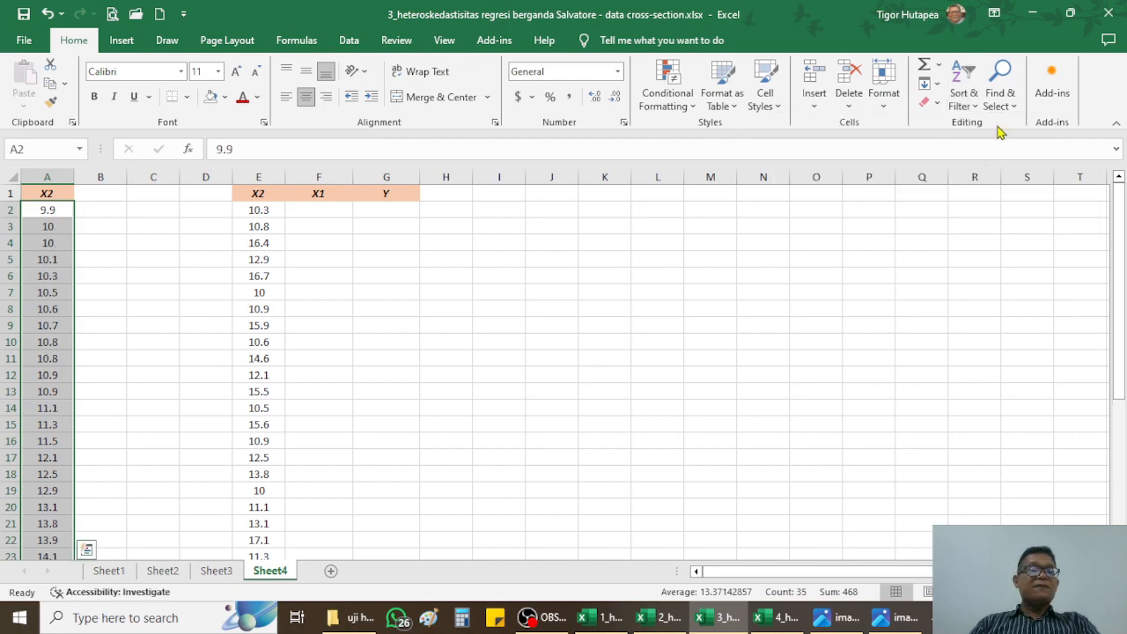
click(91, 214)
Copy the sorted X2 values in A2:A36 of Sheet4
click(48, 215)
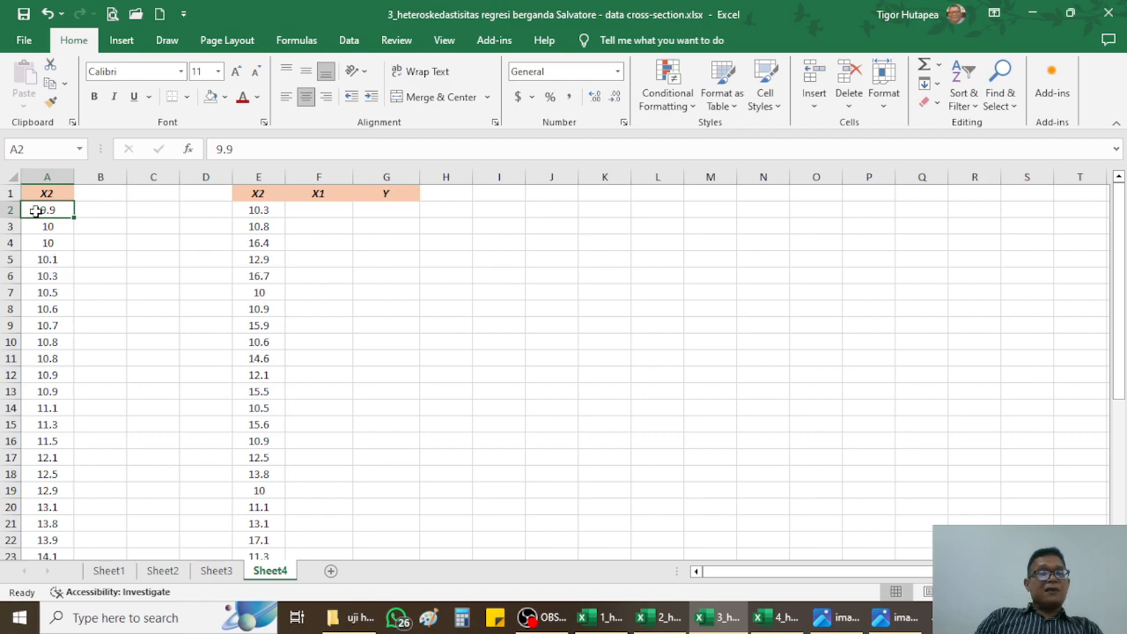
key(shift+Down)
key(shift+Down)
key(shift+Down)
key(shift+Down)
key(shift+Down)
key(shift+Down)
key(shift+Down)
key(shift+Down)
key(shift+Down)
key(shift+Down)
key(shift+Down)
key(shift+Down)
key(shift+Down)
key(shift+Down)
key(shift+Down)
key(shift+Down)
key(shift+Down)
key(shift+Down)
key(shift+Down)
key(shift+Down)
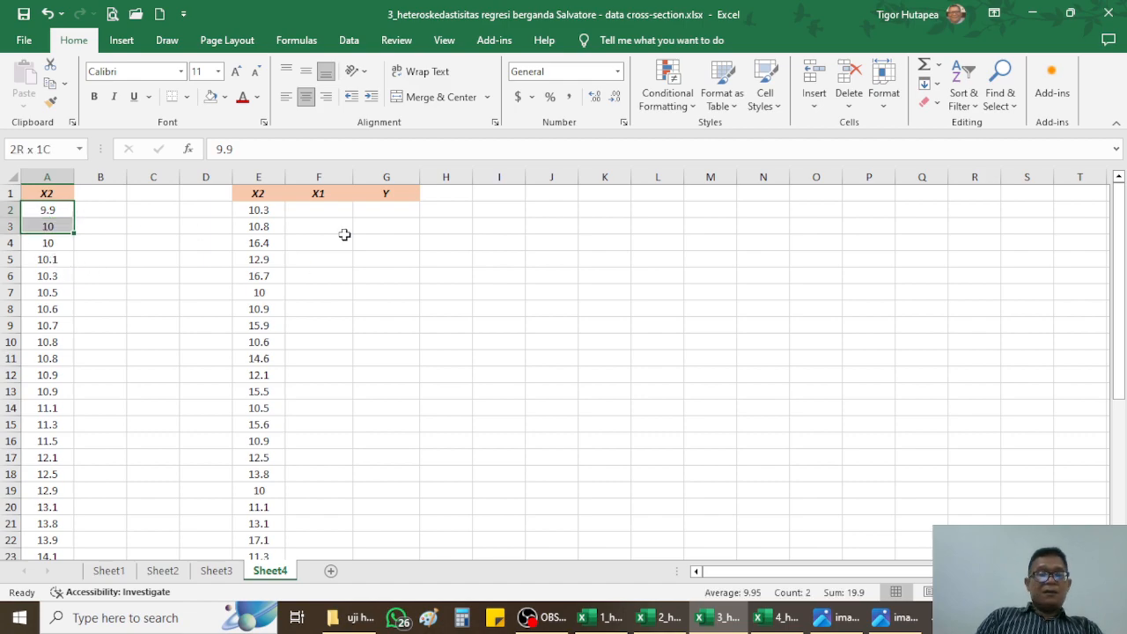
key(shift+Down)
key(shift+Down)
key(shift+Down)
key(shift+Down)
key(shift+Down)
key(shift+Down)
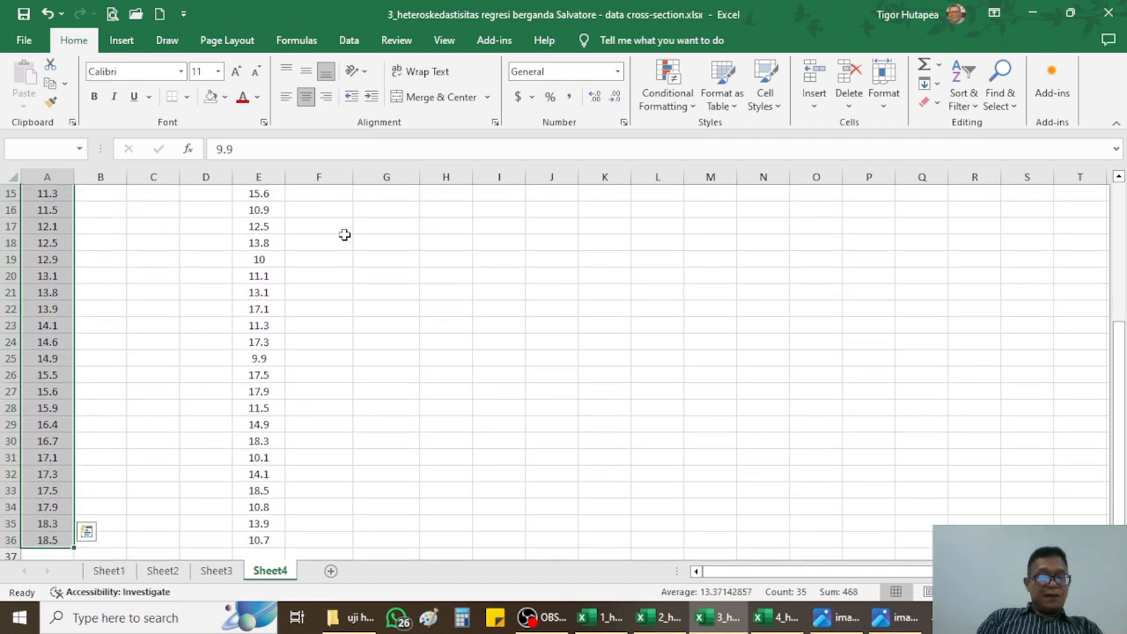
key(ctrl+c)
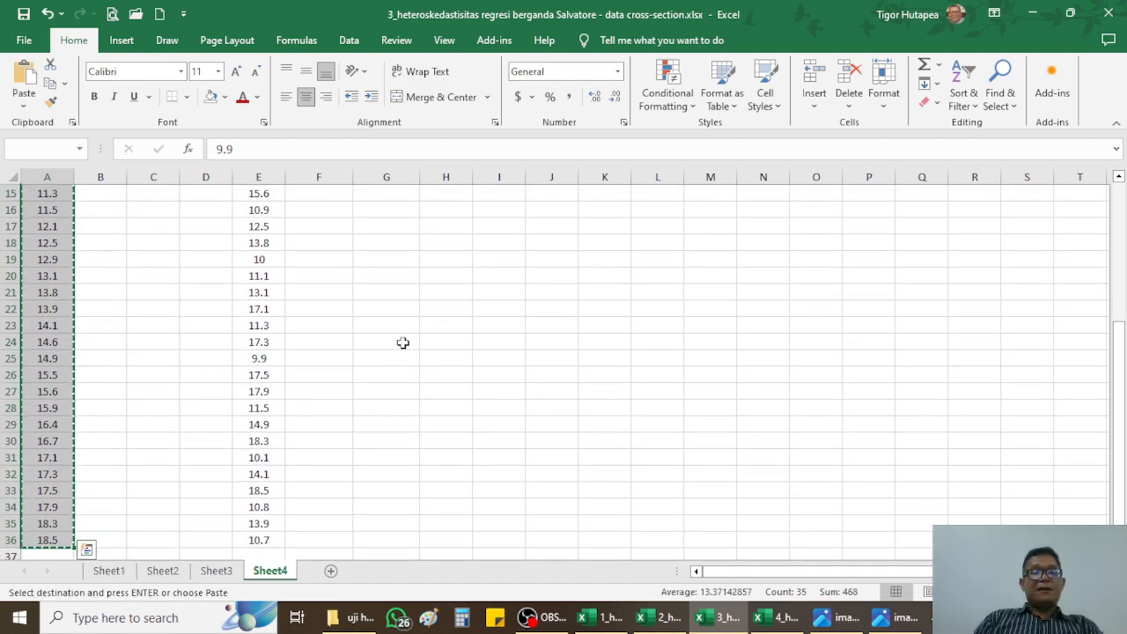
scroll(402, 343, up, 5)
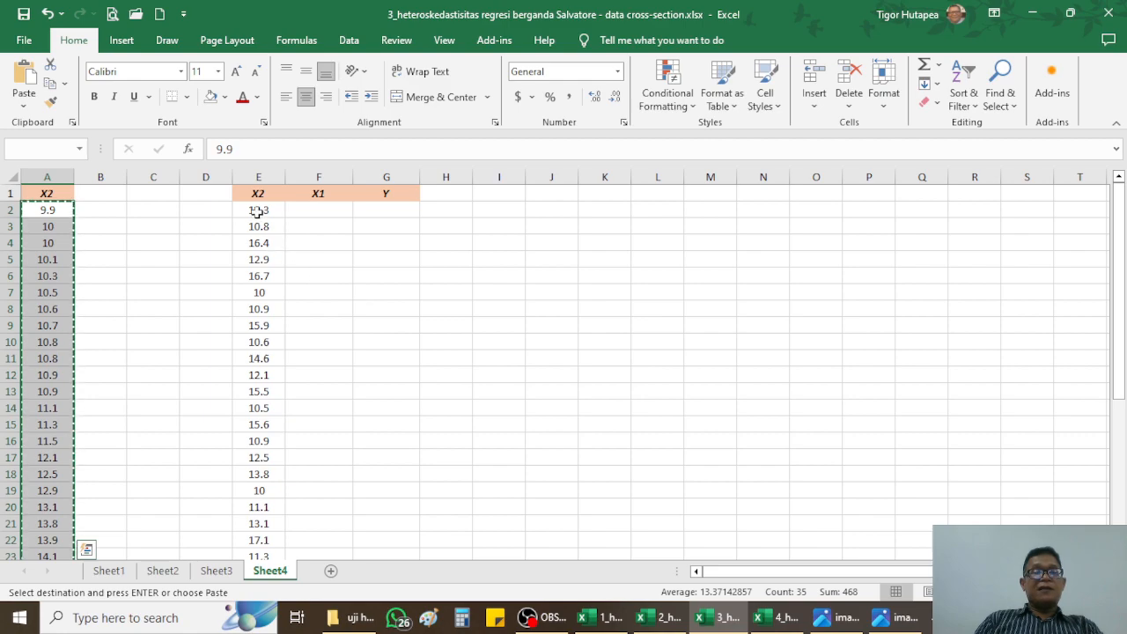
Paste the copied sorted X2 values over E2:E36 in Sheet4 and clear the copy selection
click(257, 211)
key(shift+Down)
key(shift+Down)
key(shift+Down)
key(shift+Down)
key(shift+Down)
key(shift+Down)
key(shift+Down)
key(shift+Down)
key(shift+Down)
key(shift+Down)
key(shift+Down)
key(shift+Down)
key(shift+Down)
key(shift+Down)
key(shift+Down)
key(shift+Down)
key(shift+Down)
key(shift+Down)
key(shift+Down)
key(shift+Down)
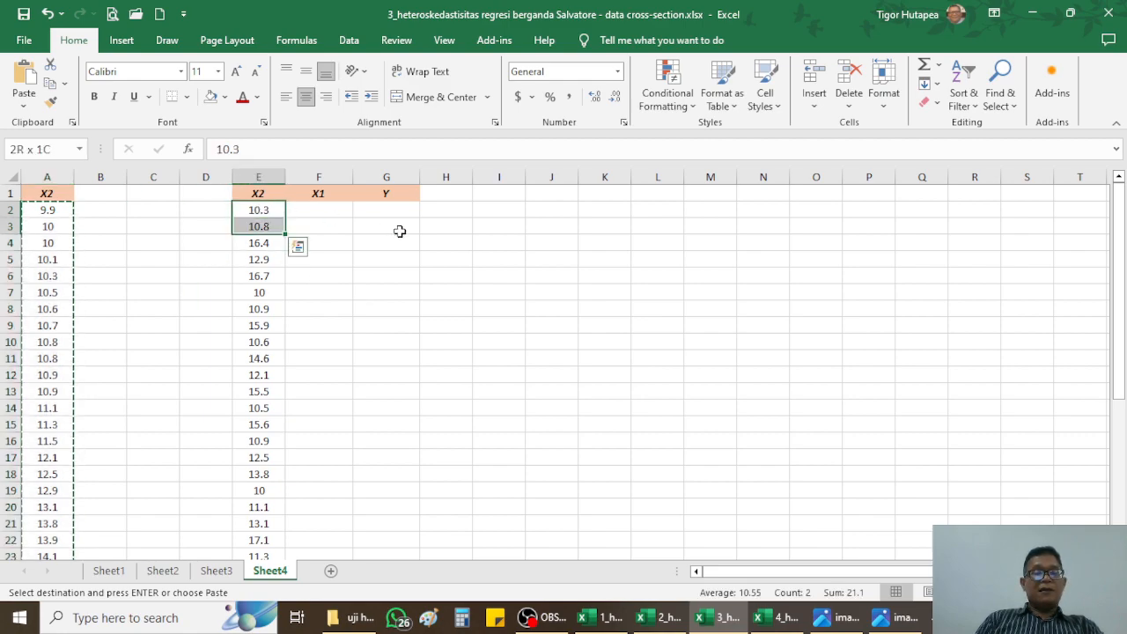
key(shift+Down)
key(shift+Down)
key(shift+Down)
key(shift+Down)
key(shift+Down)
key(shift+Down)
key(shift+Down)
key(shift+Down)
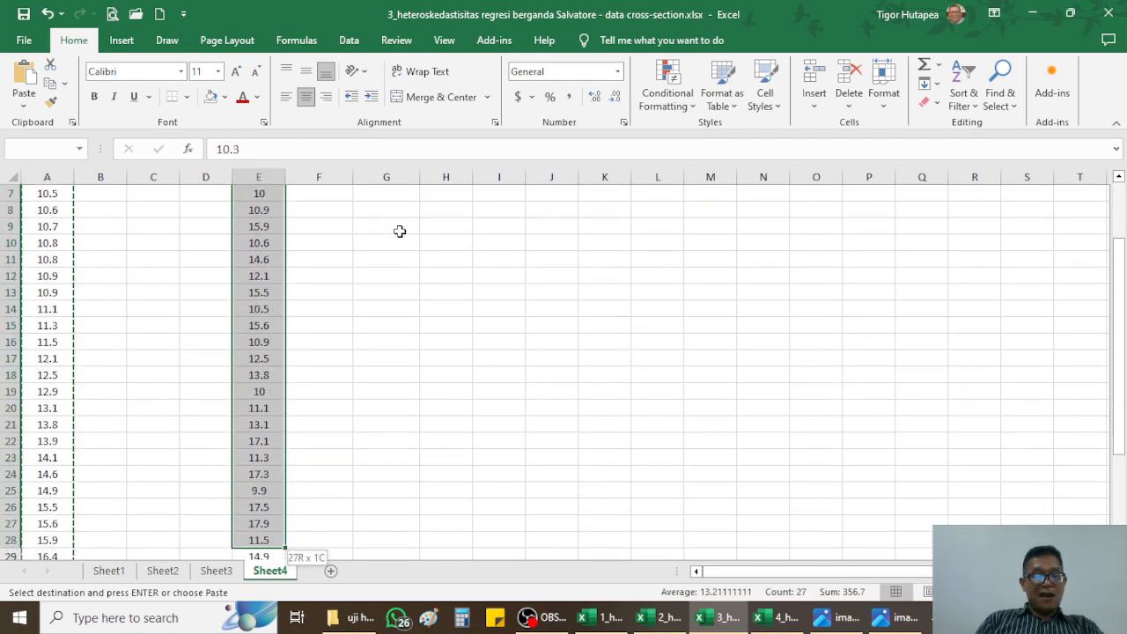
key(shift+Down)
key(shift+Down)
key(shift+Down)
key(shift+Down)
key(shift+Down)
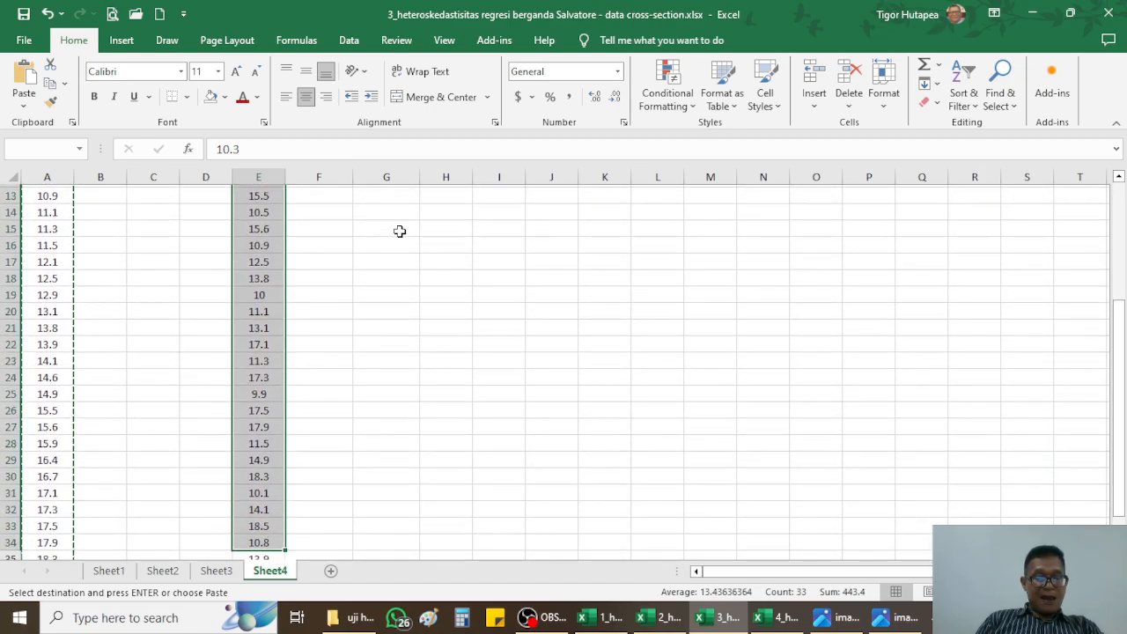
key(shift+Up)
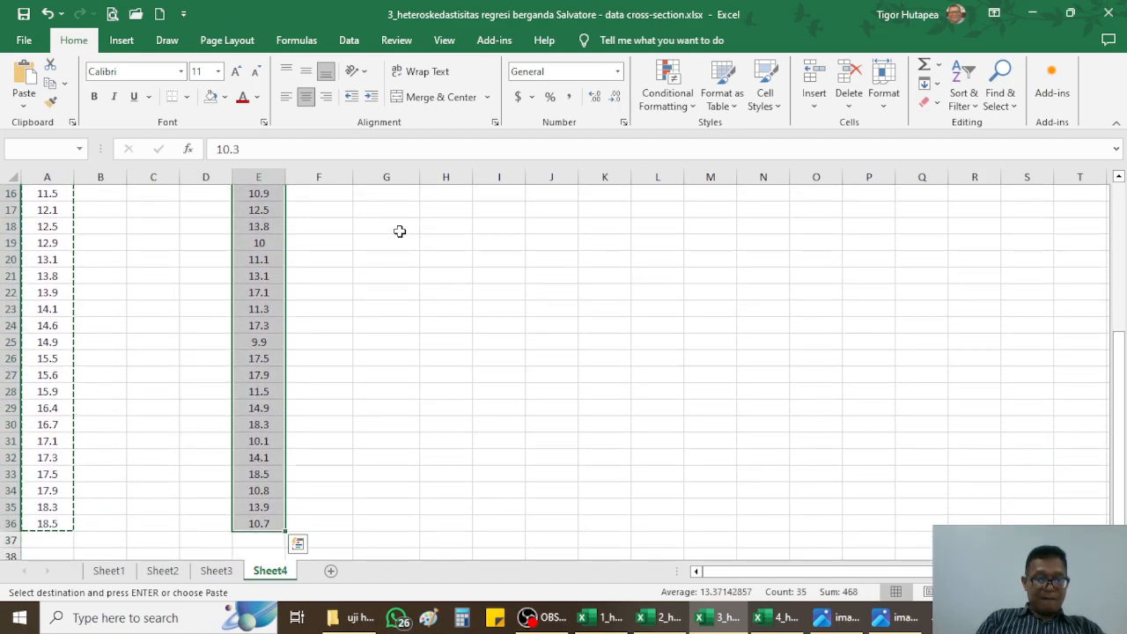
key(ctrl+v)
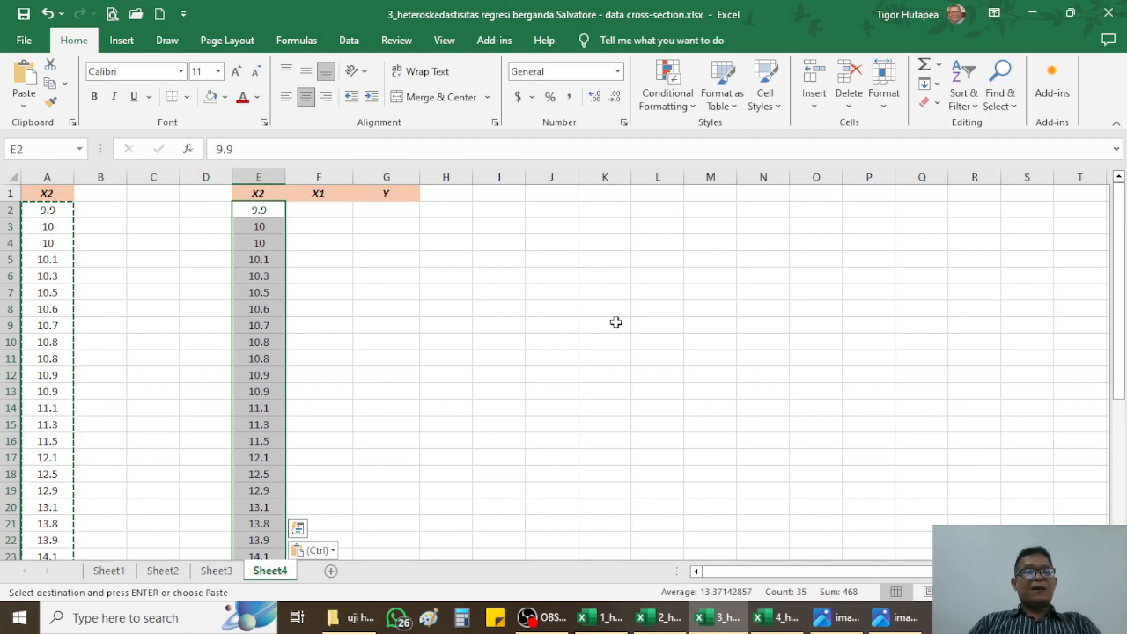
click(333, 232)
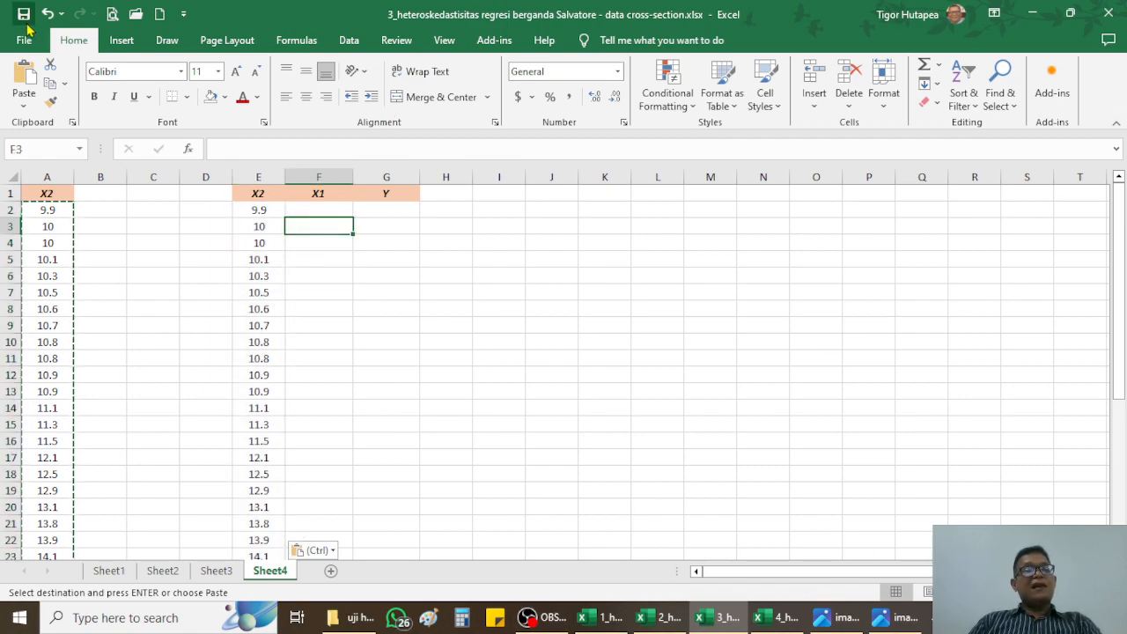
key(Escape)
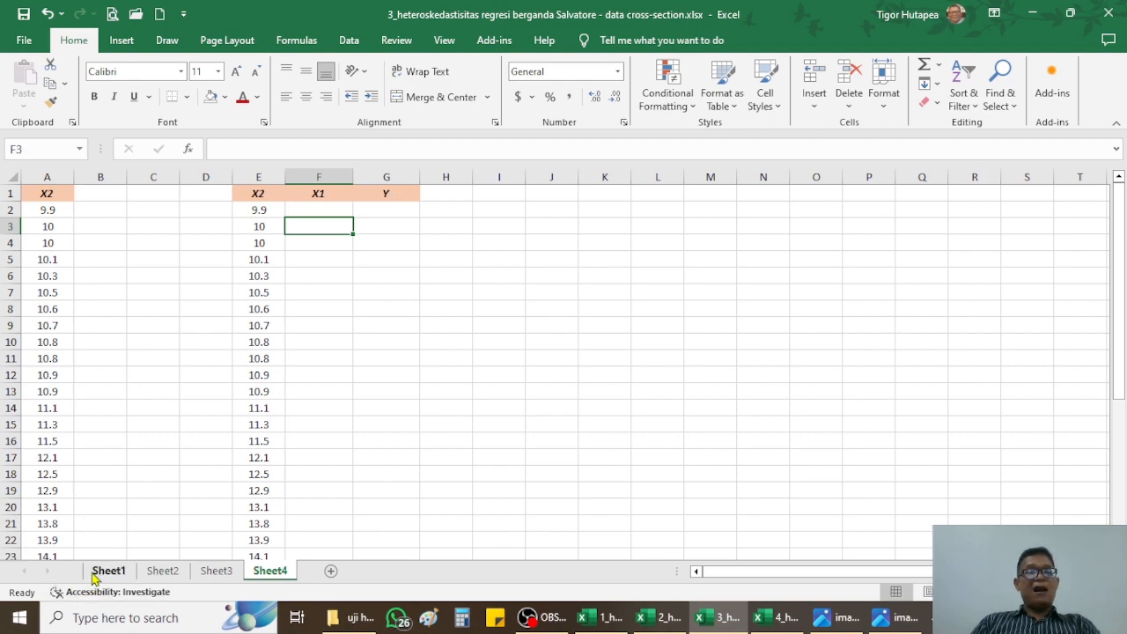
Compare the sorted X2 values in Sheet4 with the original data on Sheet1 and the arranged table on Sheet2
click(255, 213)
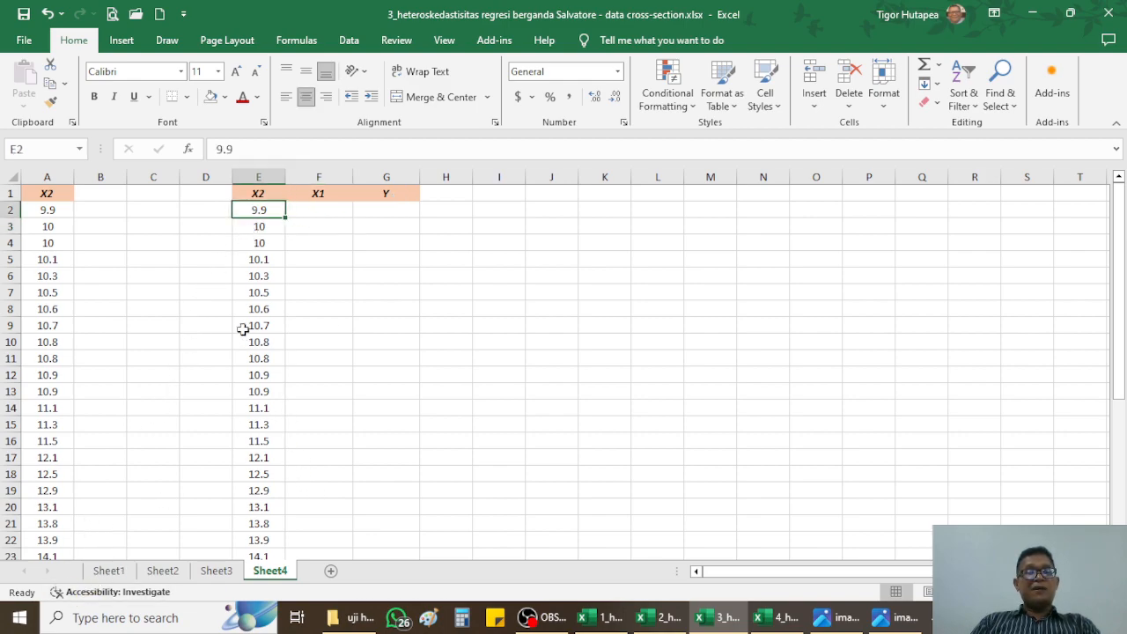
click(108, 571)
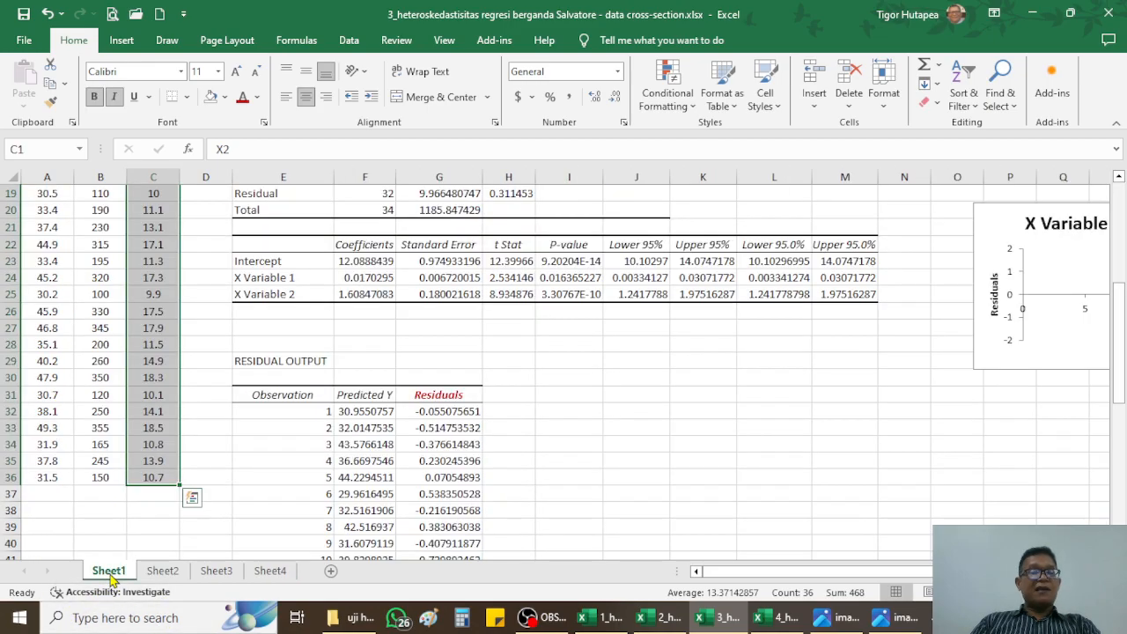
click(53, 326)
scroll(75, 342, up, 3)
scroll(75, 342, up, 3)
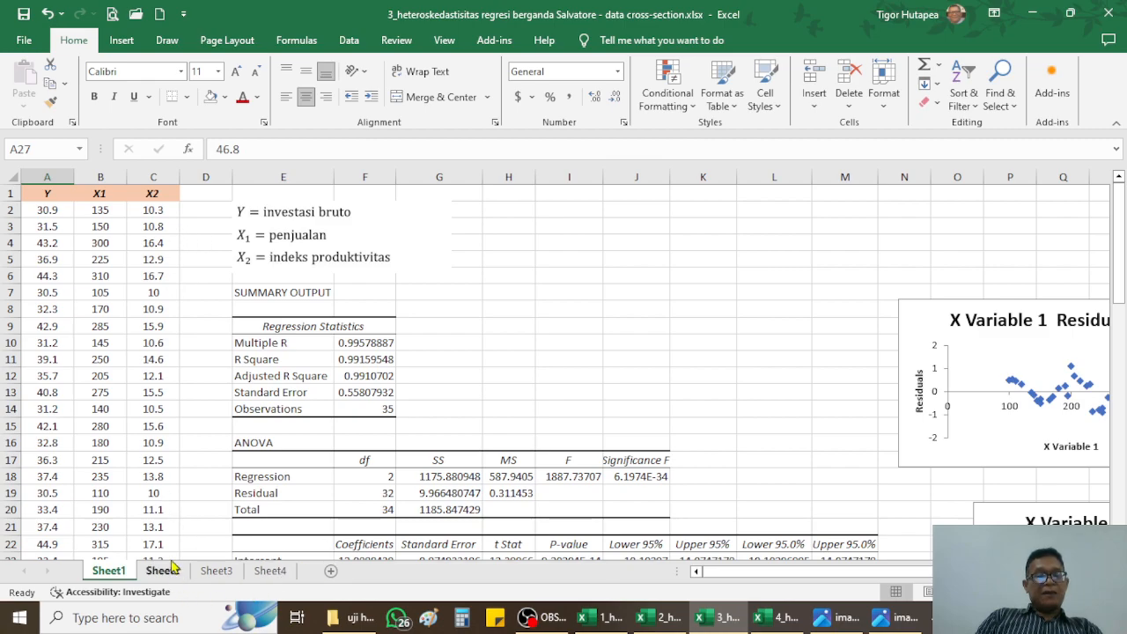
click(267, 571)
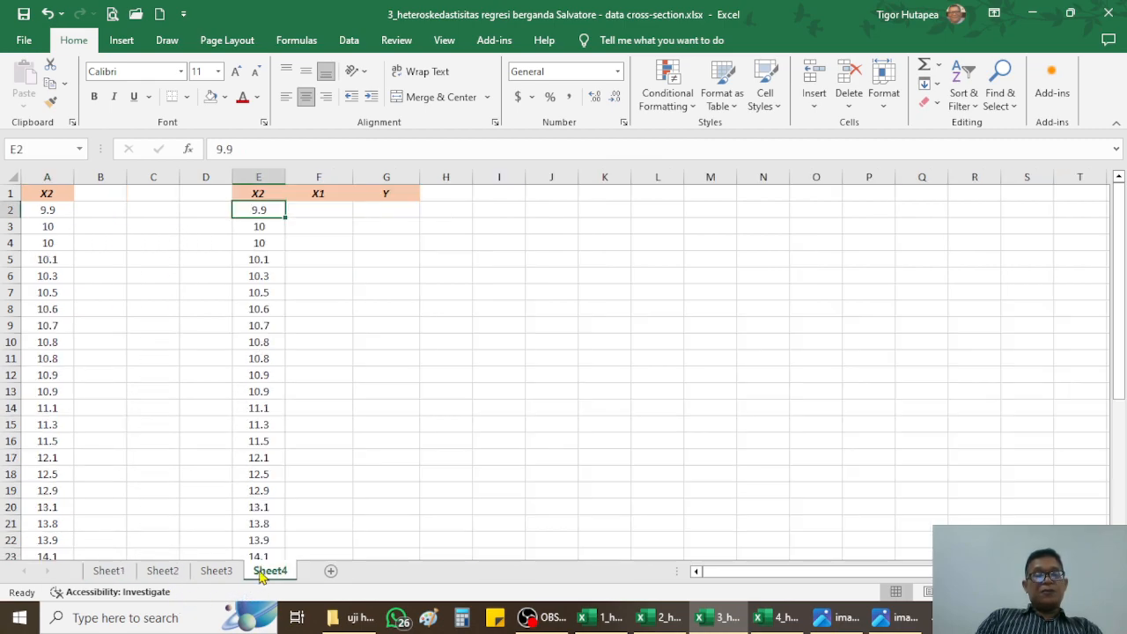
click(108, 572)
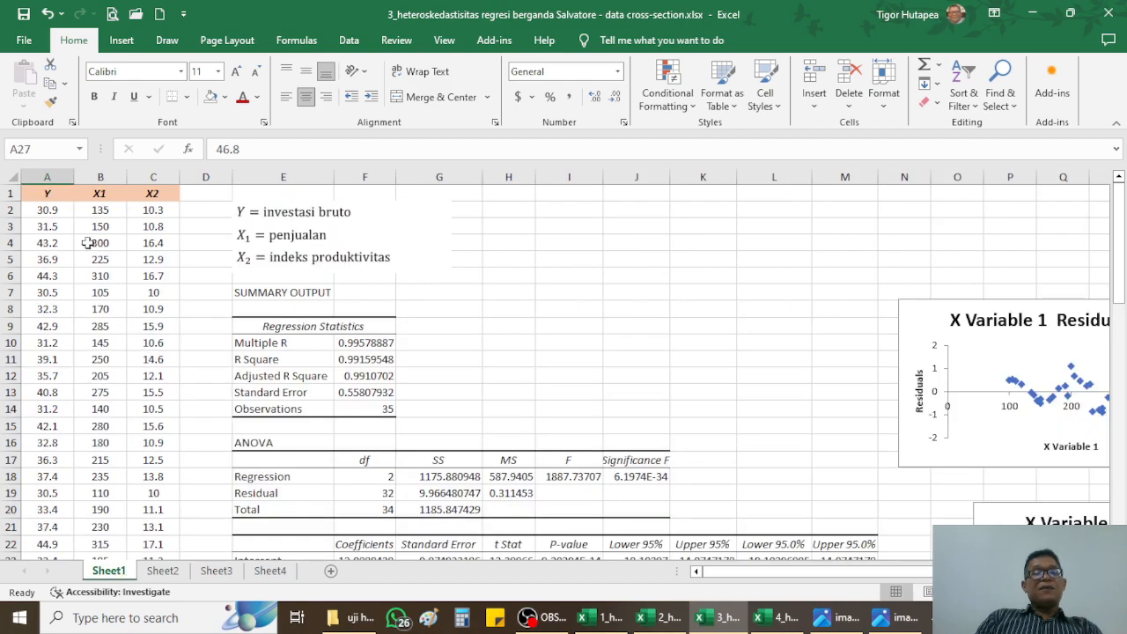
click(134, 211)
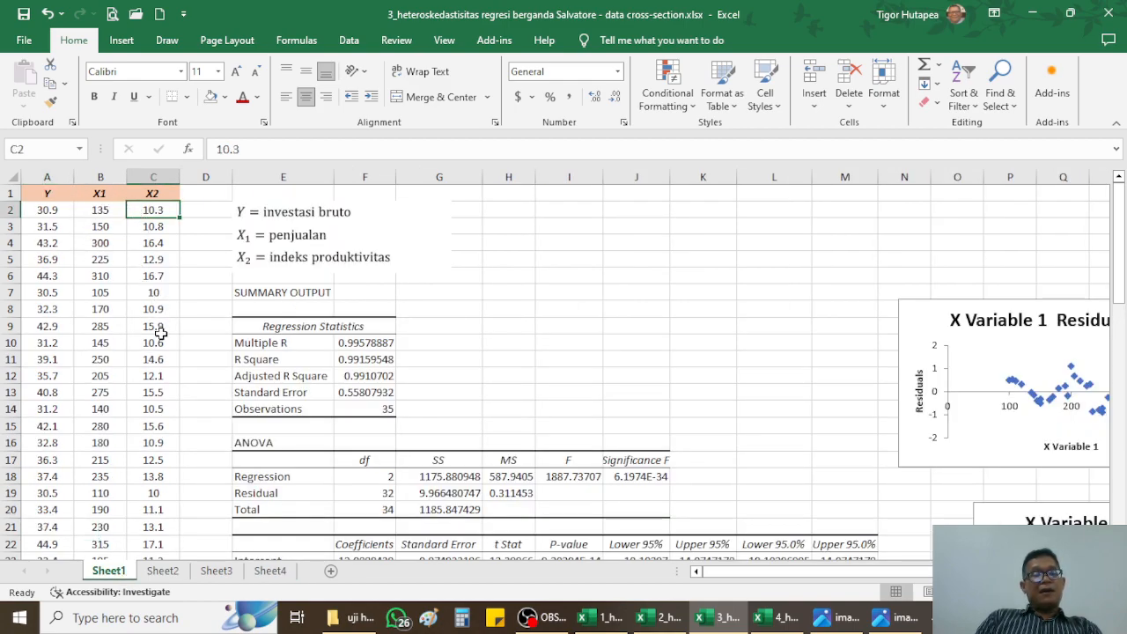
scroll(159, 333, down, 2)
scroll(160, 333, down, 2)
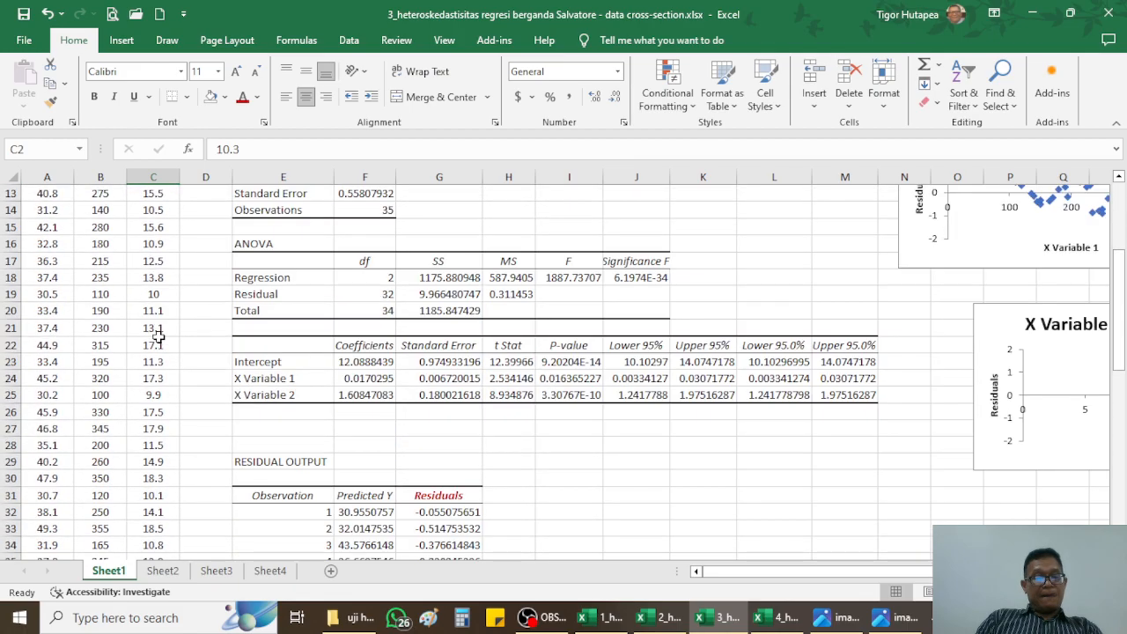
scroll(159, 333, down, 3)
scroll(141, 427, up, 2)
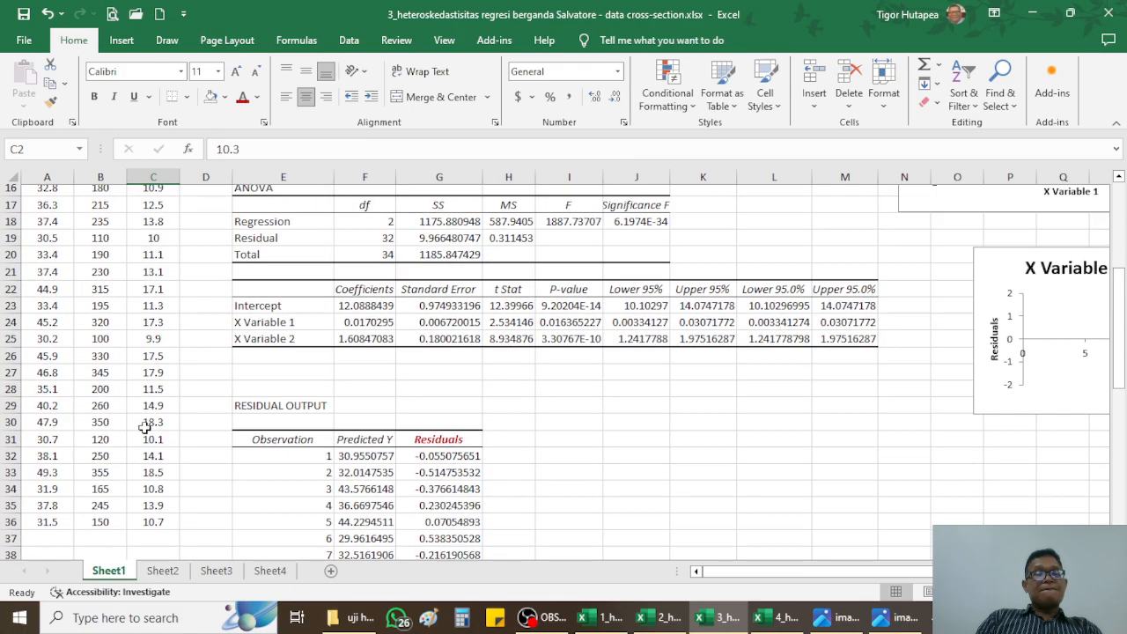
scroll(154, 445, up, 5)
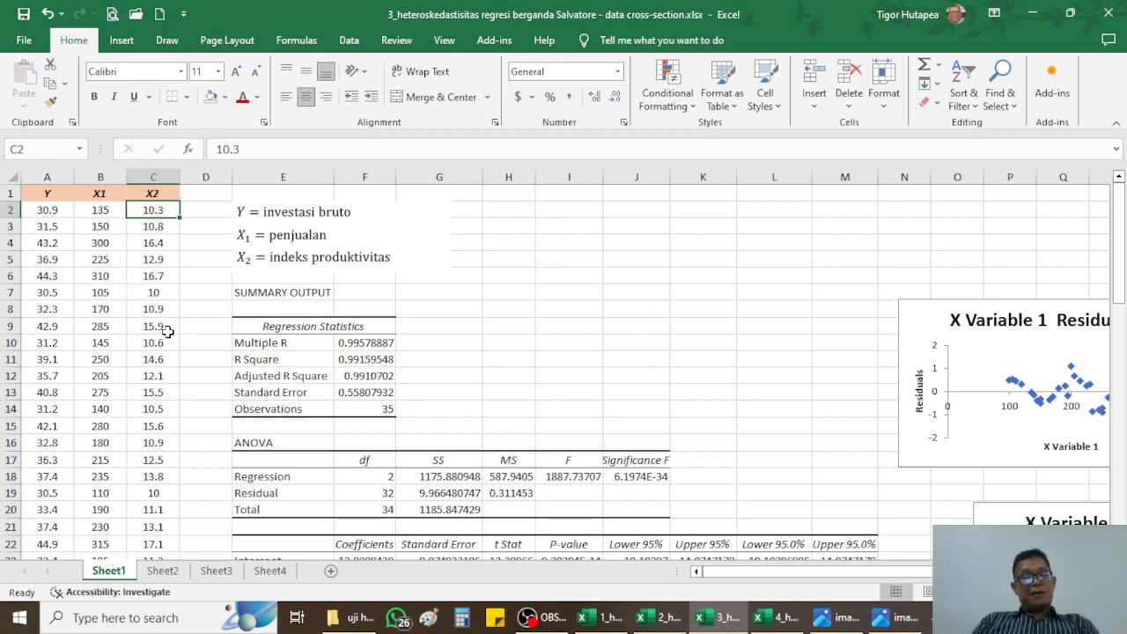
click(164, 570)
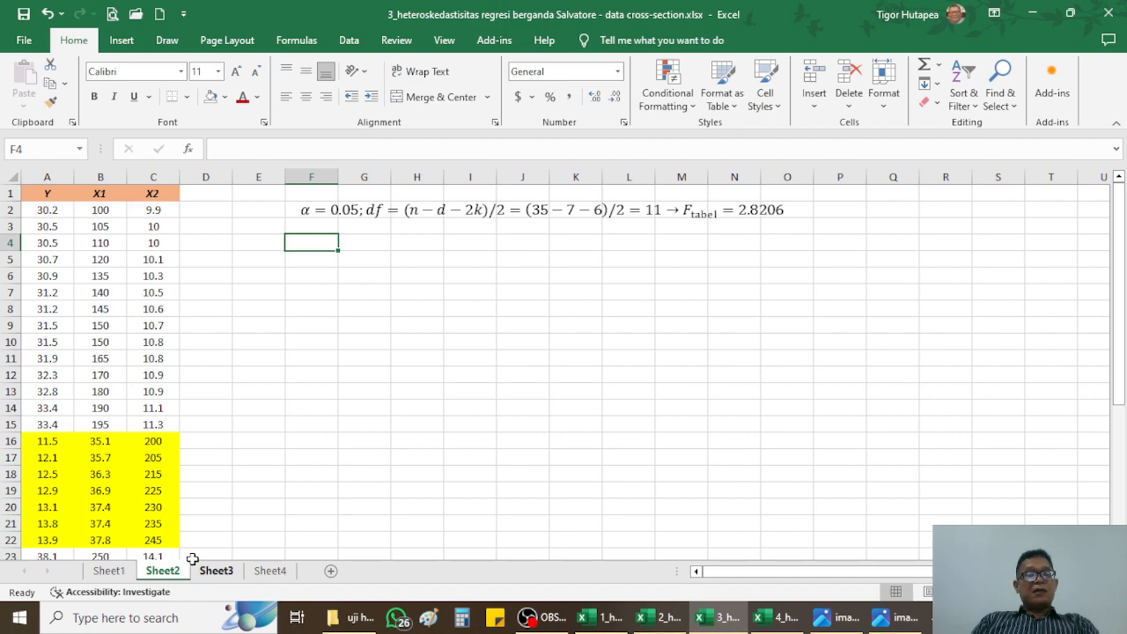
click(108, 570)
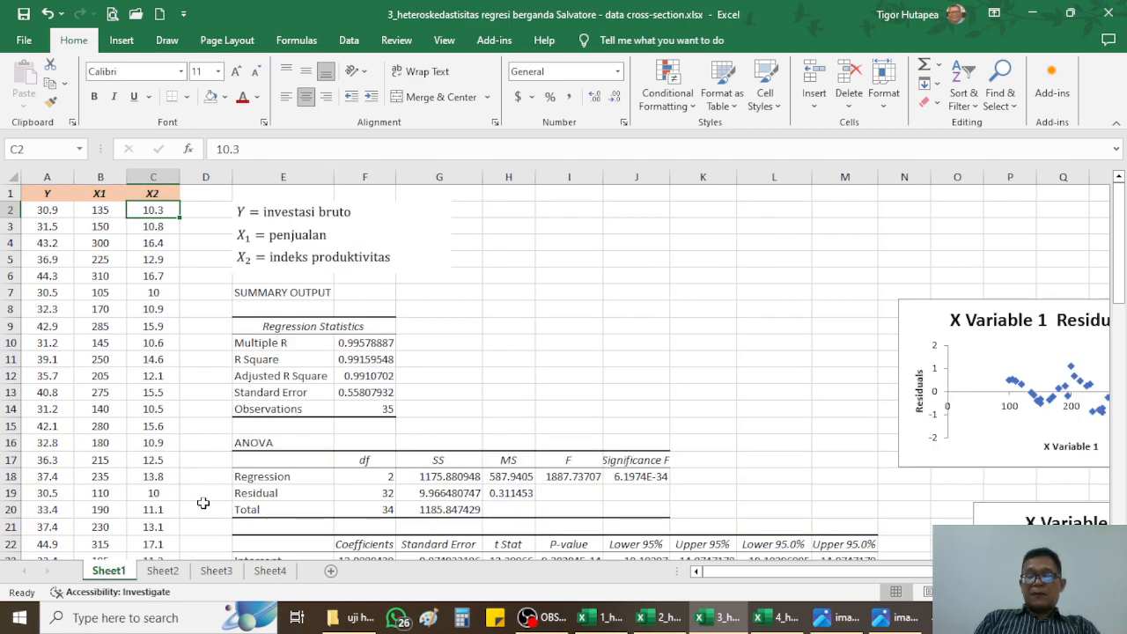
Go through the unsorted X2 values on Sheet1 one by one, from C2 to the end of the column
key(Down)
key(Down)
key(Down)
key(Down)
key(Down)
key(Down)
key(Down)
key(Down)
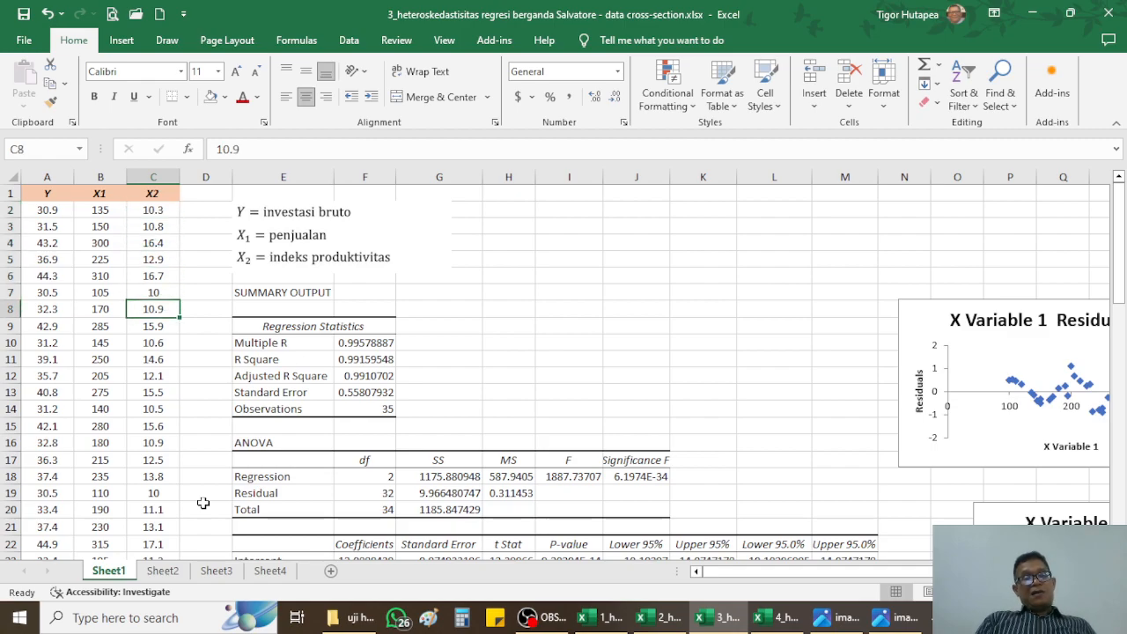
key(Down)
key(Down)
key(Down)
key(Down)
key(Down)
key(Down)
key(Down)
key(Down)
key(Down)
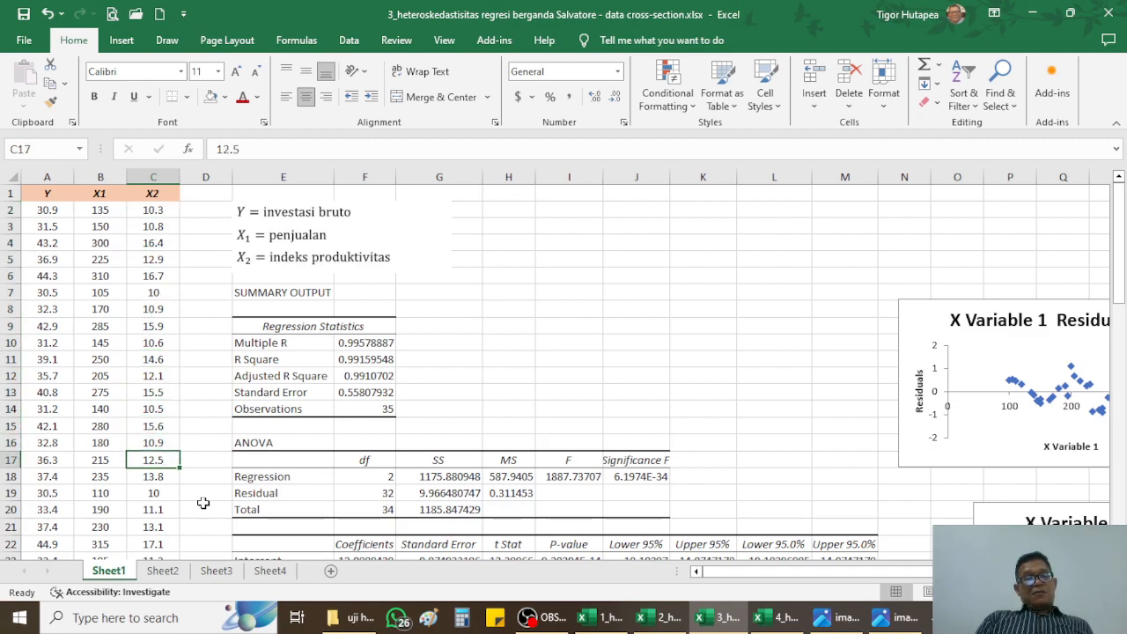
key(Down)
key(Down)
key(Down)
key(Down)
key(Down)
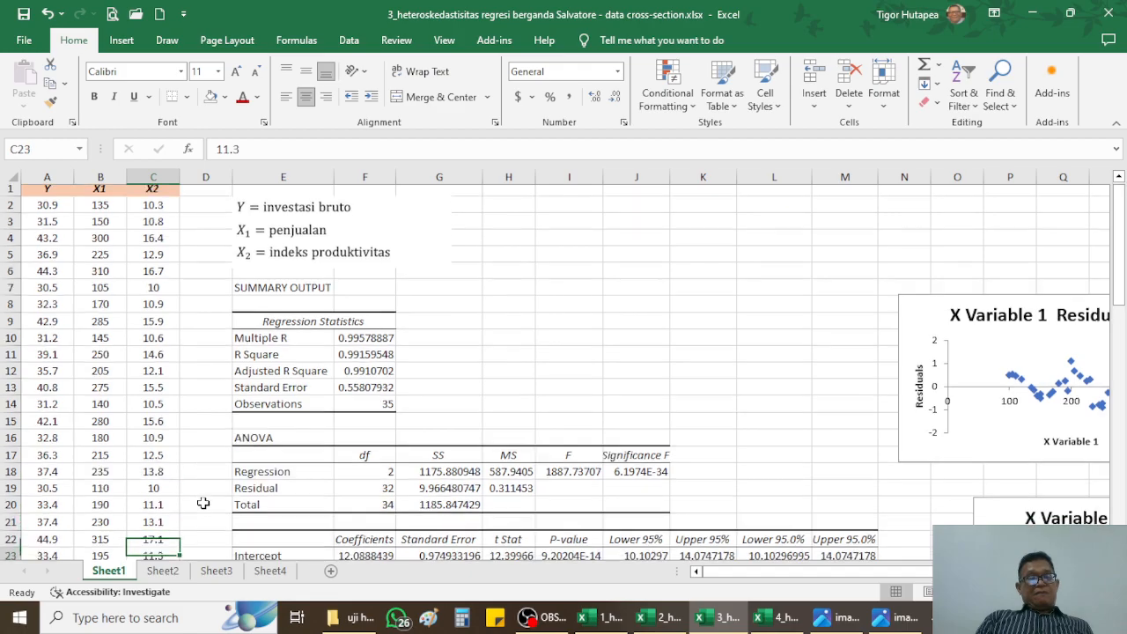
key(Down)
key(Down)
key(Down)
key(Down)
key(Down)
key(Down)
key(Down)
key(Down)
key(Down)
key(Down)
key(Down)
key(Down)
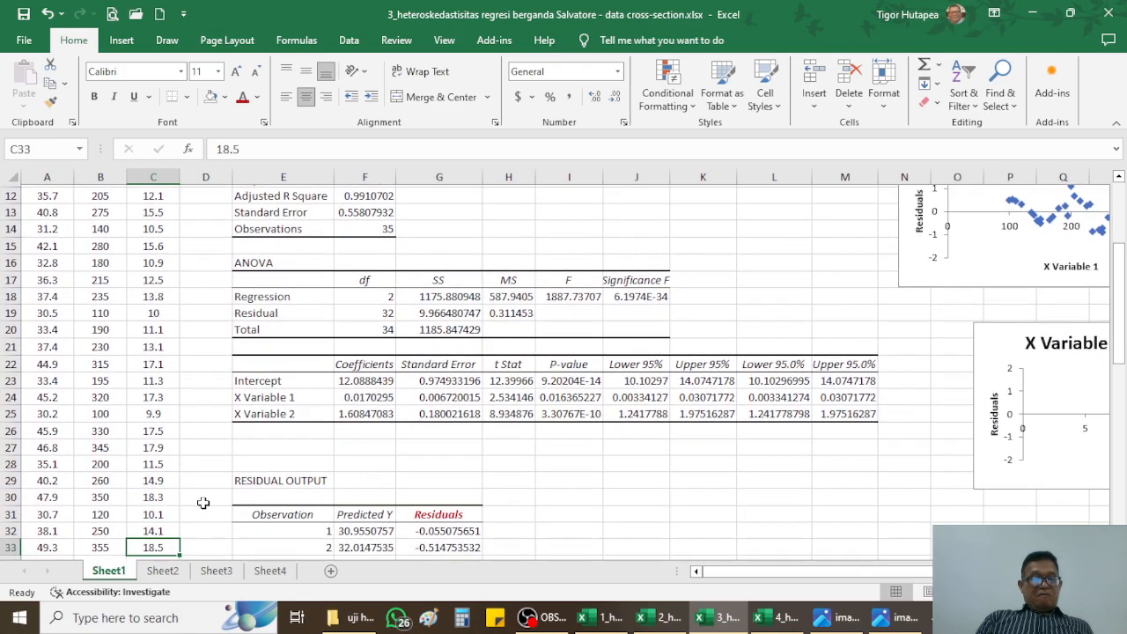
key(Down)
key(Down)
key(Down)
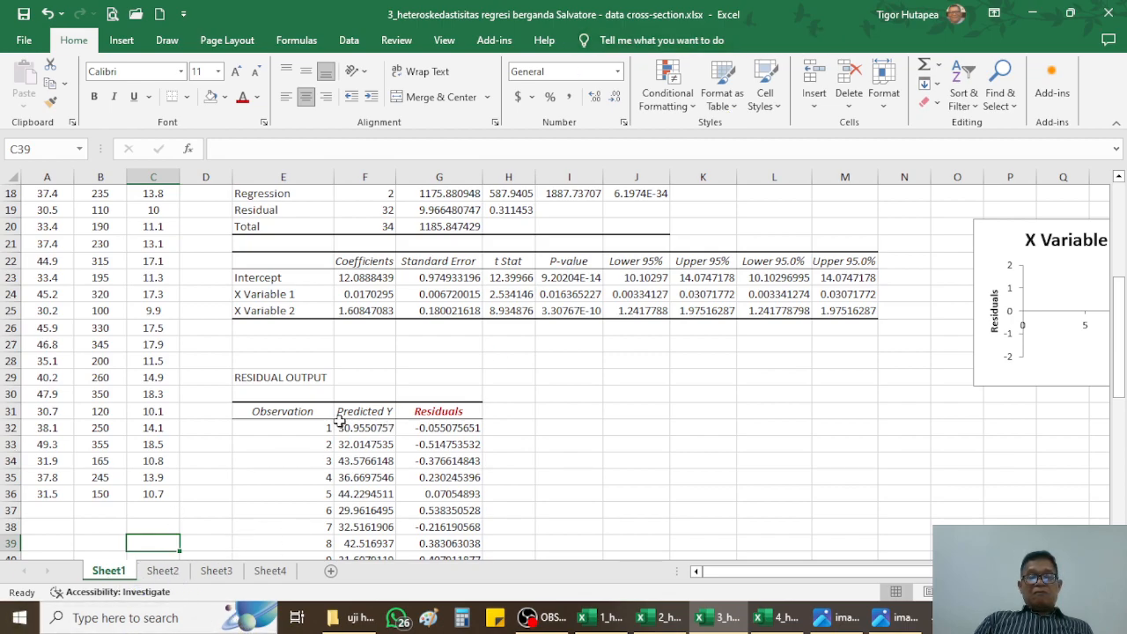
Find the smallest X2 value, 9.9, in the Sheet1 data and check its matching X1 and Y values in row 25
click(274, 572)
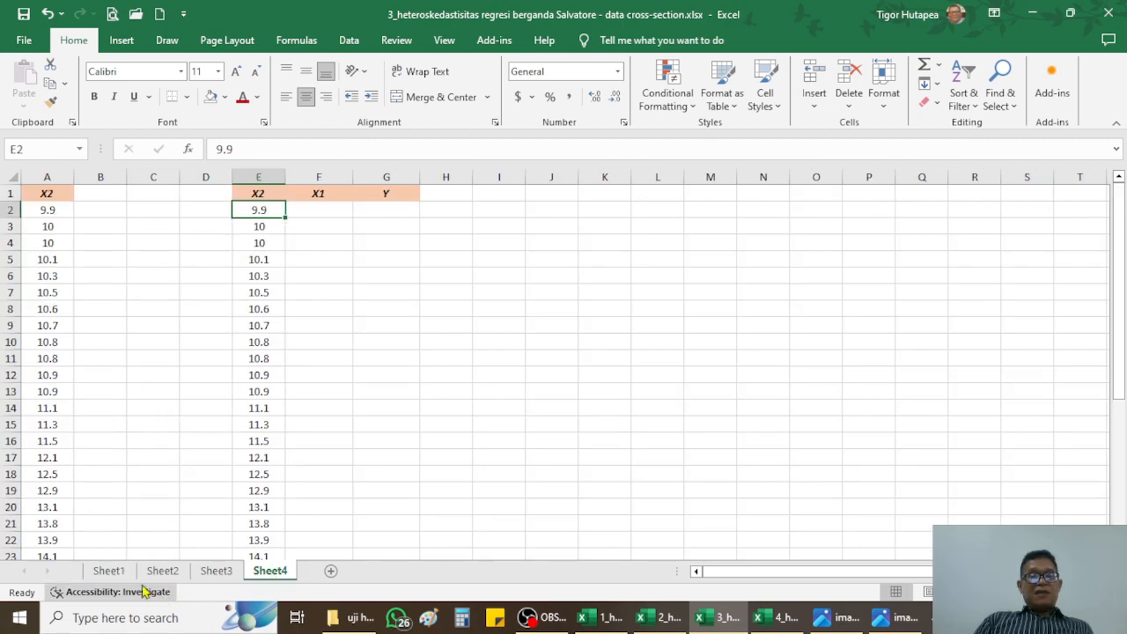
click(105, 572)
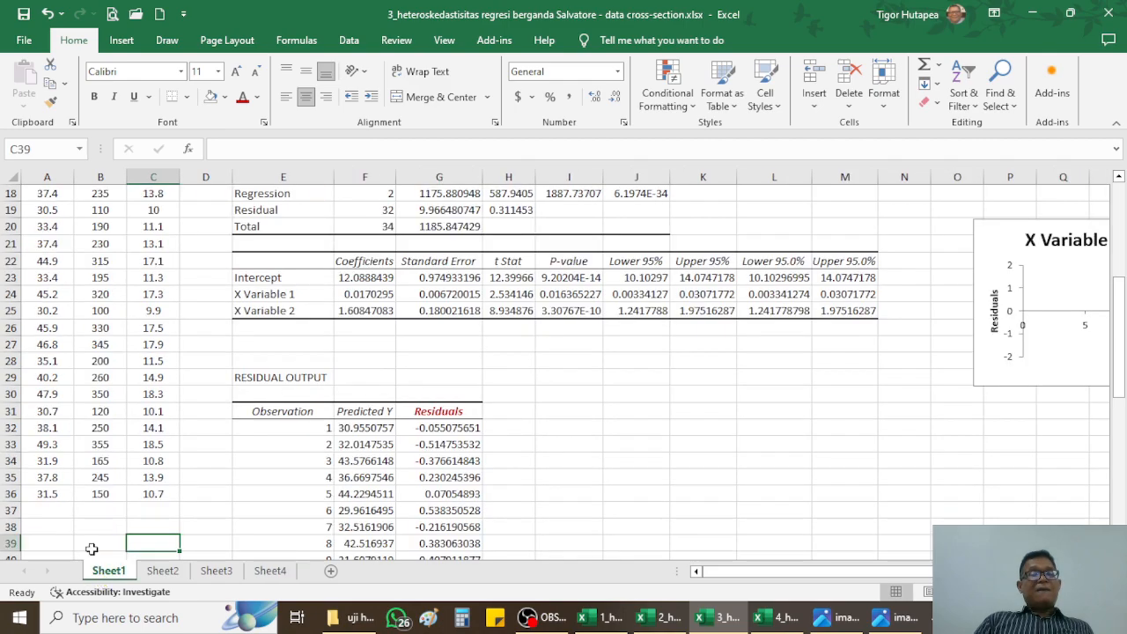
scroll(146, 298, up, 4)
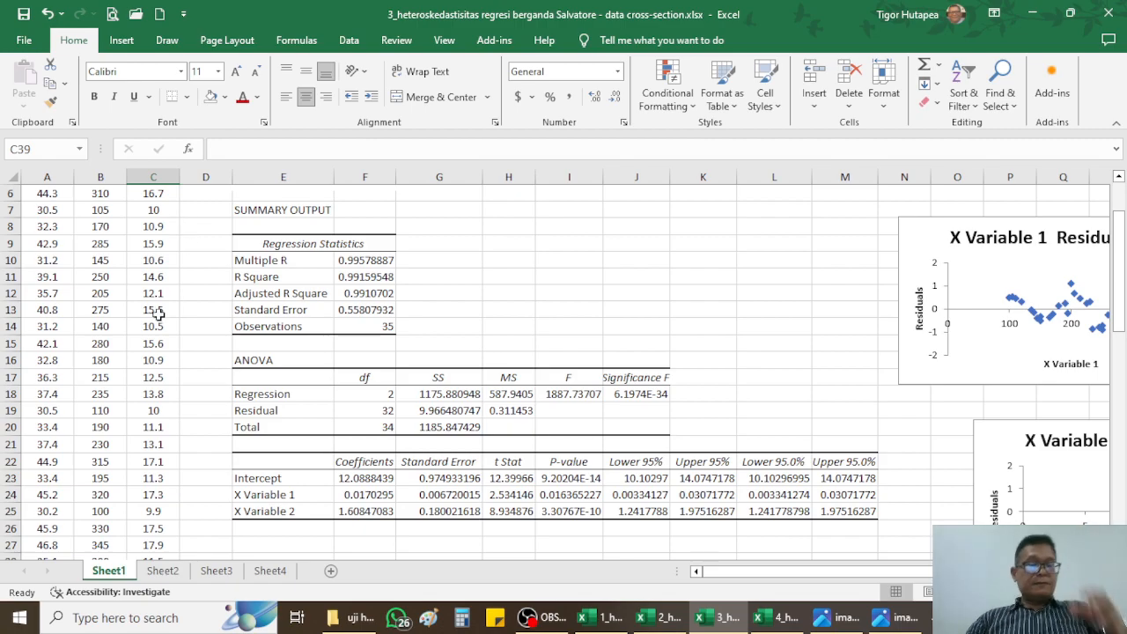
scroll(83, 350, up, 2)
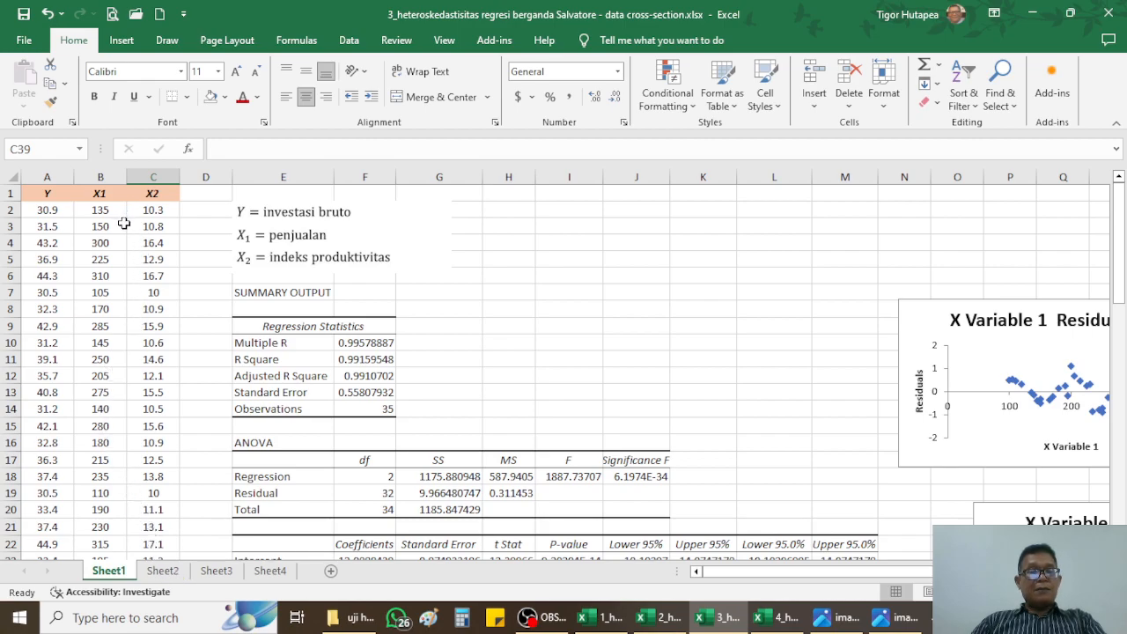
scroll(133, 245, down, 1)
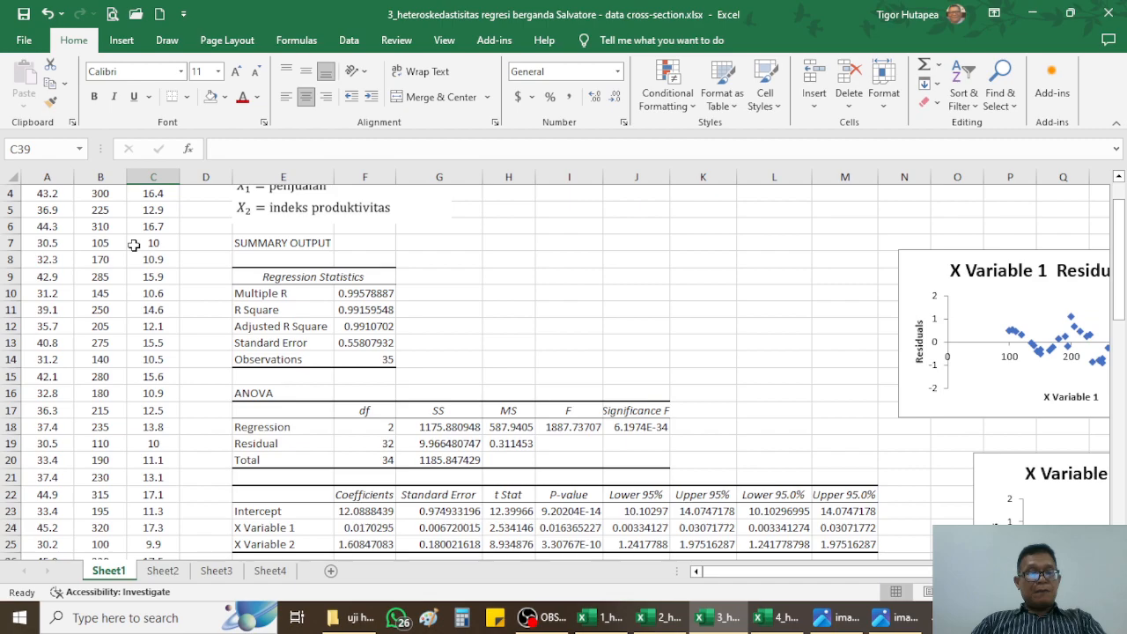
scroll(133, 246, down, 1)
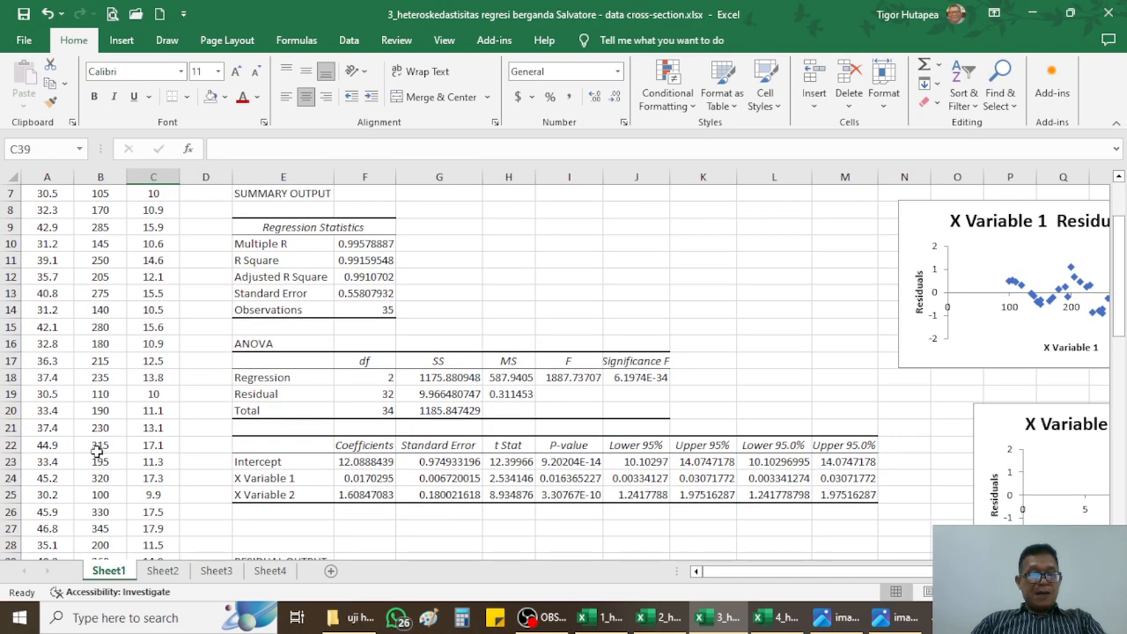
click(145, 499)
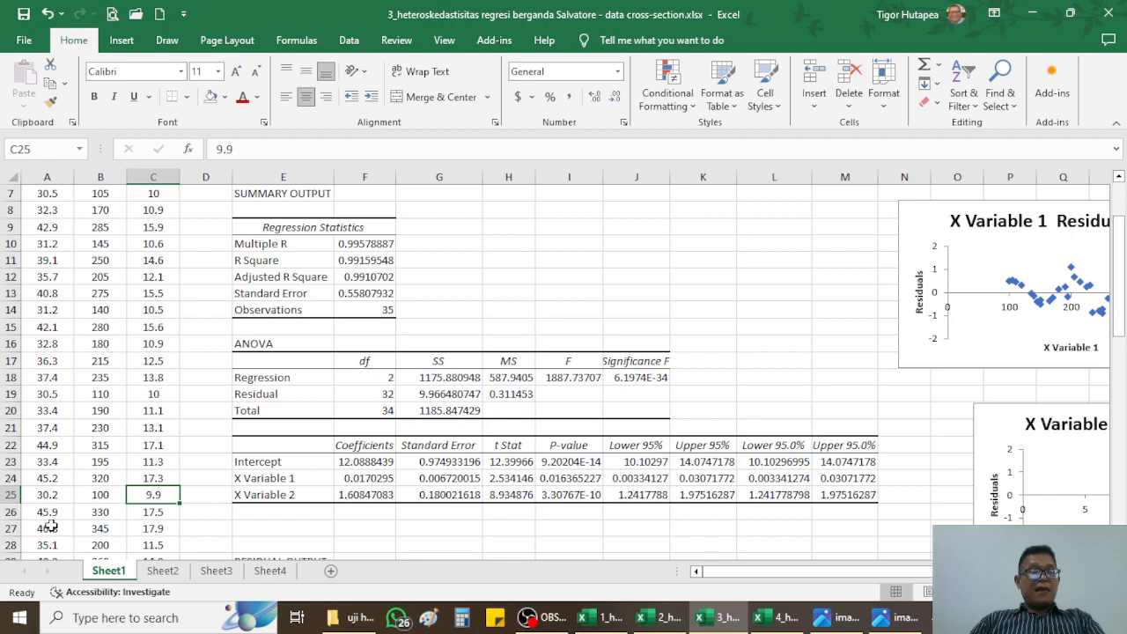
scroll(130, 302, up, 2)
scroll(129, 305, down, 2)
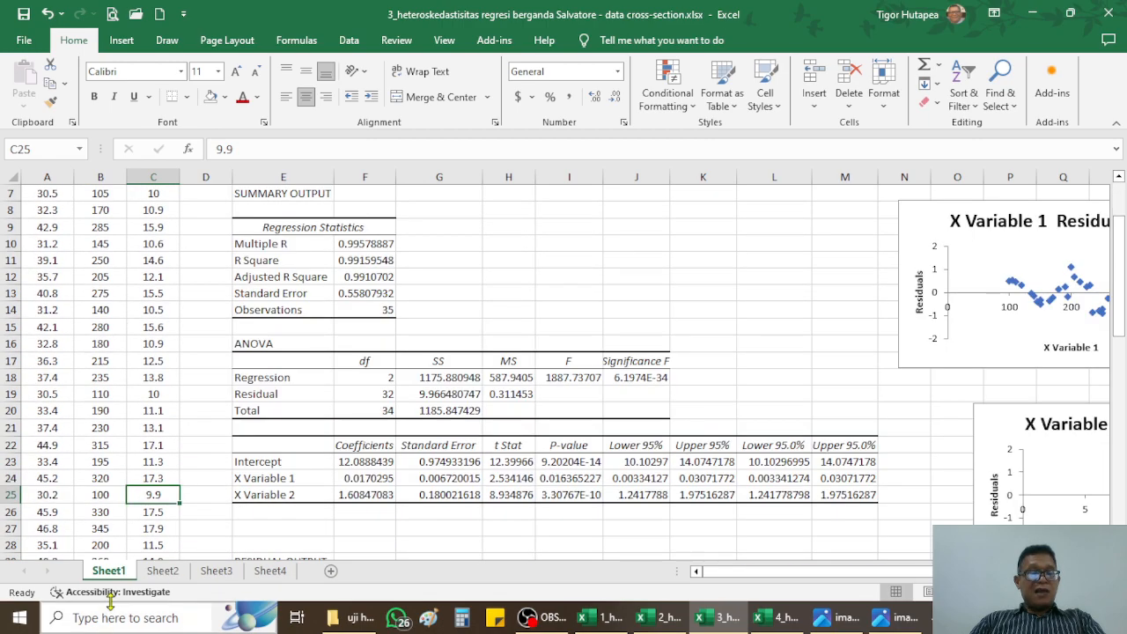
click(99, 498)
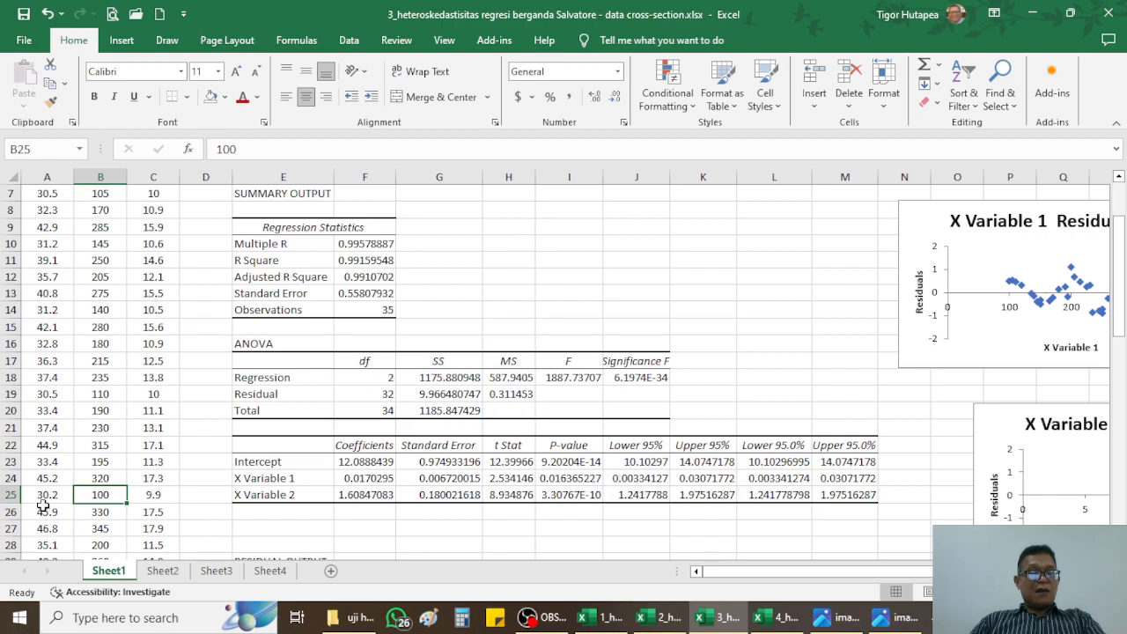
click(46, 499)
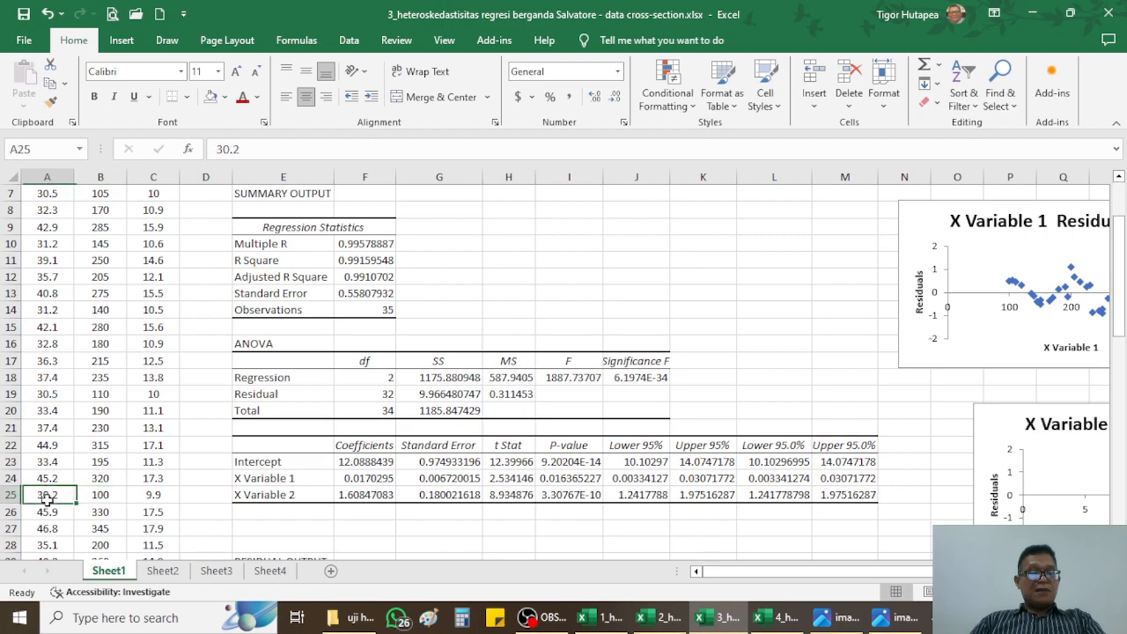
Enter 100 as X1 and 30.2 as Y beside the first sorted X2 value in row 2 of Sheet4
click(270, 571)
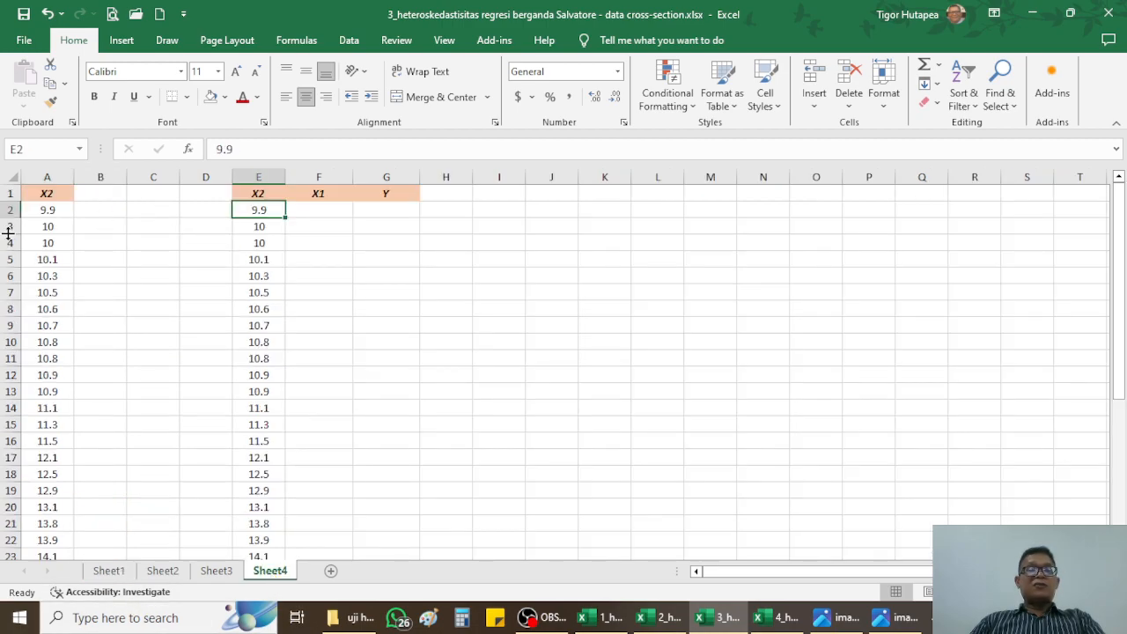
click(331, 209)
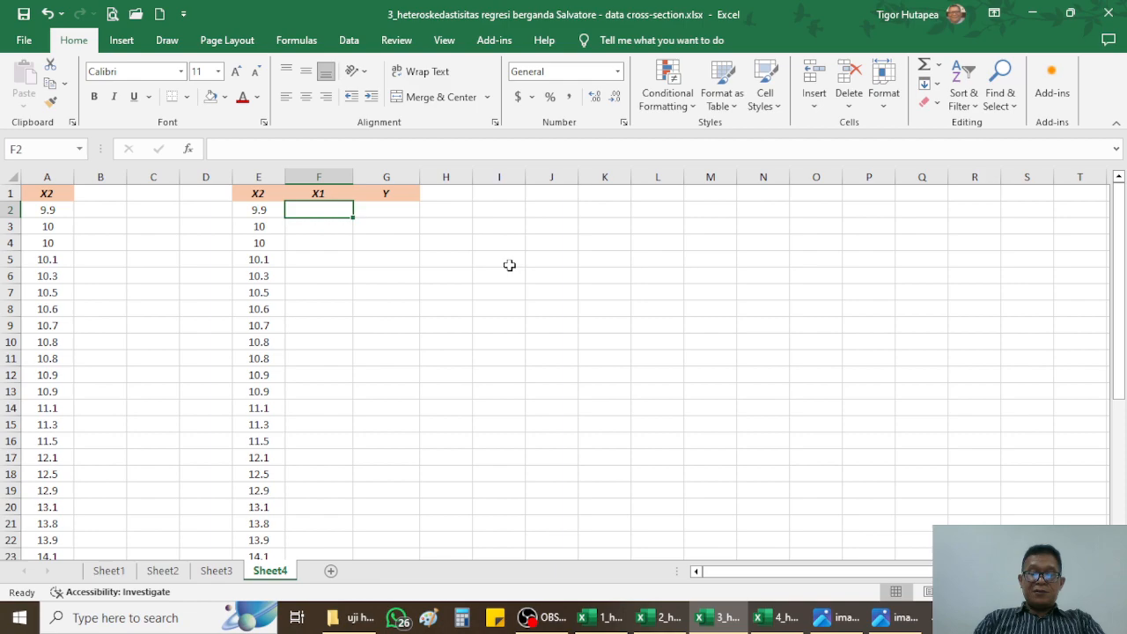
text(100)
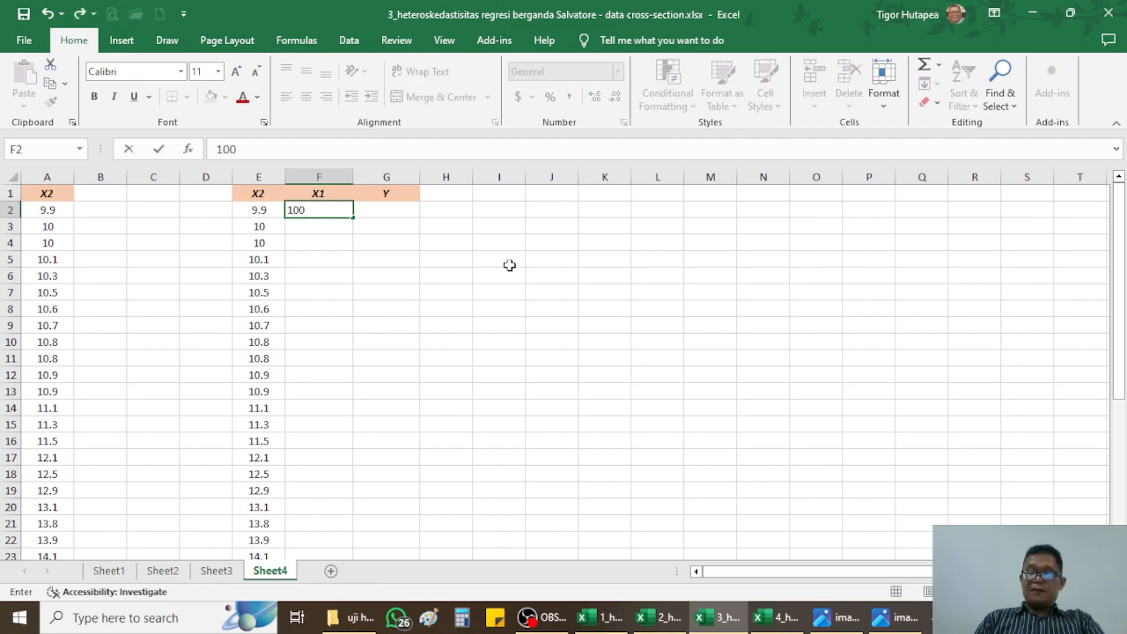
key(Tab)
text(3)
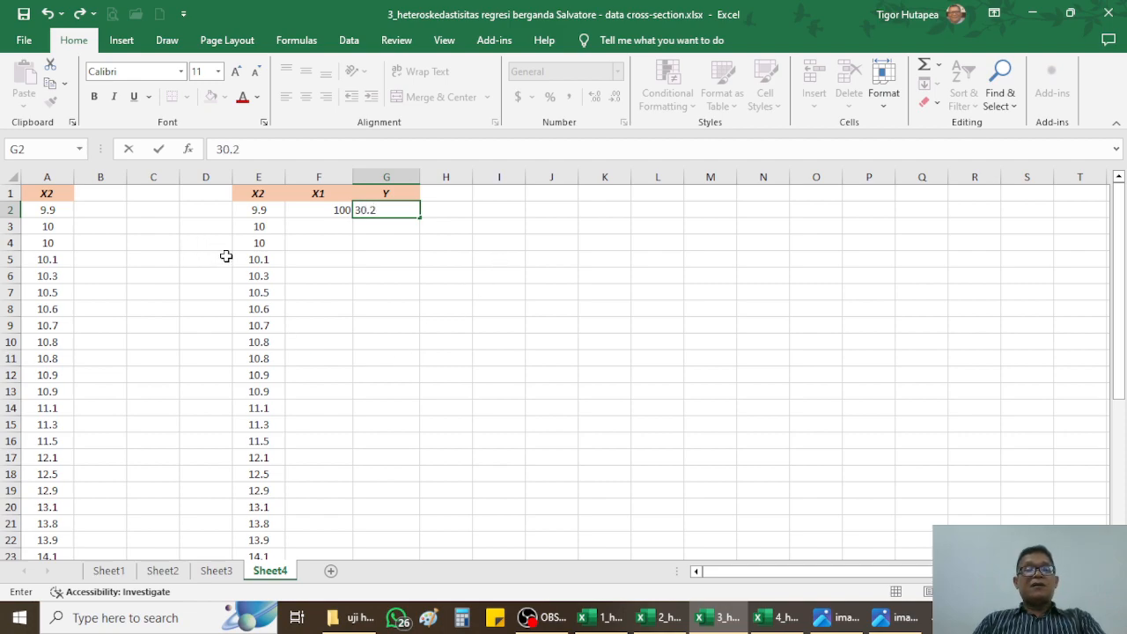
click(294, 224)
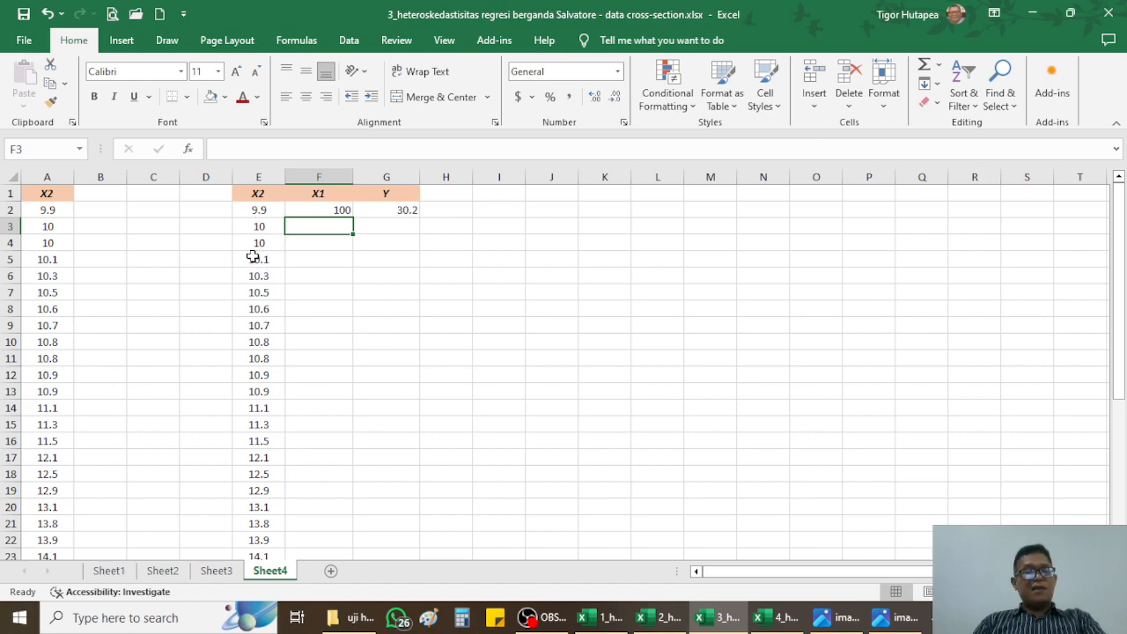
Look up the first X2 value of 10 on Sheet1 and check its X1 and Y values in row 7
click(251, 228)
click(256, 255)
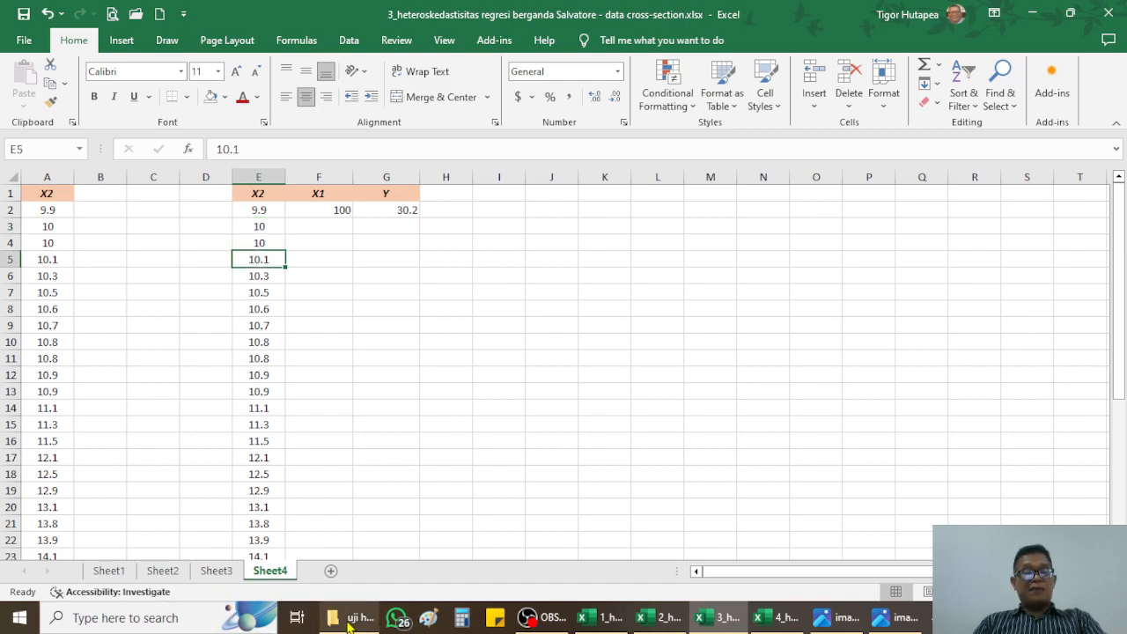
click(107, 571)
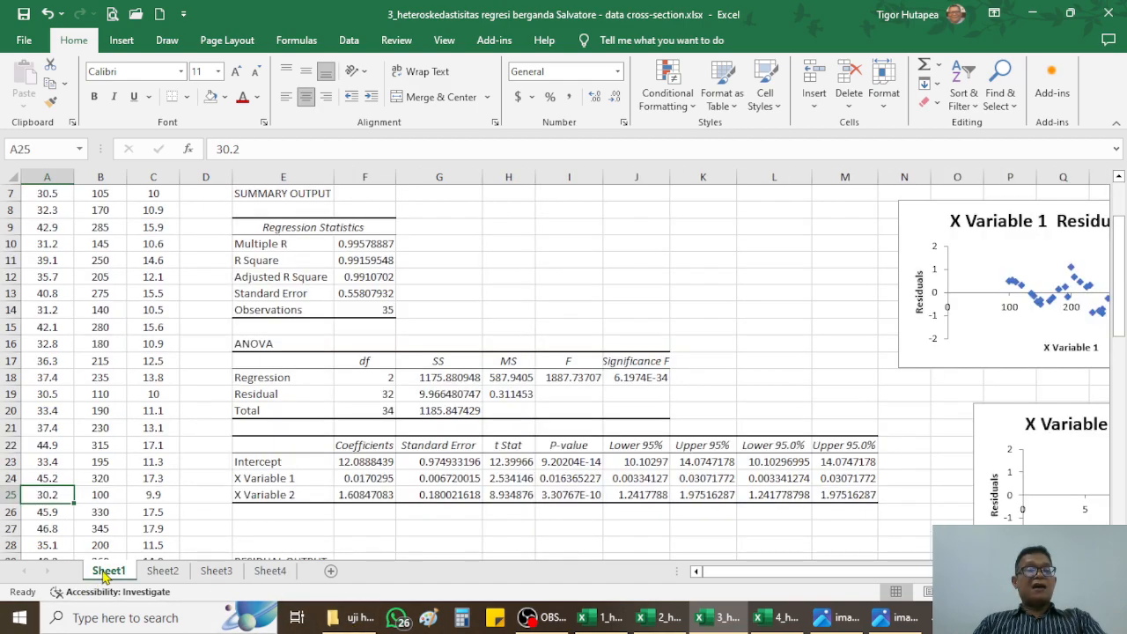
scroll(134, 269, up, 2)
click(137, 294)
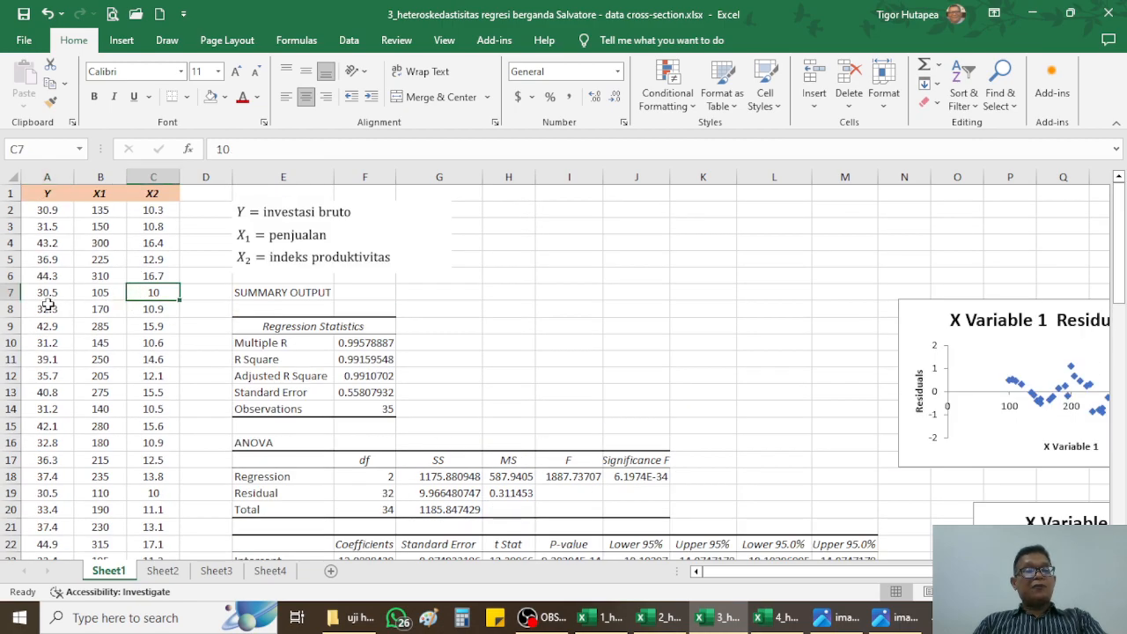
click(95, 294)
click(46, 295)
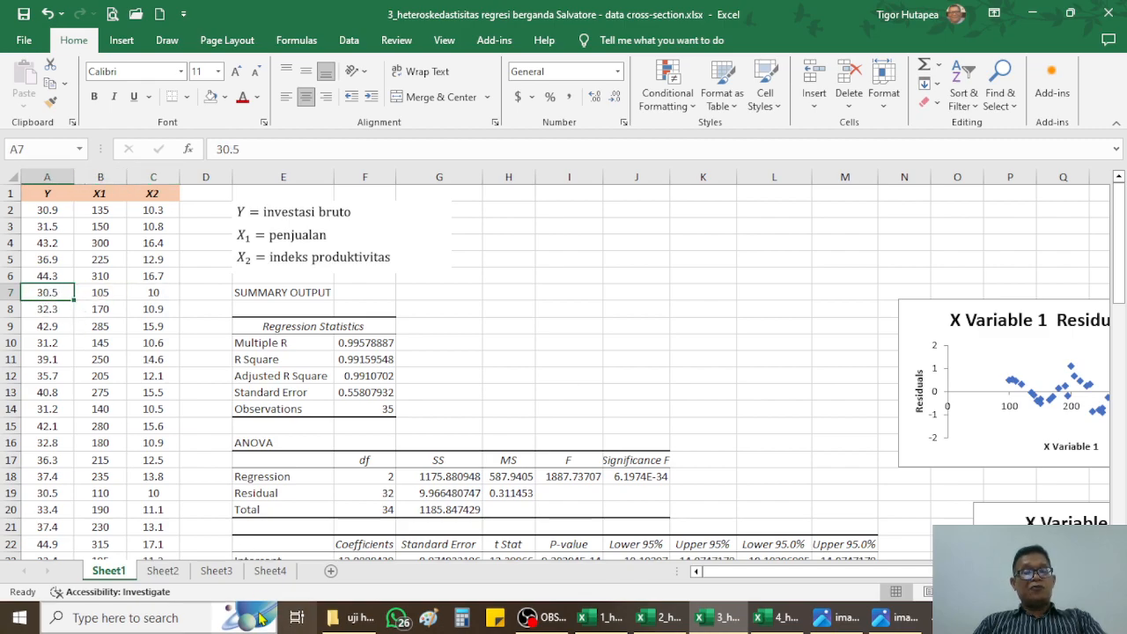
Enter 105 as X1 in F3 and 30.5 as Y in G3 of Sheet4
click(267, 572)
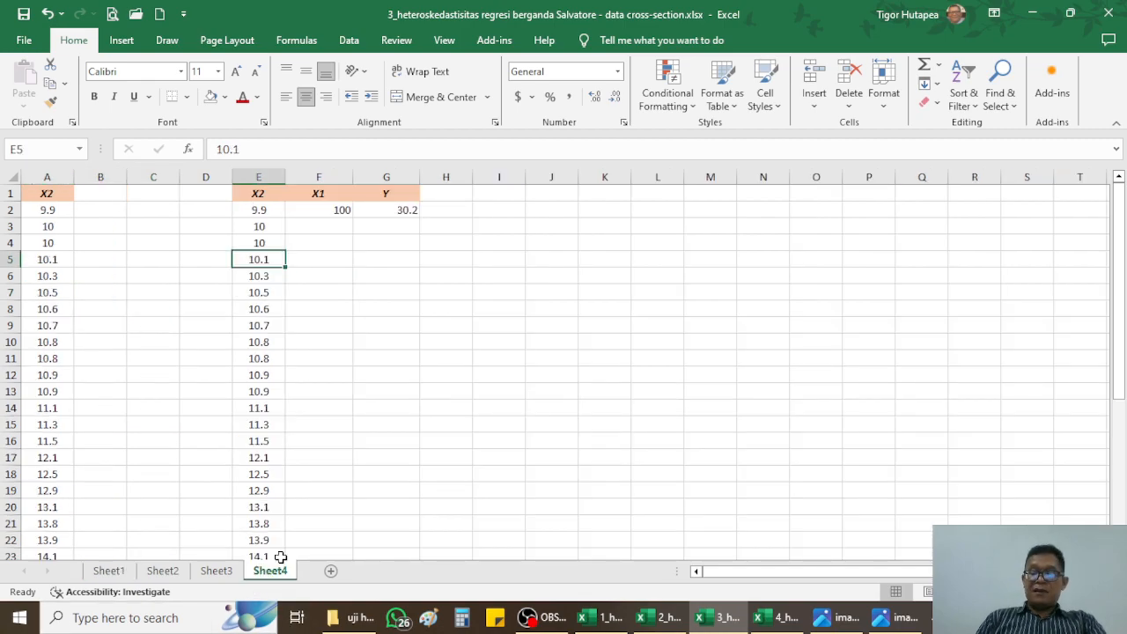
key(Right)
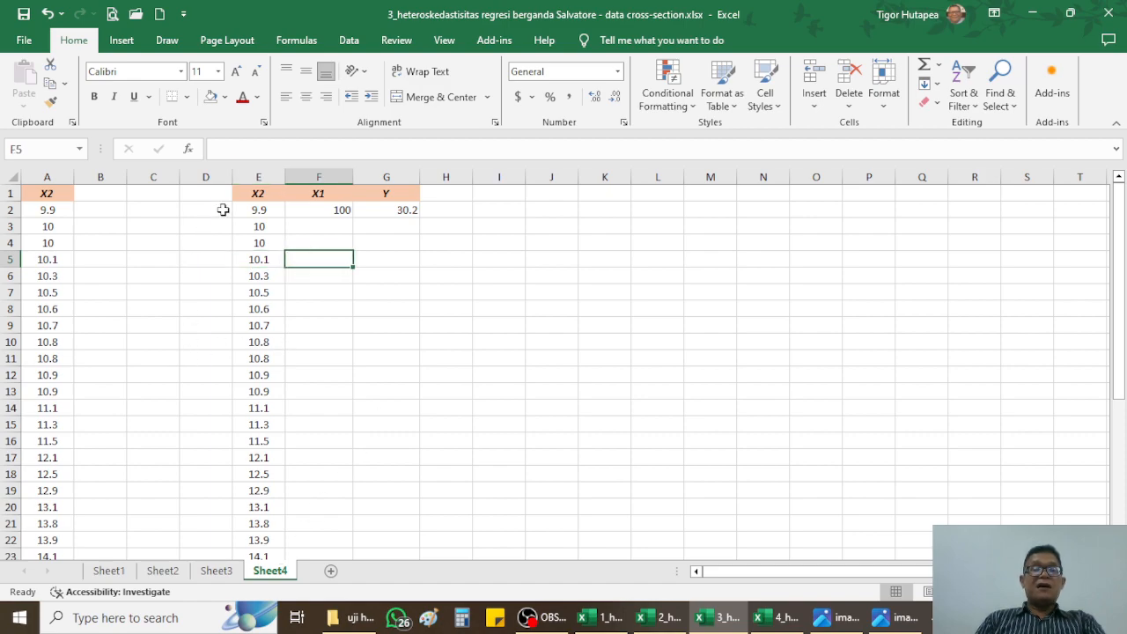
click(347, 230)
text(105)
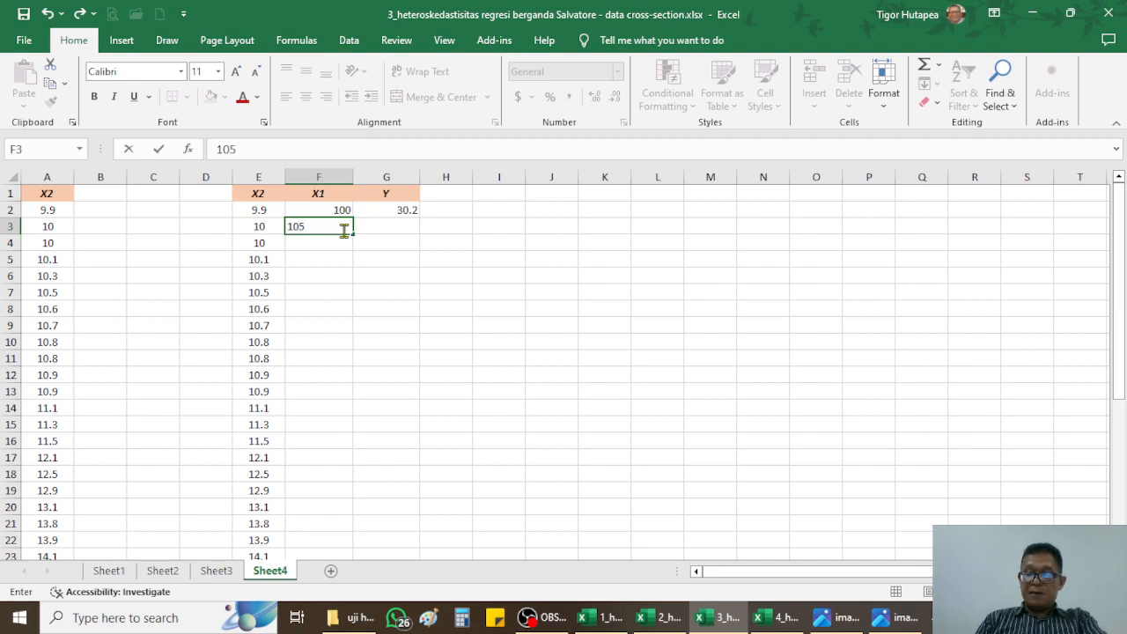
key(Tab)
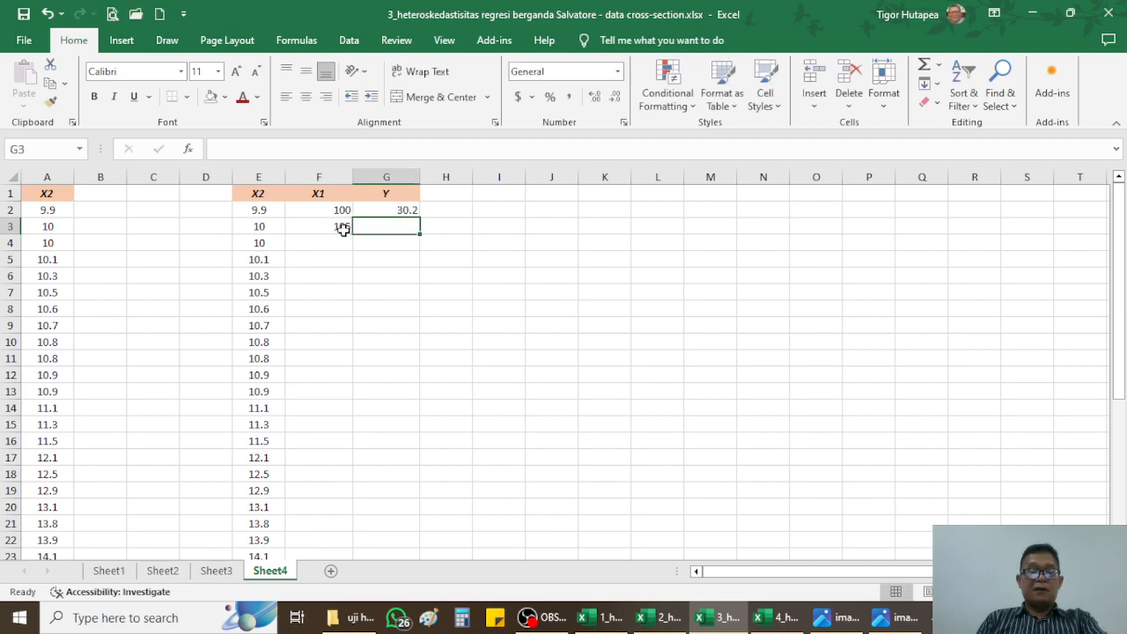
text(30.5)
key(Tab)
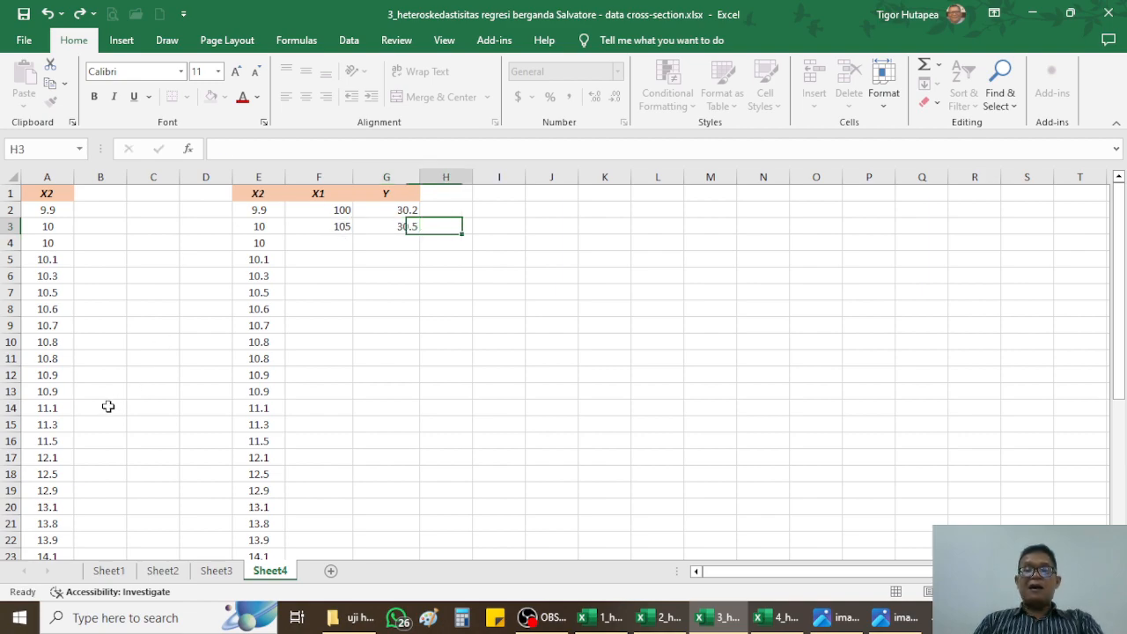
Check the X1 and Y rows still to fill in Sheet4, from row 4 down to the last X2 value in row 36
click(323, 249)
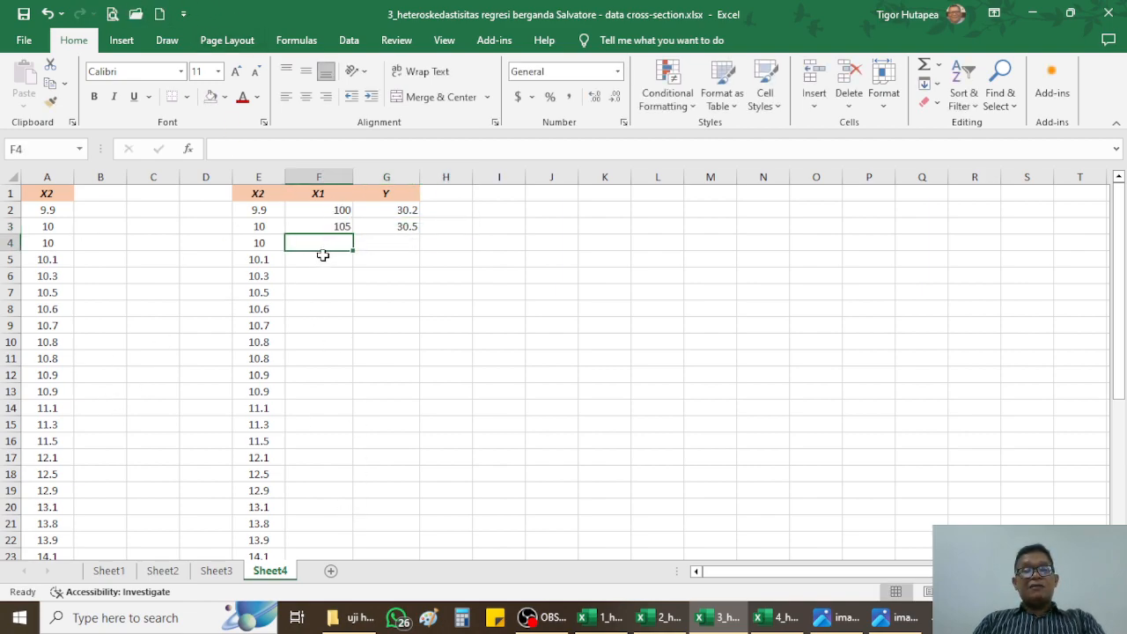
click(401, 244)
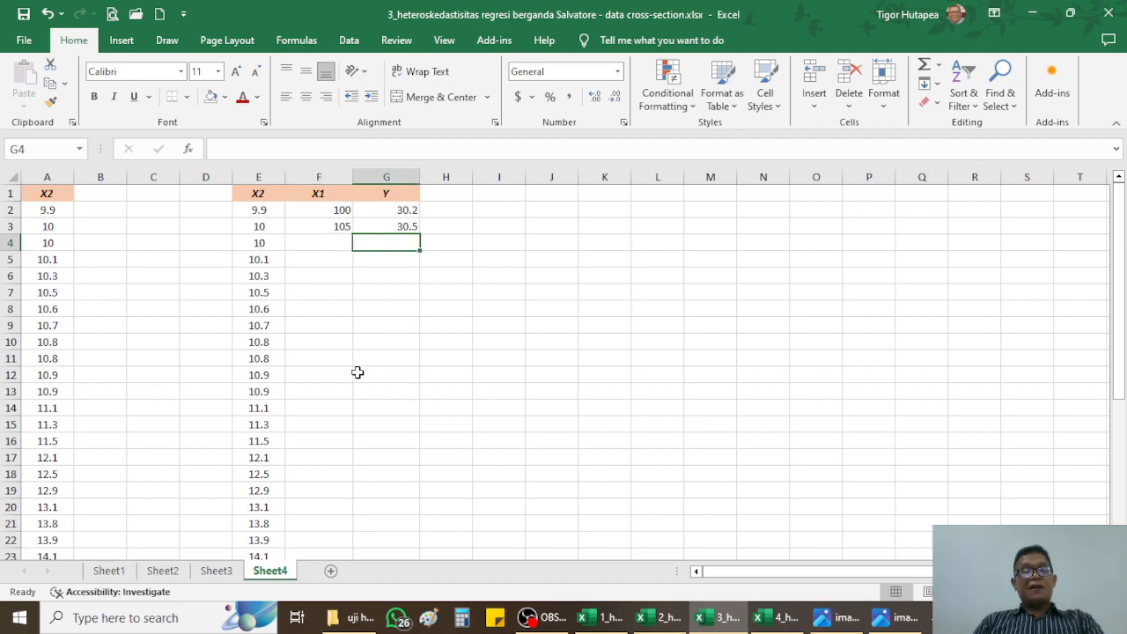
scroll(358, 372, down, 8)
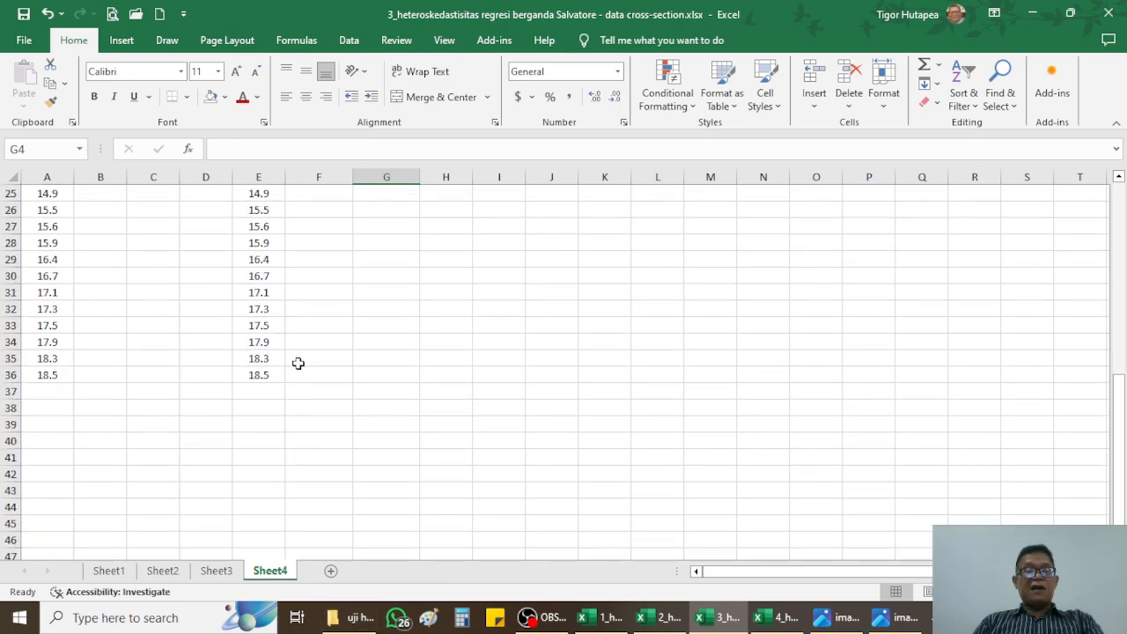
click(262, 375)
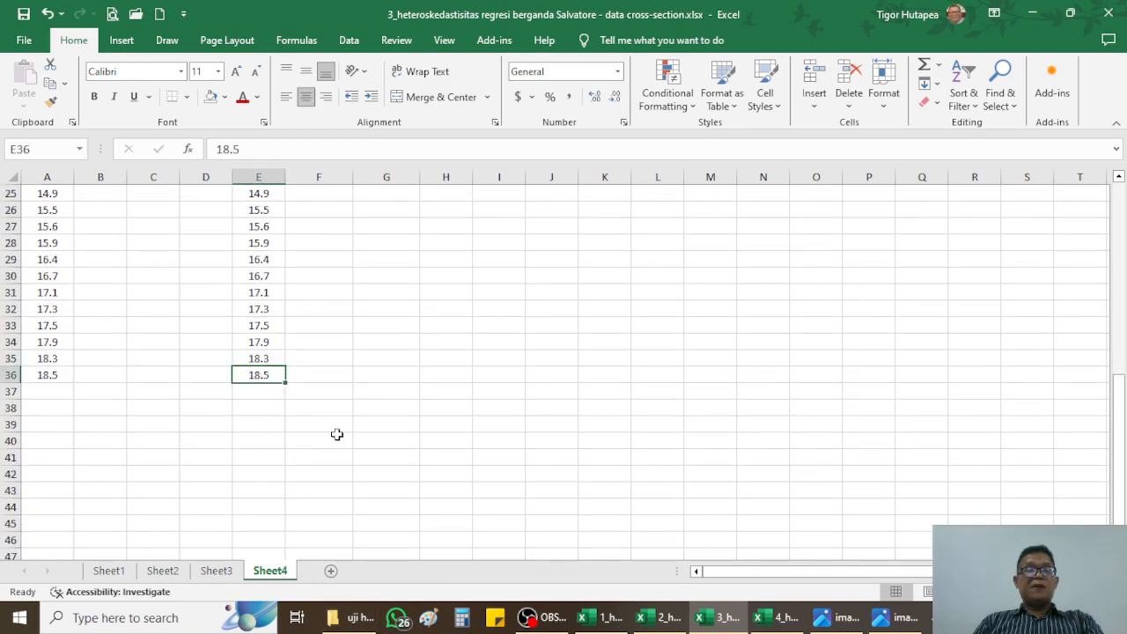
scroll(376, 404, up, 8)
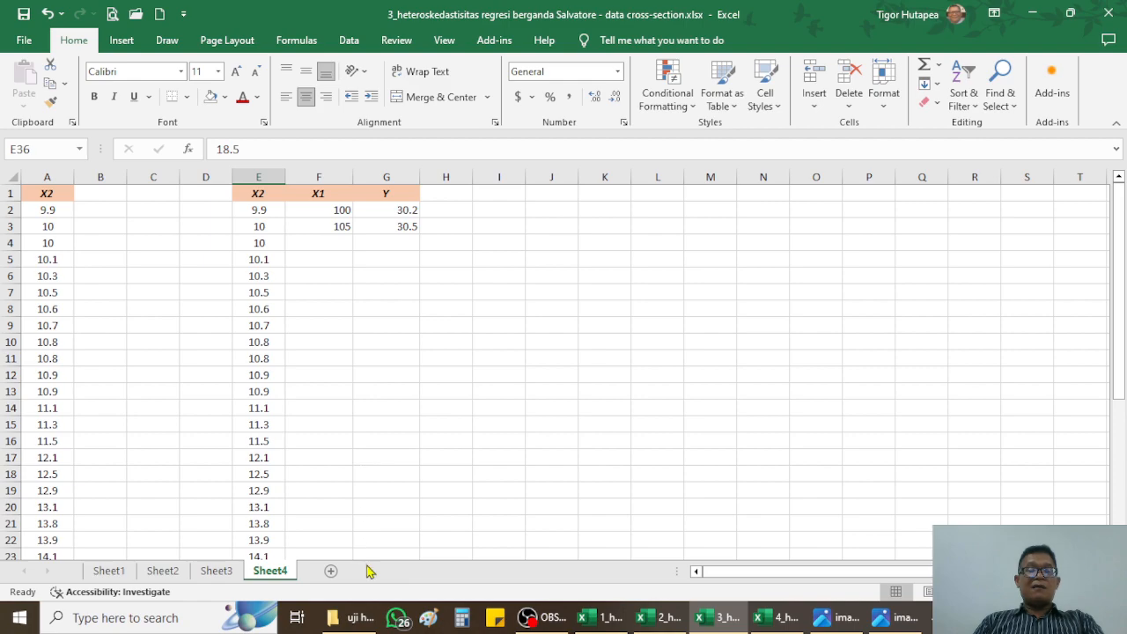
Review the completed Y, X1 and X2 table on Sheet2, including the yellow middle rows 16 to 22
click(158, 571)
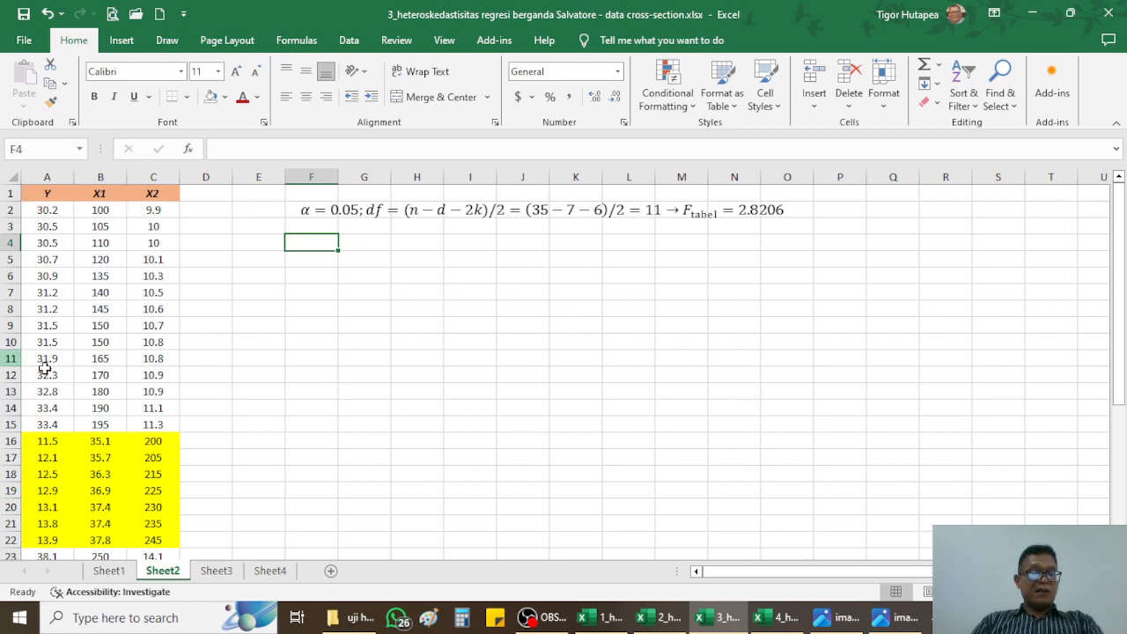
scroll(238, 403, down, 2)
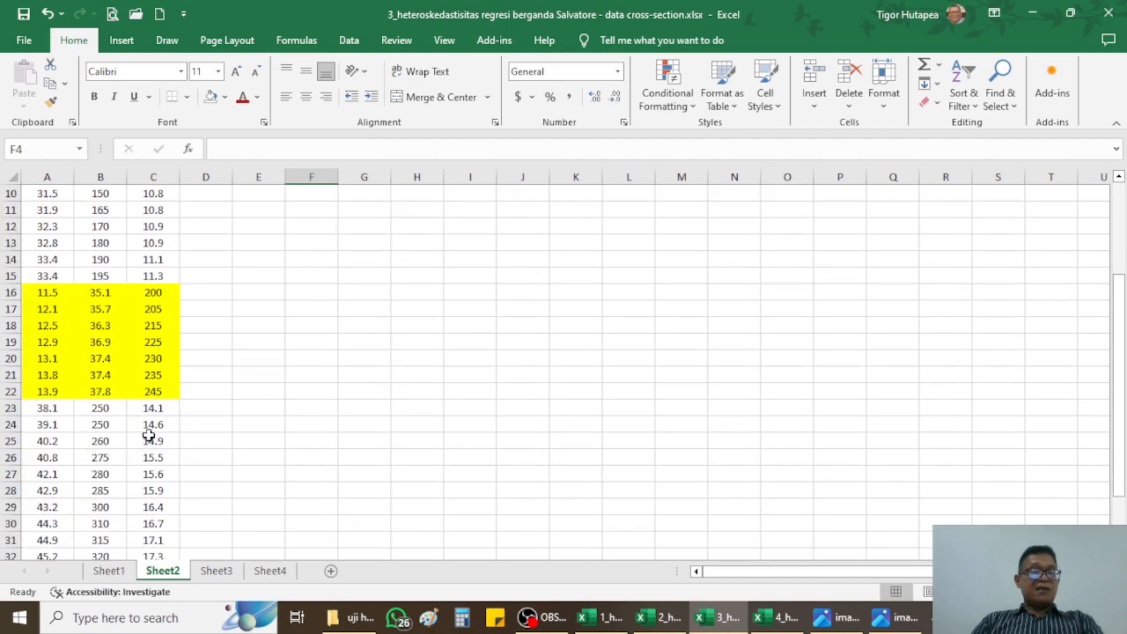
scroll(146, 433, down, 4)
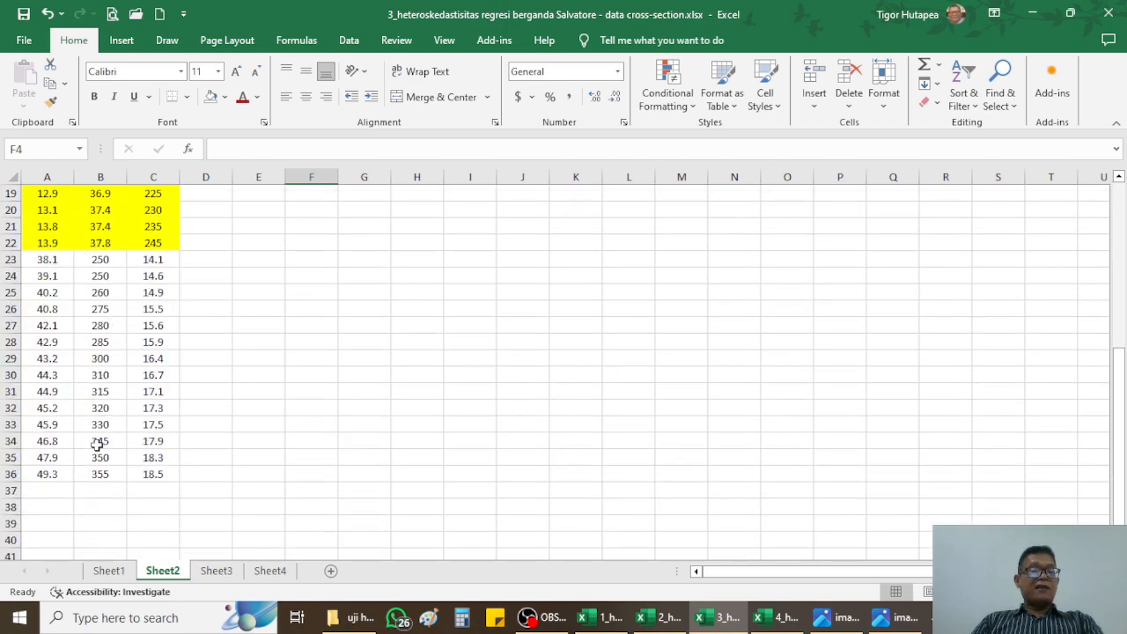
scroll(184, 418, up, 3)
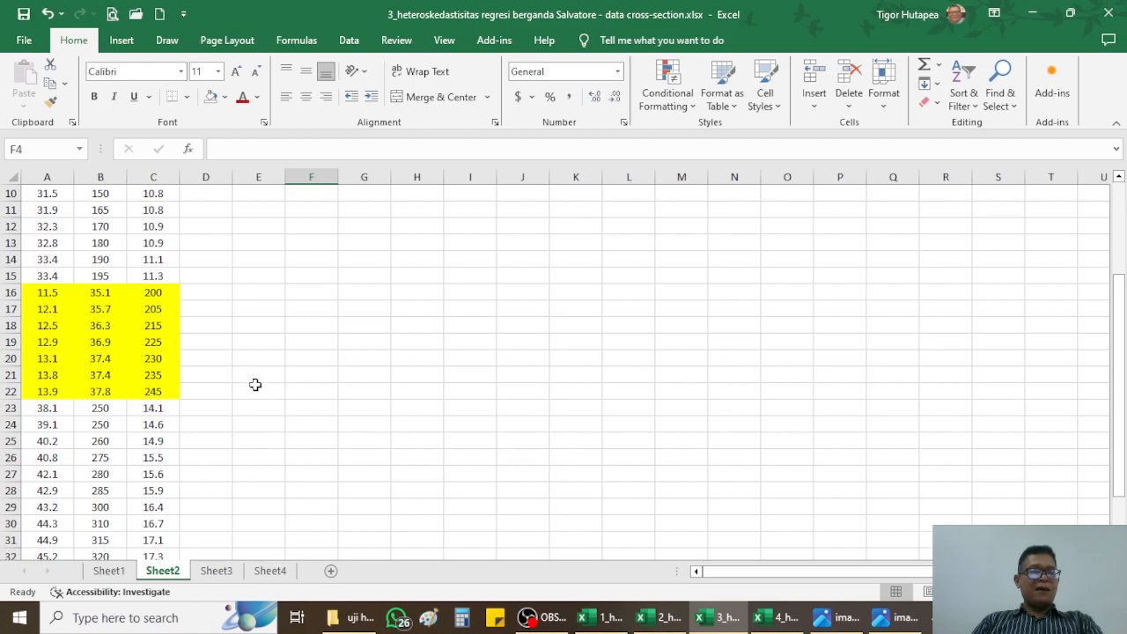
scroll(255, 384, up, 3)
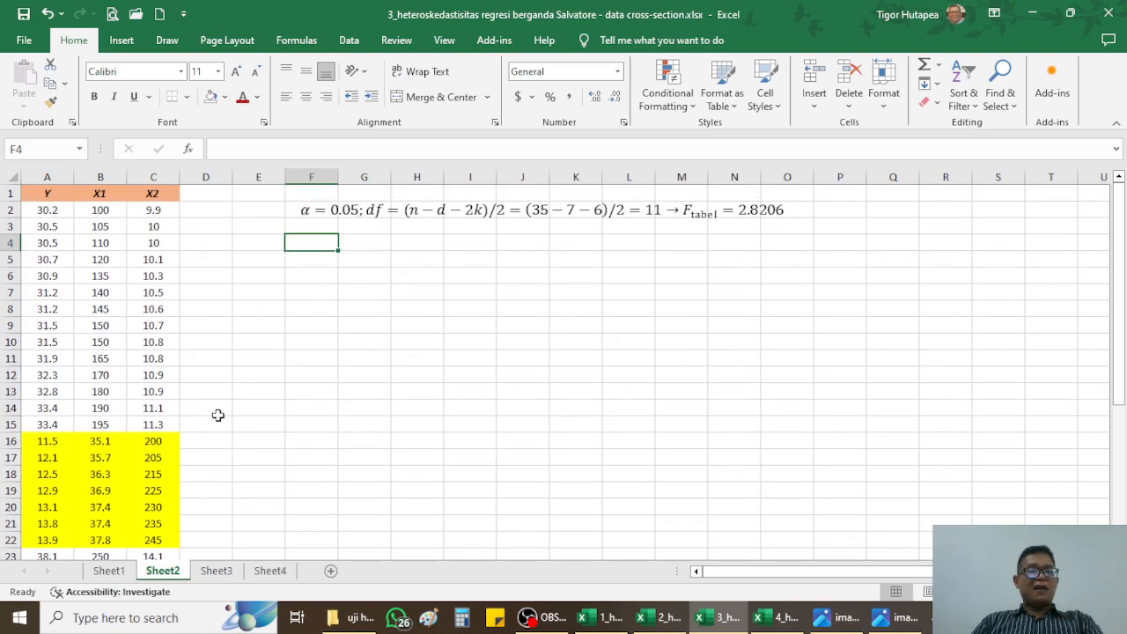
scroll(161, 428, down, 3)
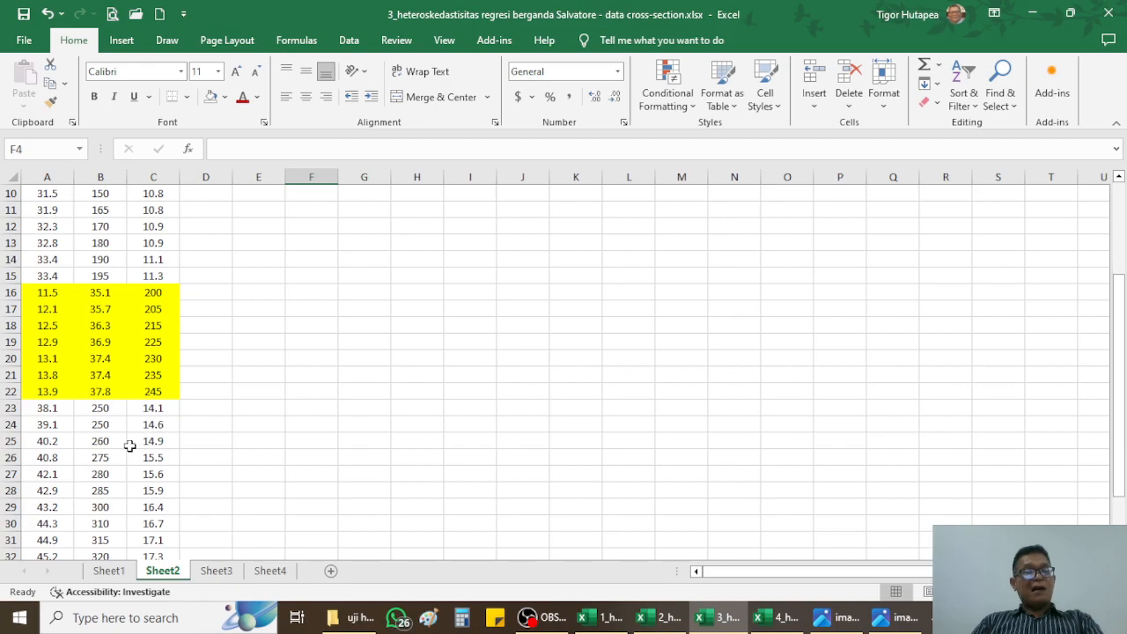
Start a Regression analysis on Sheet2 and set its Y input range to the first data group, A2:A15
scroll(151, 468, down, 3)
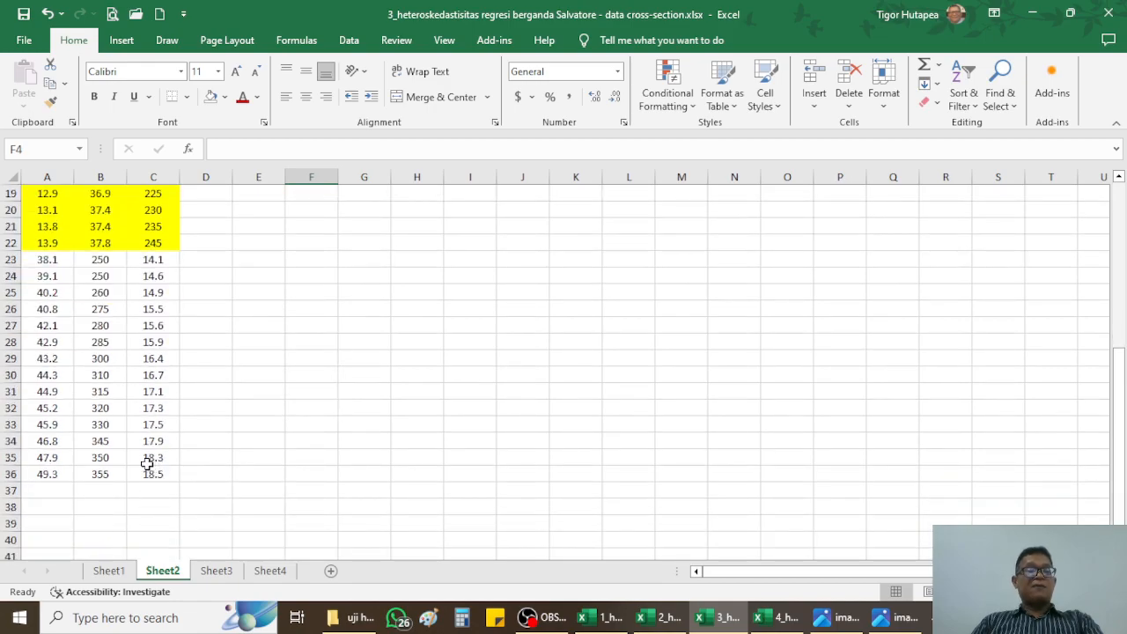
scroll(147, 465, up, 6)
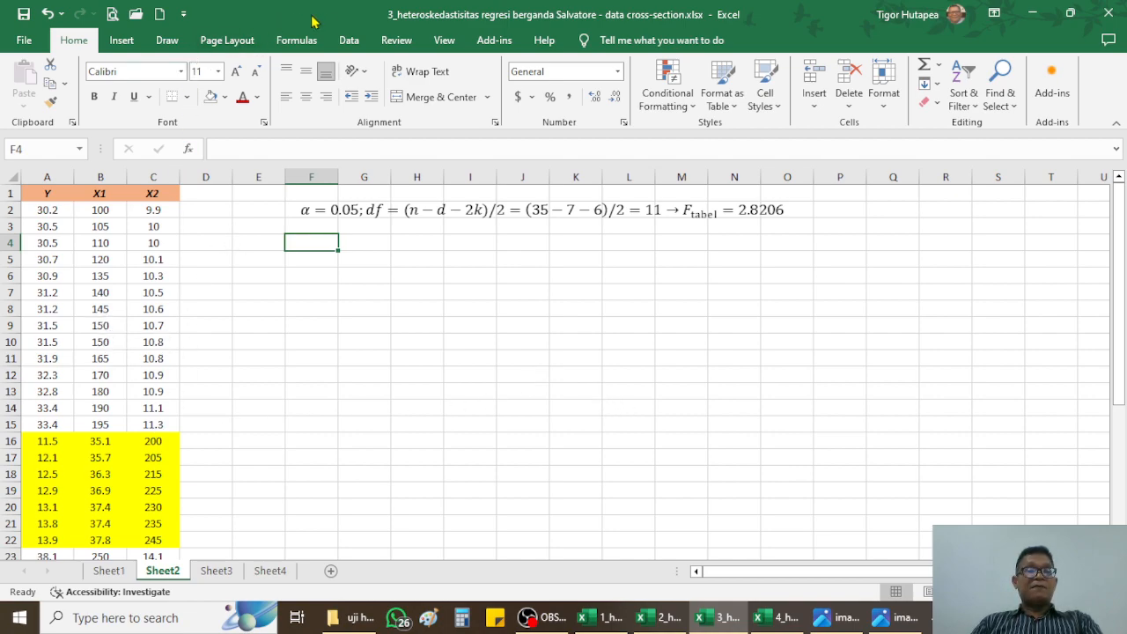
click(349, 44)
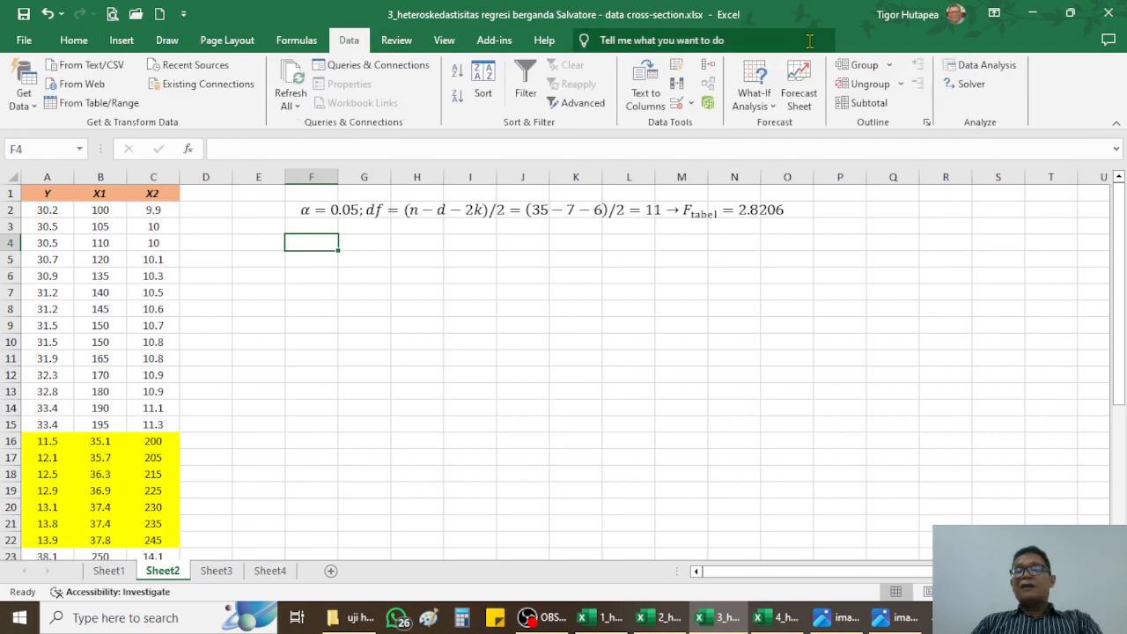
click(977, 65)
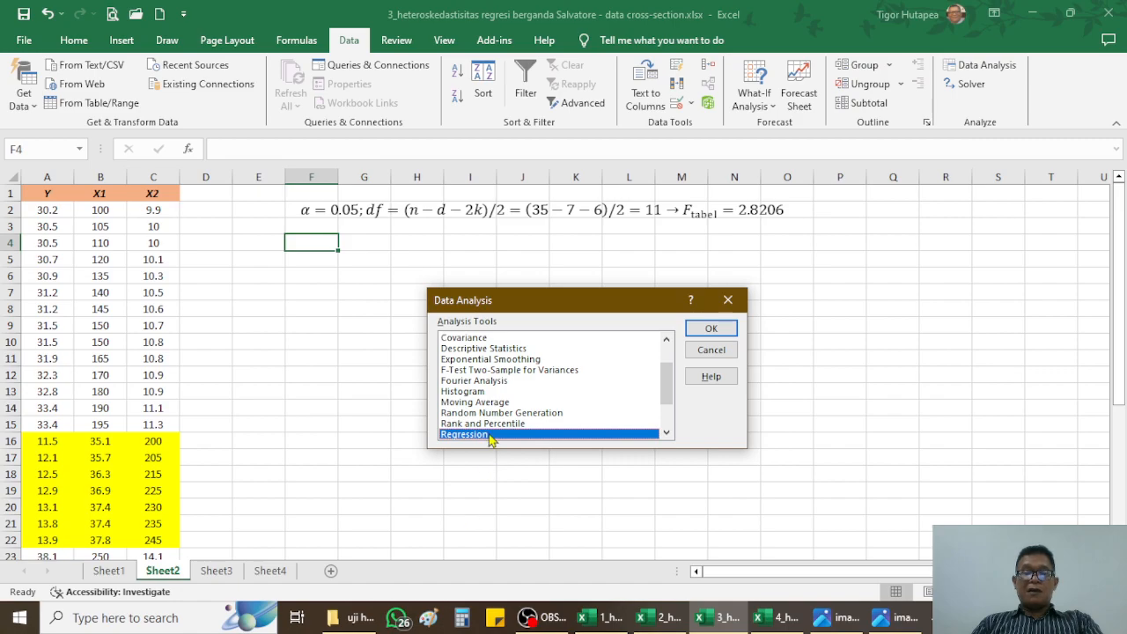
click(495, 426)
click(487, 435)
click(711, 326)
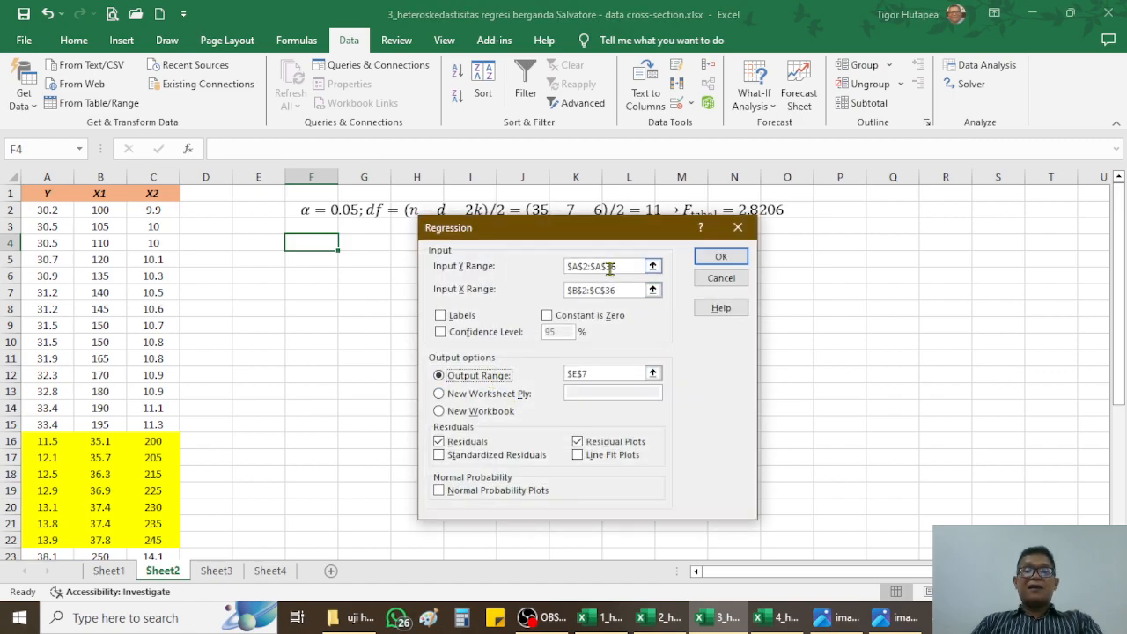
click(653, 267)
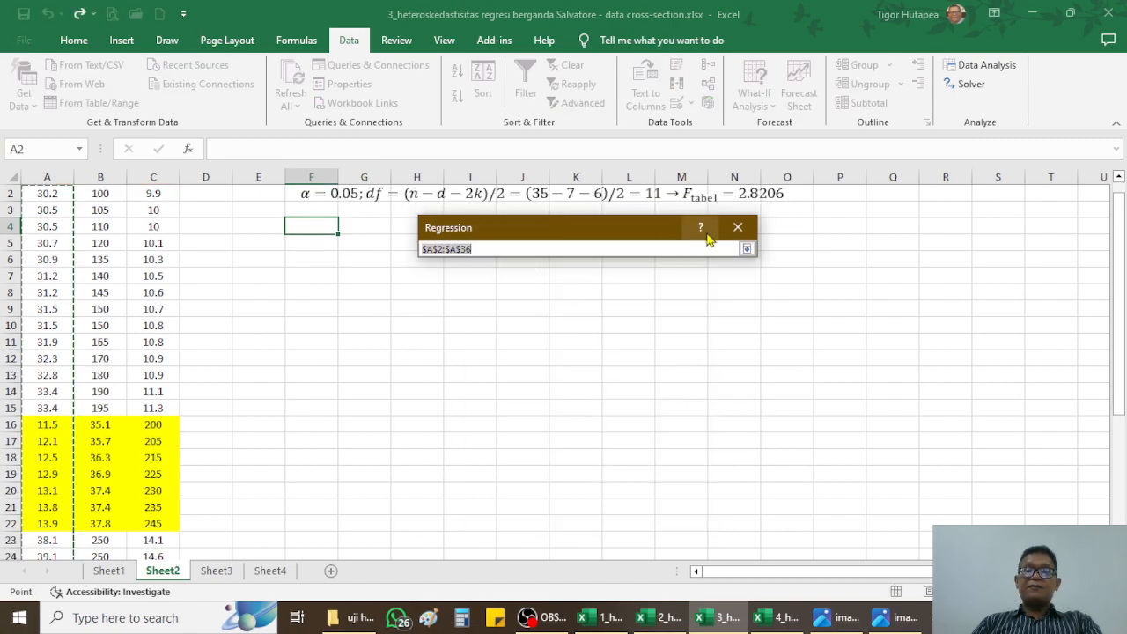
click(746, 249)
click(624, 267)
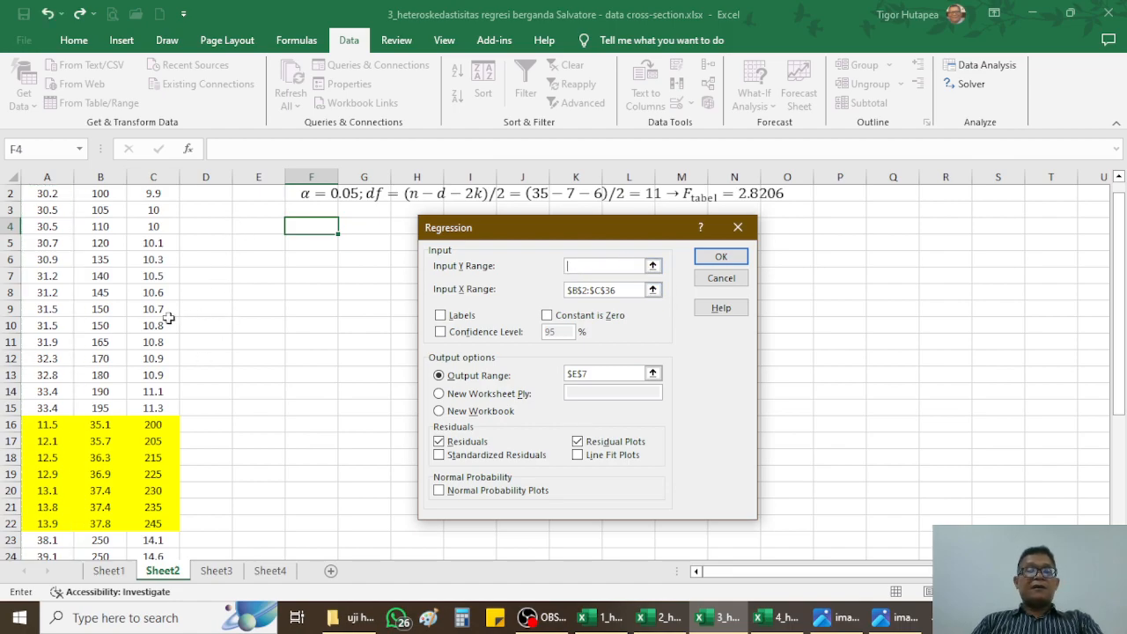
scroll(181, 319, up, 1)
click(49, 215)
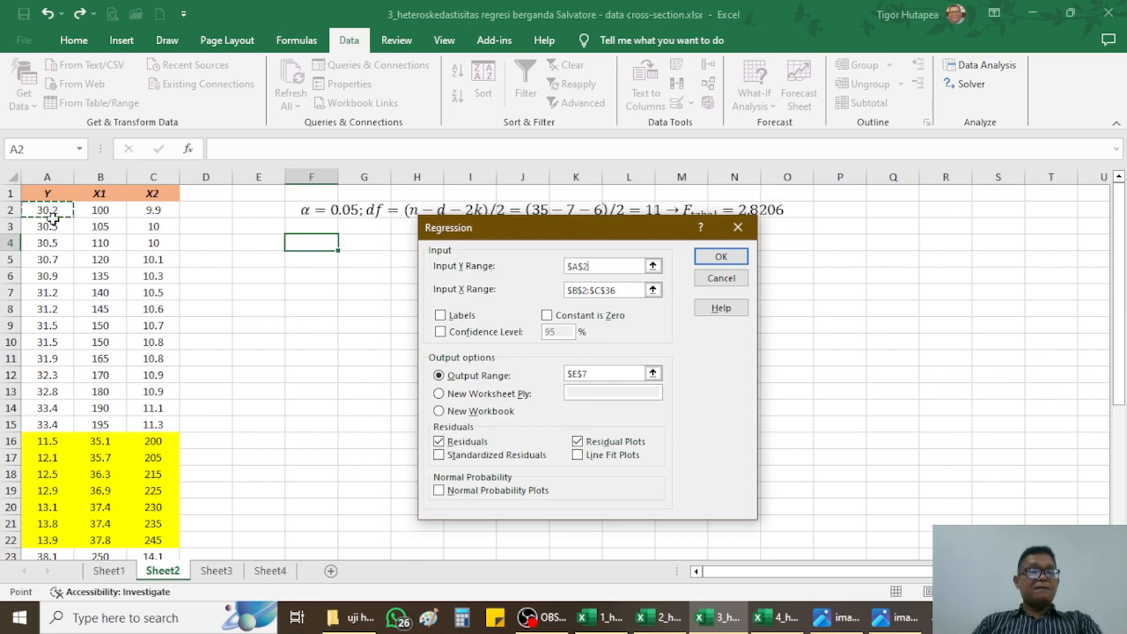
drag(49, 215, 44, 425)
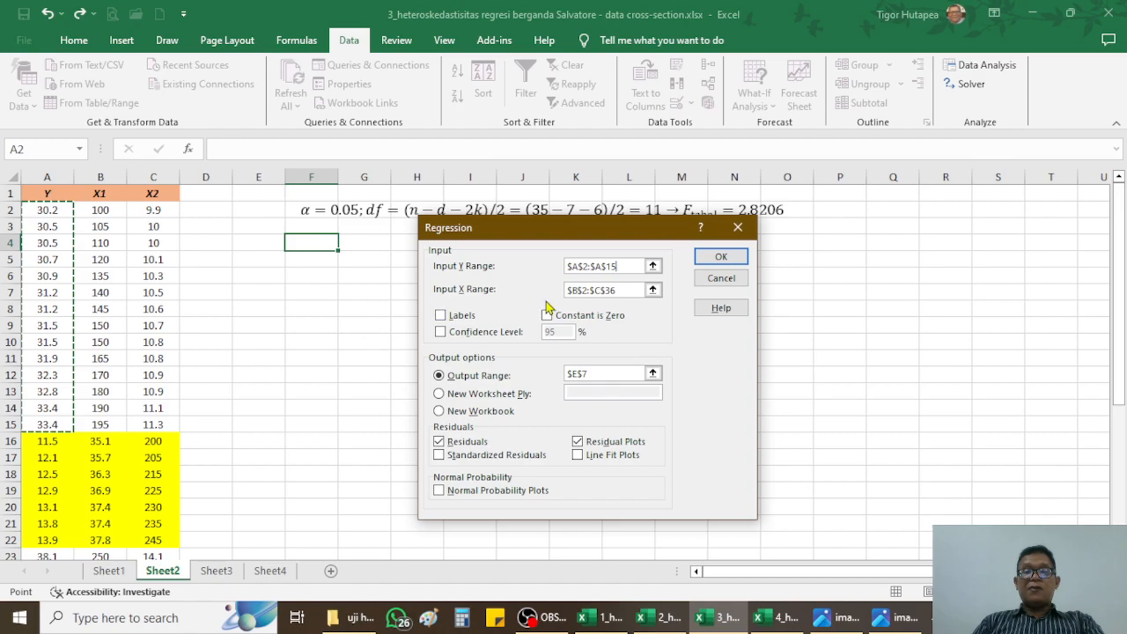
Set the regression's X input range to the X1 and X2 values in B2:C15
click(636, 290)
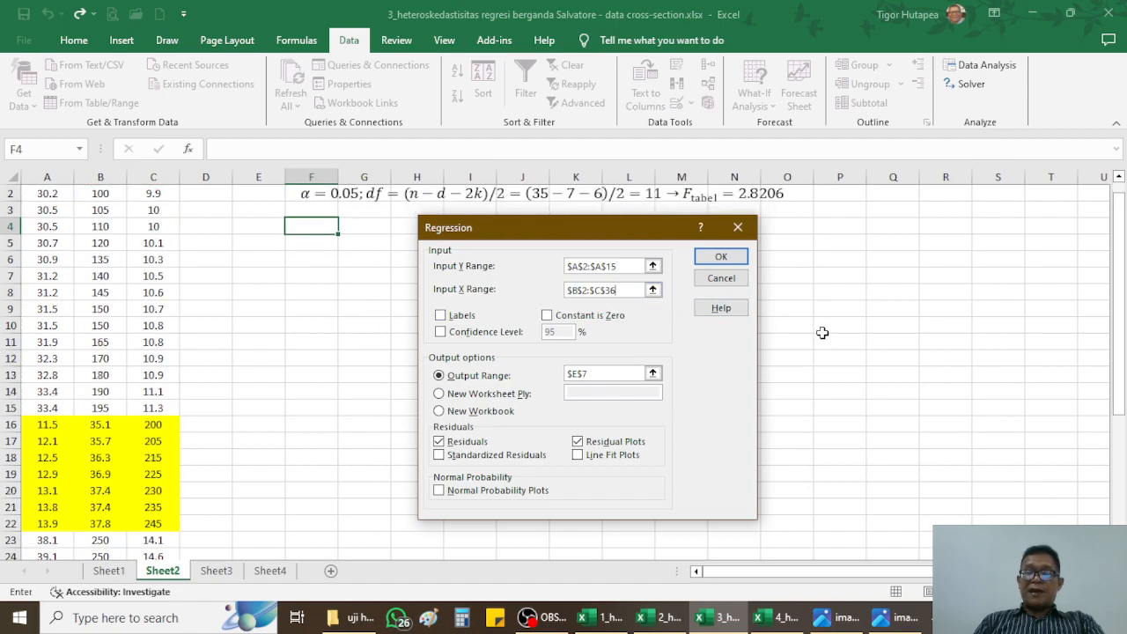
key(BackSpace)
key(BackSpace)
key(BackSpace)
key(BackSpace)
key(BackSpace)
key(BackSpace)
key(BackSpace)
key(BackSpace)
key(BackSpace)
scroll(80, 256, up, 1)
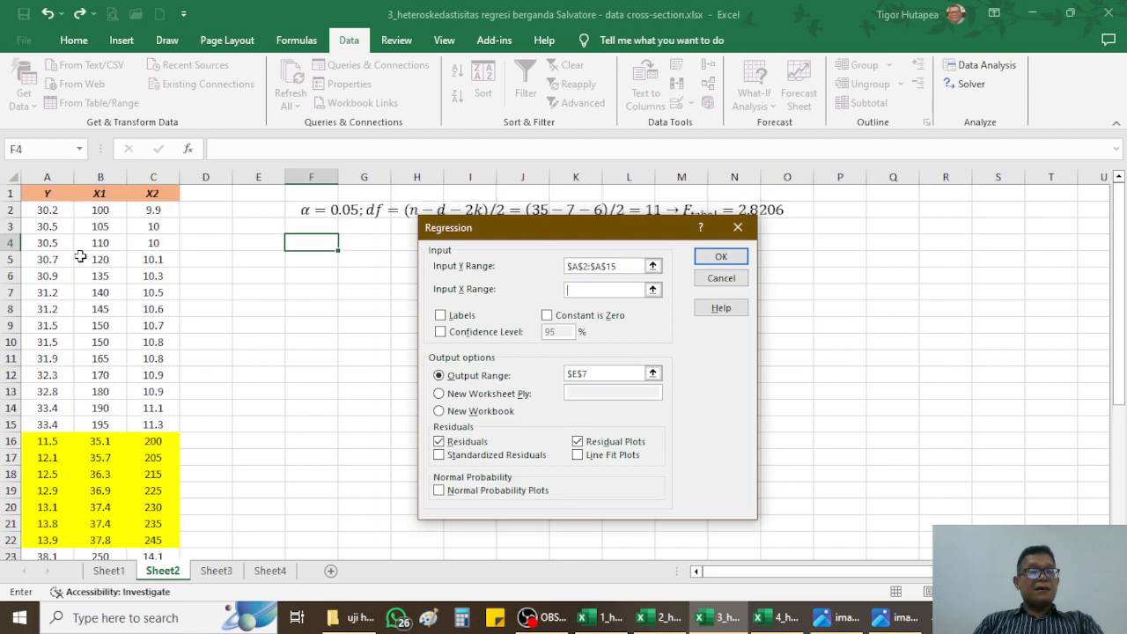
click(83, 212)
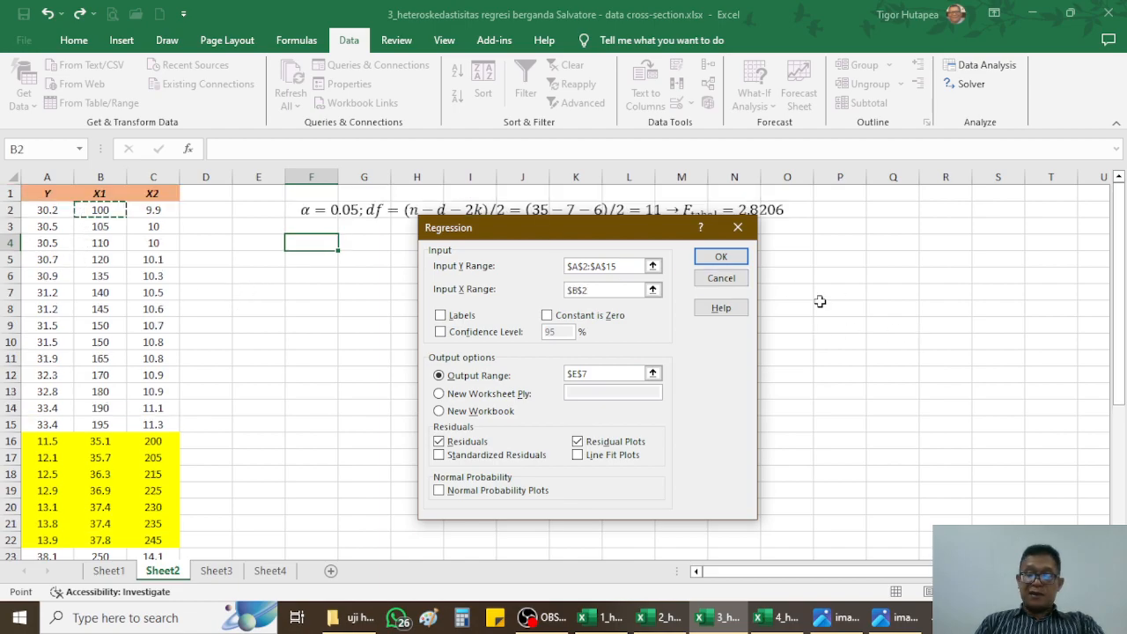
key(shift+Right)
key(shift+Down)
key(shift+Down)
key(shift+Down)
key(shift+Down)
key(shift+Down)
key(shift+Down)
key(shift+Down)
key(shift+Down)
key(shift+Down)
key(shift+Down)
key(shift+Down)
key(shift+Down)
key(shift+Down)
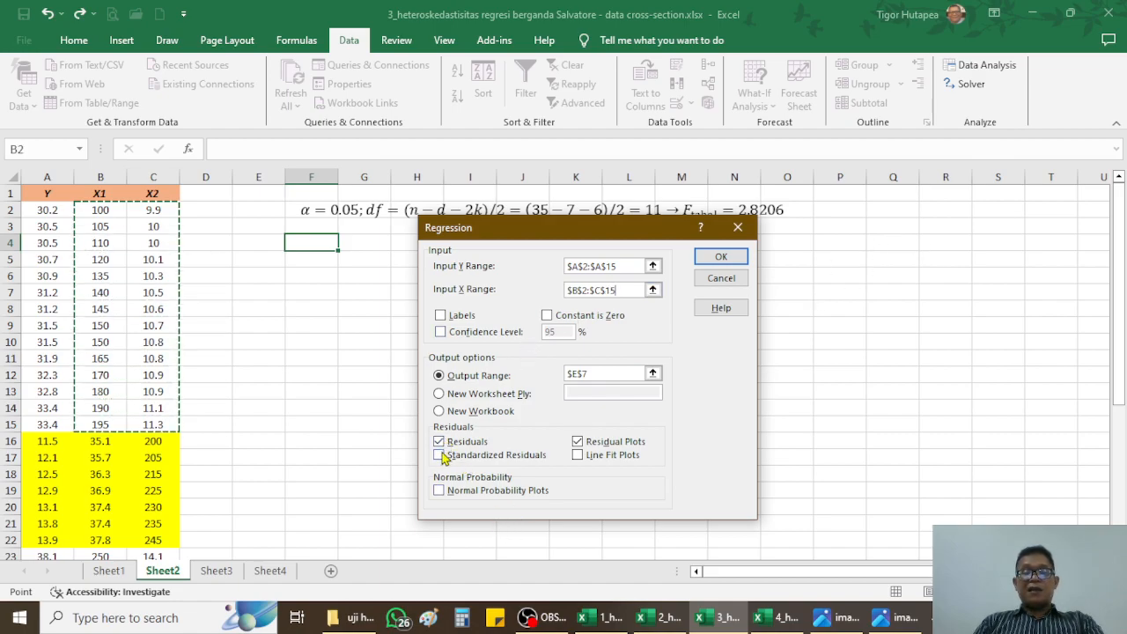
Turn off the Residuals and Residual Plots options for the regression
click(439, 443)
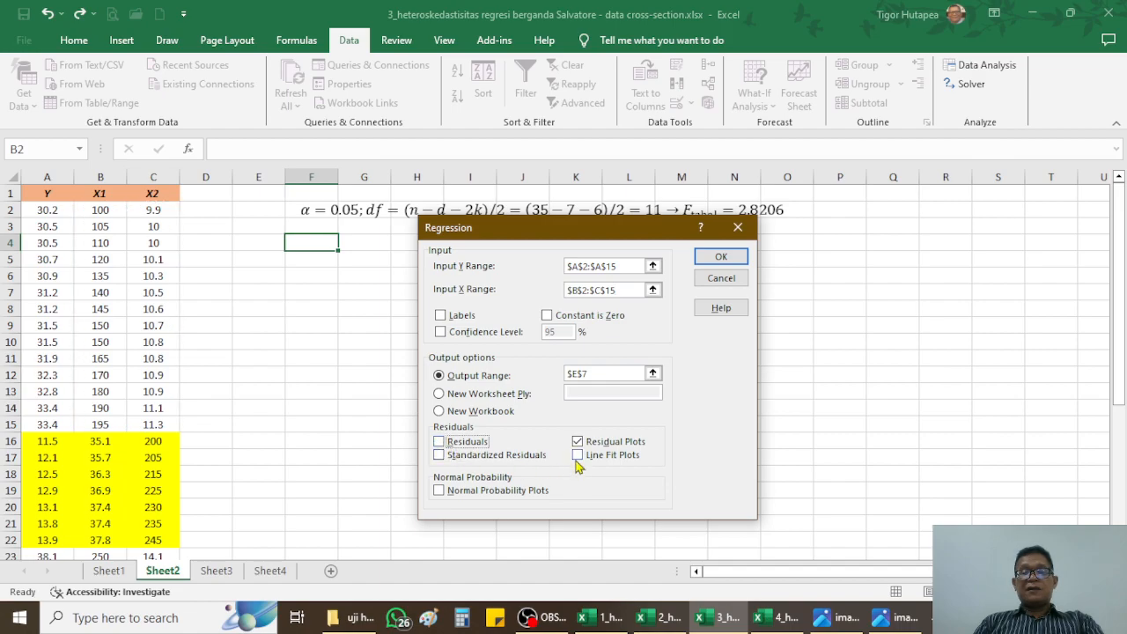
click(578, 443)
click(577, 443)
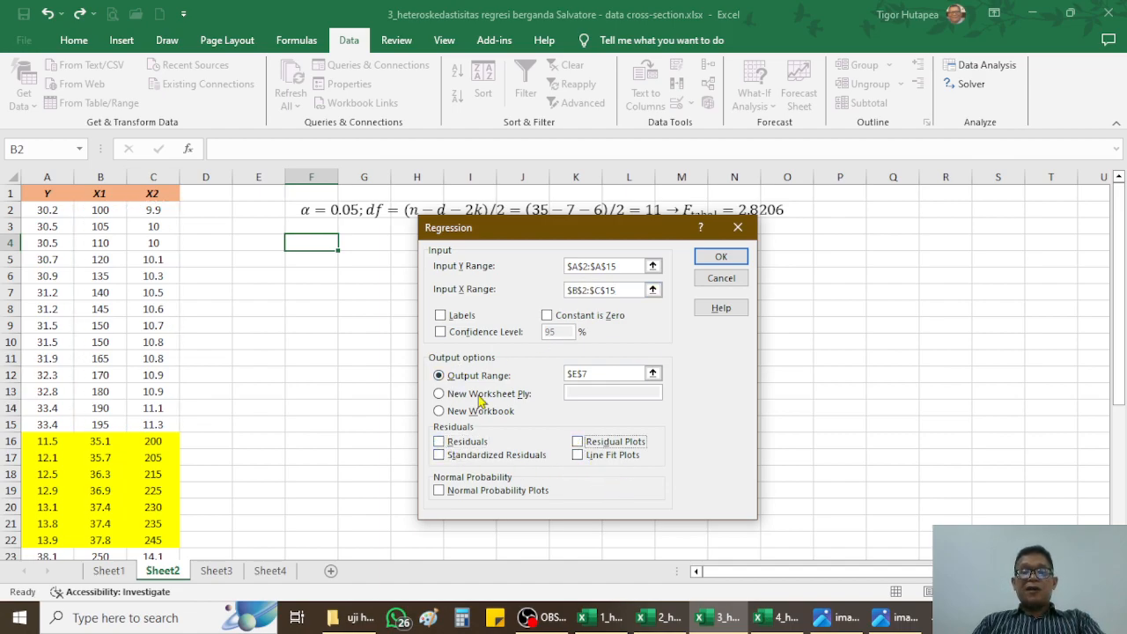
Set the output range to F4 and run the regression for the first data group
click(611, 372)
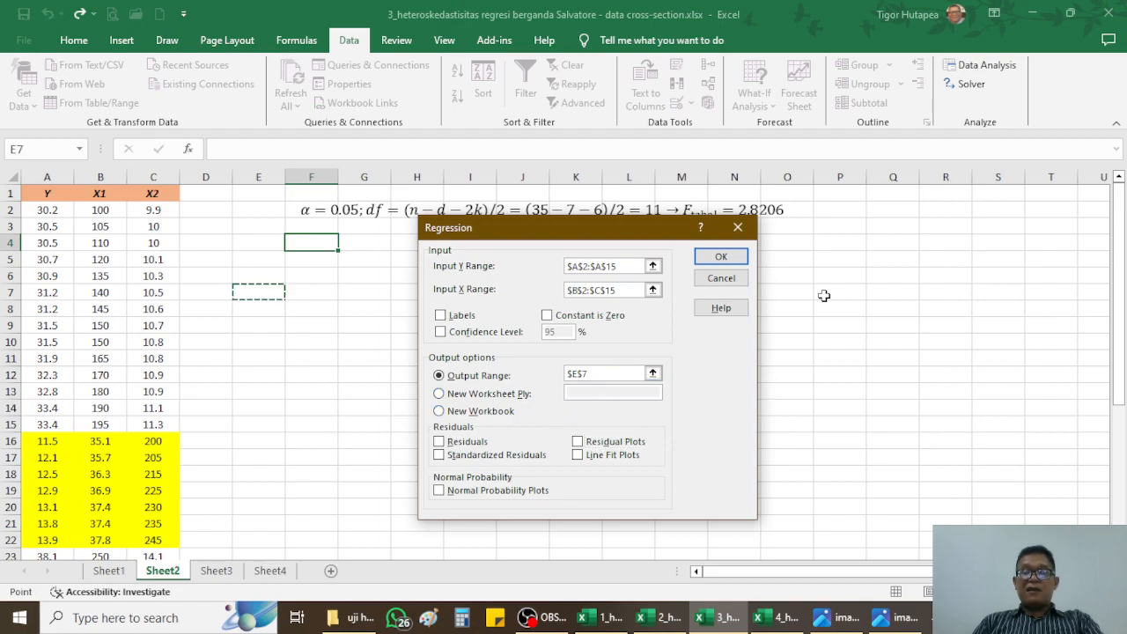
key(BackSpace)
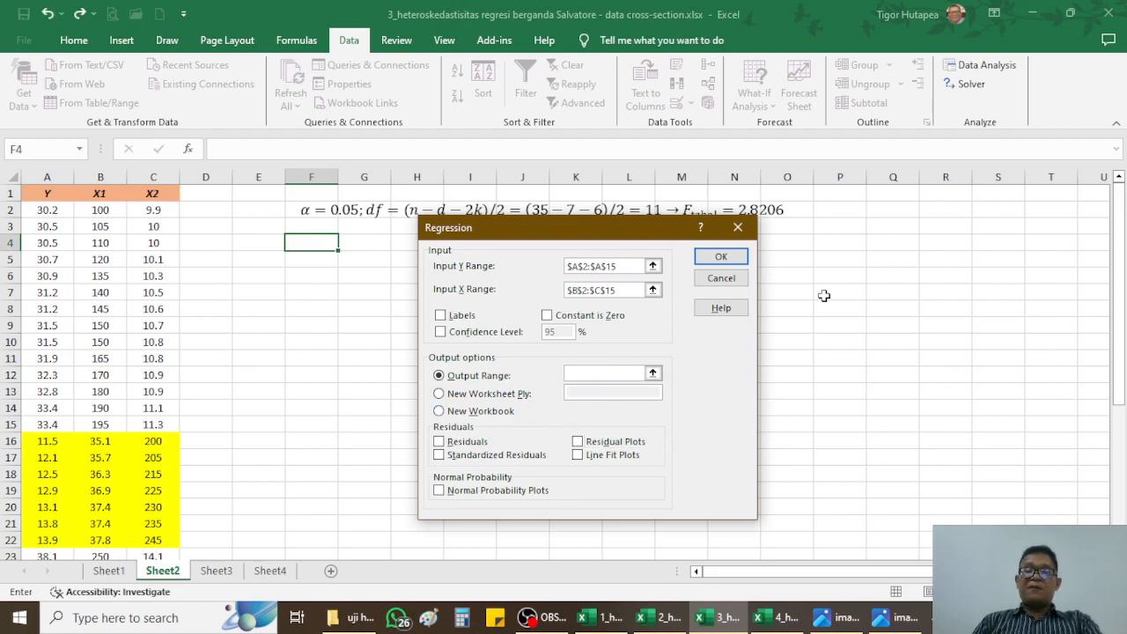
click(653, 372)
click(313, 244)
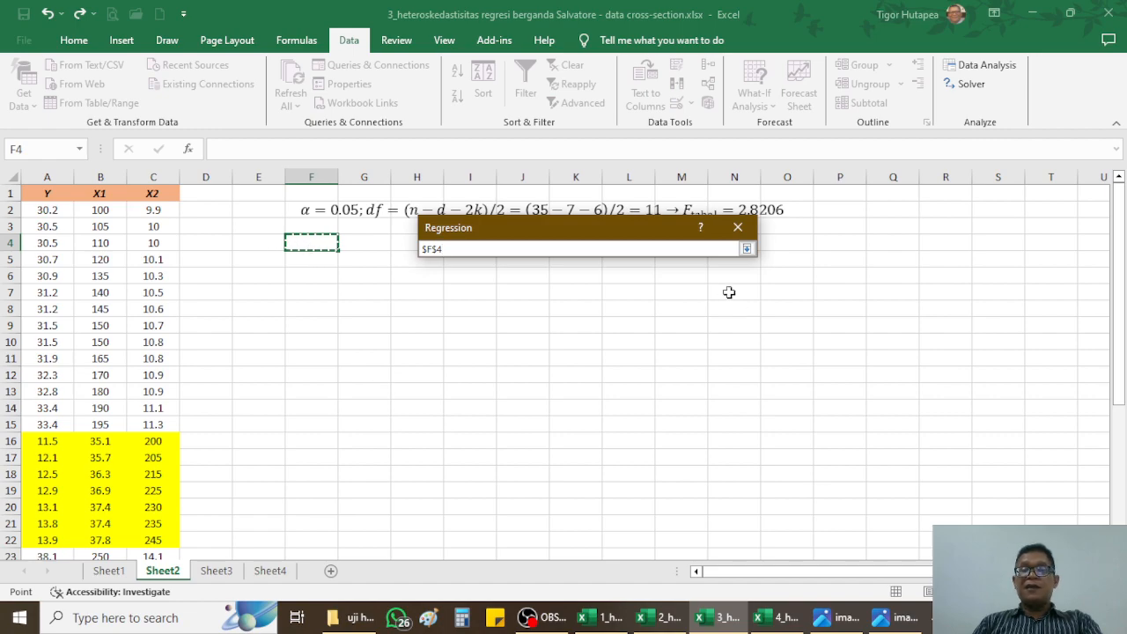
click(746, 249)
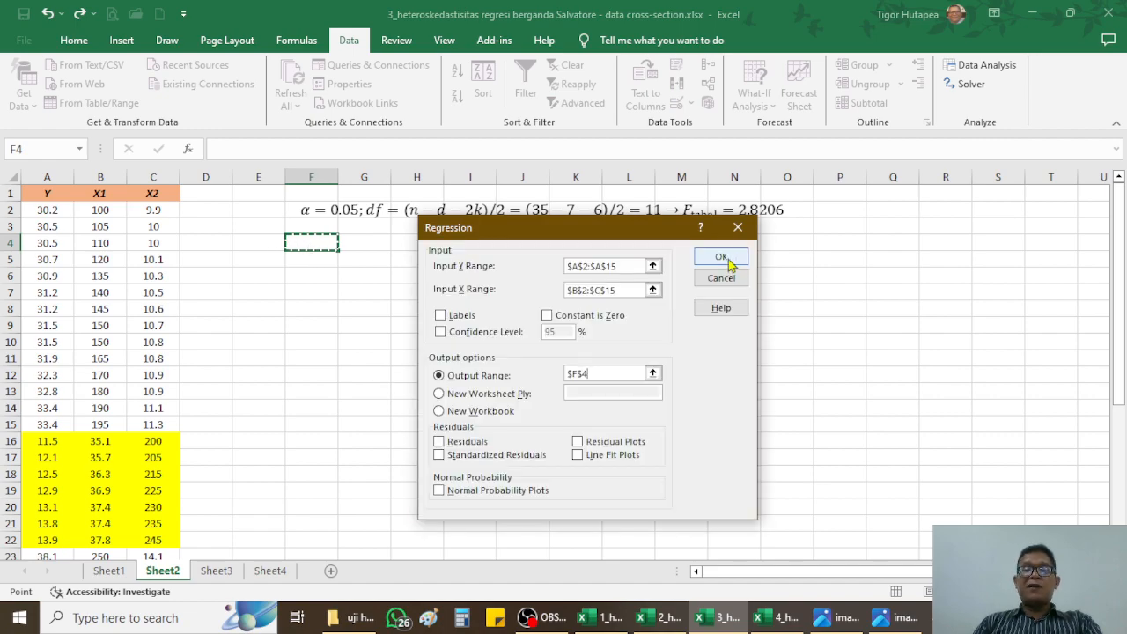
click(721, 258)
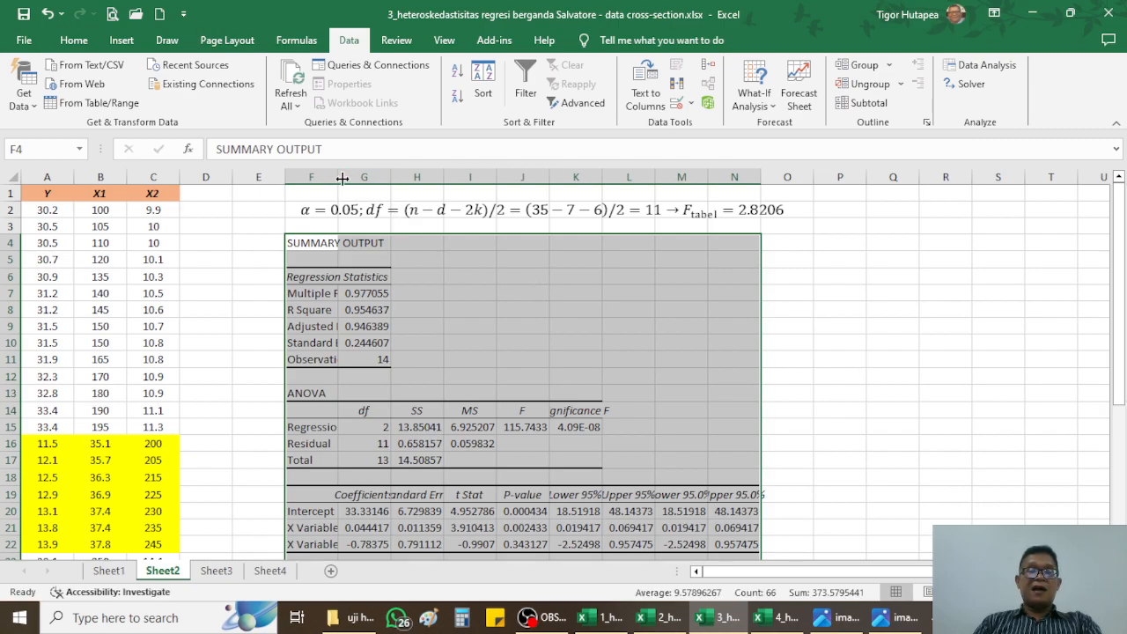
Widen column F so the row labels of the regression output fit
drag(339, 177, 395, 178)
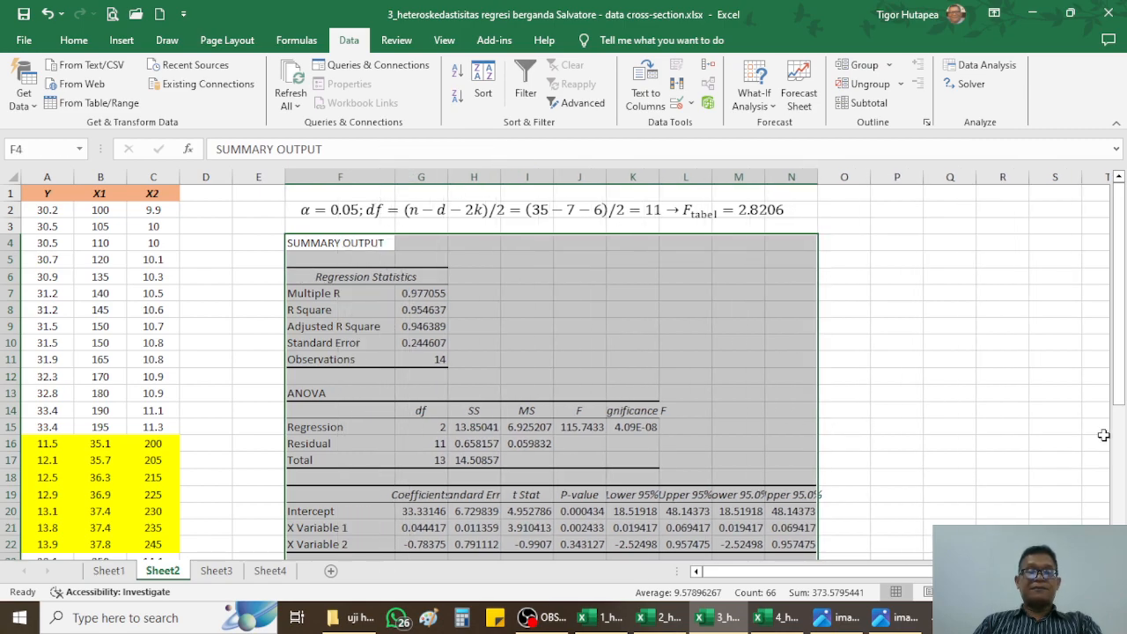
click(907, 345)
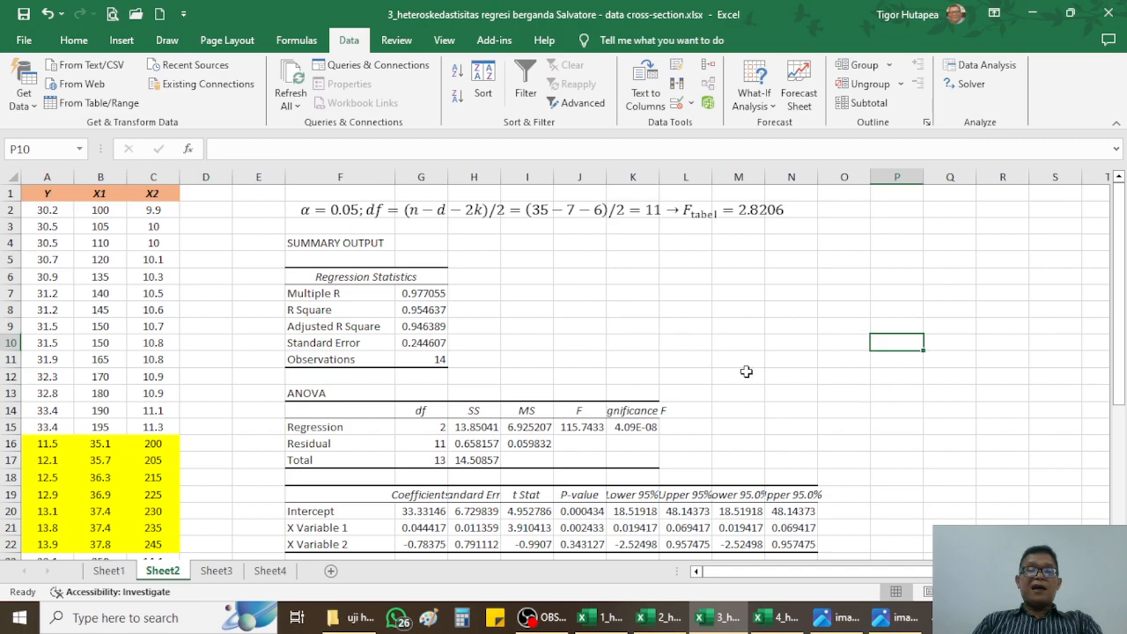
scroll(635, 317, down, 4)
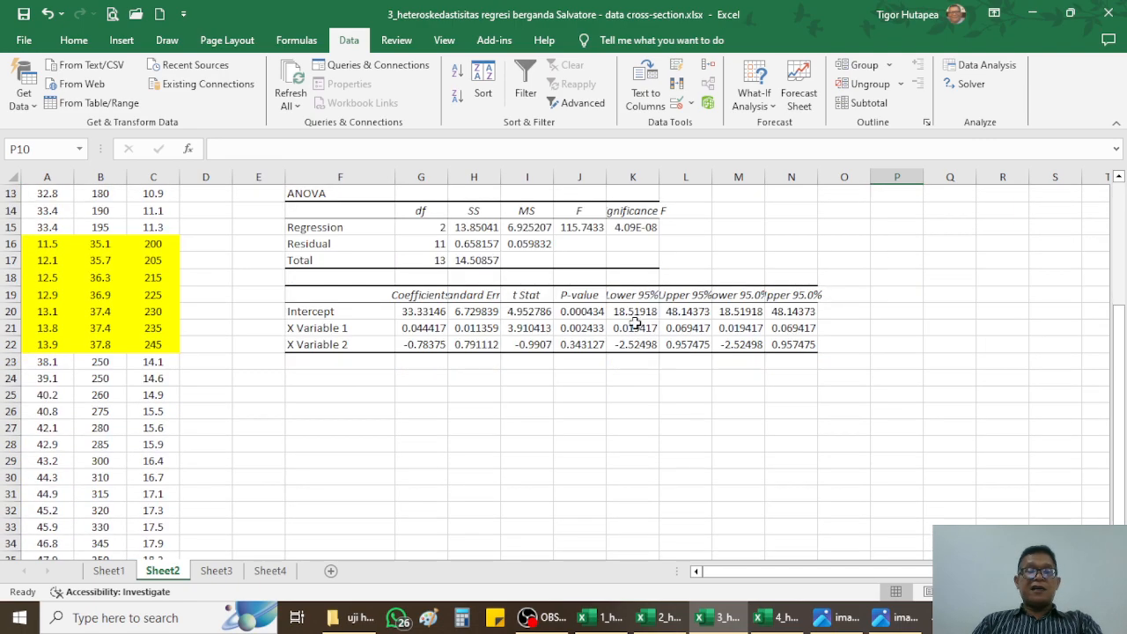
Start a second Regression analysis and set its Y input range to the last data group, A23:A36
click(313, 398)
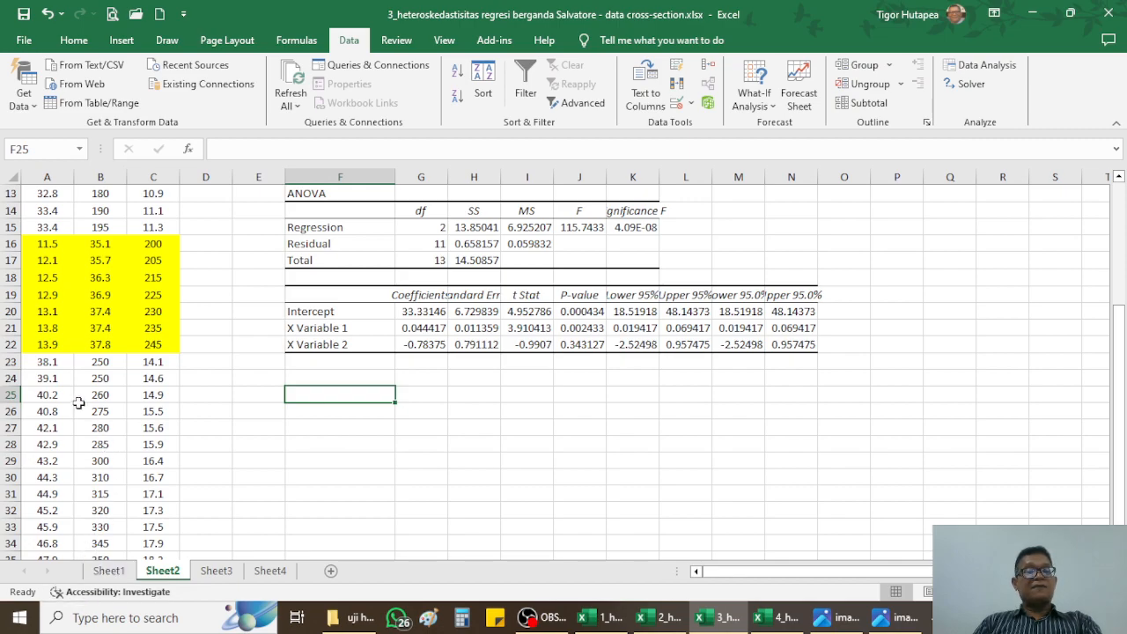
click(74, 39)
click(348, 39)
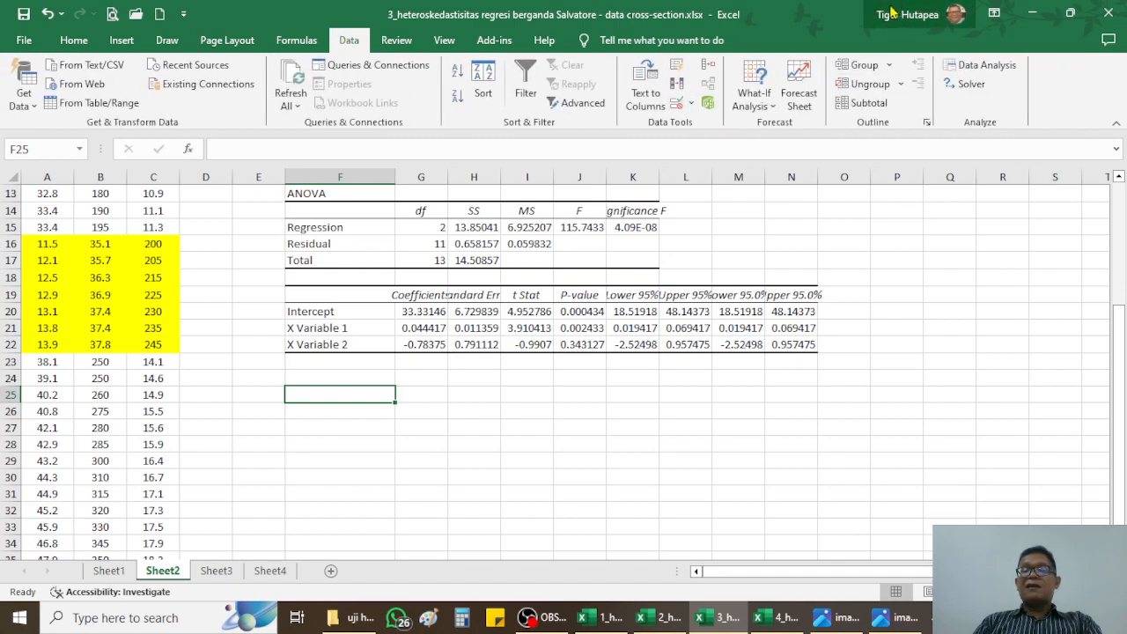
click(982, 67)
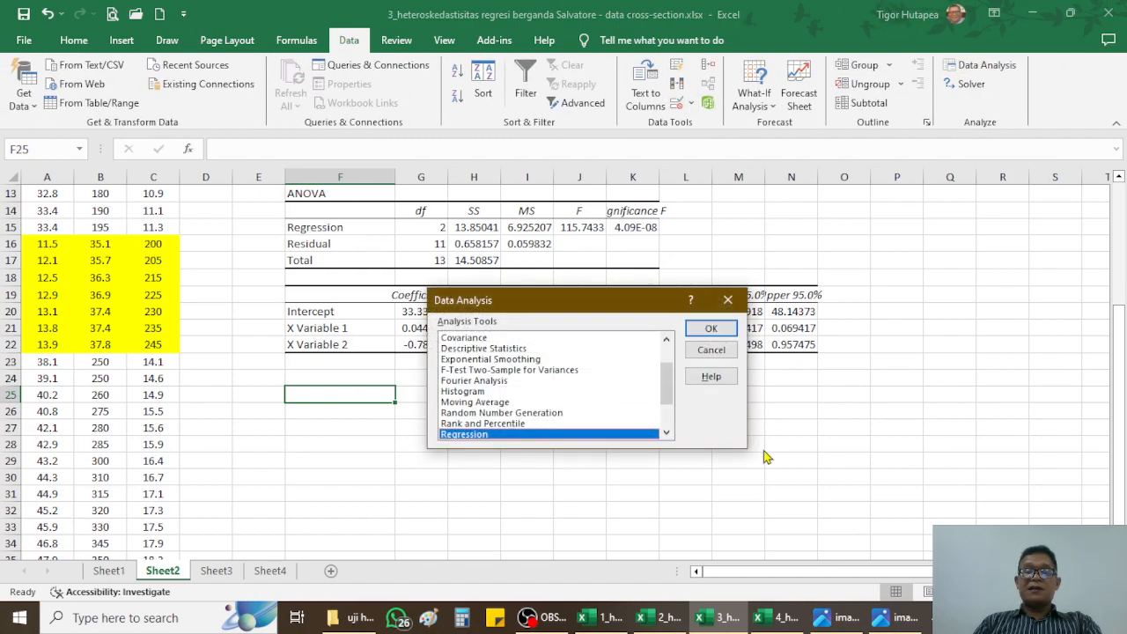
click(475, 403)
click(464, 434)
click(711, 328)
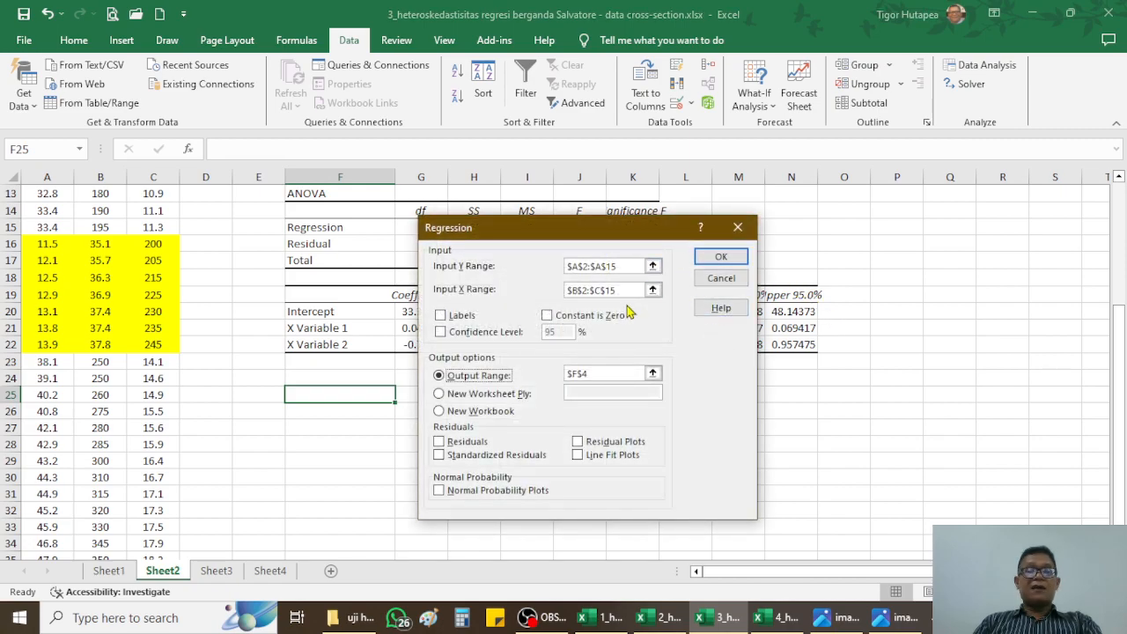
click(624, 266)
key(BackSpace)
key(BackSpace)
key(BackSpace)
key(BackSpace)
key(BackSpace)
key(BackSpace)
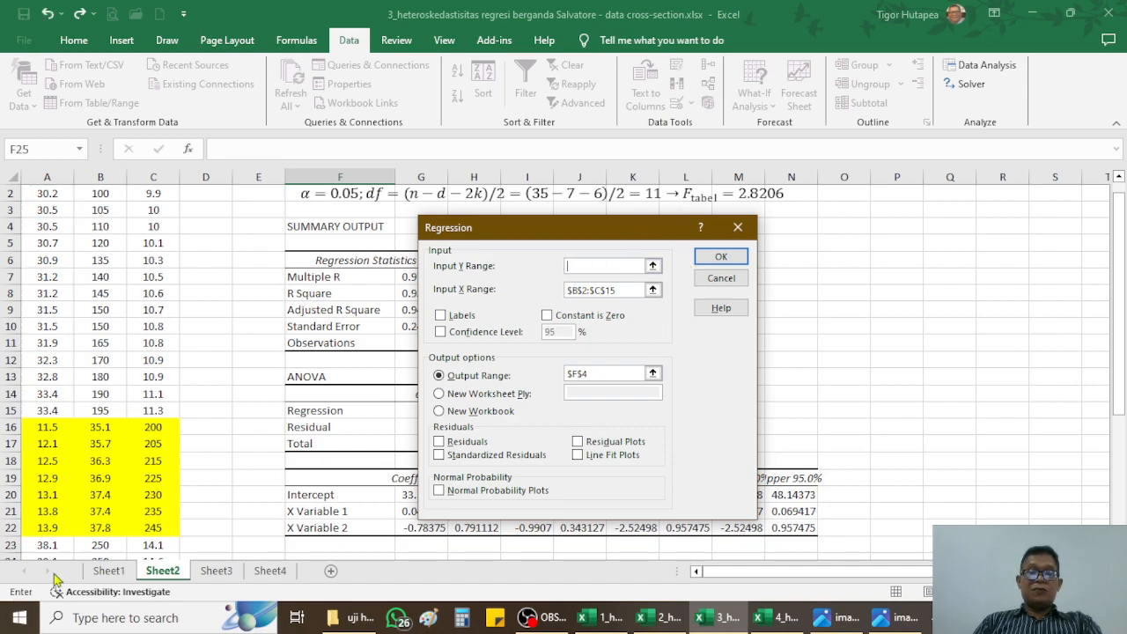
scroll(119, 522, down, 3)
click(39, 396)
key(shift+Down)
key(shift+Down)
key(shift+Down)
key(shift+Down)
key(shift+Down)
key(shift+Down)
key(shift+Down)
key(shift+Down)
key(shift+Down)
key(shift+Down)
key(shift+Down)
key(shift+Down)
key(shift+Down)
key(shift+Down)
key(shift+Down)
key(shift+Down)
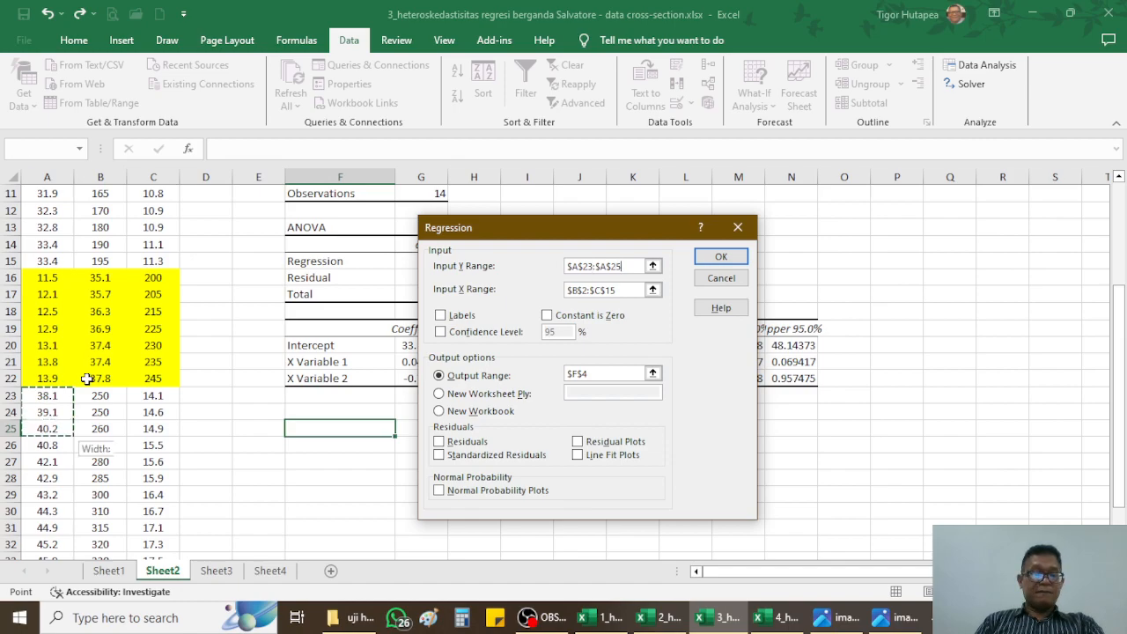
key(shift+Up)
key(shift+Up)
key(shift+Up)
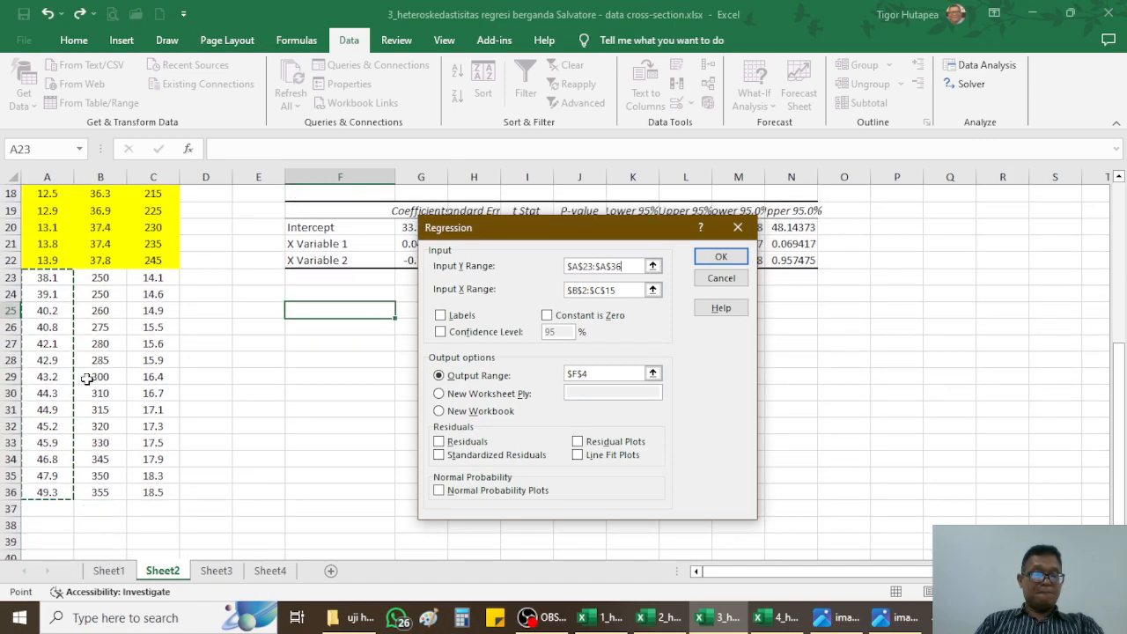
Set the second regression's X input range to the X1 and X2 values in B23:C36
click(627, 289)
key(BackSpace)
key(BackSpace)
key(BackSpace)
key(BackSpace)
key(BackSpace)
key(BackSpace)
key(BackSpace)
key(BackSpace)
key(BackSpace)
scroll(100, 481, down, 2)
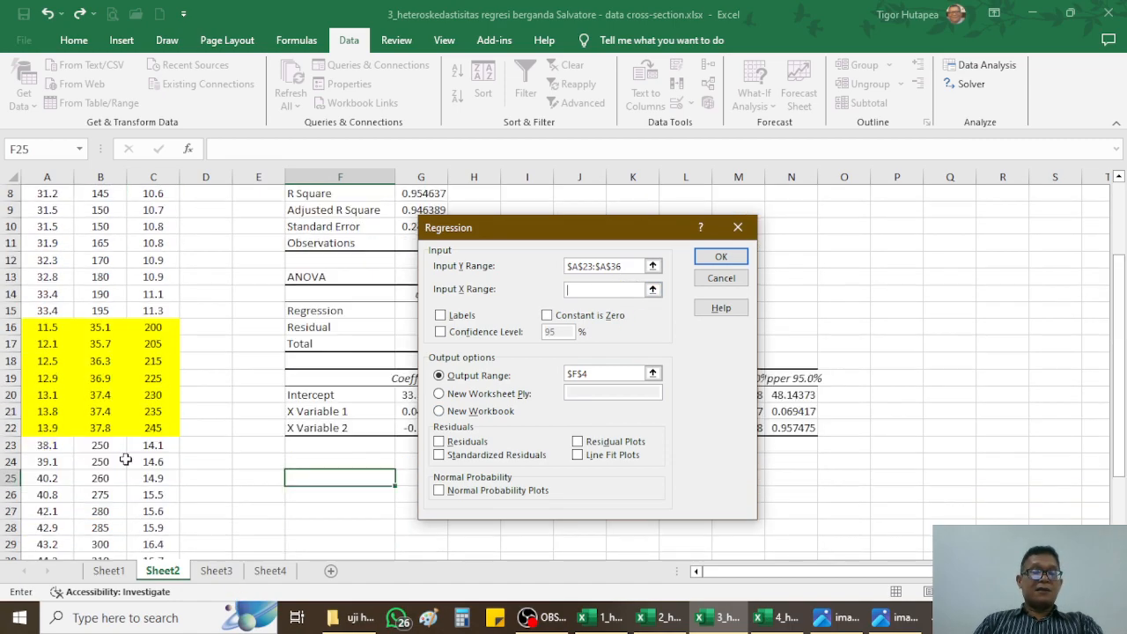
click(101, 445)
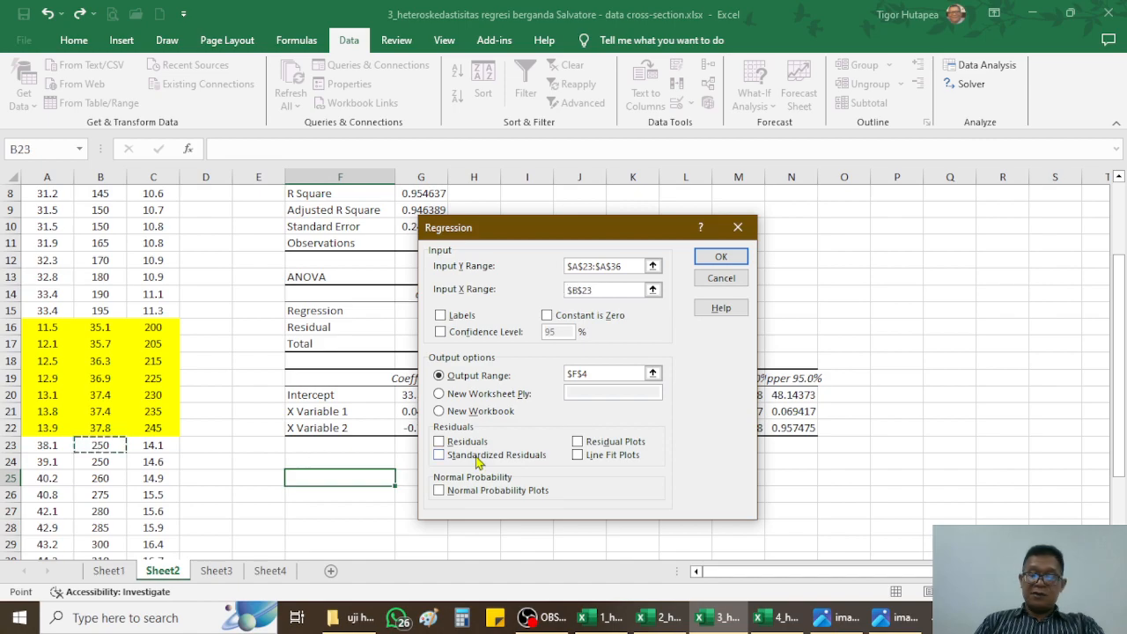
drag(100, 445, 154, 546)
key(shift+Up)
key(shift+Up)
key(shift+Up)
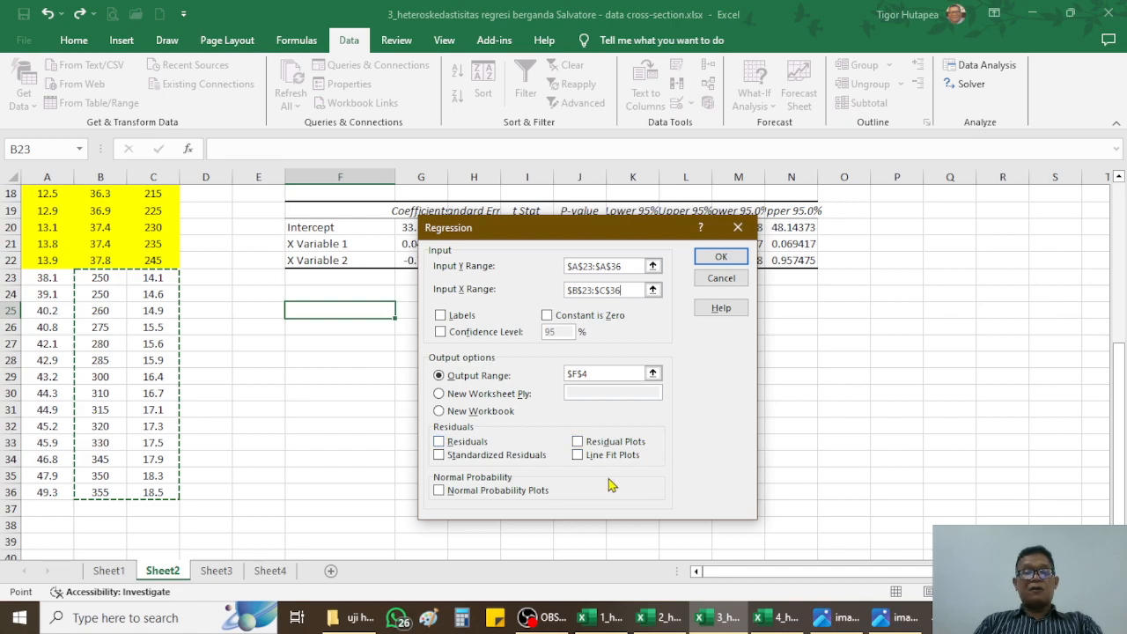
Set the second regression's output range to F25 and run the regression for the last data group
click(606, 373)
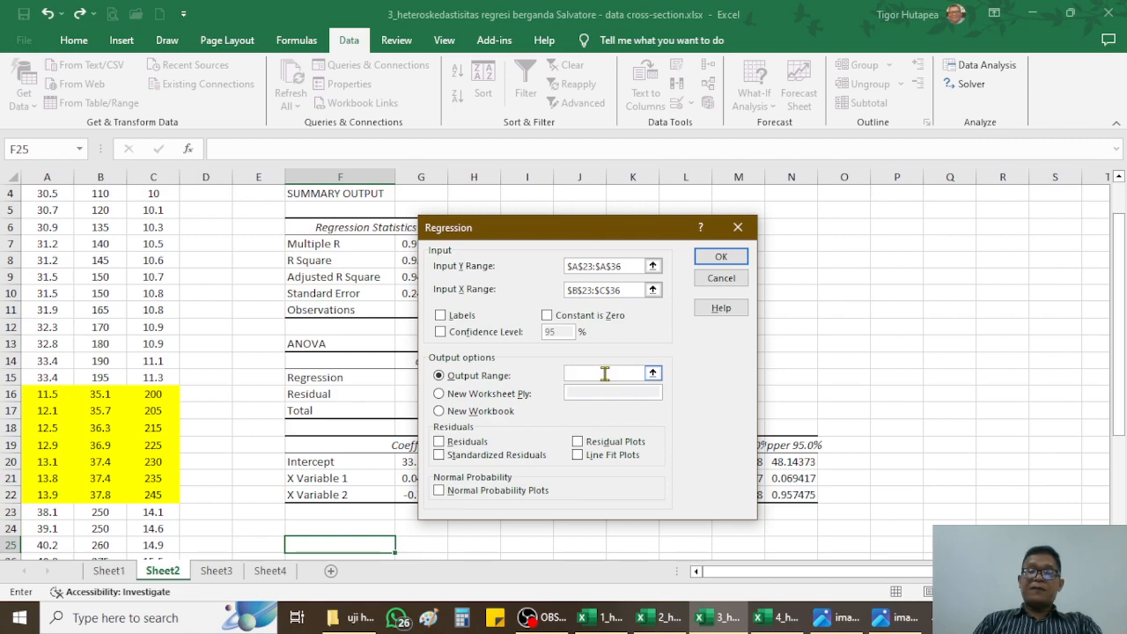
click(652, 374)
scroll(478, 509, down, 4)
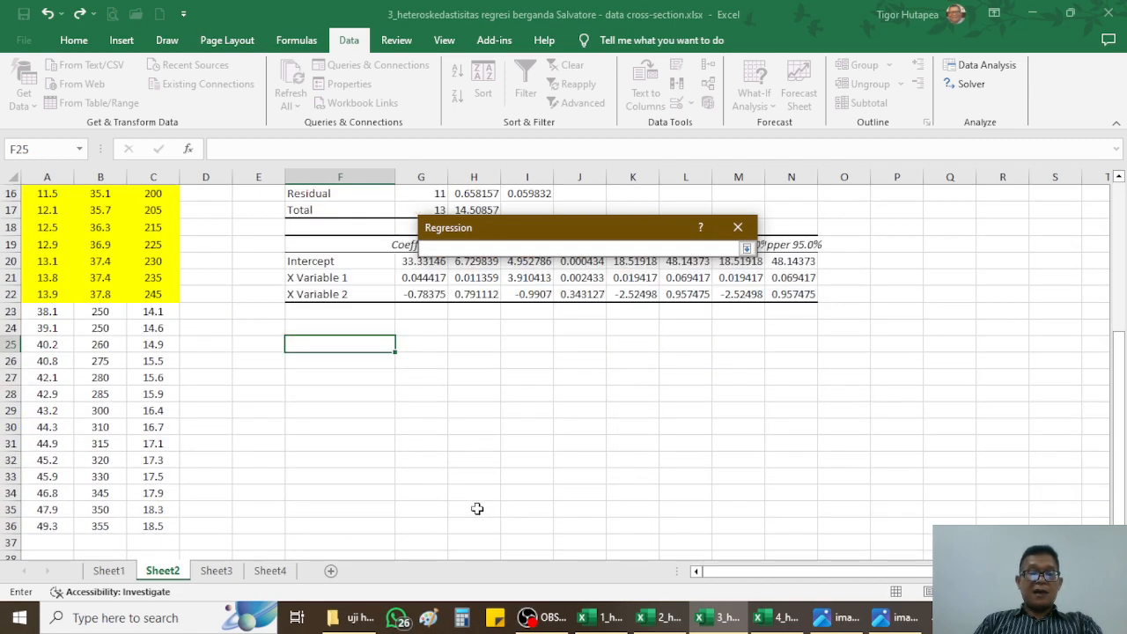
click(338, 348)
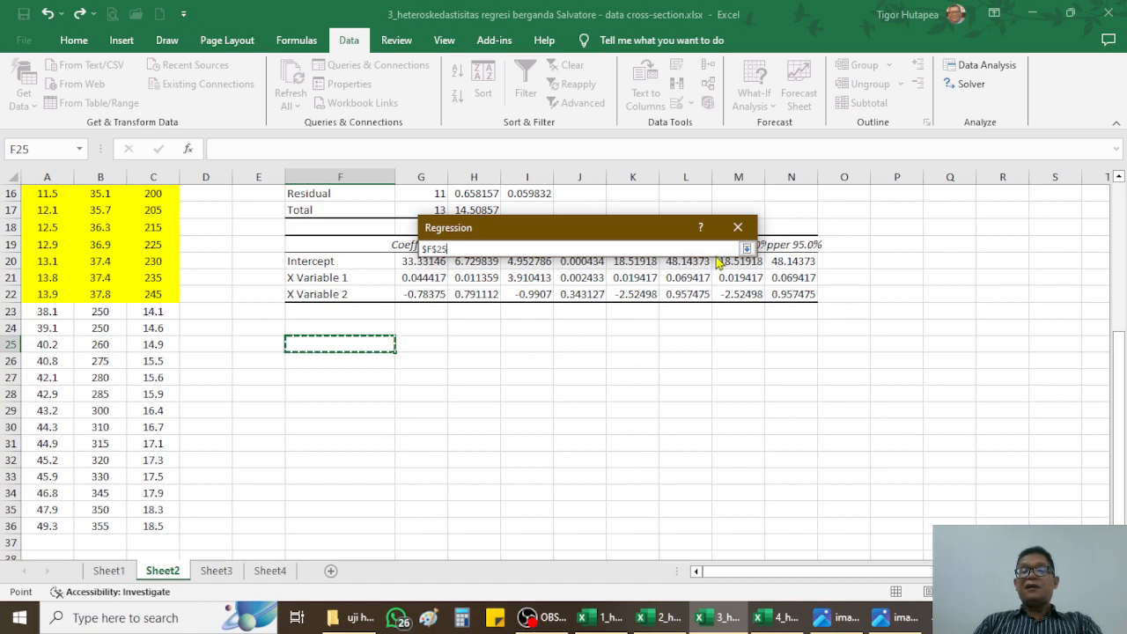
click(747, 250)
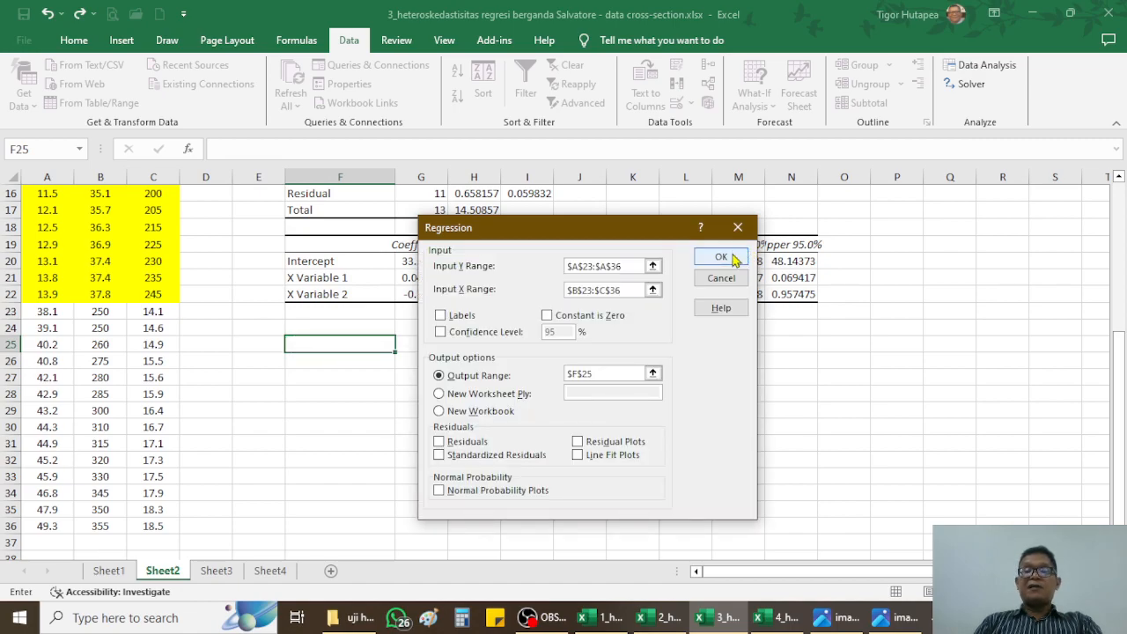
click(722, 260)
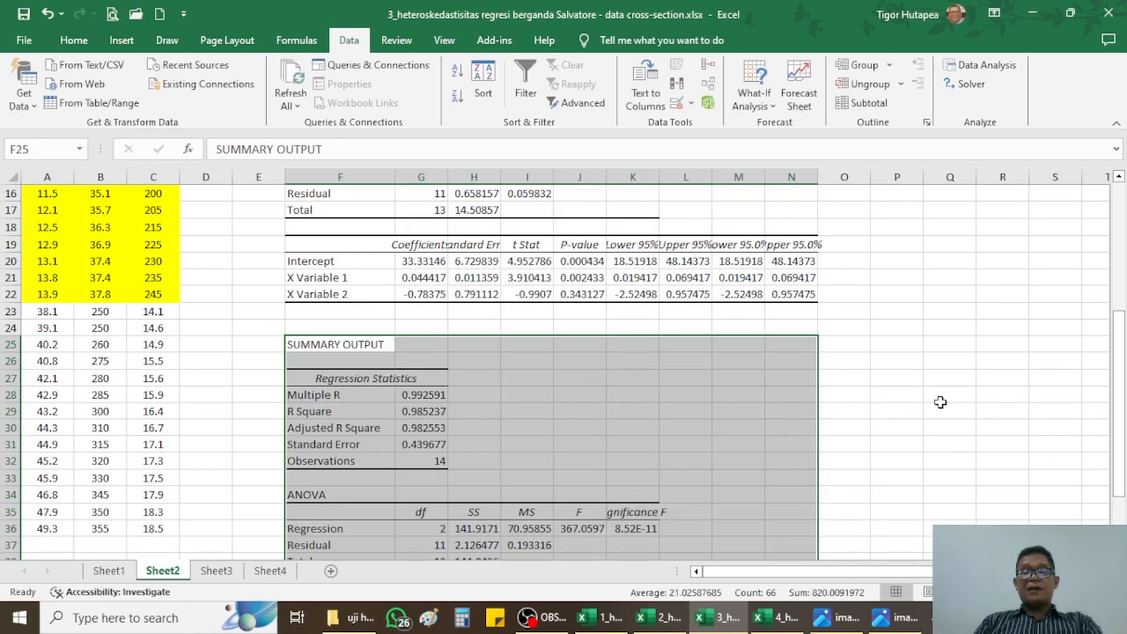
click(944, 399)
scroll(568, 414, down, 2)
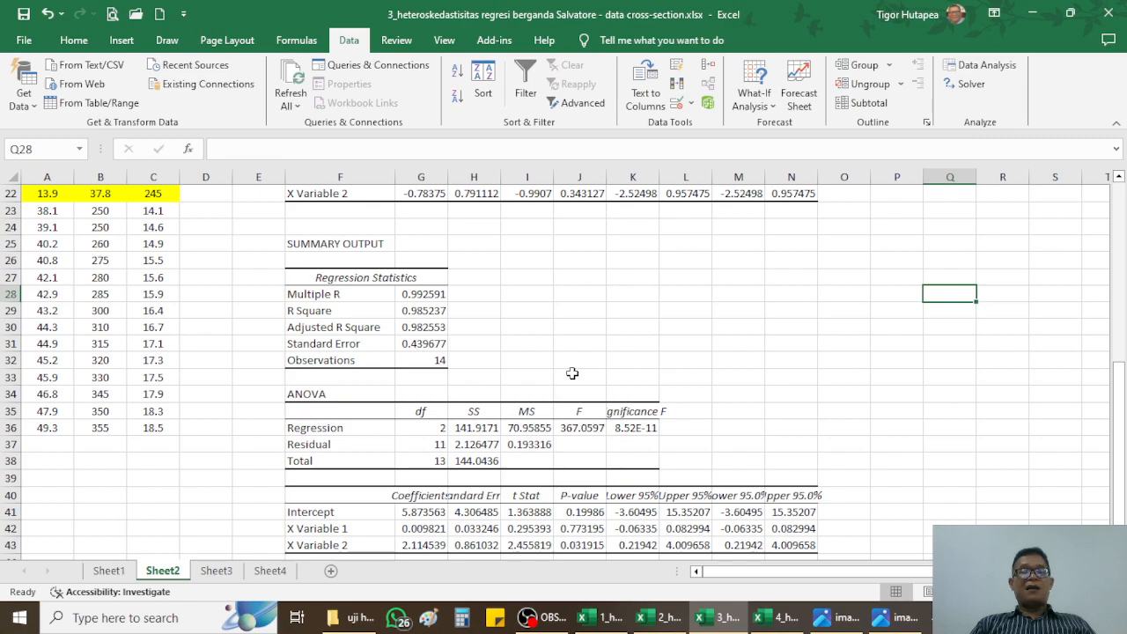
Format the residual SS of the first regression in H16 as bold with a red font
scroll(476, 393, up, 6)
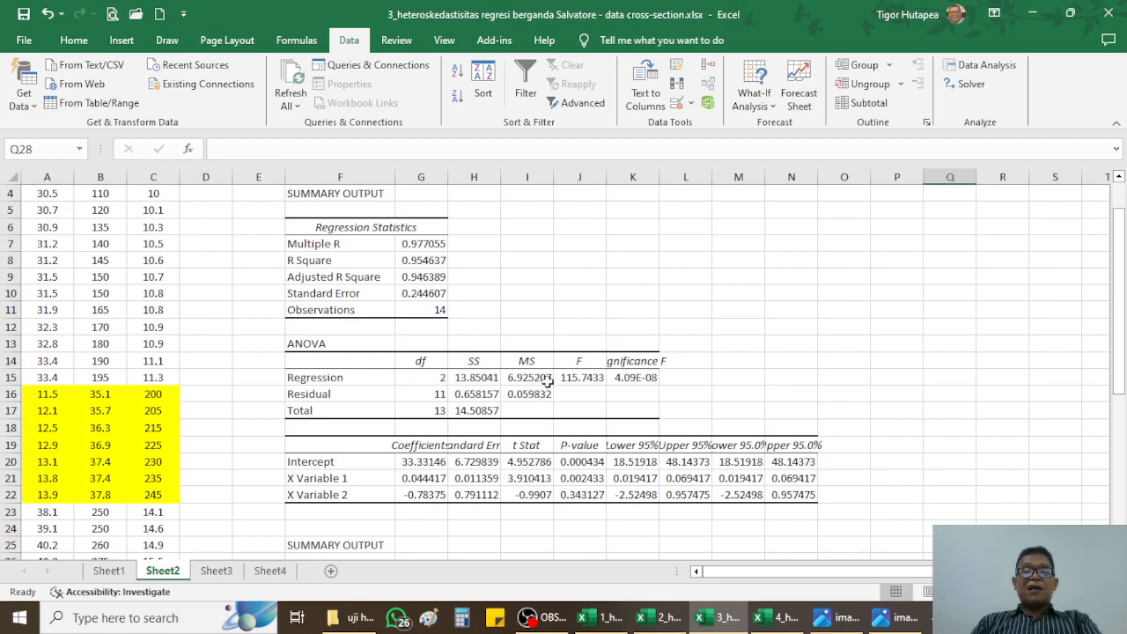
click(474, 398)
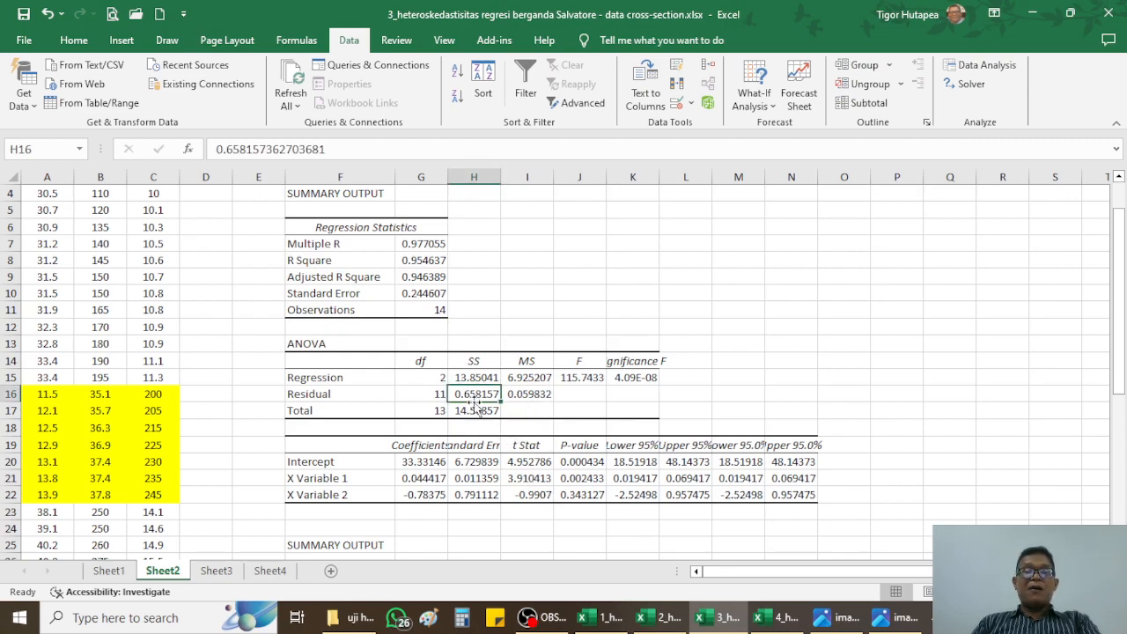
click(75, 40)
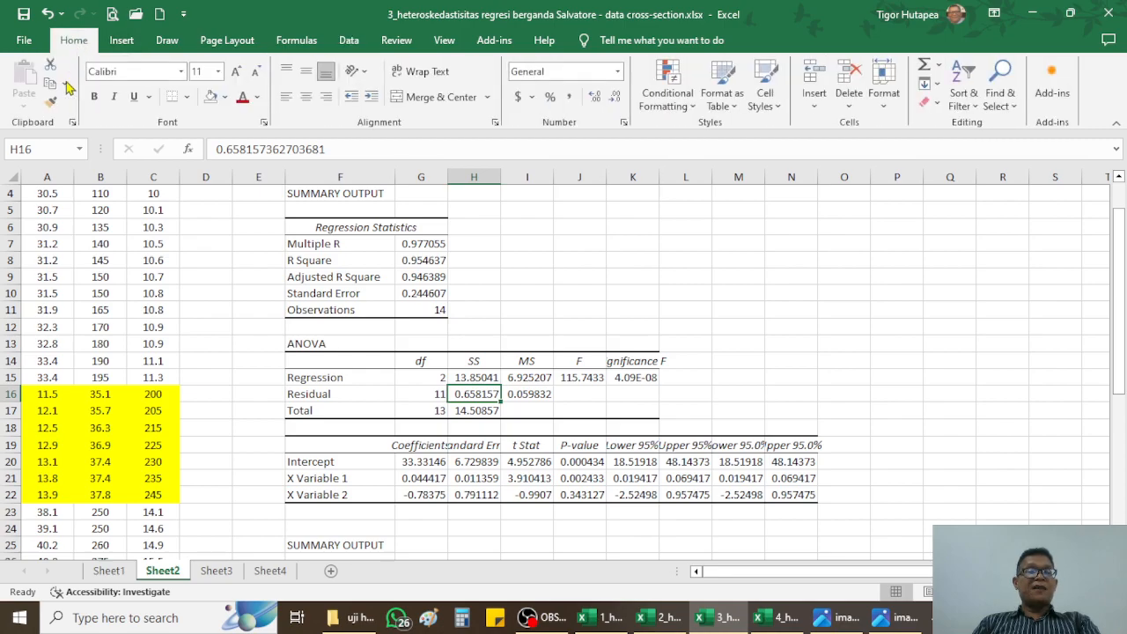
click(94, 96)
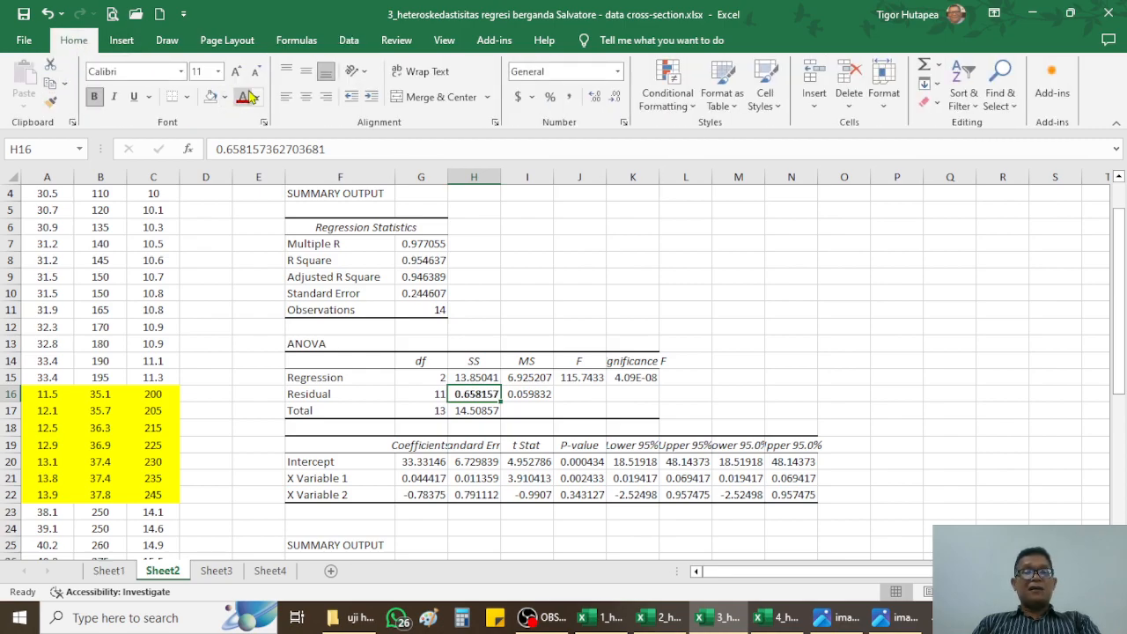
click(242, 96)
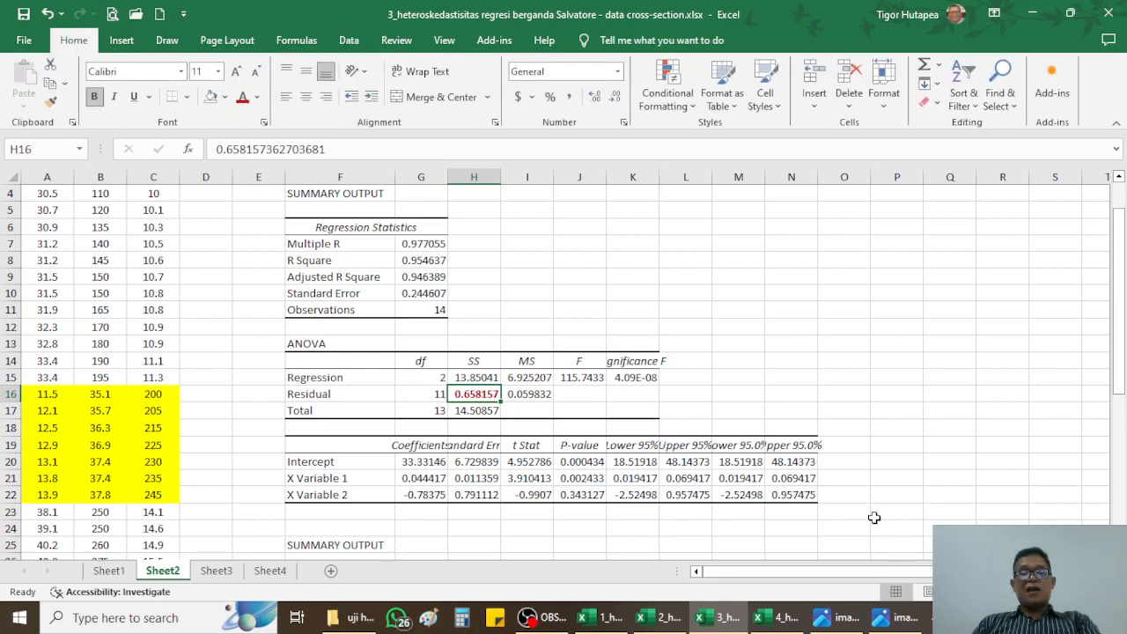
click(802, 350)
Make the regression SS in H15 and the total SS in H17 of the first regression bold
click(472, 381)
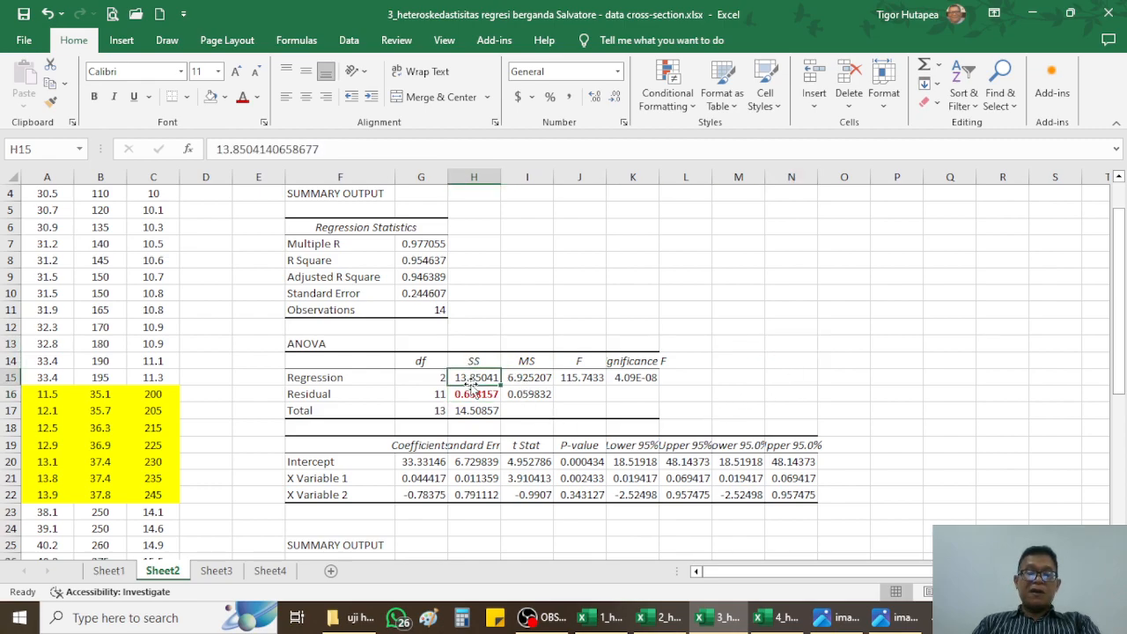
click(98, 101)
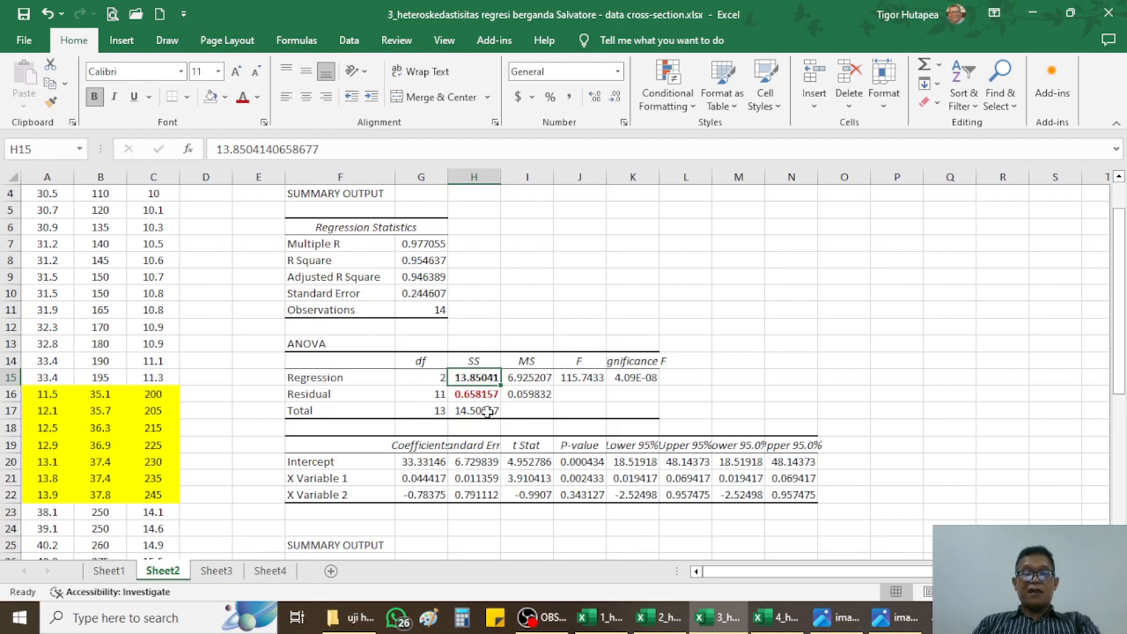
click(489, 416)
click(94, 97)
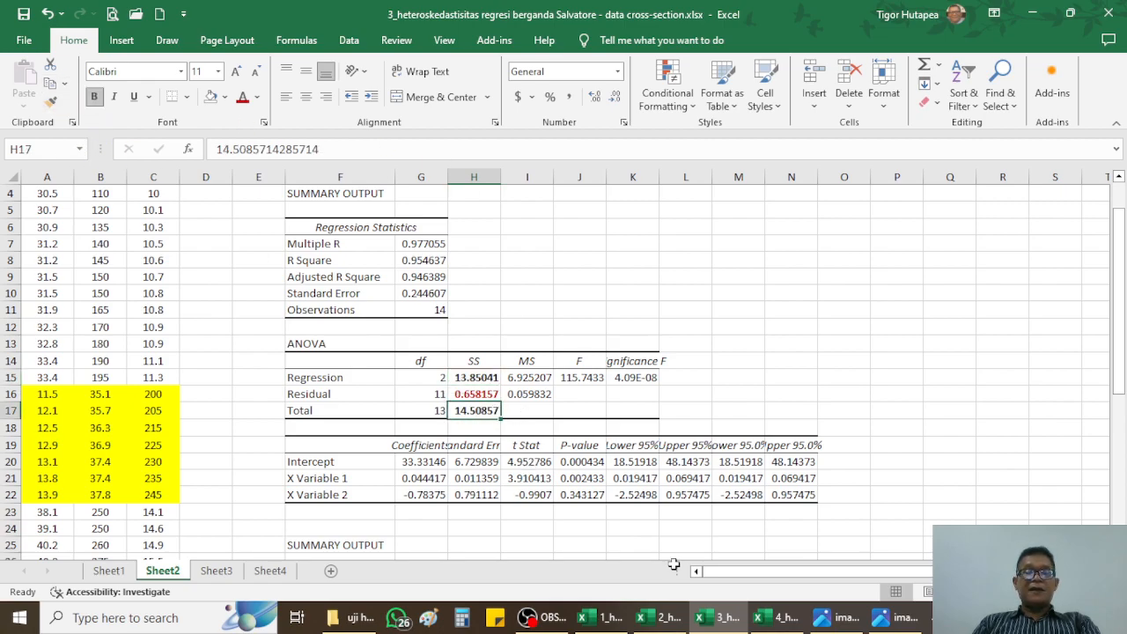
Add an RSS comment to the first regression's residual SS in H16, replacing the default author name
click(476, 395)
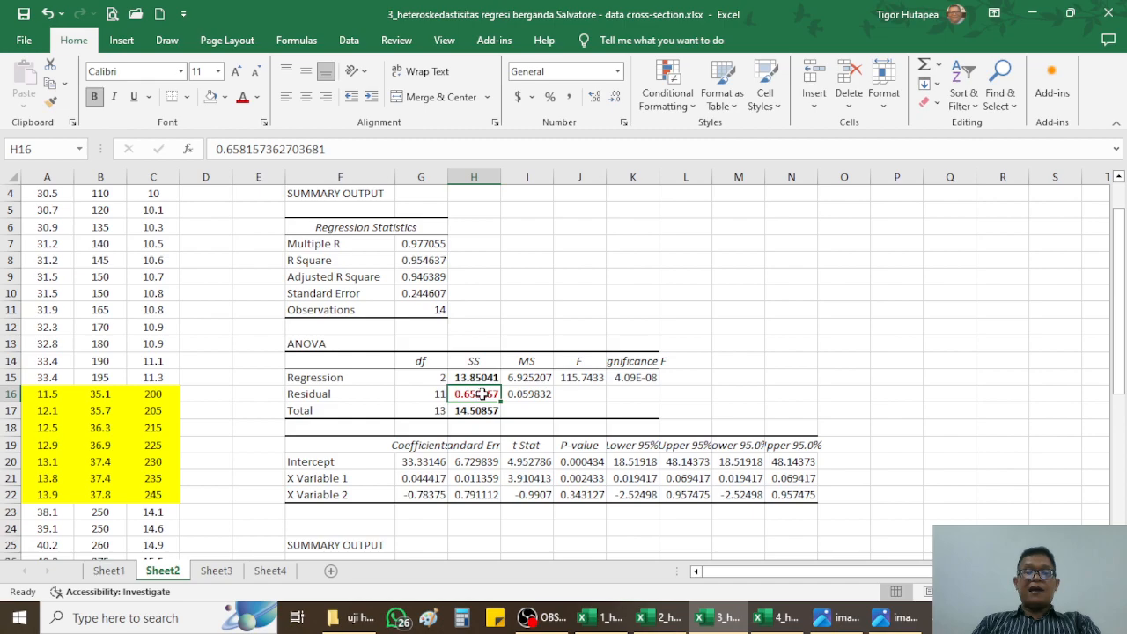
right_click(483, 394)
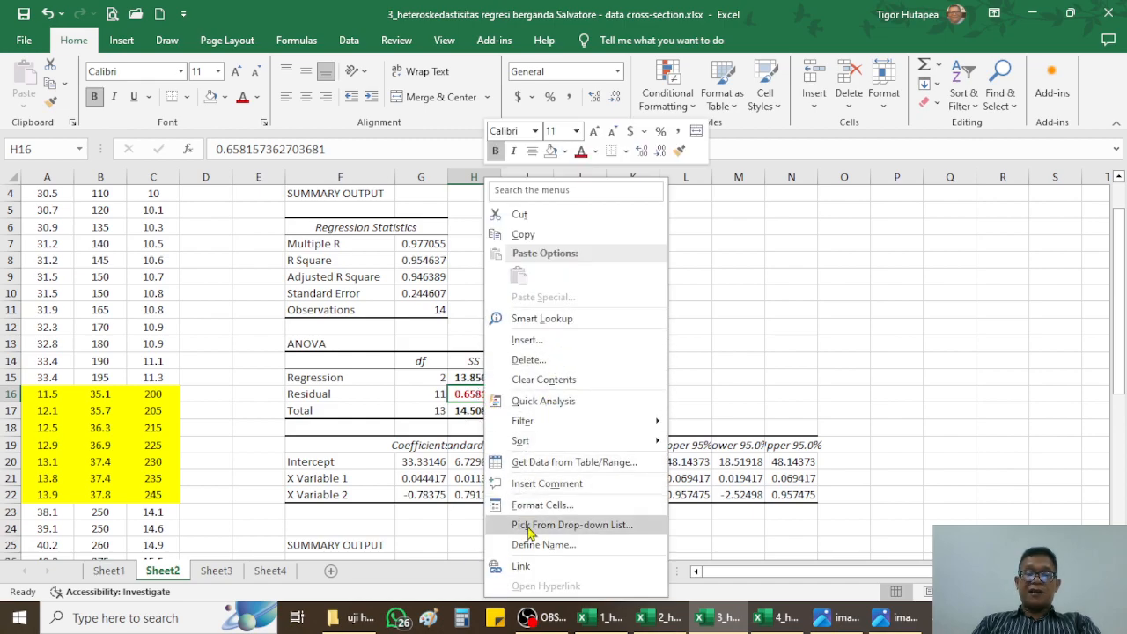
click(547, 487)
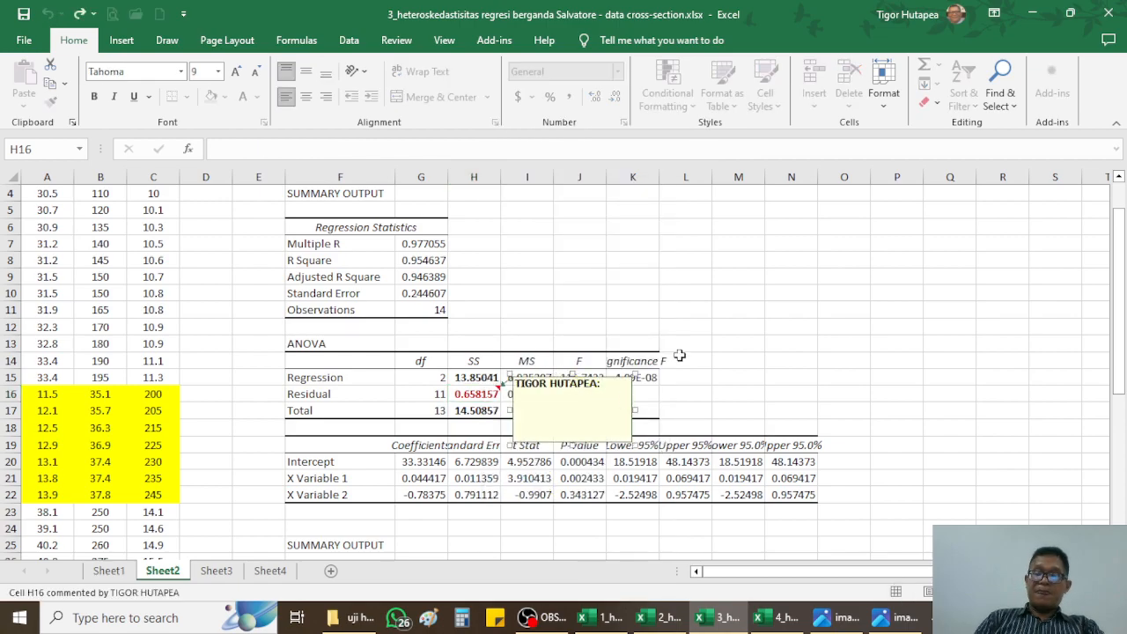
key(BackSpace)
key(BackSpace)
key(BackSpace)
key(BackSpace)
key(BackSpace)
key(BackSpace)
key(BackSpace)
key(BackSpace)
key(BackSpace)
key(BackSpace)
key(BackSpace)
key(BackSpace)
key(BackSpace)
key(BackSpace)
key(BackSpace)
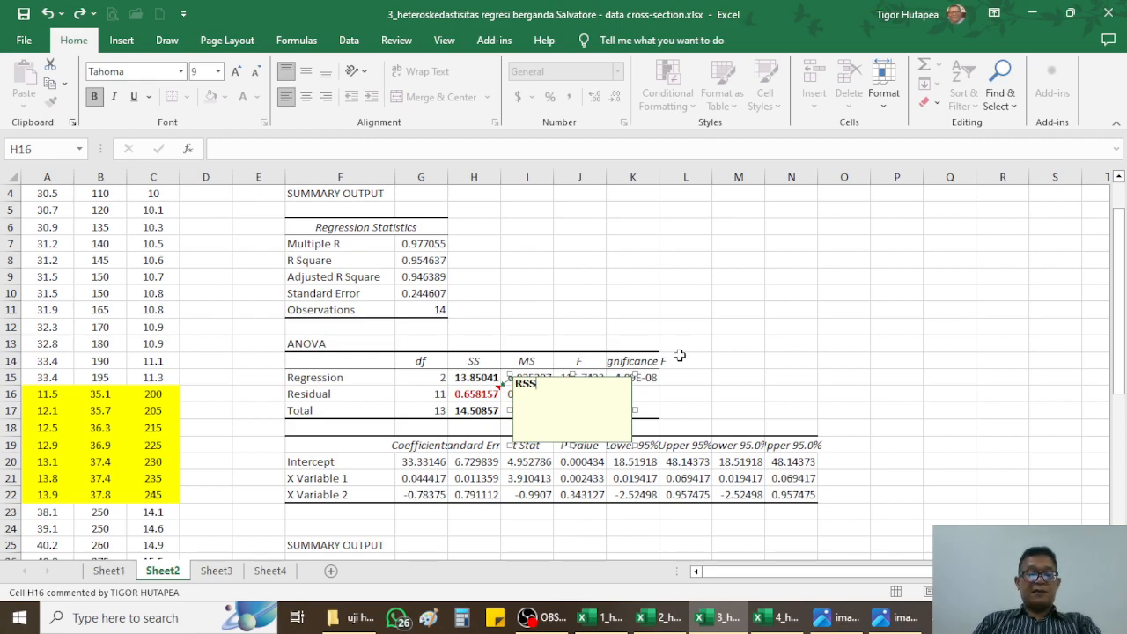
click(750, 376)
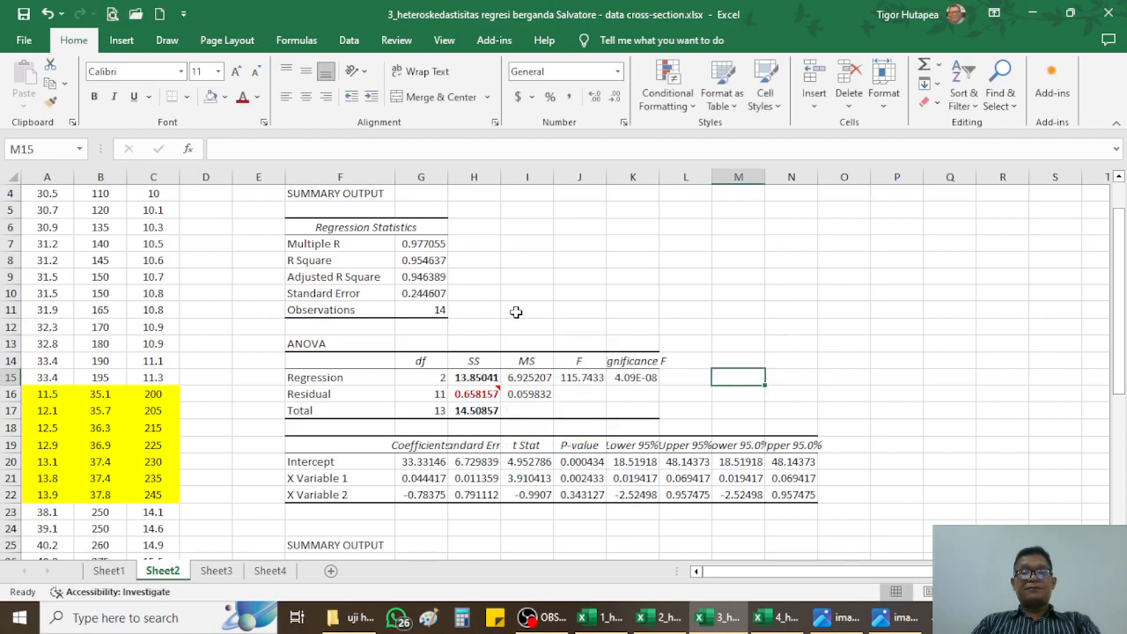
Format the residual SS of the second regression in H37 as bold with a red font
scroll(515, 310, up, 1)
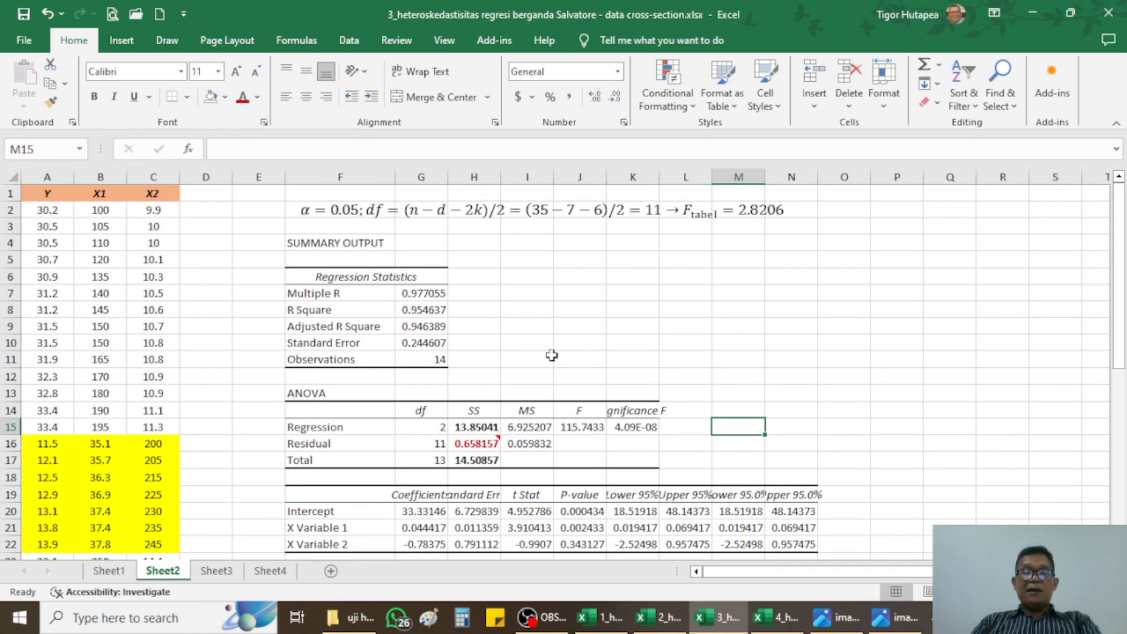
scroll(537, 494, down, 9)
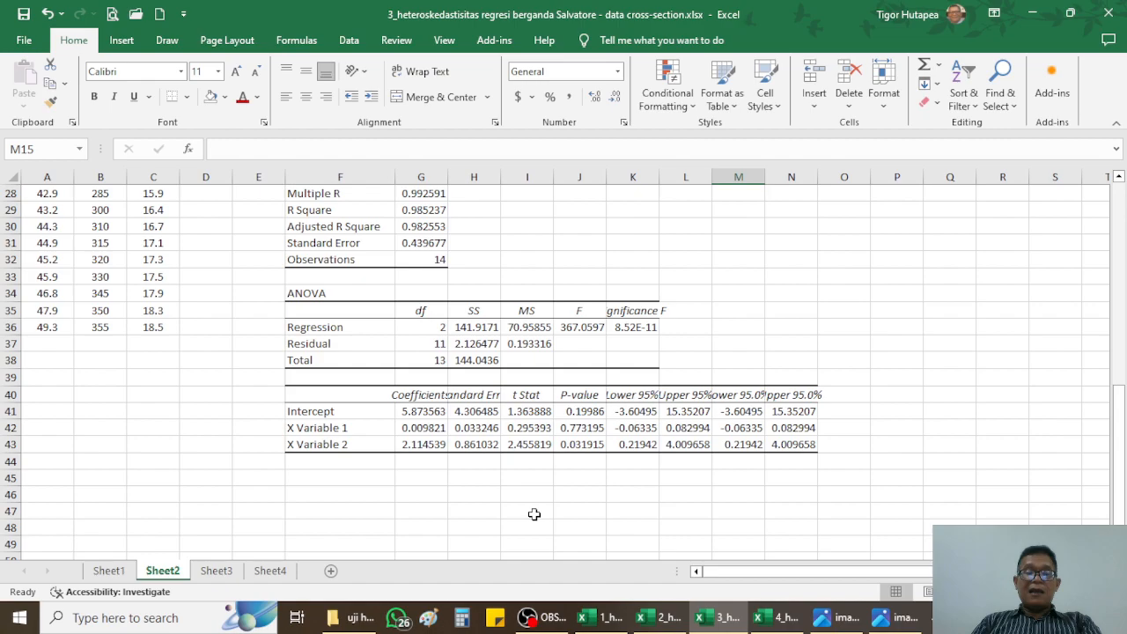
click(475, 346)
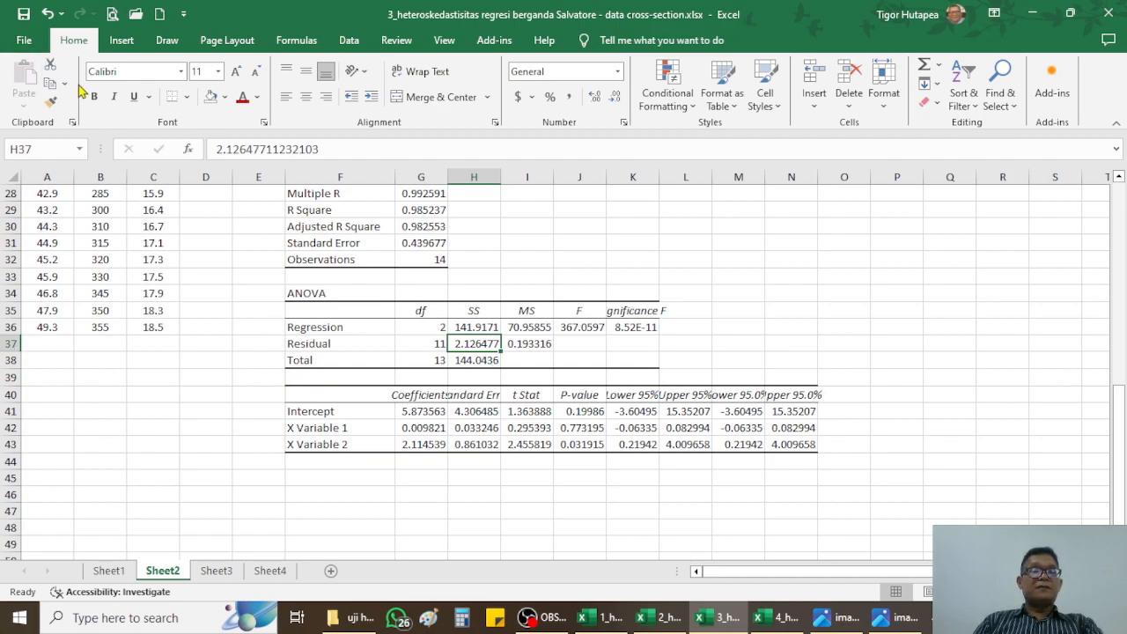
click(102, 102)
click(242, 96)
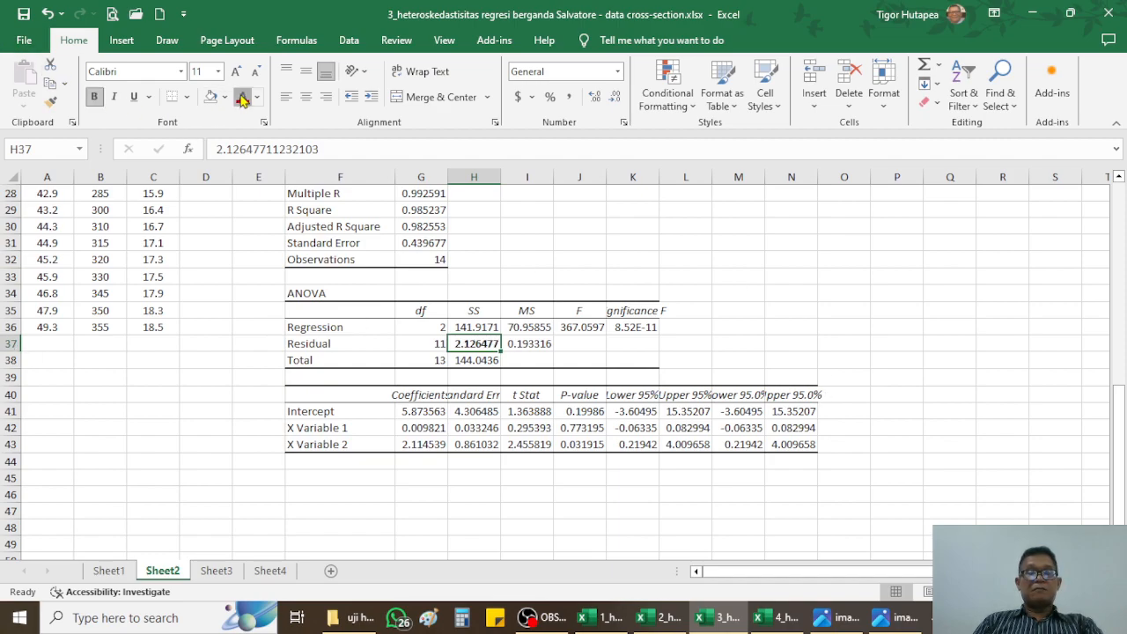
Add the comment RSS2 to the second regression's residual SS in H37, replacing the default author name
right_click(494, 345)
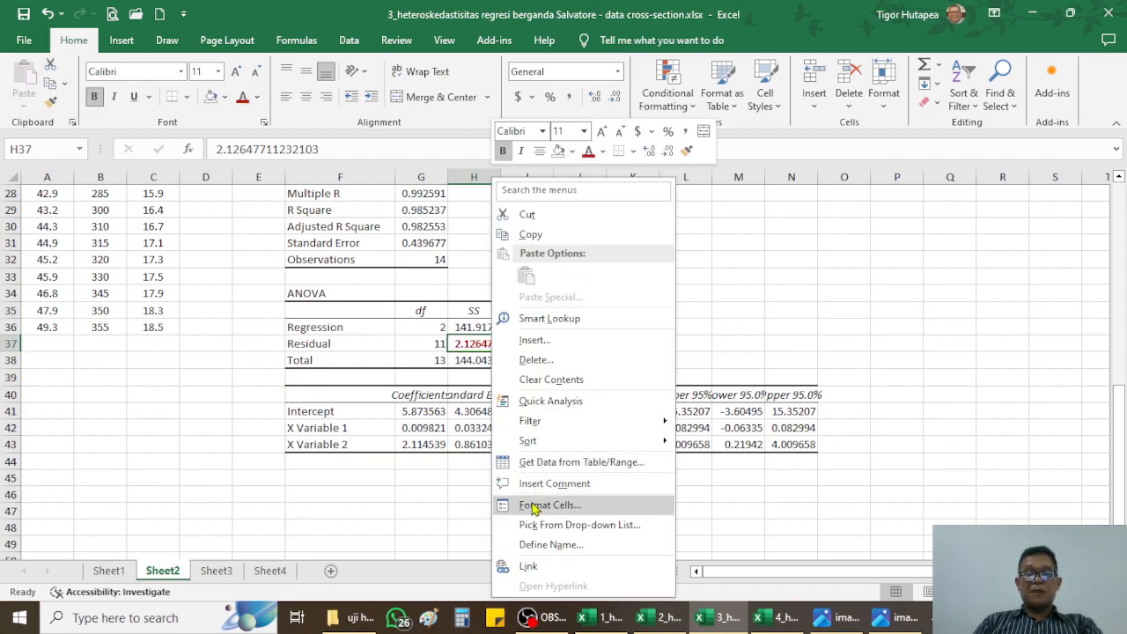
click(552, 486)
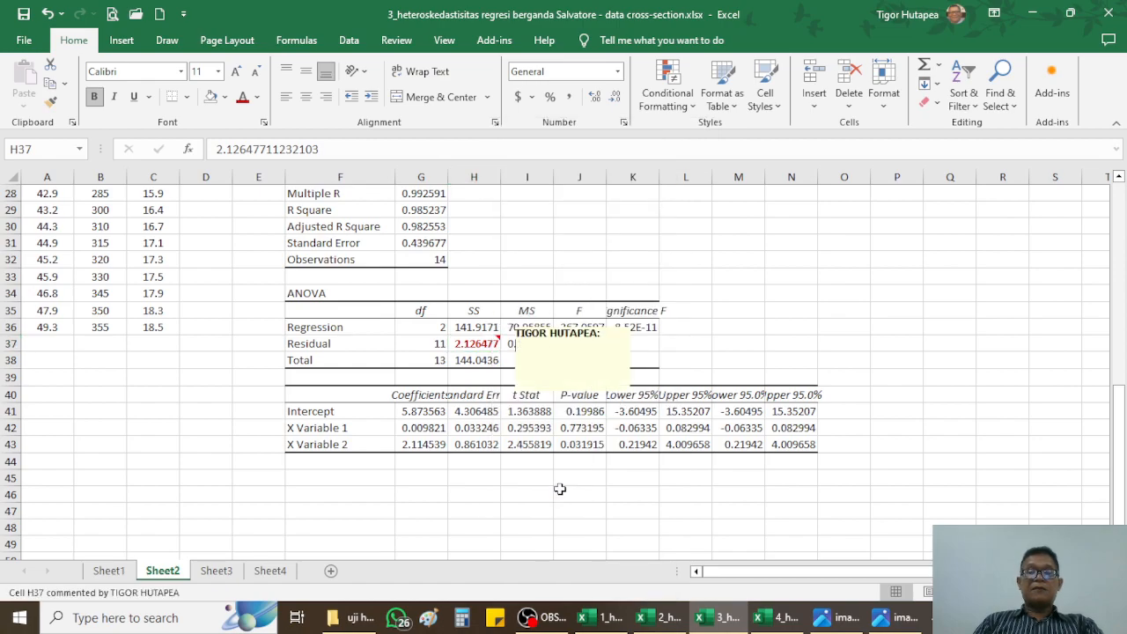
key(BackSpace)
key(BackSpace)
key(BackSpace)
key(BackSpace)
key(BackSpace)
key(BackSpace)
key(BackSpace)
key(BackSpace)
key(BackSpace)
key(BackSpace)
key(BackSpace)
key(BackSpace)
key(BackSpace)
key(BackSpace)
key(BackSpace)
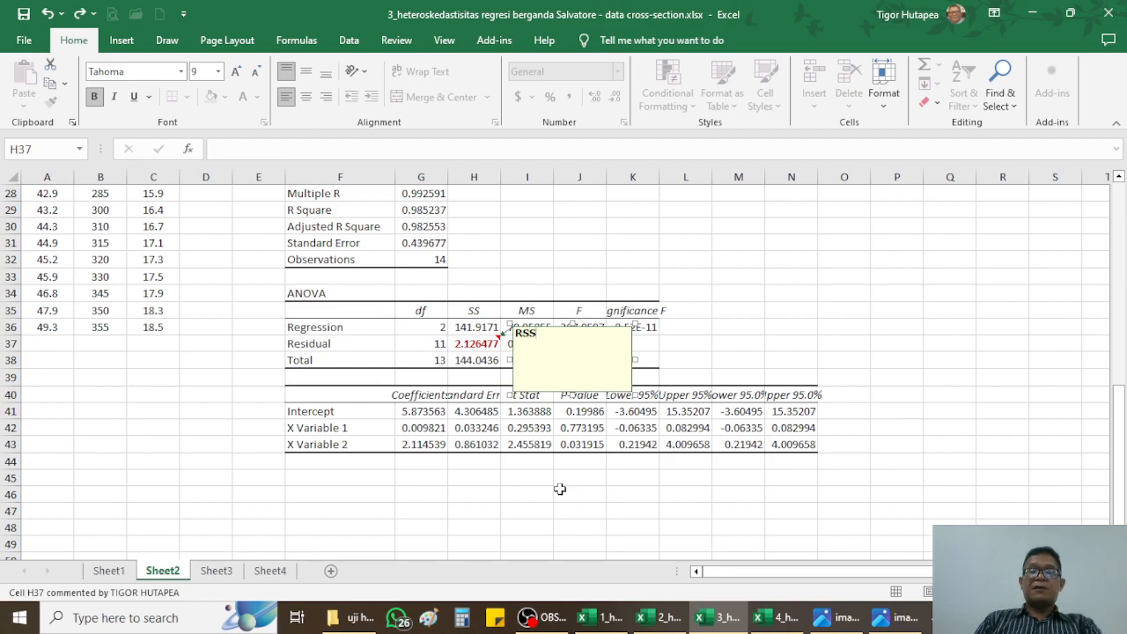
click(895, 275)
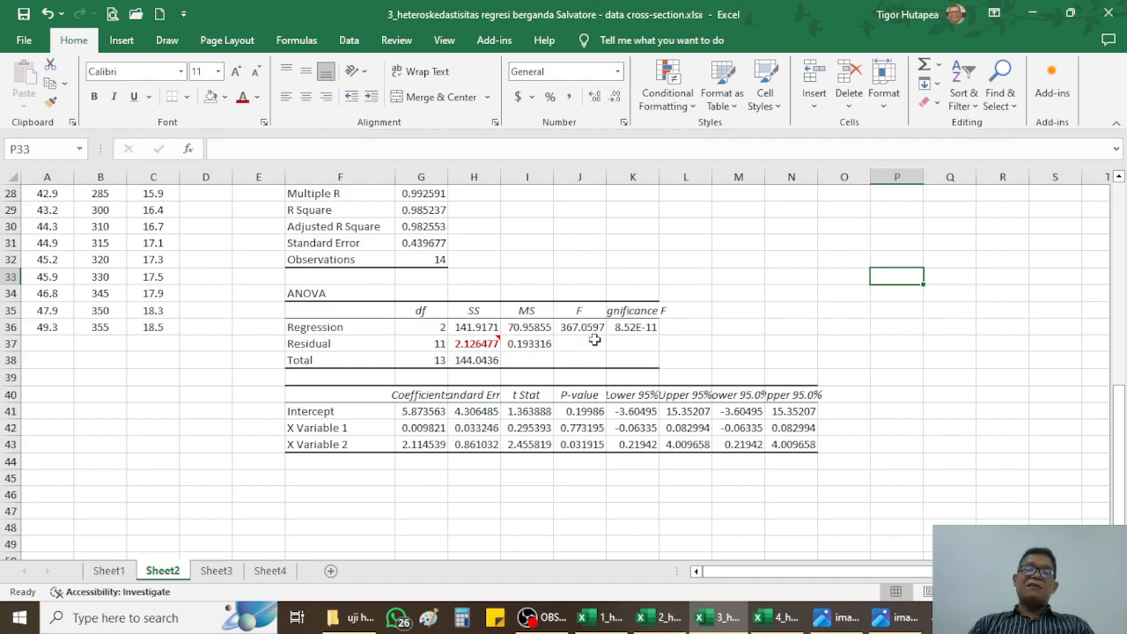
Calculate the ratio of the second regression's residual SS to the first's in cell I6 with =H37/H16
scroll(594, 340, up, 3)
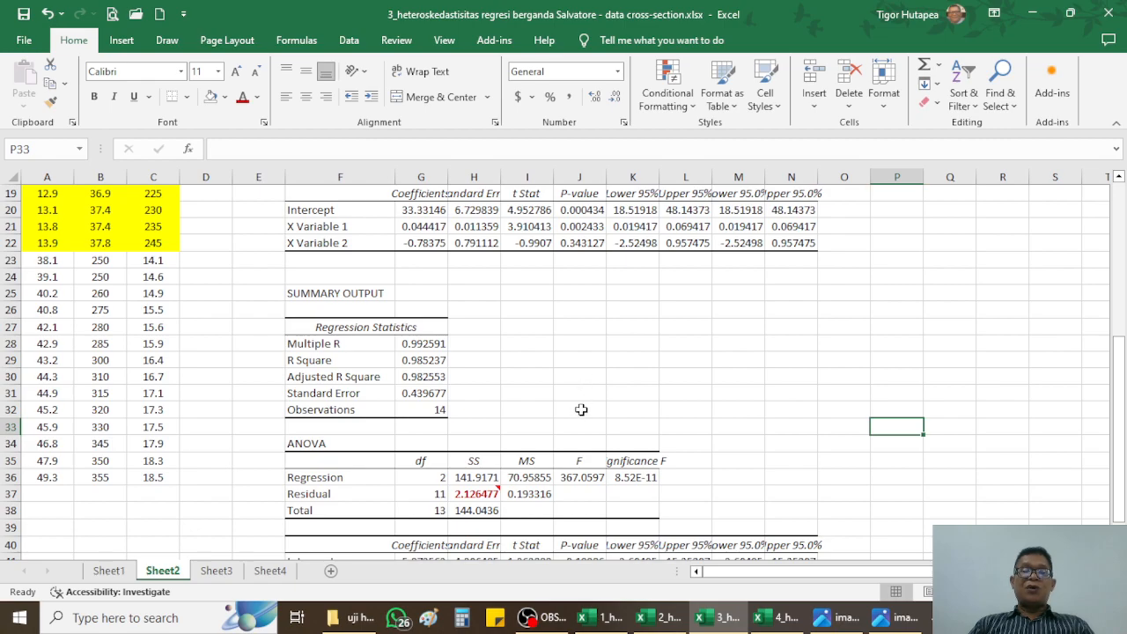
mouse_move(486, 495)
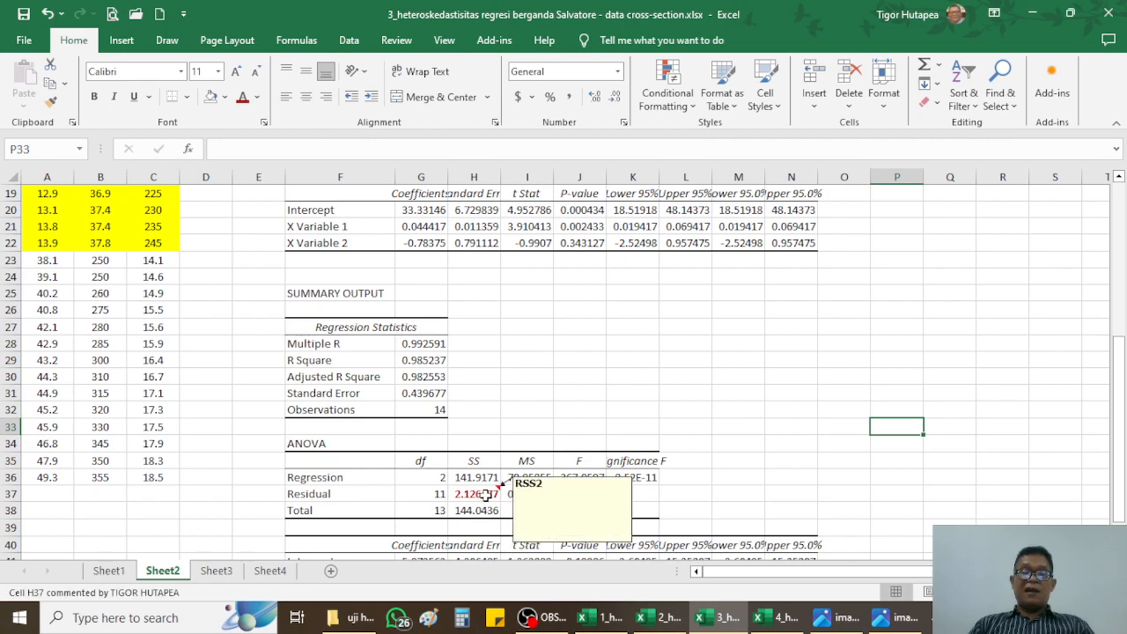
scroll(487, 496, up, 3)
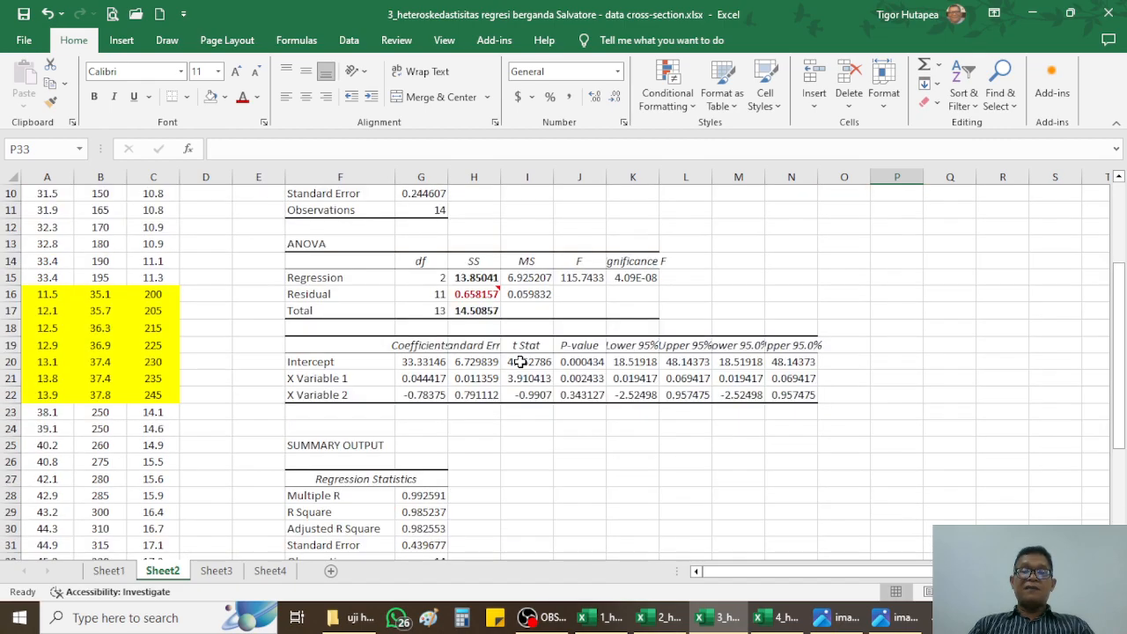
click(473, 294)
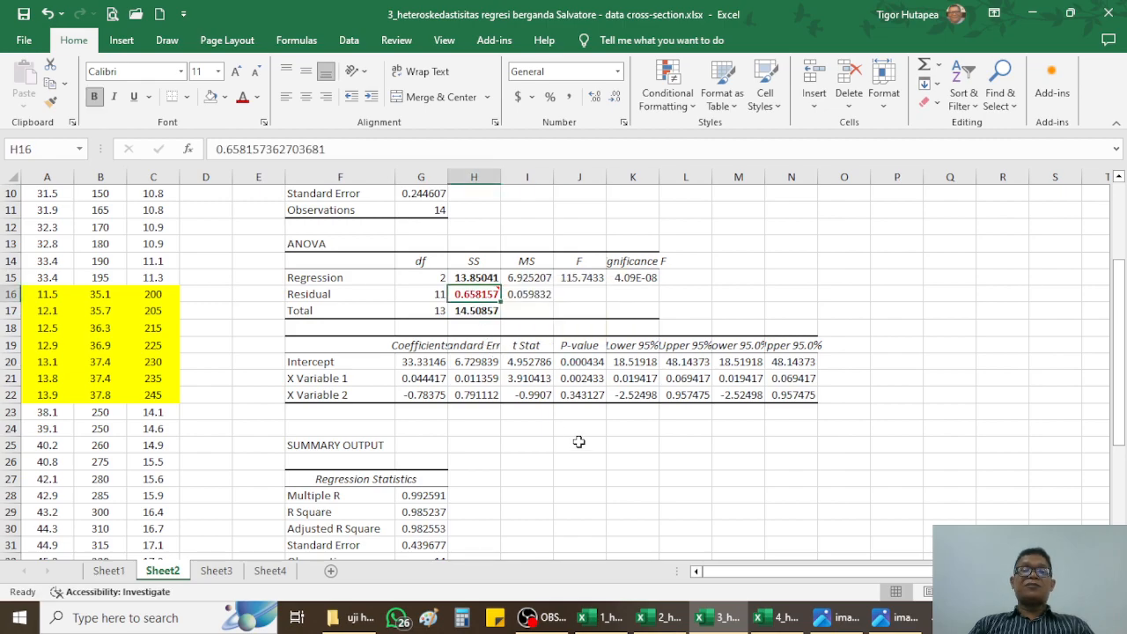
scroll(582, 437, up, 3)
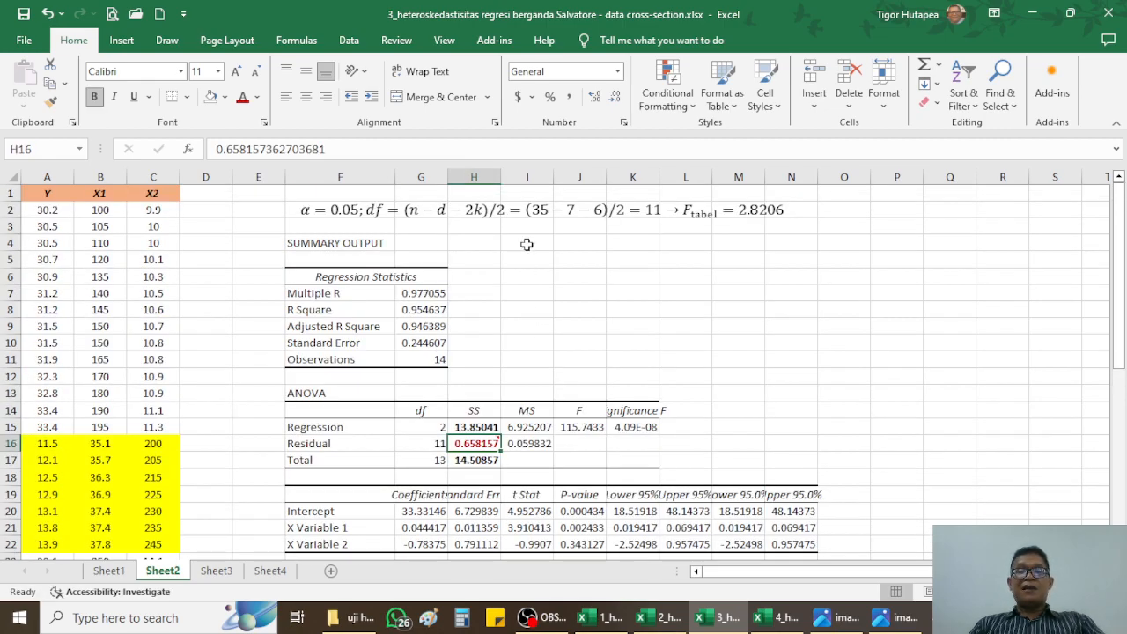
click(529, 280)
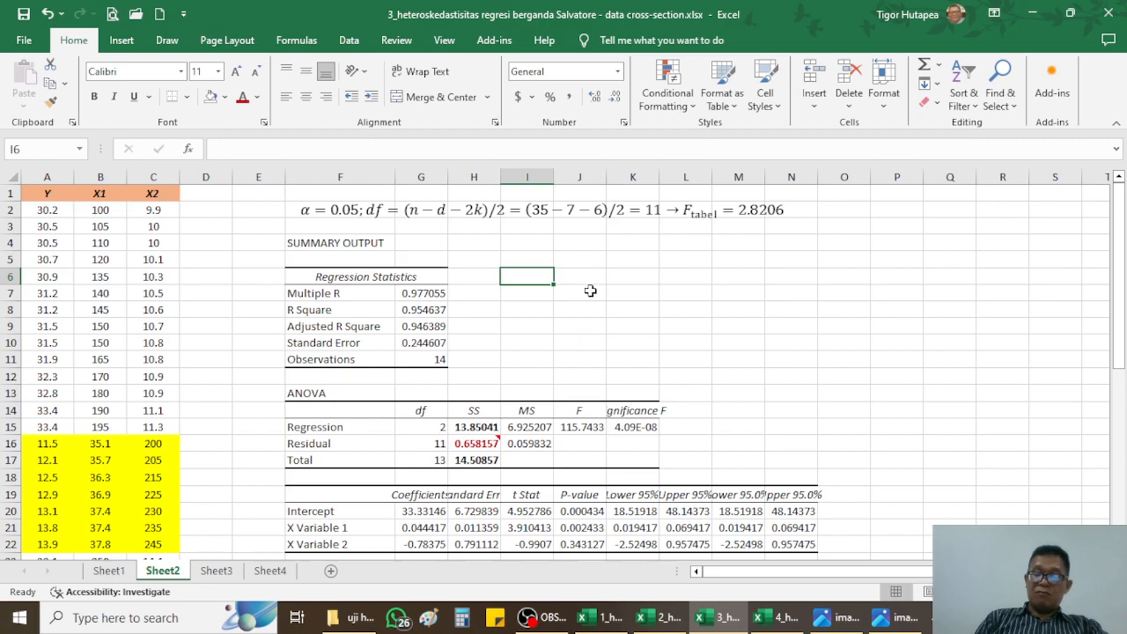
text(=)
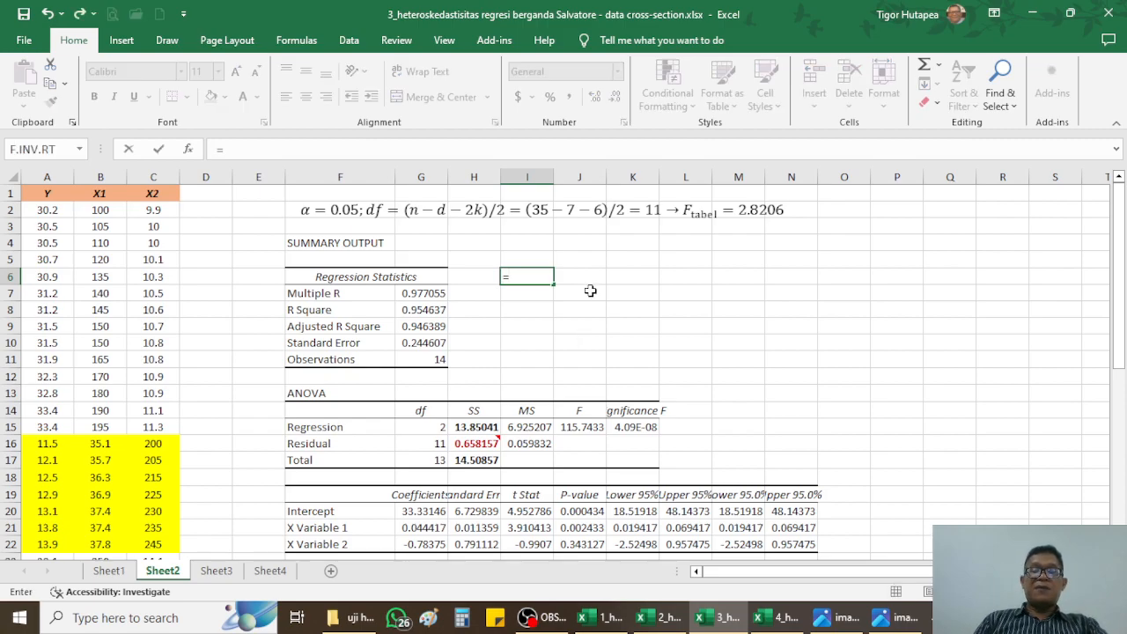
scroll(556, 489, down, 4)
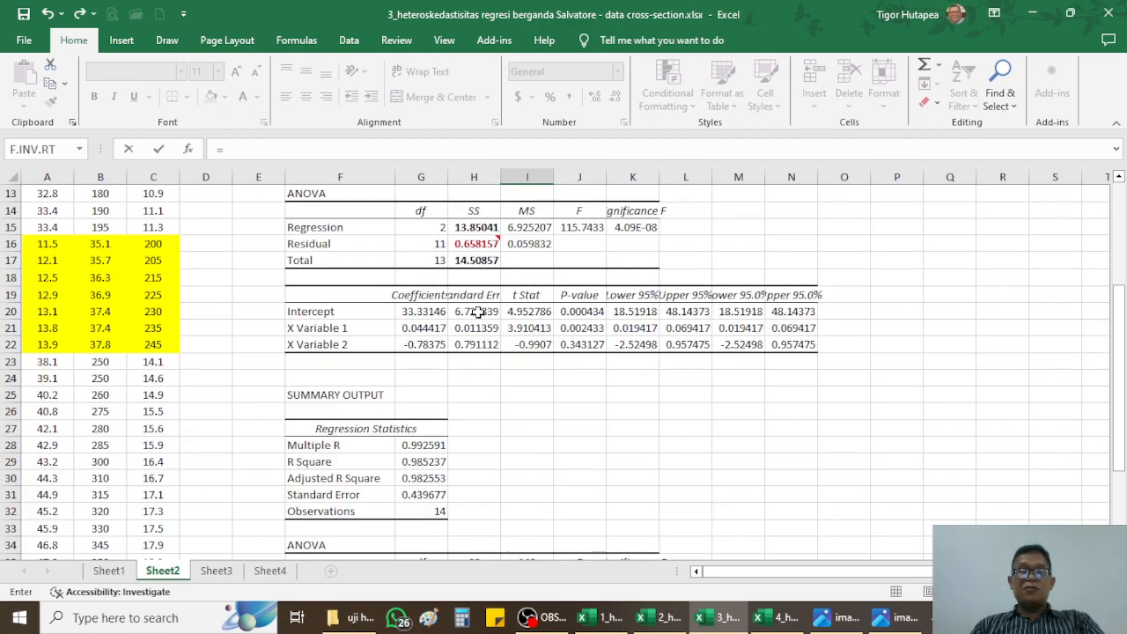
mouse_move(483, 249)
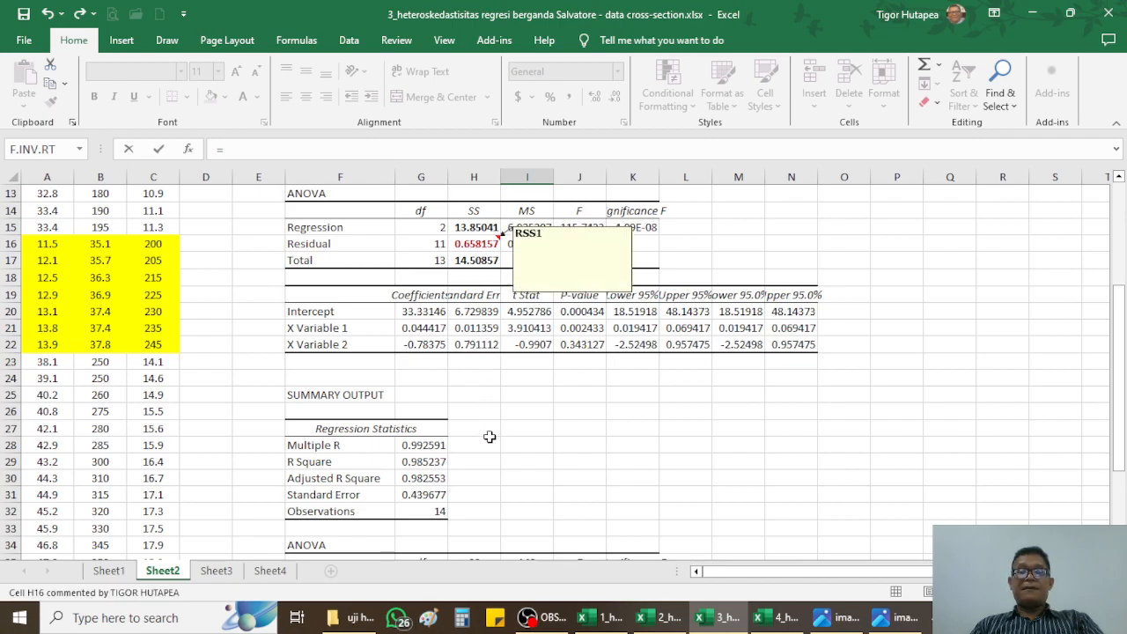
scroll(490, 422, down, 3)
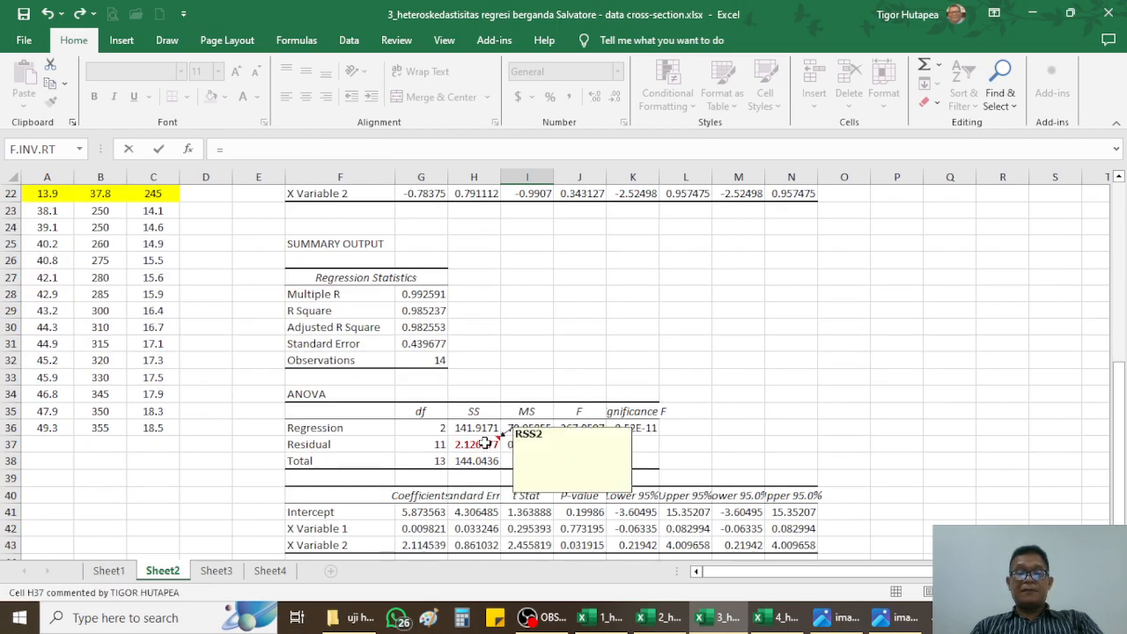
click(484, 446)
scroll(500, 331, up, 7)
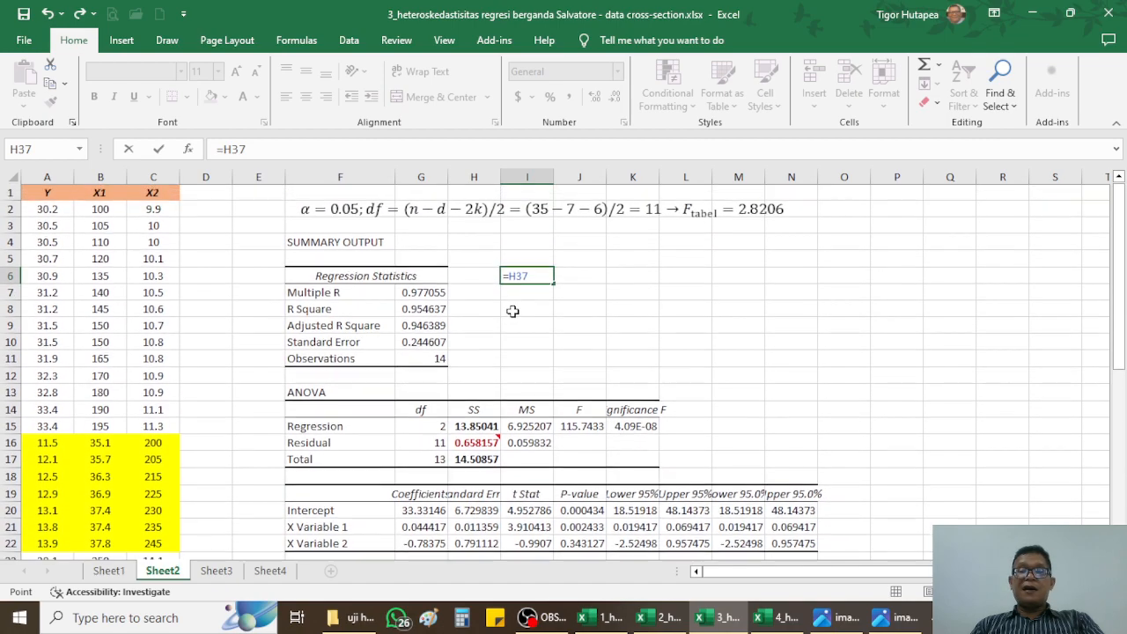
text(/)
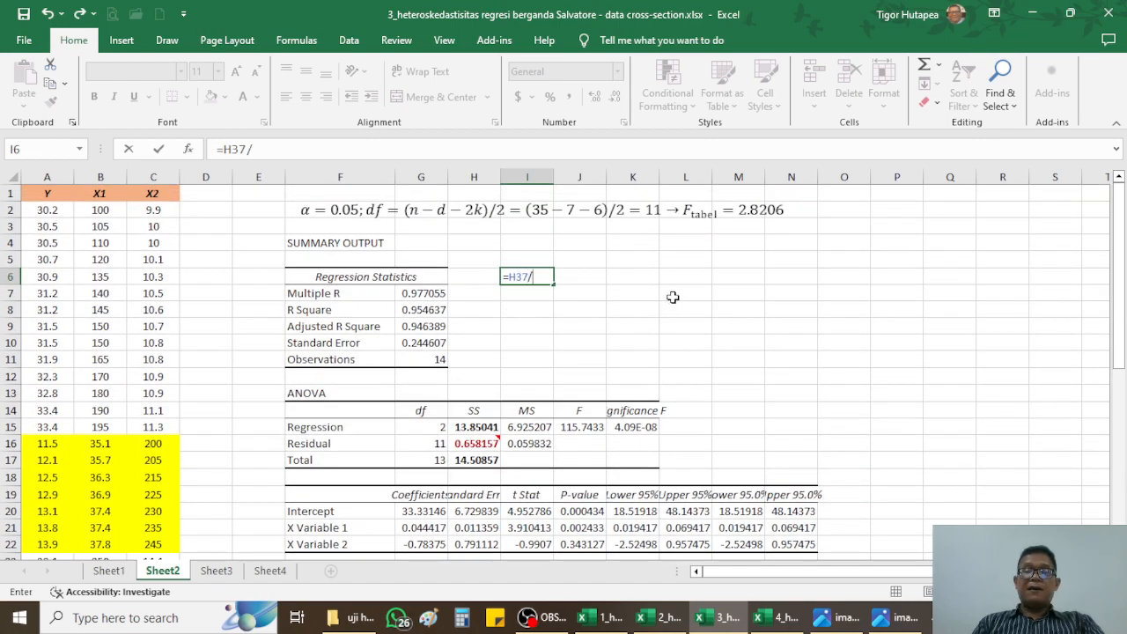
click(483, 443)
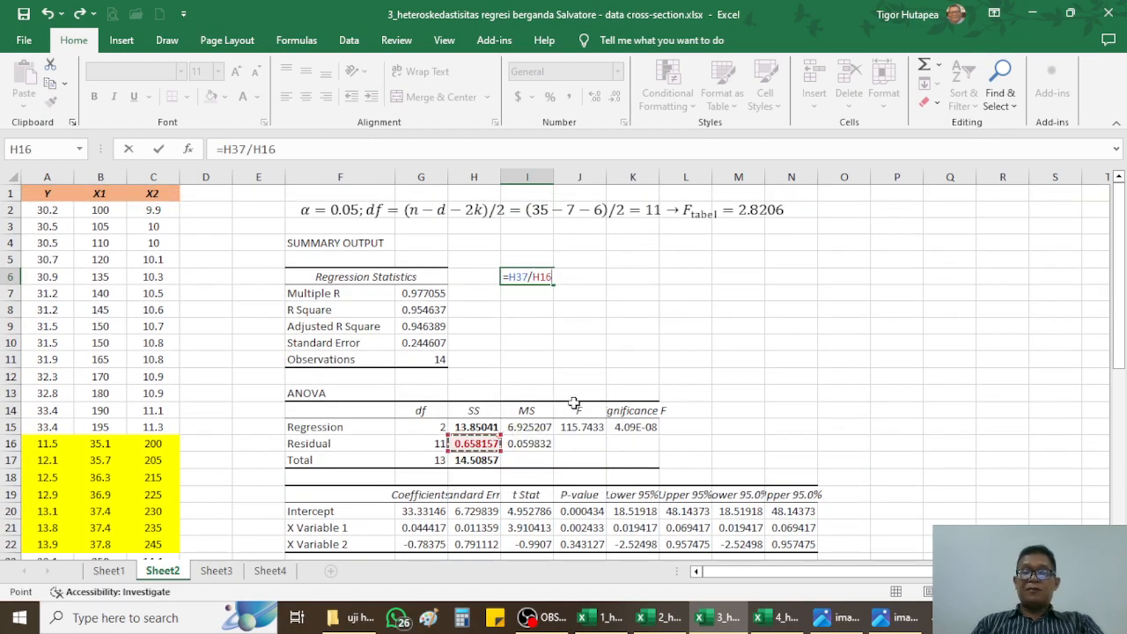
key(Return)
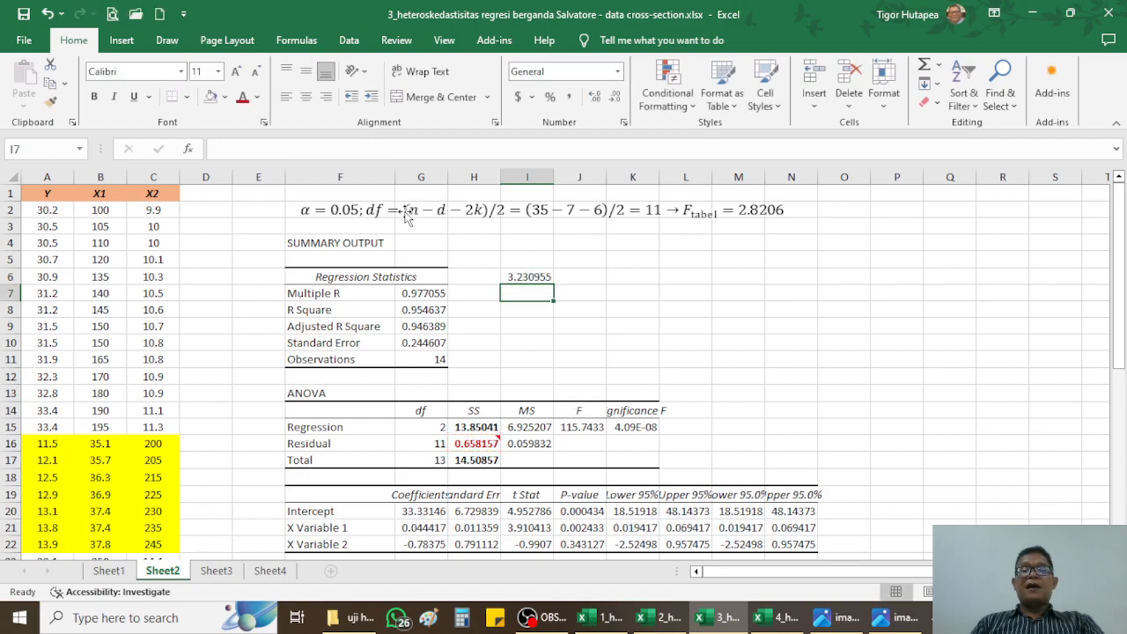
Format the RSS ratio in I6 as bold with a red font
click(545, 276)
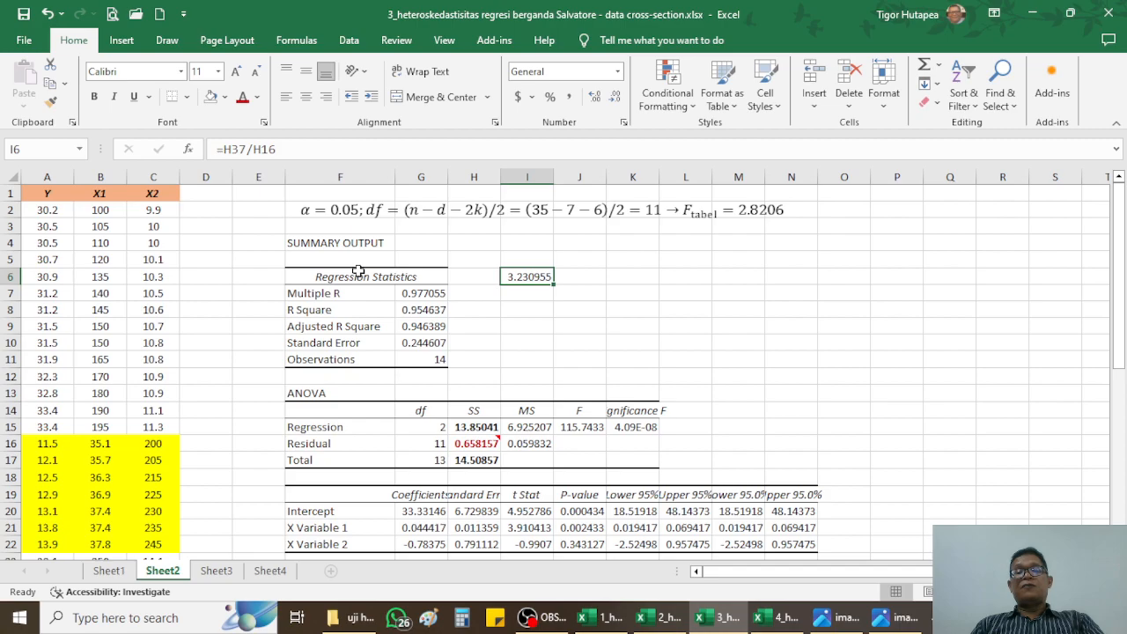
click(94, 96)
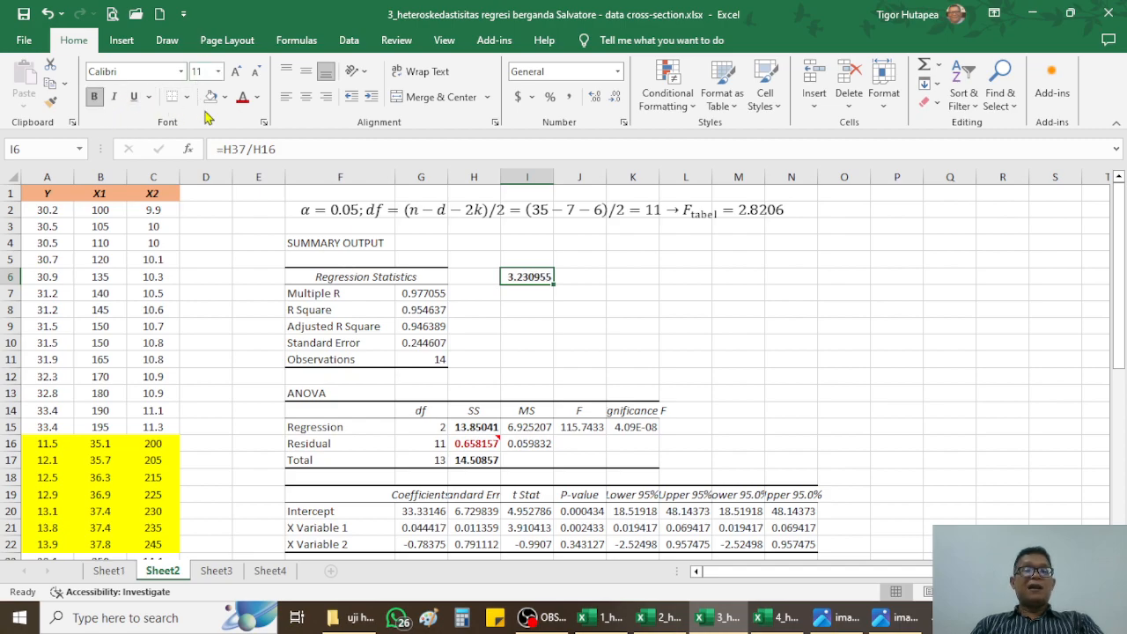
click(243, 97)
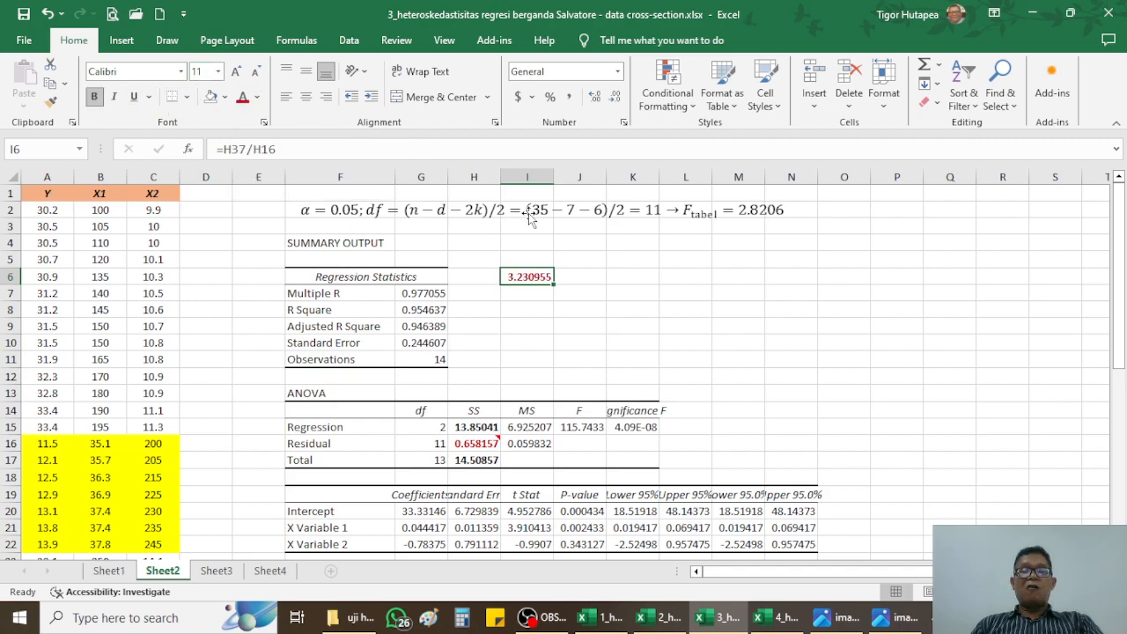
click(809, 303)
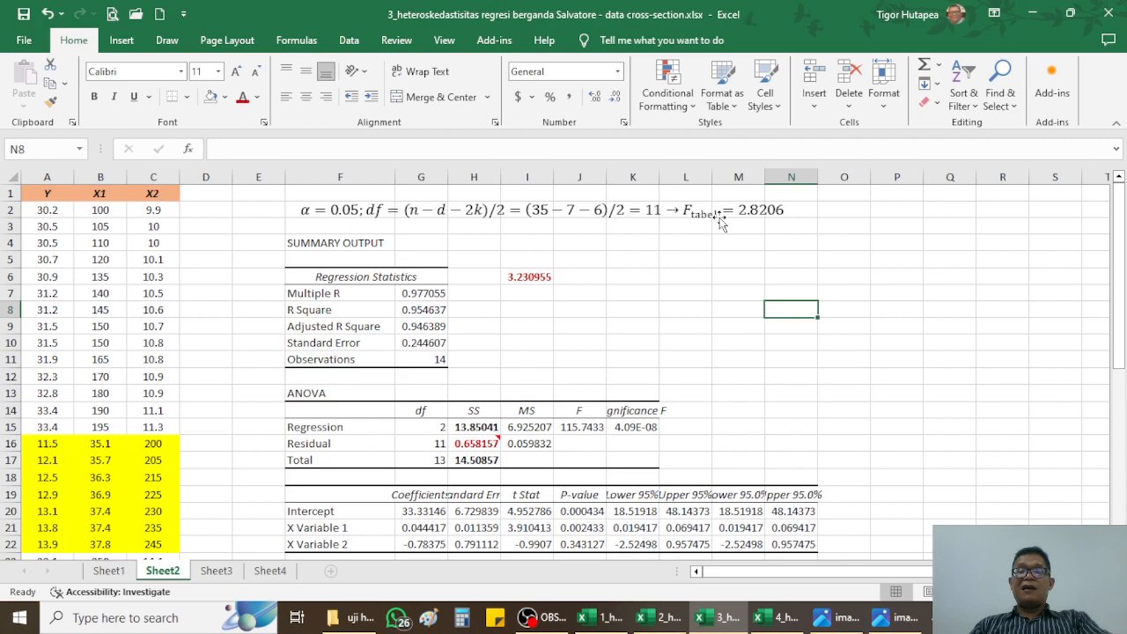
Compare the RSS ratio in I6 with the F table value in the formula picture, and review the first regression's intercept and X variable rows
click(525, 280)
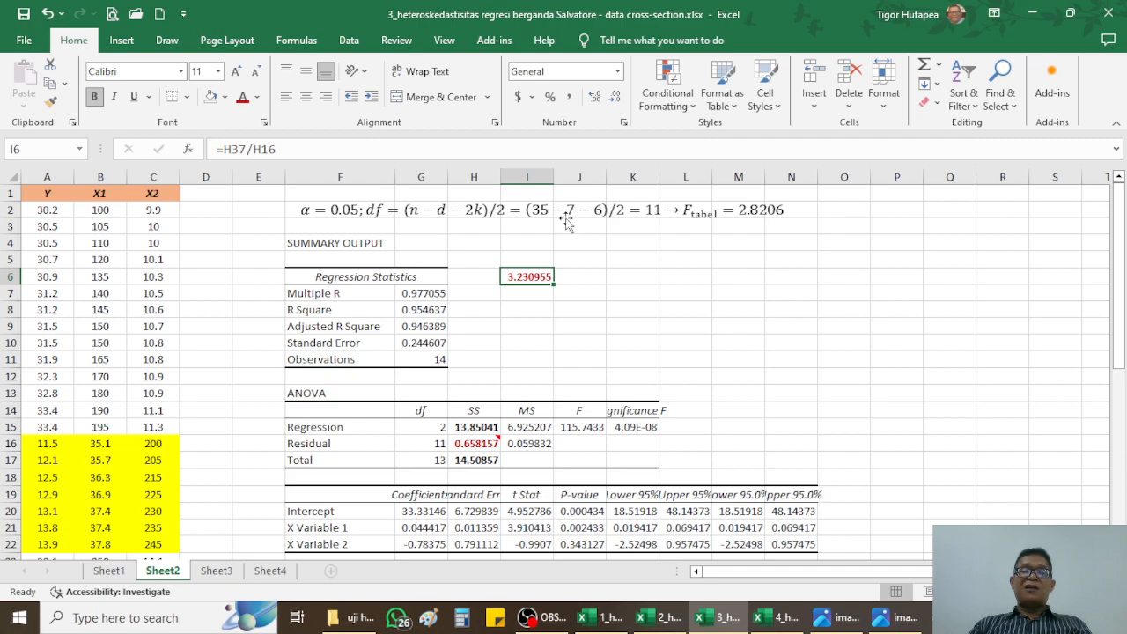
click(345, 512)
click(347, 528)
click(348, 546)
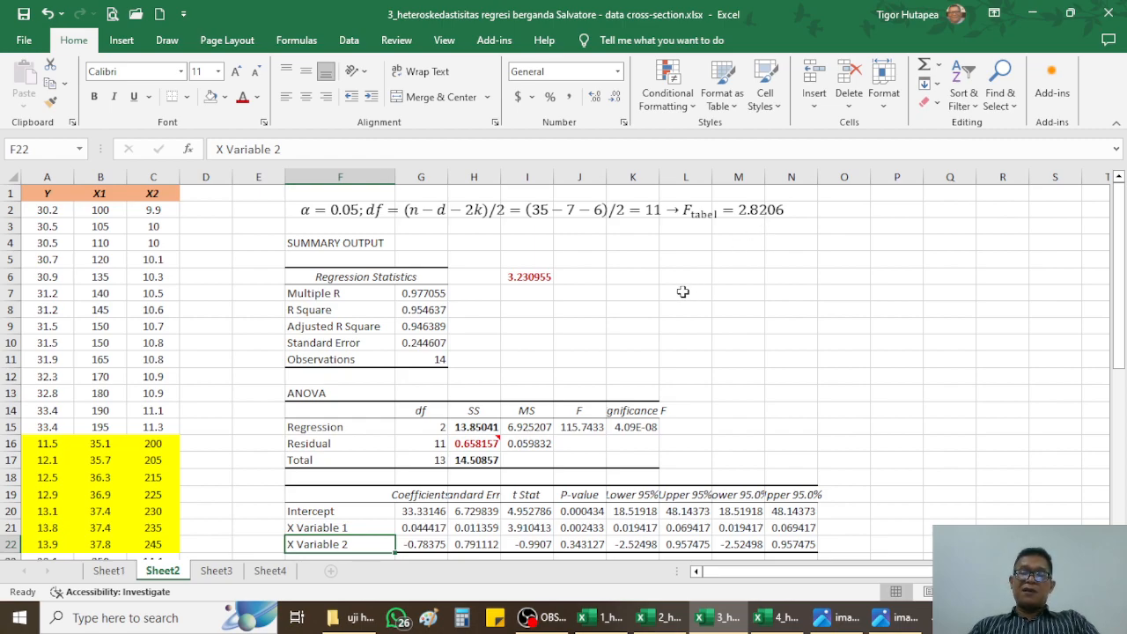
click(527, 277)
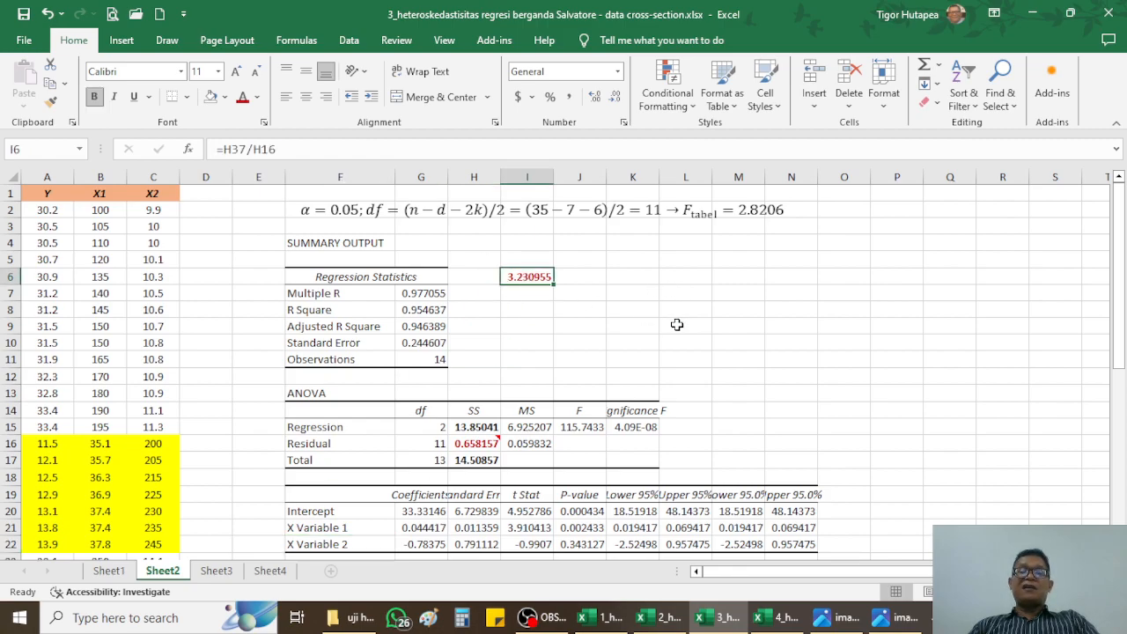
click(764, 213)
click(526, 277)
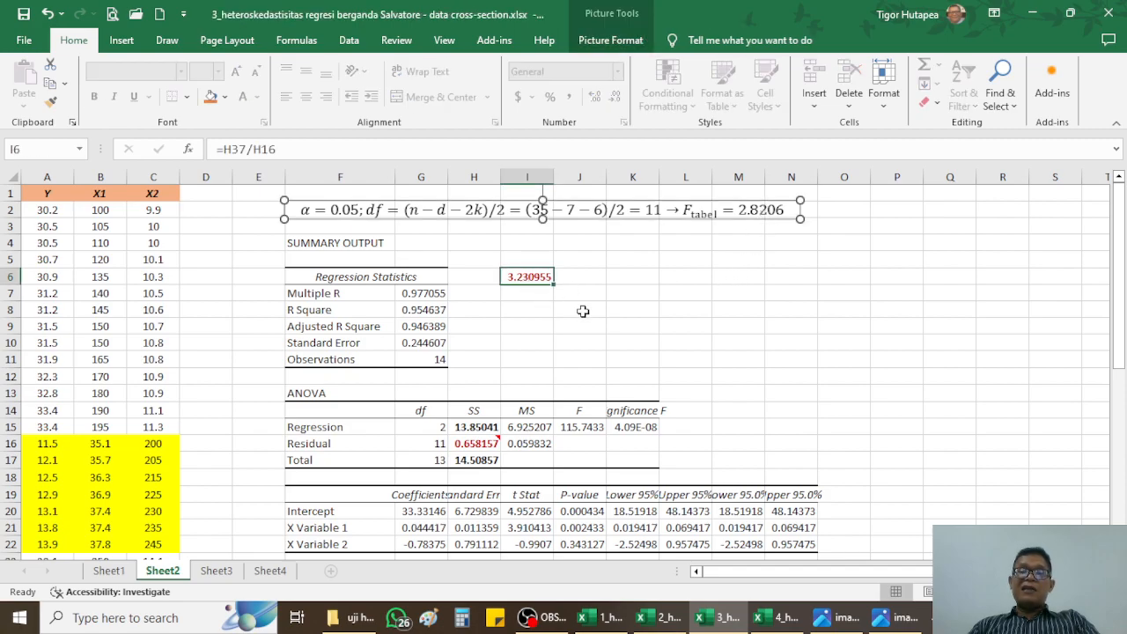
click(751, 210)
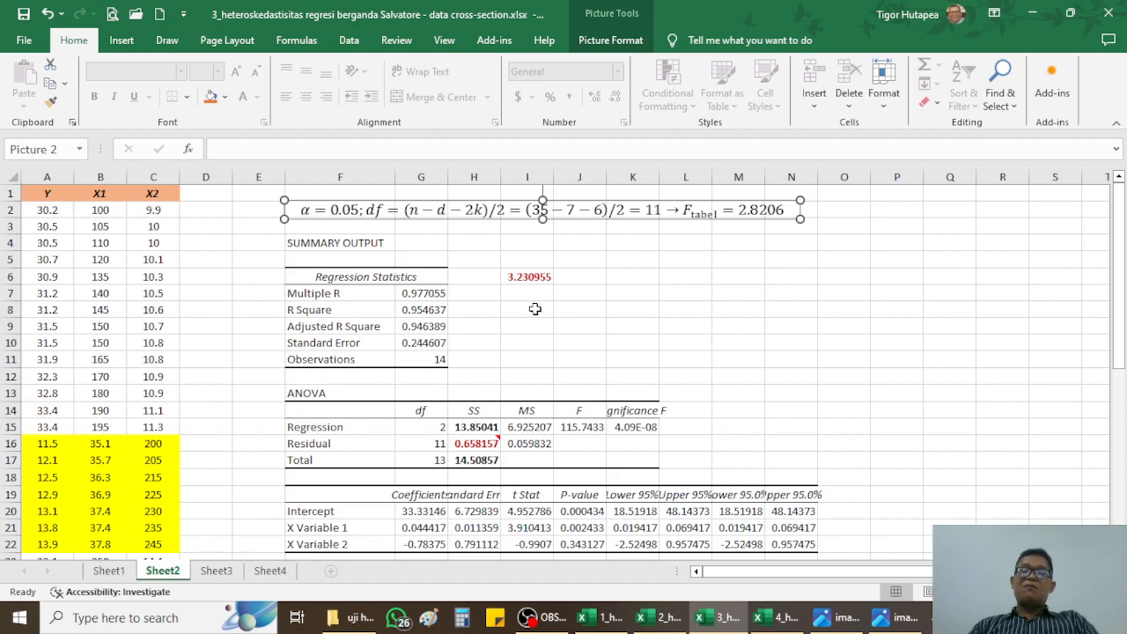
click(529, 276)
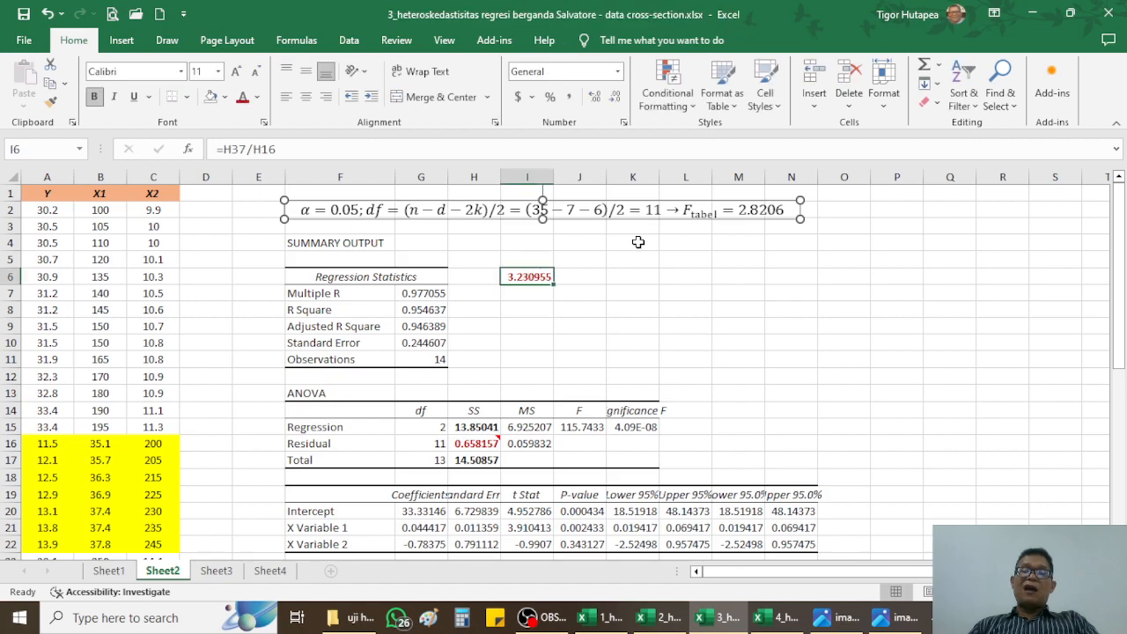
click(750, 210)
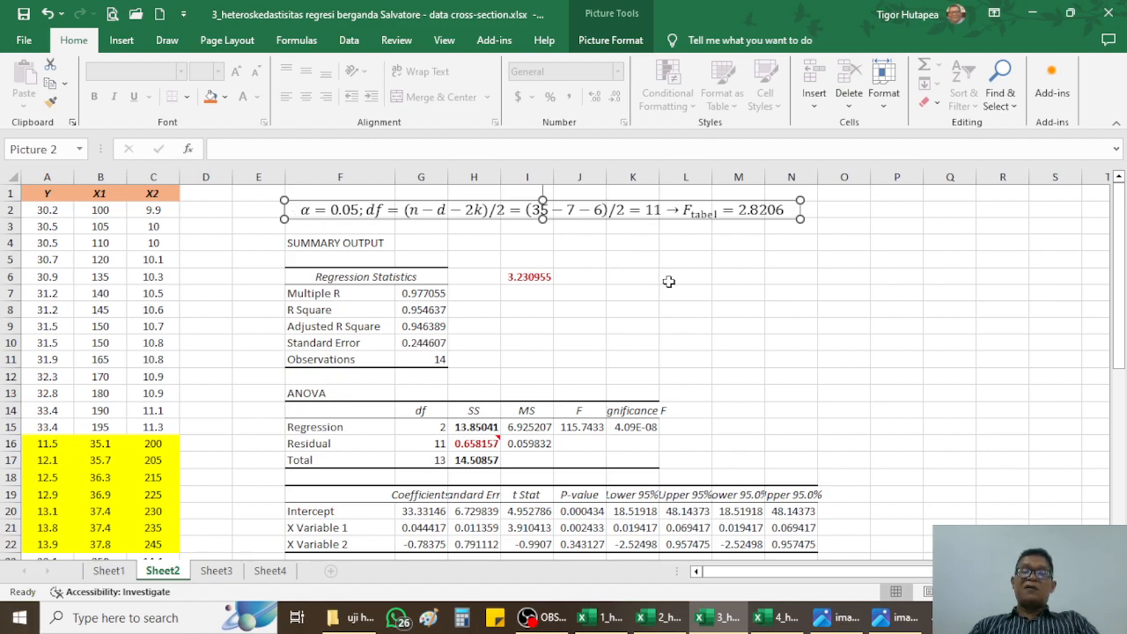
click(527, 278)
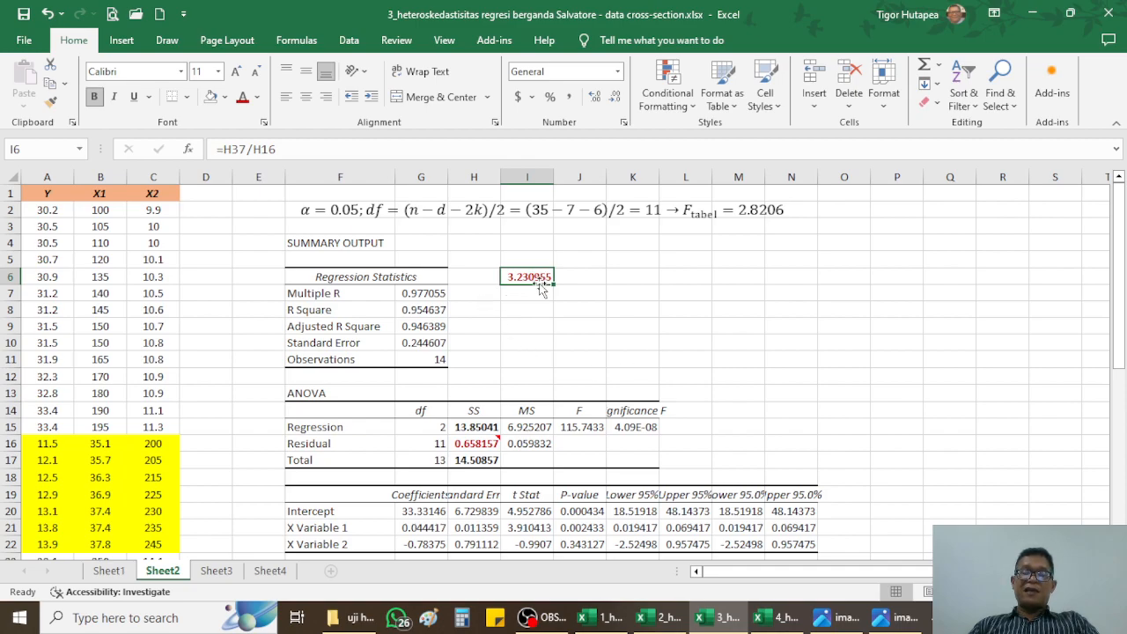
click(762, 216)
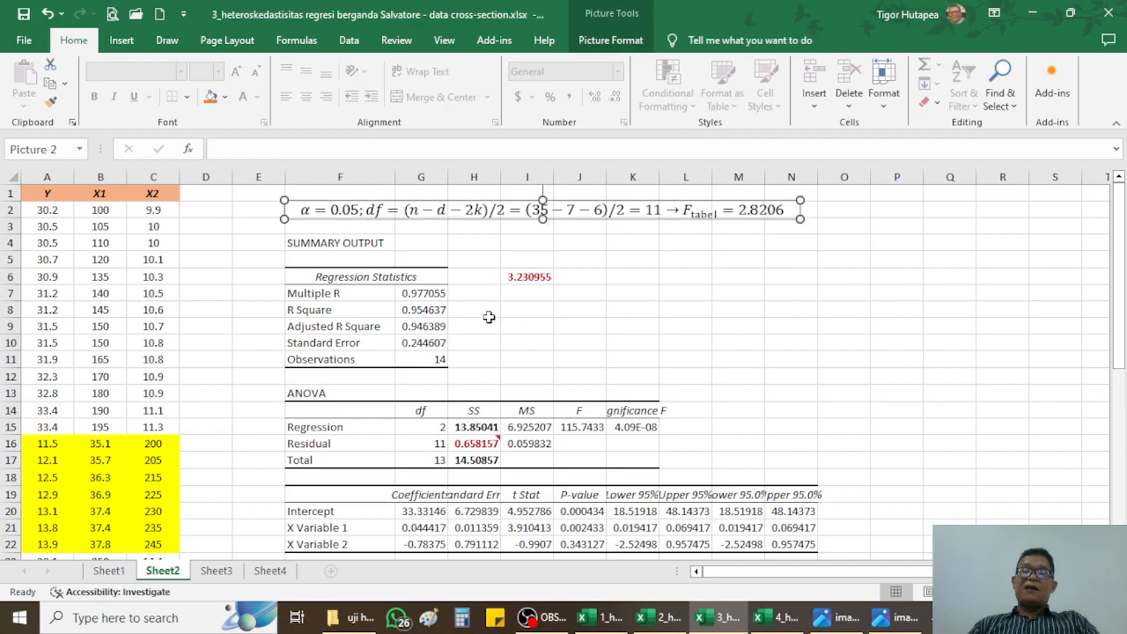
click(515, 276)
click(751, 215)
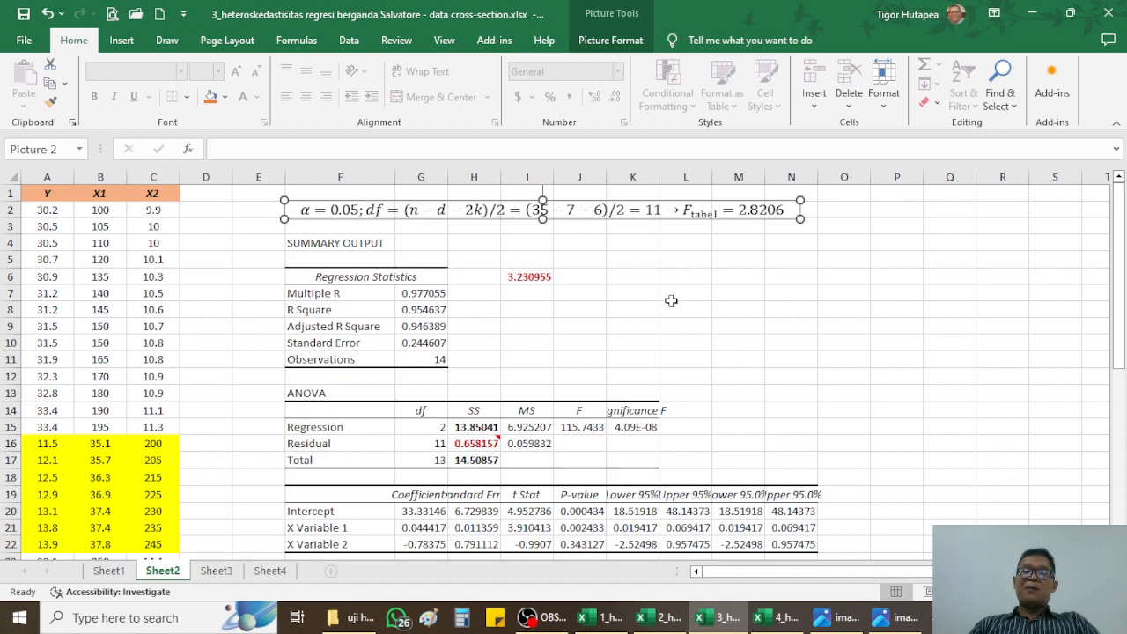
click(636, 280)
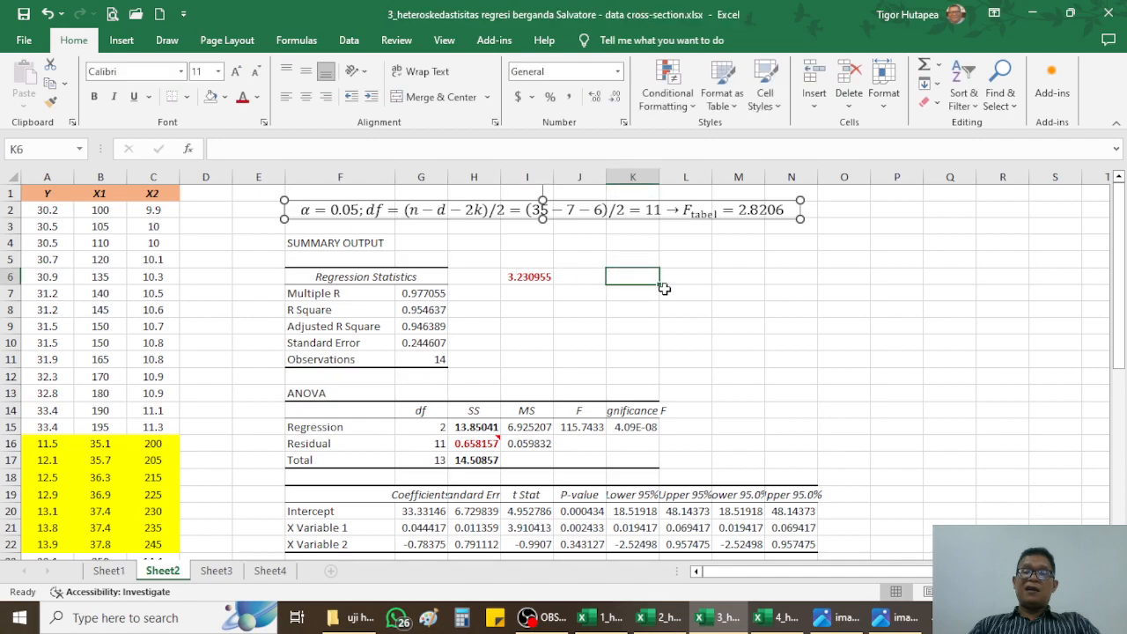